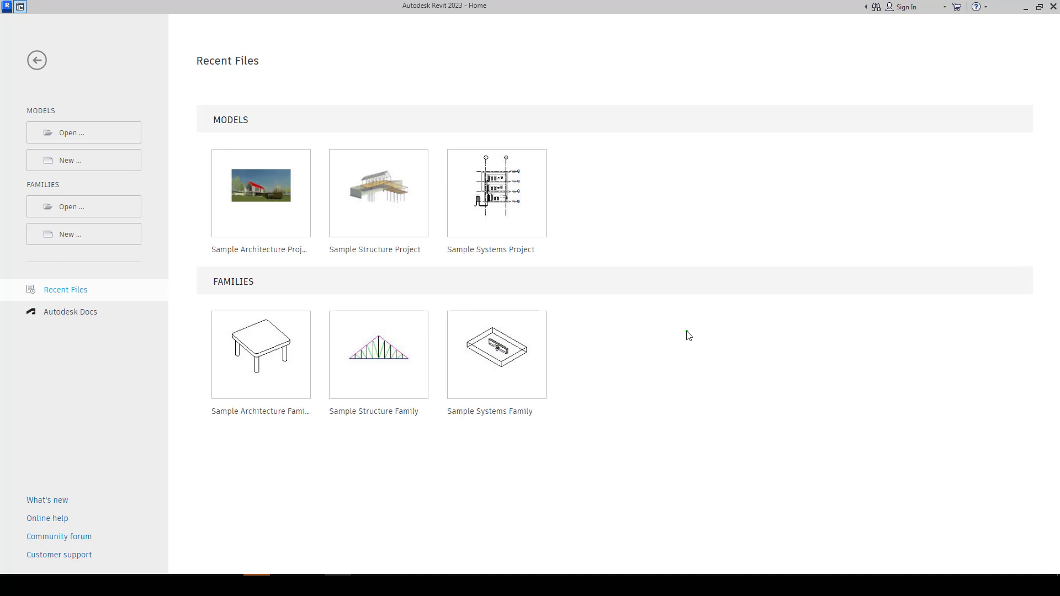
Step: Open the Sample Architecture Project from the Home screen's recent Models list
{"action": "left_click_drag", "start_coordinate": [16, 97], "coordinate": [154, 175]}
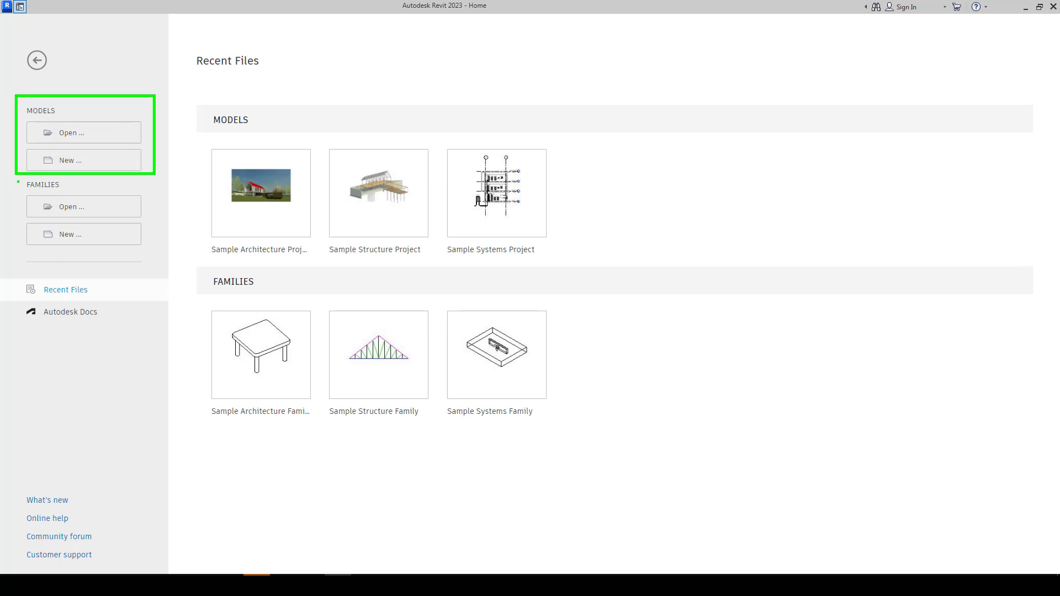
{"action": "left_click_drag", "start_coordinate": [18, 180], "coordinate": [154, 261]}
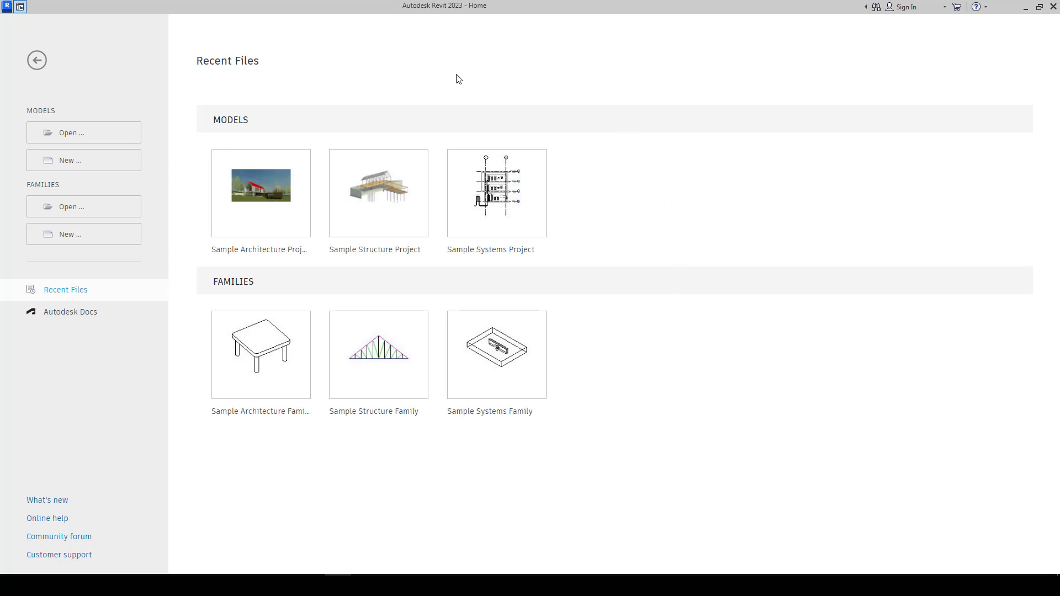
{"action": "left_click", "coordinate": [280, 171]}
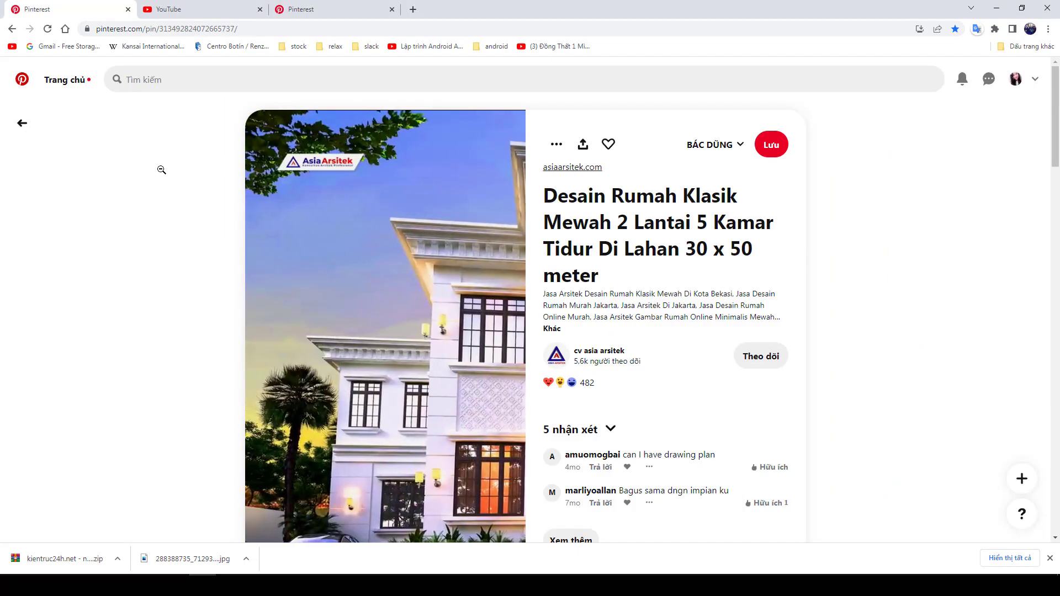
Step: Look over the Pinterest house pin, then switch to the YouTube home page
{"action": "scroll", "coordinate": [161, 171], "scroll_direction": "down", "scroll_amount": 1}
{"action": "scroll", "coordinate": [161, 170], "scroll_direction": "up", "scroll_amount": 1}
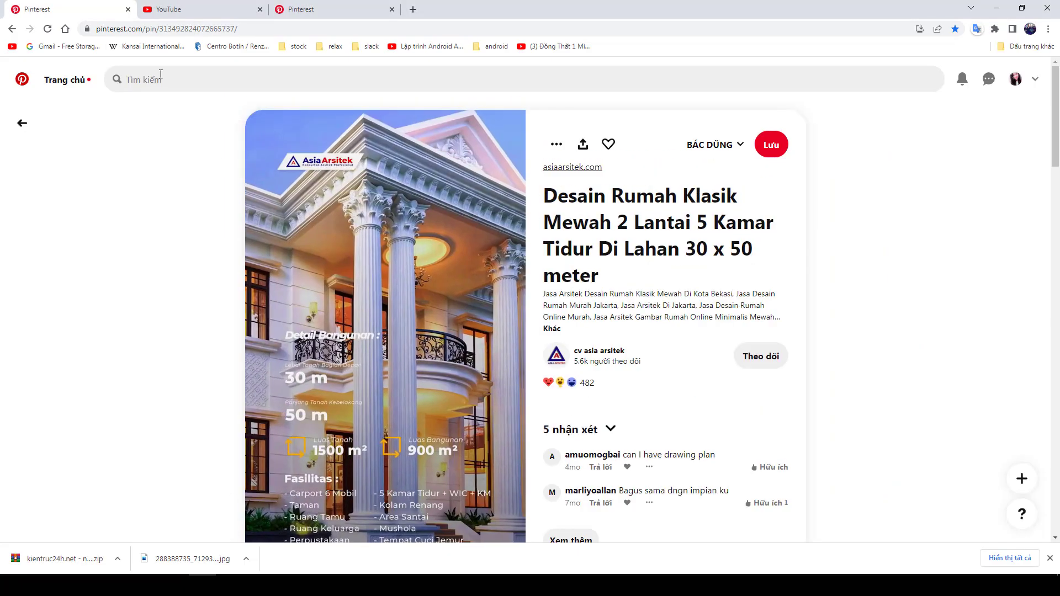
{"action": "left_click", "coordinate": [168, 29]}
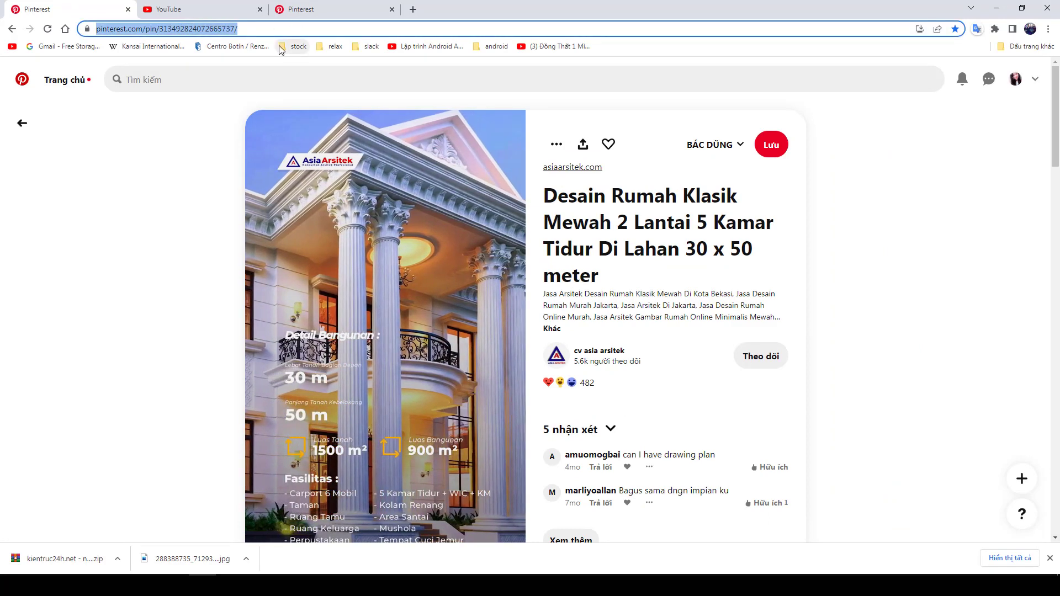
{"action": "left_click", "coordinate": [270, 62]}
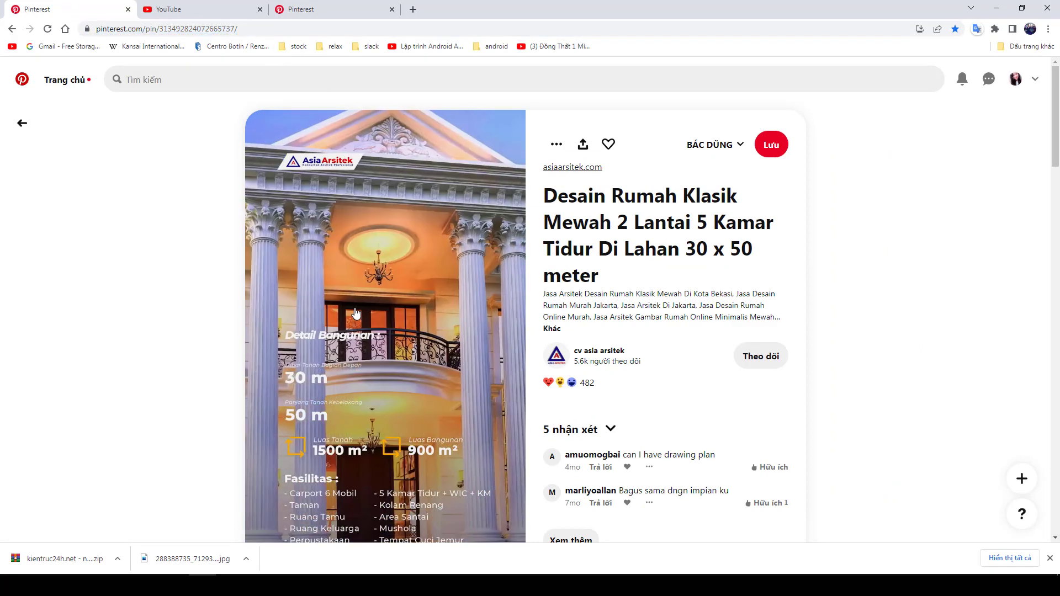
{"action": "left_click", "coordinate": [216, 9]}
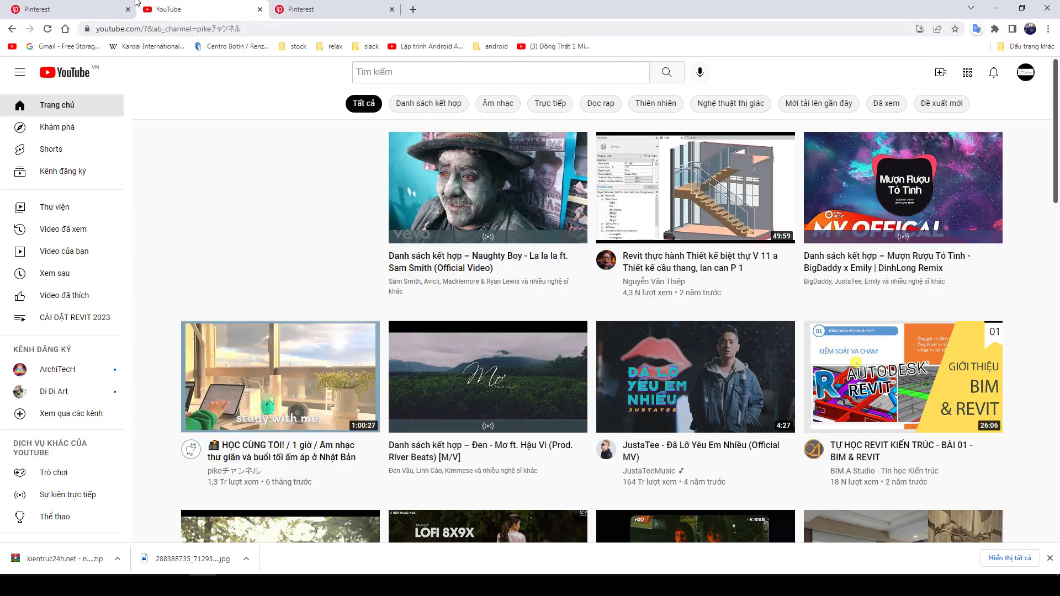
Step: View the other Pinterest house pin, return to YouTube, and close that pin's tab
{"action": "left_click", "coordinate": [339, 7]}
{"action": "scroll", "coordinate": [562, 233], "scroll_direction": "down", "scroll_amount": 10}
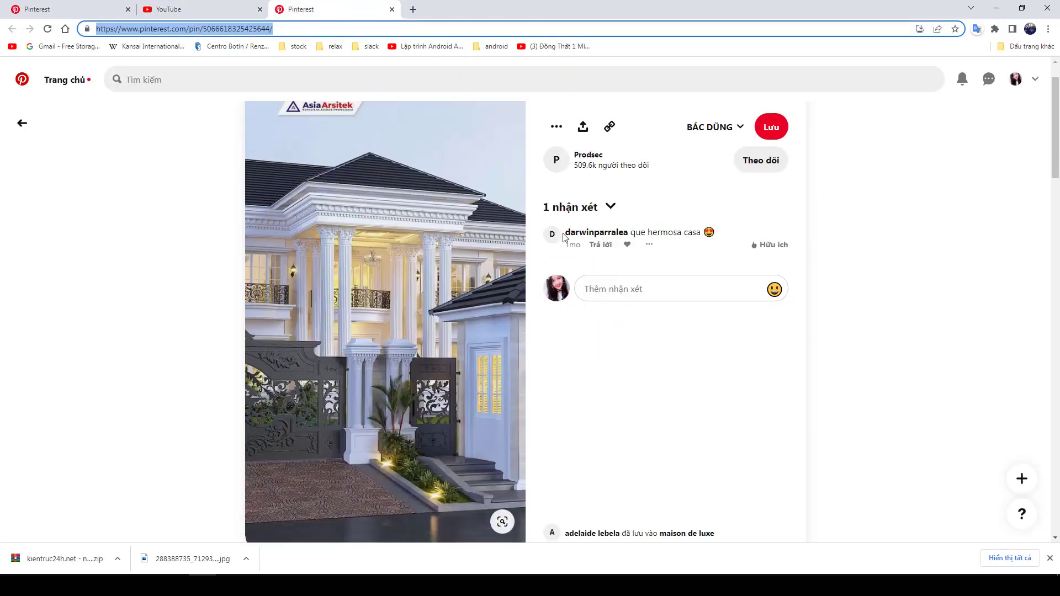
{"action": "scroll", "coordinate": [562, 233], "scroll_direction": "up", "scroll_amount": 10}
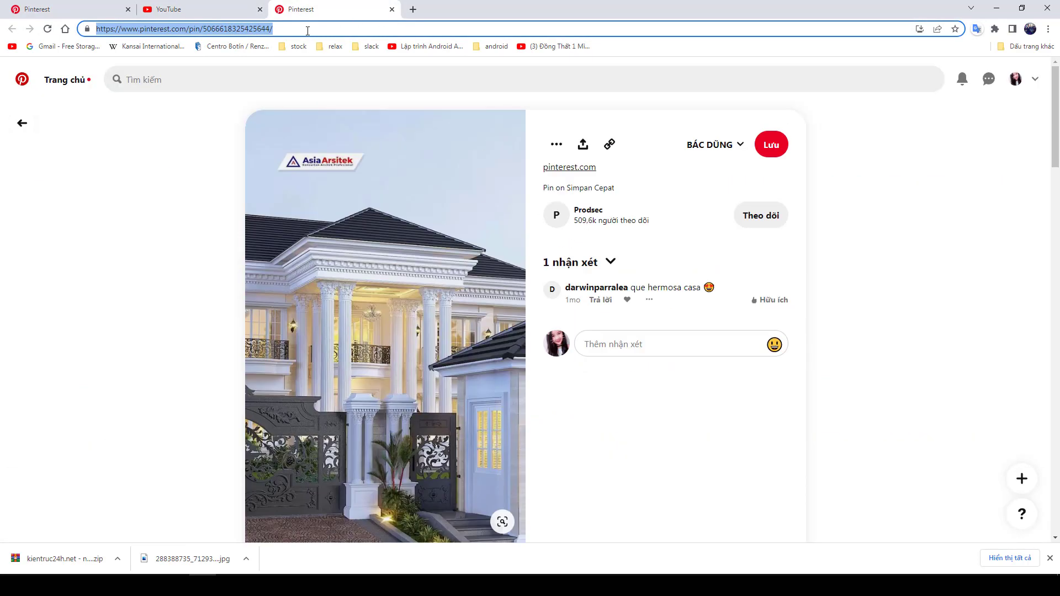
{"action": "left_click", "coordinate": [193, 7]}
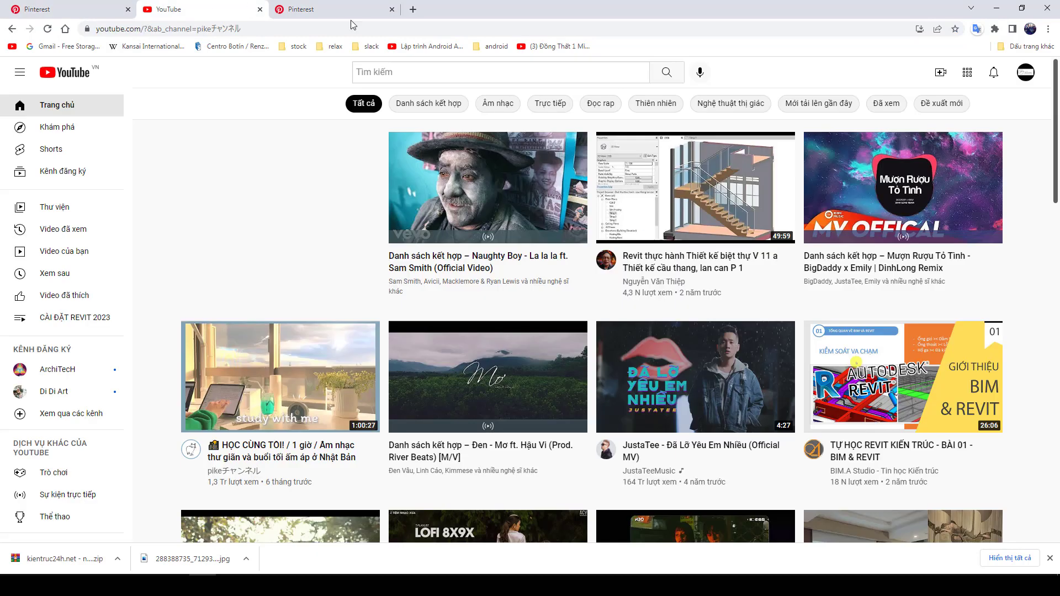
{"action": "left_click", "coordinate": [387, 11]}
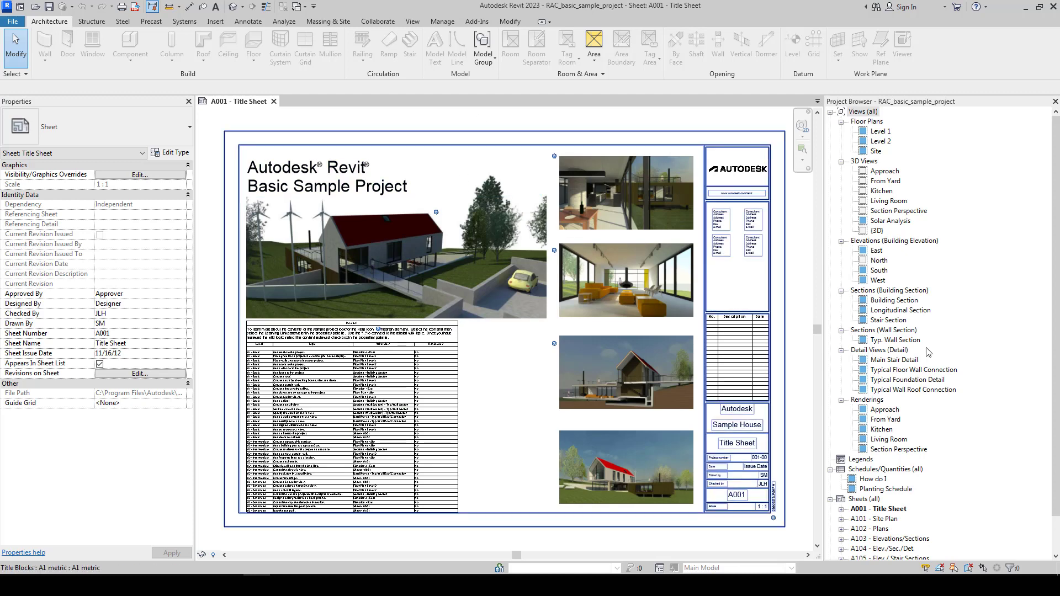
Step: Open sheets A101 - Site Plan, A102 - Plans and A103 - Elevations/Sections from the Project Browser
{"action": "scroll", "coordinate": [928, 352], "scroll_direction": "down", "scroll_amount": 2}
{"action": "left_click", "coordinate": [878, 480]}
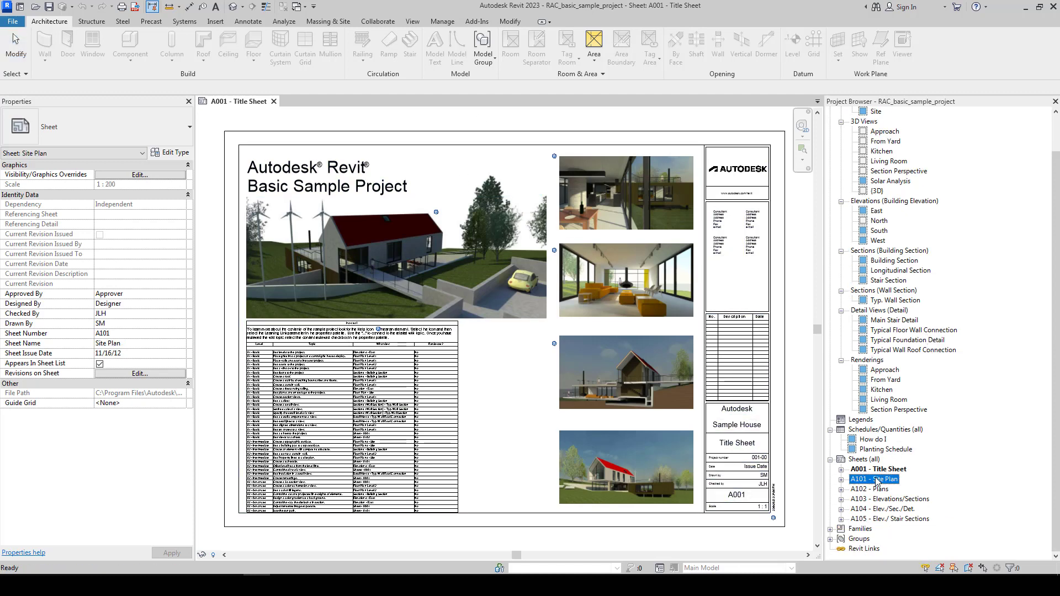
{"action": "double_click", "coordinate": [878, 480]}
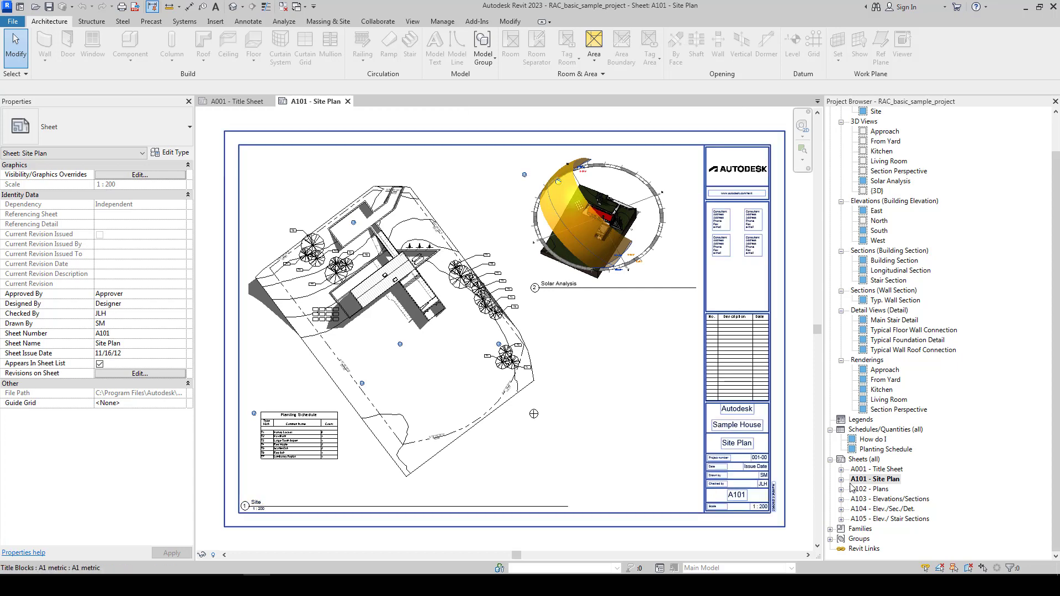
{"action": "left_click", "coordinate": [874, 489]}
{"action": "double_click", "coordinate": [875, 490]}
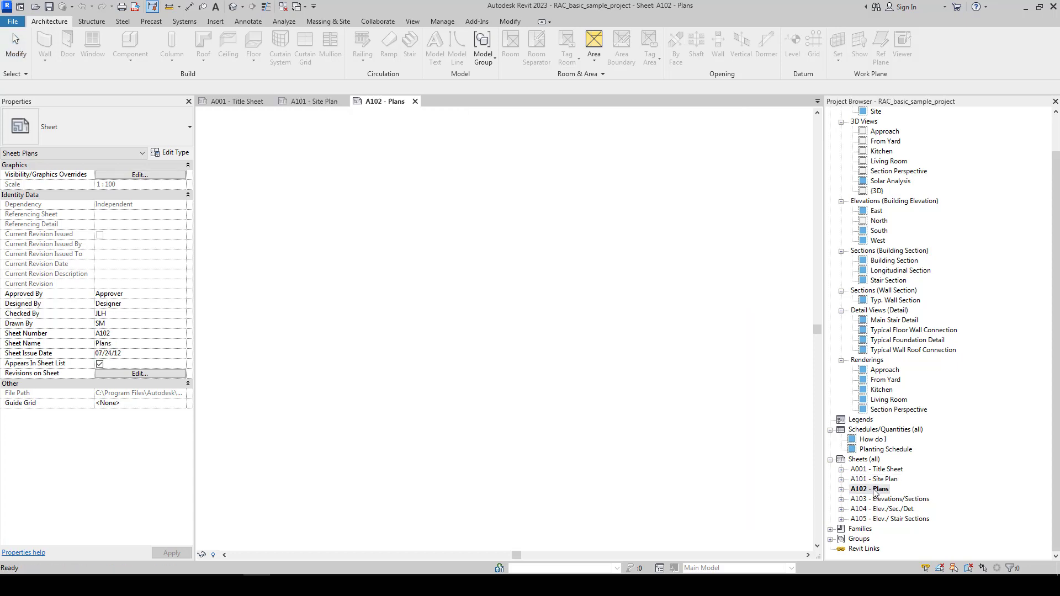
{"action": "left_click", "coordinate": [893, 500]}
{"action": "double_click", "coordinate": [893, 500]}
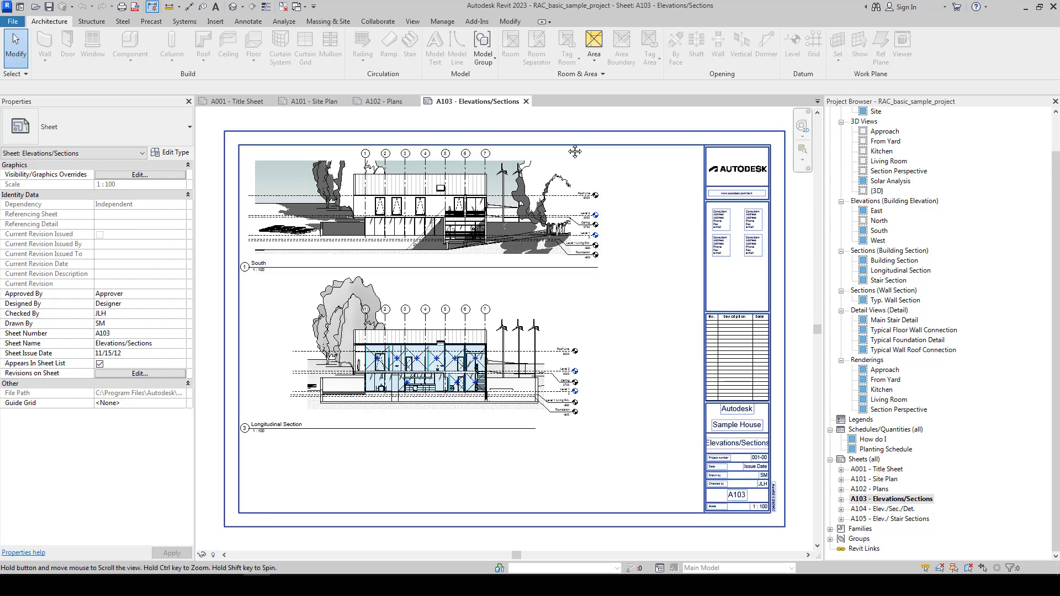
Step: Flip between the A001, A101, A102 and A103 sheet views to compare them
{"action": "left_click", "coordinate": [387, 101]}
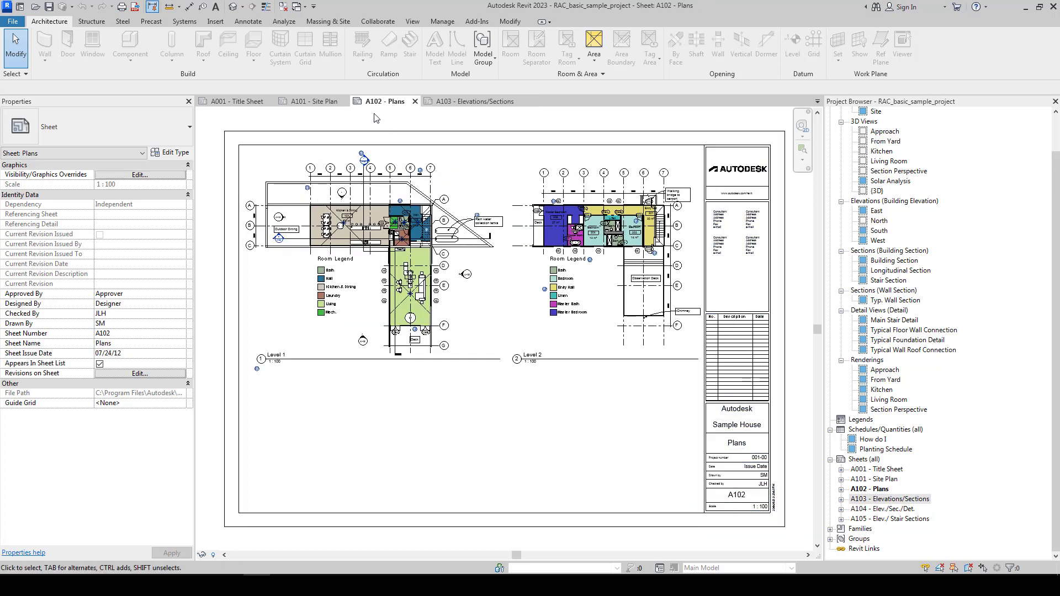
{"action": "left_click", "coordinate": [314, 102]}
{"action": "left_click", "coordinate": [243, 104]}
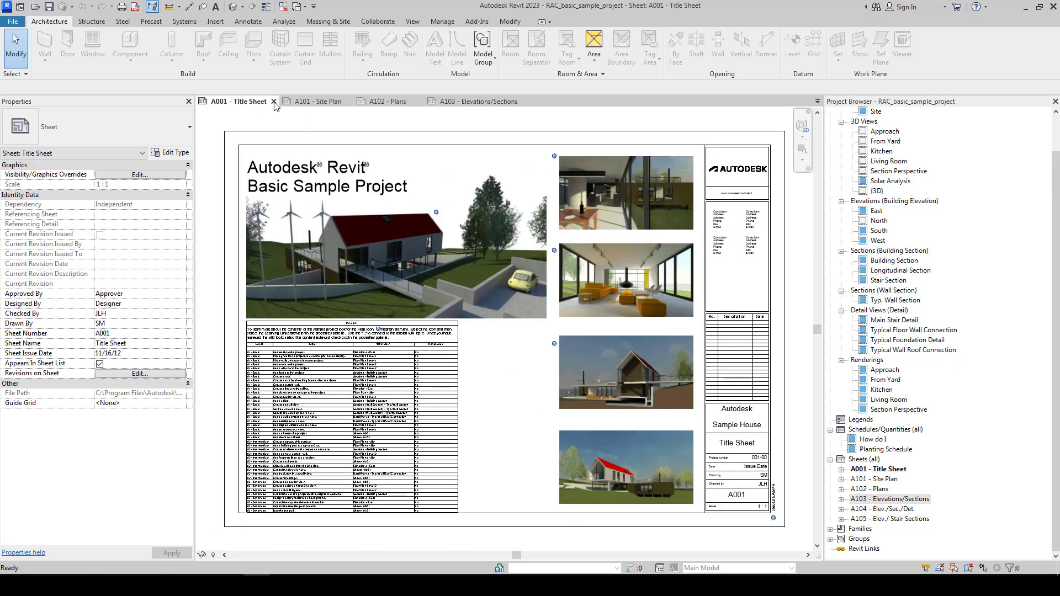
{"action": "left_click", "coordinate": [314, 102]}
{"action": "left_click", "coordinate": [385, 105]}
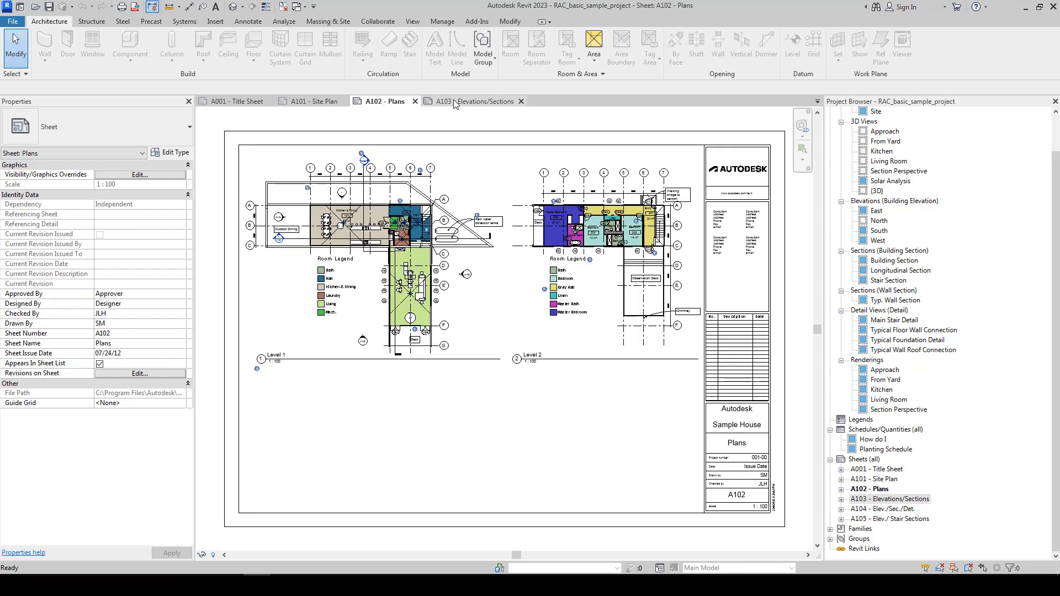
{"action": "left_click", "coordinate": [453, 103]}
{"action": "left_click", "coordinate": [393, 101]}
{"action": "left_click", "coordinate": [328, 103]}
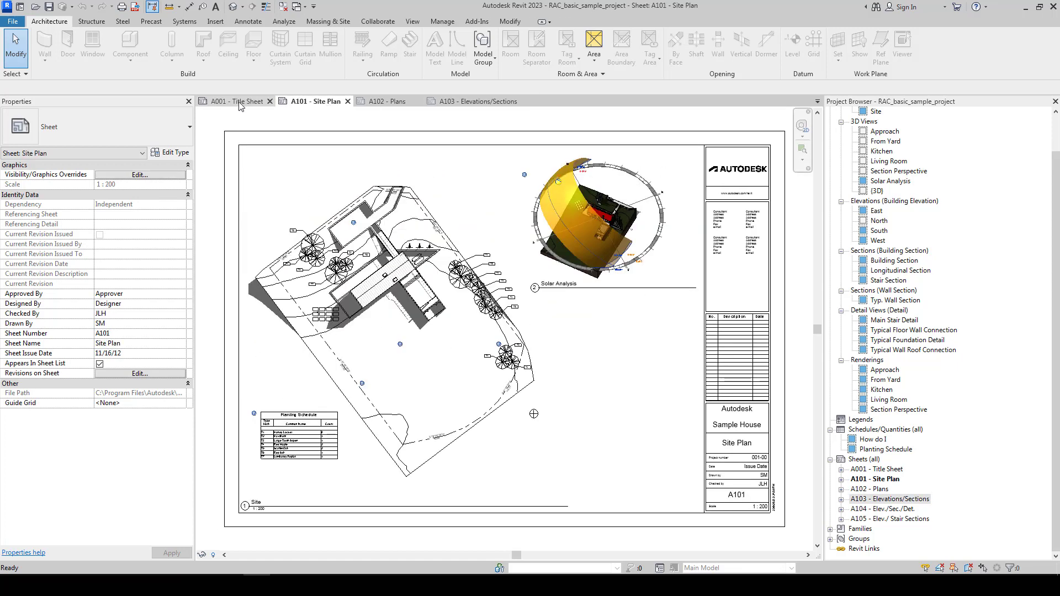
{"action": "left_click", "coordinate": [238, 102]}
{"action": "left_click", "coordinate": [314, 101]}
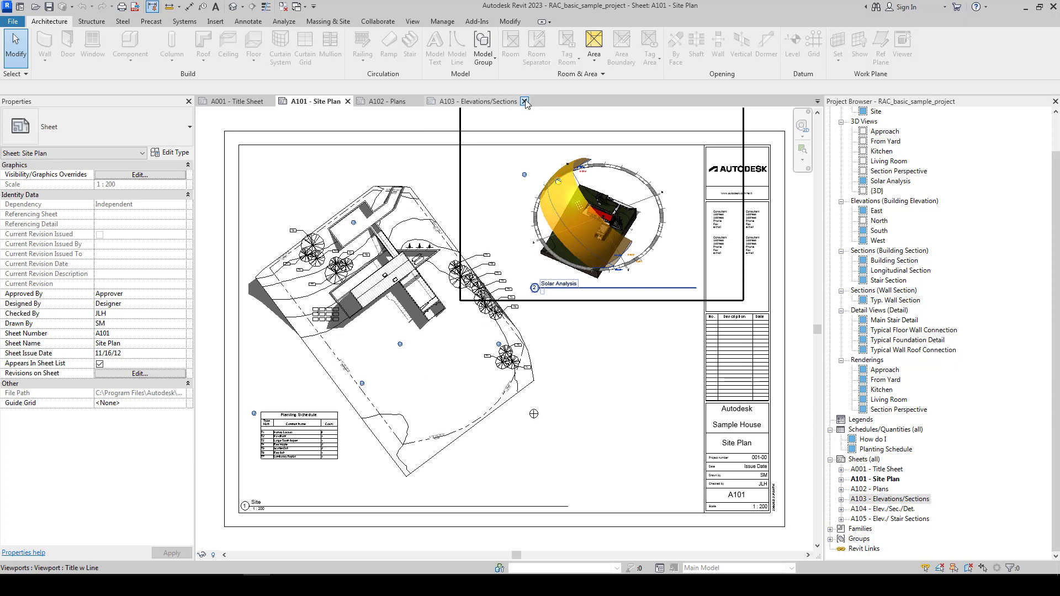
Step: Close A103 and all other inactive views, leaving only the A101 Site Plan
{"action": "left_click", "coordinate": [525, 101]}
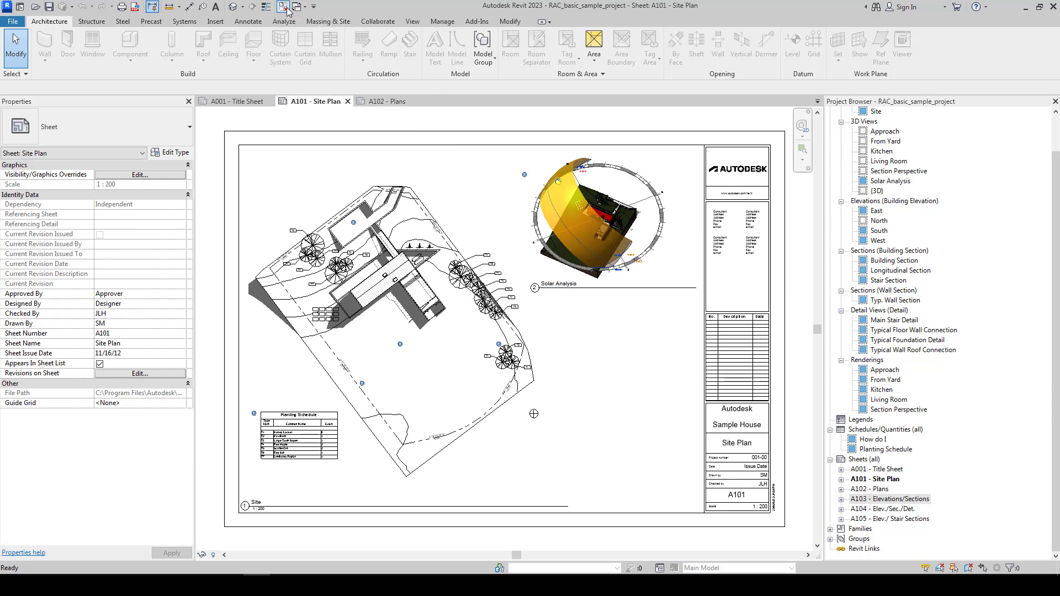
{"action": "mouse_move", "coordinate": [283, 7]}
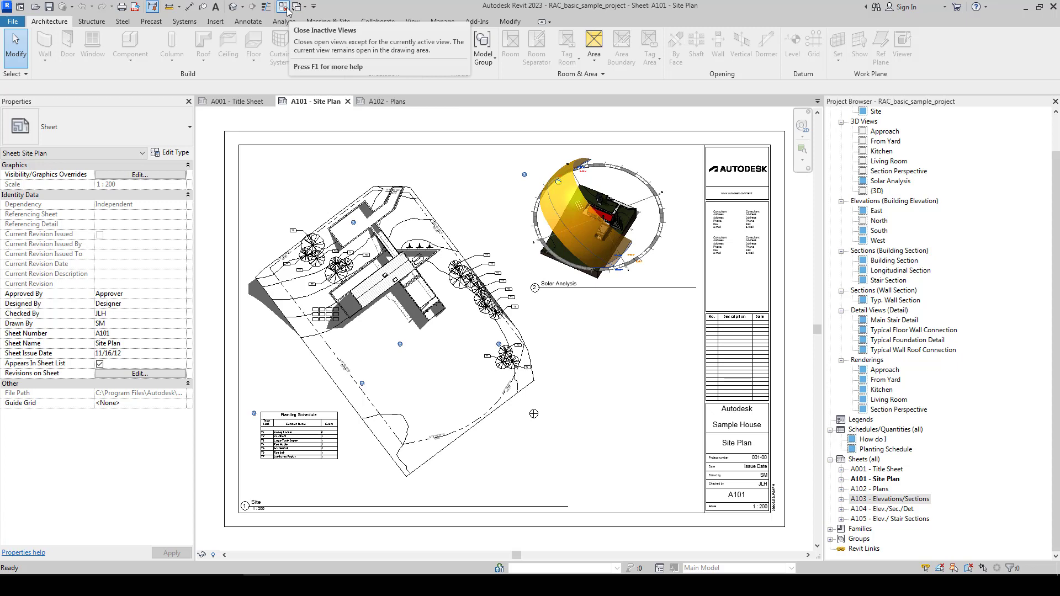
{"action": "left_click", "coordinate": [286, 7]}
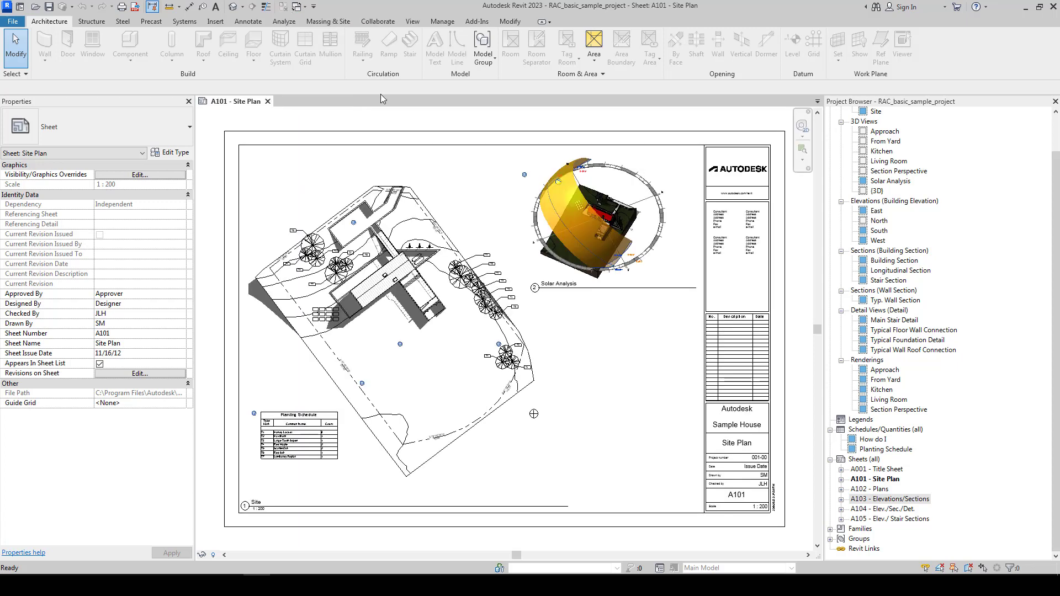
{"action": "middle_click_drag", "start_coordinate": [376, 124], "coordinate": [364, 127]}
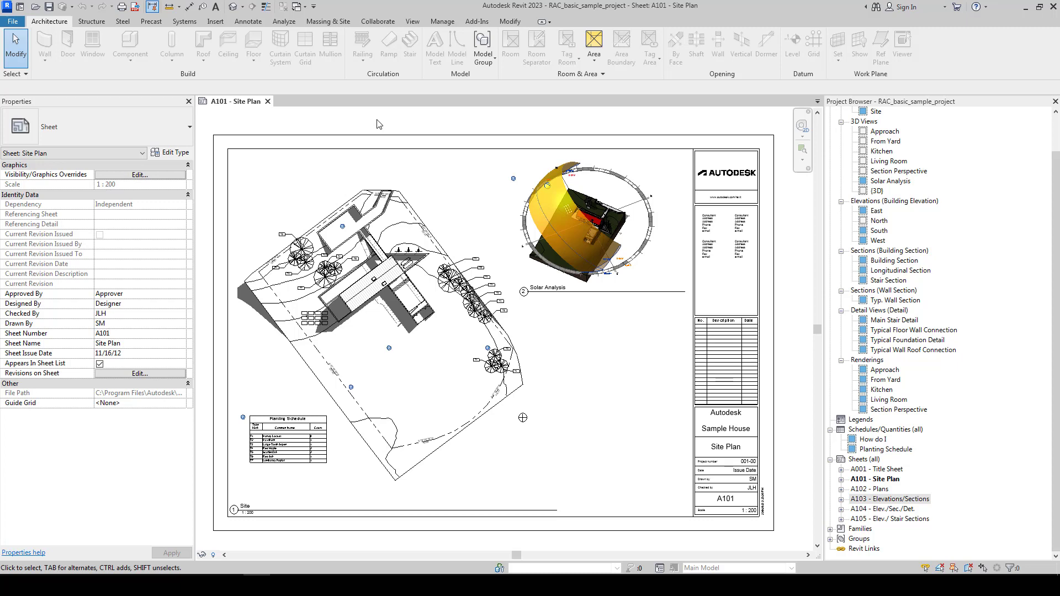
Step: Open the Level 1 floor plan and the default 3D view, closing the site plan sheet
{"action": "left_click", "coordinate": [891, 498]}
{"action": "scroll", "coordinate": [891, 499], "scroll_direction": "up", "scroll_amount": 2}
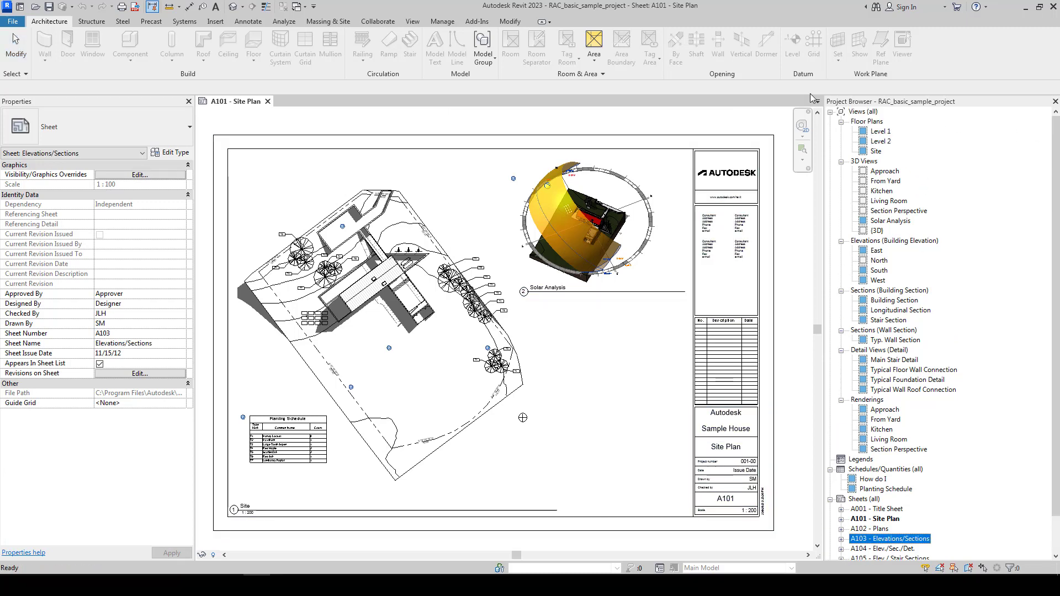
{"action": "left_click", "coordinate": [879, 132]}
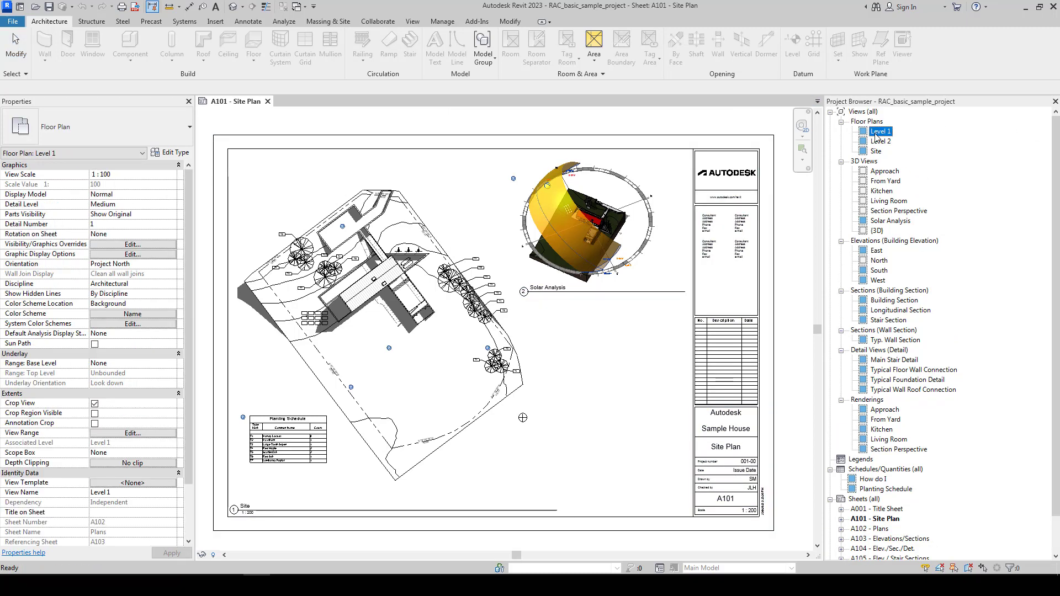
{"action": "double_click", "coordinate": [880, 132]}
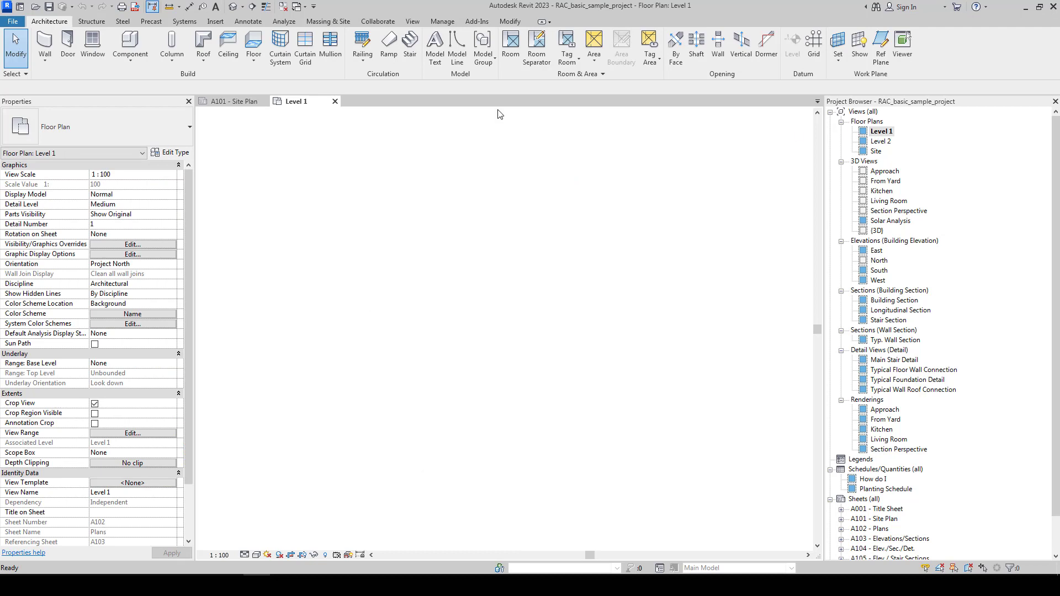
{"action": "left_click", "coordinate": [263, 101]}
{"action": "left_click", "coordinate": [233, 7]}
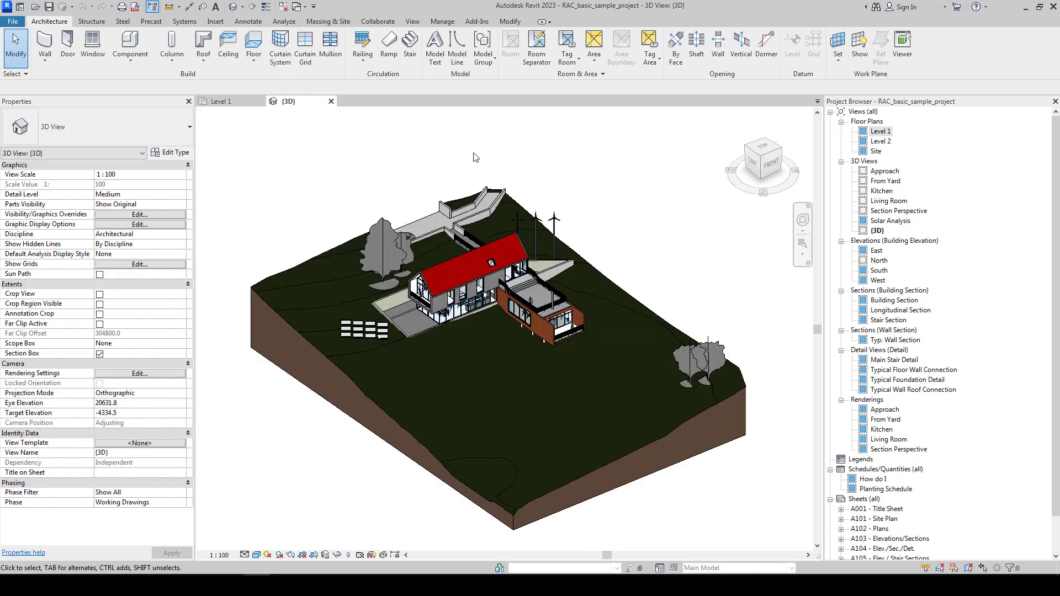
Step: Tile the 3D and Level 1 views side by side and orbit the 3D house
{"action": "key", "text": "w"}
{"action": "key", "text": "t"}
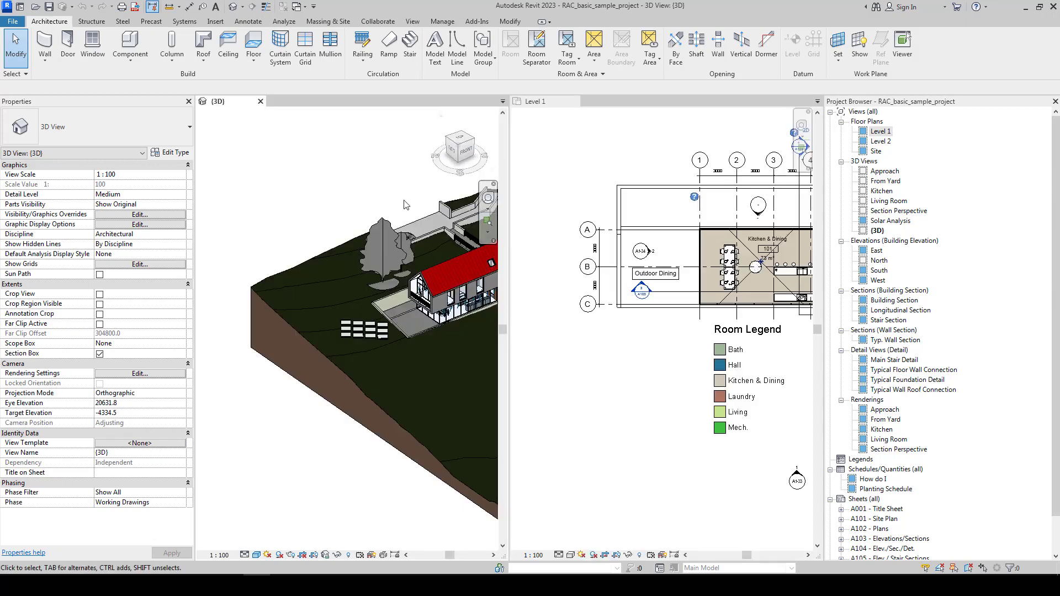
{"action": "middle_click_drag", "start_coordinate": [254, 210], "coordinate": [332, 221]}
{"action": "scroll", "coordinate": [333, 221], "scroll_direction": "up", "scroll_amount": 2}
{"action": "scroll", "coordinate": [292, 224], "scroll_direction": "up", "scroll_amount": 2}
{"action": "scroll", "coordinate": [252, 224], "scroll_direction": "up", "scroll_amount": 2}
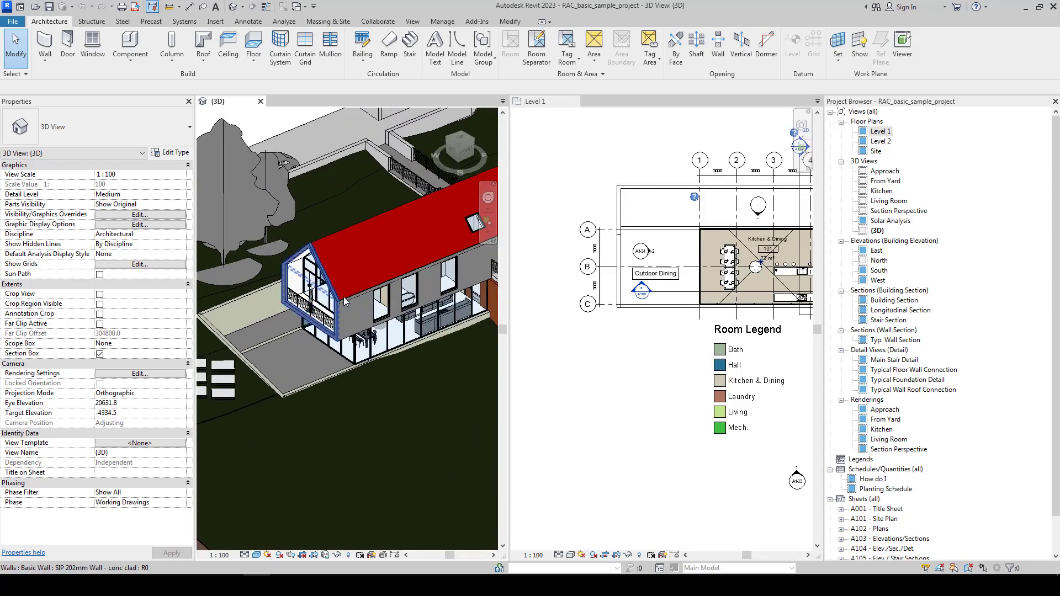
{"action": "scroll", "coordinate": [211, 224], "scroll_direction": "up", "scroll_amount": 2}
{"action": "scroll", "coordinate": [332, 232], "scroll_direction": "down", "scroll_amount": 2}
{"action": "scroll", "coordinate": [376, 276], "scroll_direction": "down", "scroll_amount": 2}
{"action": "scroll", "coordinate": [397, 310], "scroll_direction": "down", "scroll_amount": 2}
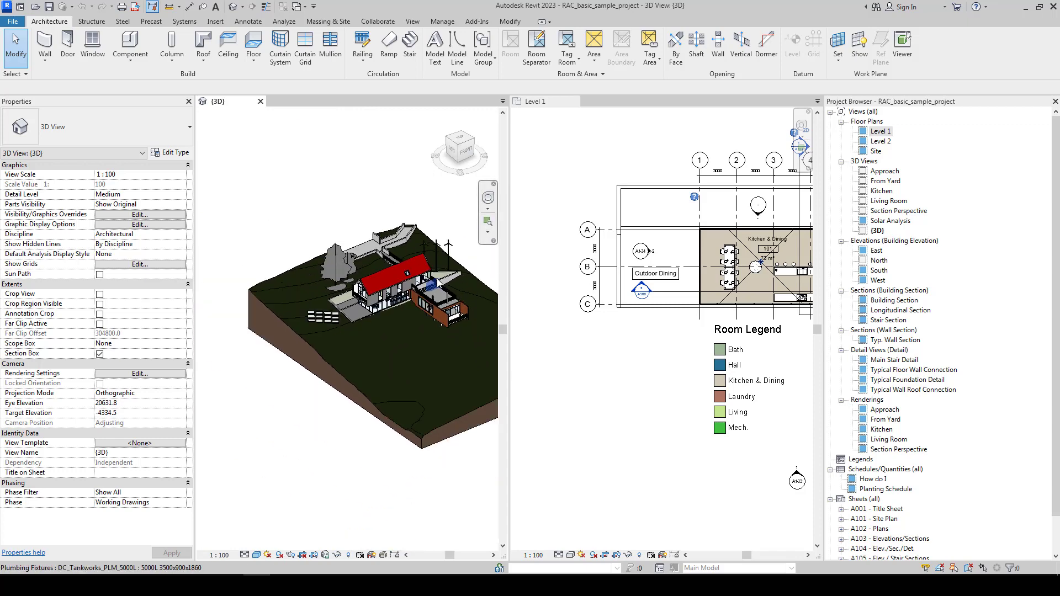
{"action": "middle_click_drag", "start_coordinate": [397, 311], "coordinate": [349, 288], "text": "shift"}
{"action": "scroll", "coordinate": [349, 288], "scroll_direction": "up", "scroll_amount": 2}
{"action": "scroll", "coordinate": [347, 290], "scroll_direction": "up", "scroll_amount": 2}
{"action": "scroll", "coordinate": [344, 292], "scroll_direction": "up", "scroll_amount": 1}
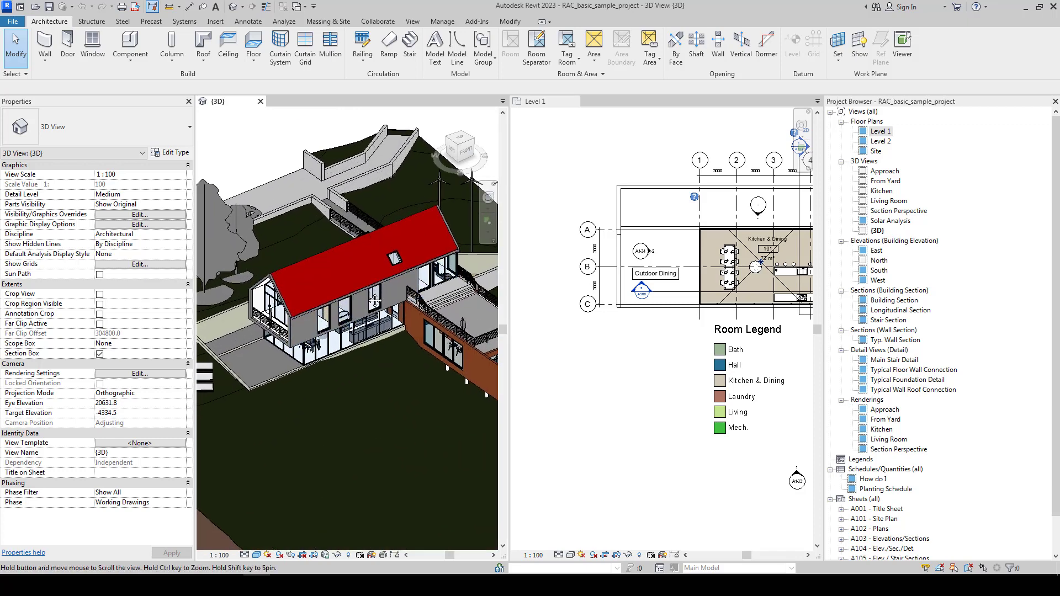
{"action": "scroll", "coordinate": [339, 295], "scroll_direction": "up", "scroll_amount": 2}
{"action": "scroll", "coordinate": [340, 294], "scroll_direction": "up", "scroll_amount": 1}
Step: Zoom the Level 1 plan in toward the Kitchen & Dining corner
{"action": "left_click", "coordinate": [671, 170]}
{"action": "scroll", "coordinate": [666, 167], "scroll_direction": "down", "scroll_amount": 1}
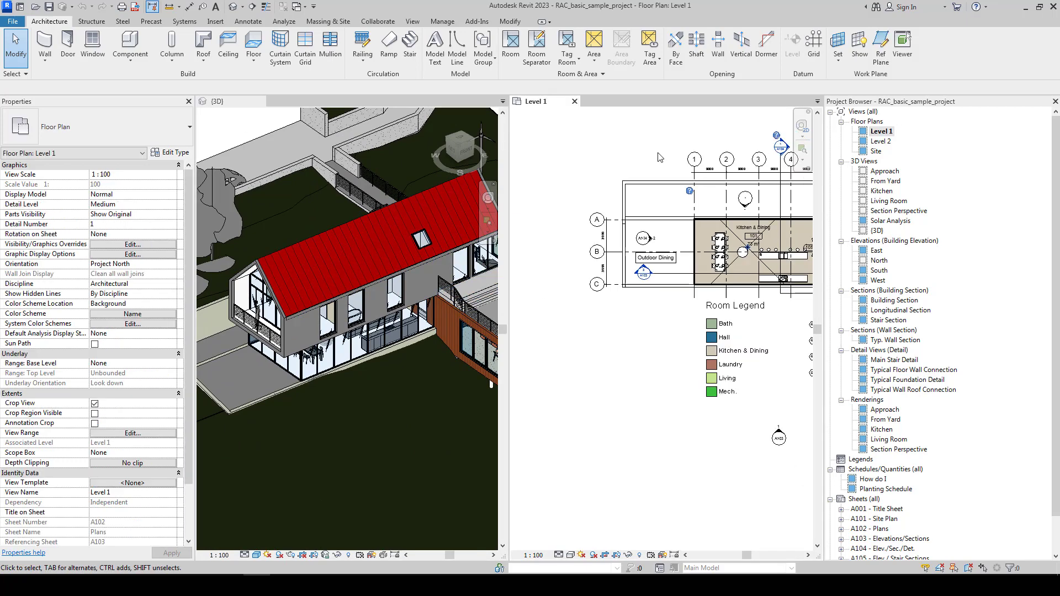
{"action": "scroll", "coordinate": [665, 167], "scroll_direction": "down", "scroll_amount": 1}
{"action": "scroll", "coordinate": [658, 177], "scroll_direction": "up", "scroll_amount": 1}
{"action": "scroll", "coordinate": [630, 210], "scroll_direction": "up", "scroll_amount": 1}
{"action": "scroll", "coordinate": [602, 237], "scroll_direction": "up", "scroll_amount": 1}
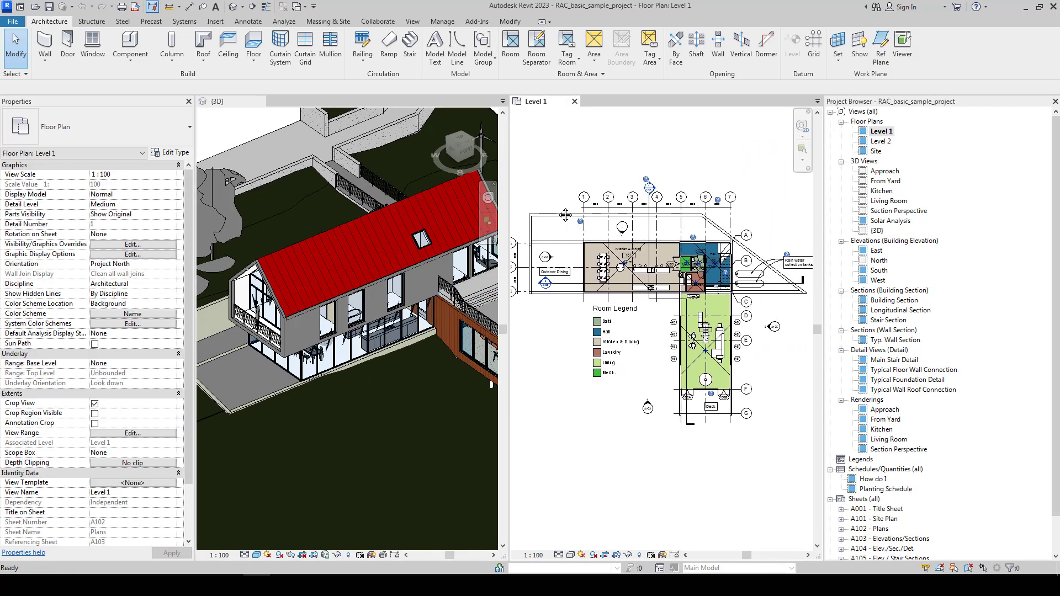
{"action": "scroll", "coordinate": [572, 268], "scroll_direction": "up", "scroll_amount": 1}
{"action": "scroll", "coordinate": [572, 267], "scroll_direction": "up", "scroll_amount": 2}
{"action": "scroll", "coordinate": [602, 240], "scroll_direction": "up", "scroll_amount": 1}
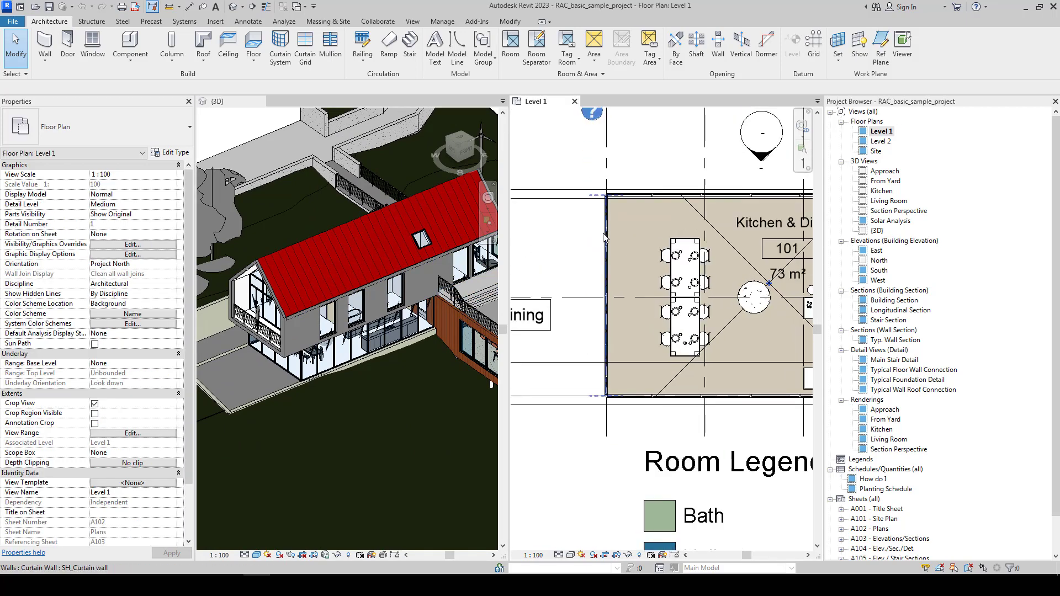
{"action": "scroll", "coordinate": [603, 237], "scroll_direction": "up", "scroll_amount": 2}
Step: Select the dining-corner curtain wall and orbit the 3D house to view its long side
{"action": "left_click", "coordinate": [607, 238]}
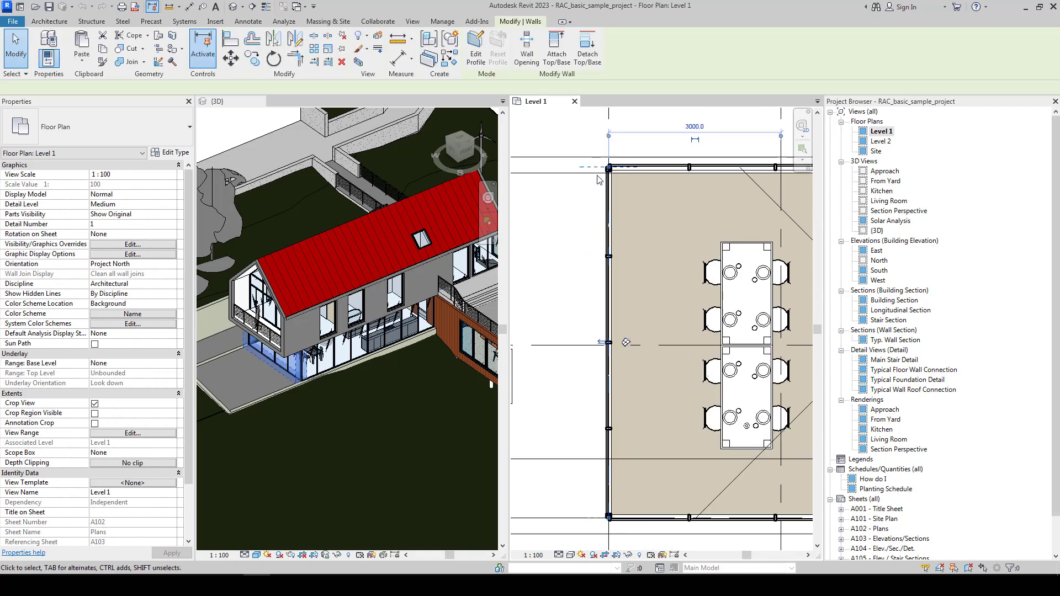
{"action": "scroll", "coordinate": [598, 179], "scroll_direction": "down", "scroll_amount": 3}
{"action": "scroll", "coordinate": [598, 180], "scroll_direction": "down", "scroll_amount": 1}
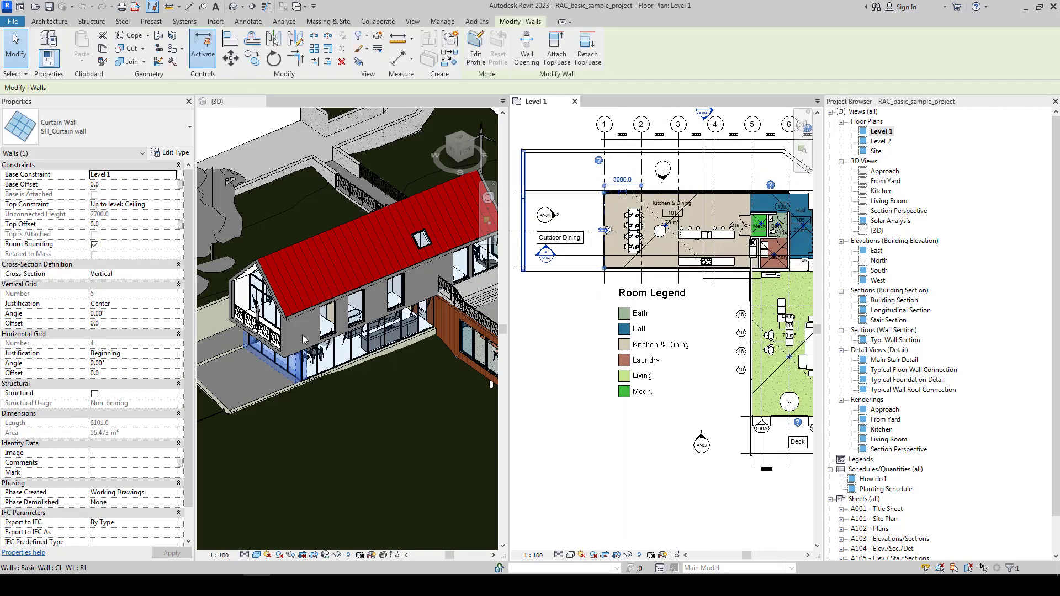
{"action": "middle_click_drag", "start_coordinate": [303, 339], "coordinate": [383, 332], "text": "shift"}
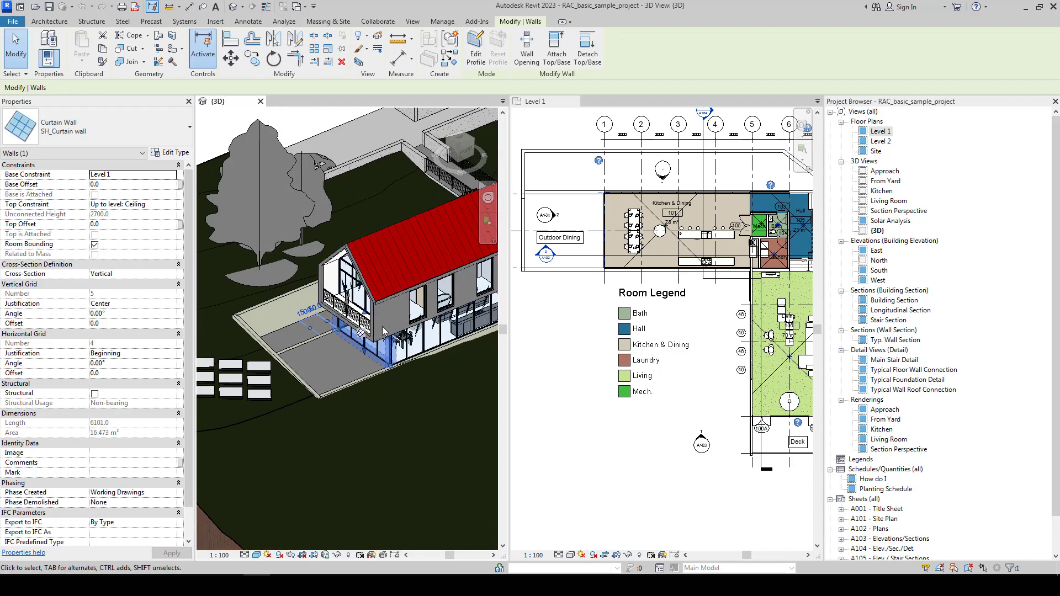
{"action": "scroll", "coordinate": [383, 331], "scroll_direction": "down", "scroll_amount": 2}
{"action": "scroll", "coordinate": [383, 331], "scroll_direction": "up", "scroll_amount": 2}
{"action": "scroll", "coordinate": [387, 332], "scroll_direction": "down", "scroll_amount": 2}
{"action": "mouse_move", "coordinate": [386, 333]}
{"action": "middle_mouse_down", "text": "shift"}
{"action": "mouse_move", "coordinate": [344, 337]}
{"action": "mouse_move", "coordinate": [347, 365]}
{"action": "middle_mouse_up", "text": "shift"}
{"action": "scroll", "coordinate": [364, 335], "scroll_direction": "up", "scroll_amount": 2}
{"action": "scroll", "coordinate": [344, 337], "scroll_direction": "down", "scroll_amount": 2}
{"action": "scroll", "coordinate": [347, 365], "scroll_direction": "up", "scroll_amount": 2}
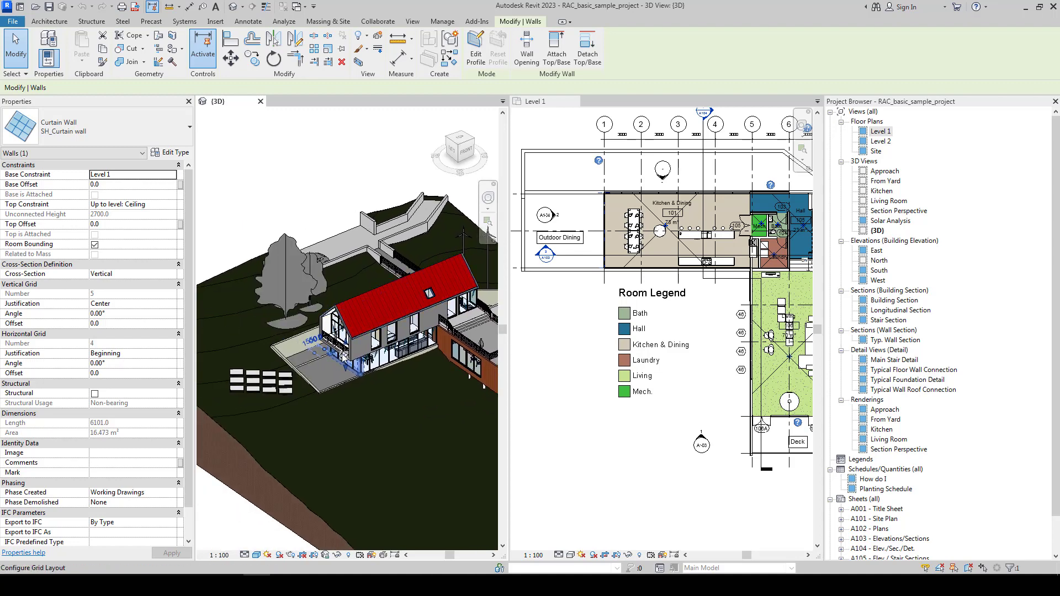
{"action": "scroll", "coordinate": [342, 356], "scroll_direction": "up", "scroll_amount": 2}
{"action": "scroll", "coordinate": [628, 262], "scroll_direction": "up", "scroll_amount": 2}
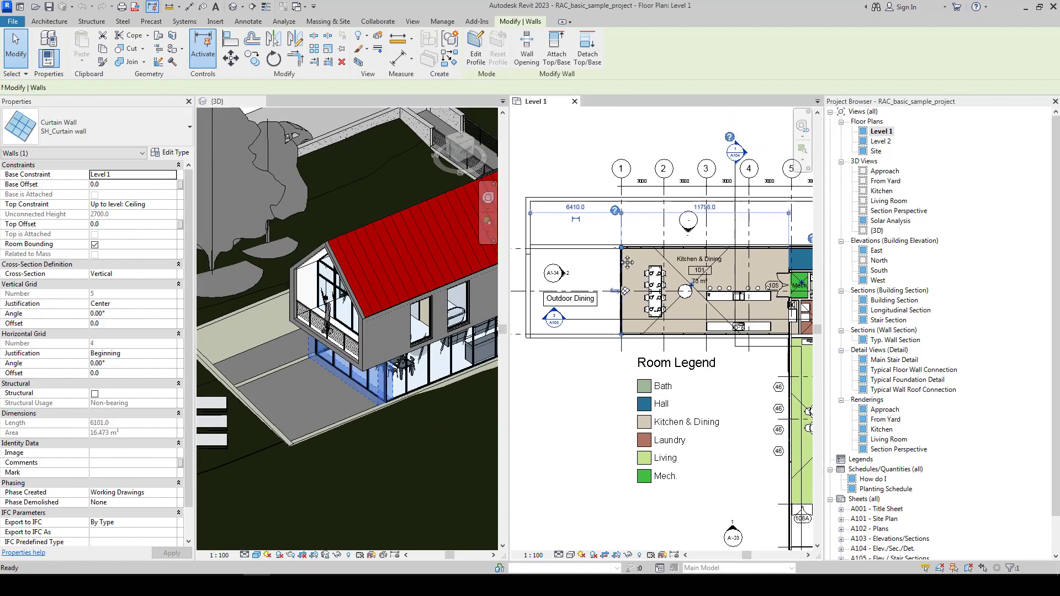
{"action": "scroll", "coordinate": [628, 262], "scroll_direction": "up", "scroll_amount": 2}
{"action": "scroll", "coordinate": [628, 262], "scroll_direction": "up", "scroll_amount": 2}
Step: Pan the plan to the wall corner, then start and cancel a room separation line (RS)
{"action": "middle_click_drag", "start_coordinate": [630, 232], "coordinate": [630, 254]}
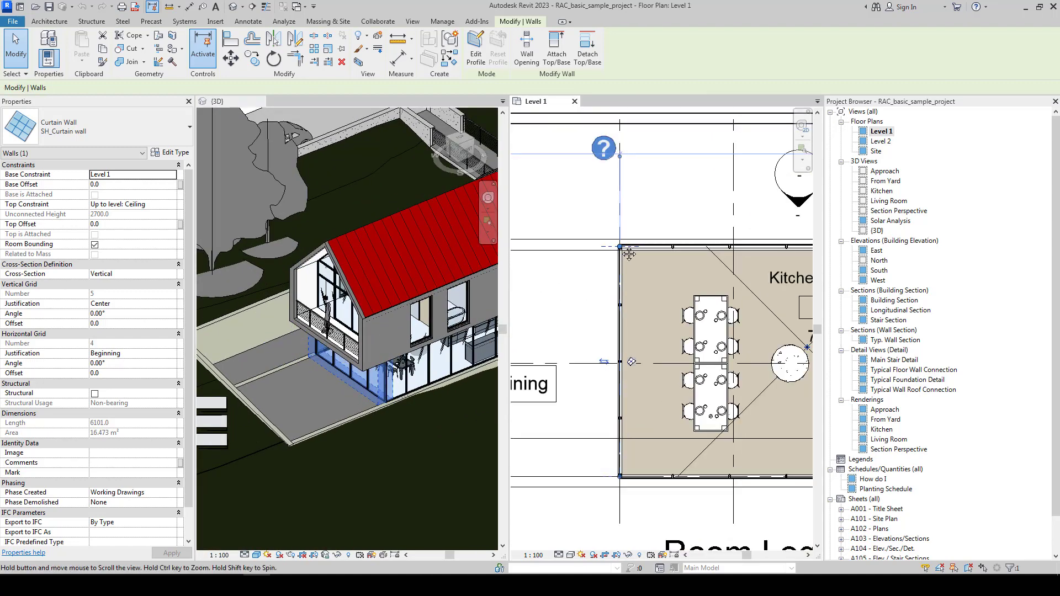
{"action": "scroll", "coordinate": [613, 387], "scroll_direction": "up", "scroll_amount": 1}
{"action": "key", "text": "r"}
{"action": "key", "text": "s"}
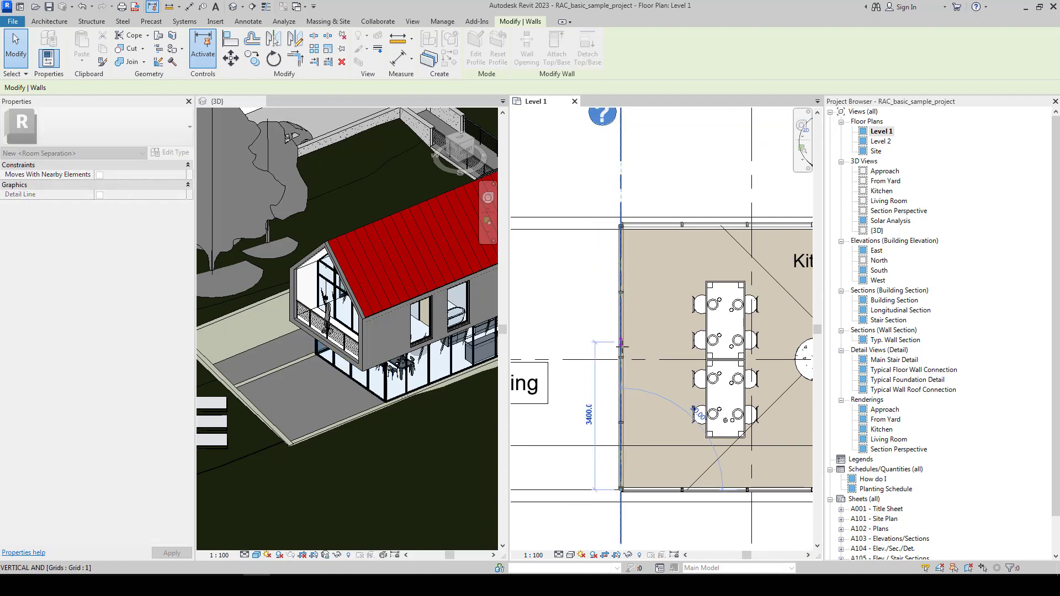
{"action": "key", "text": "ctrl+z"}
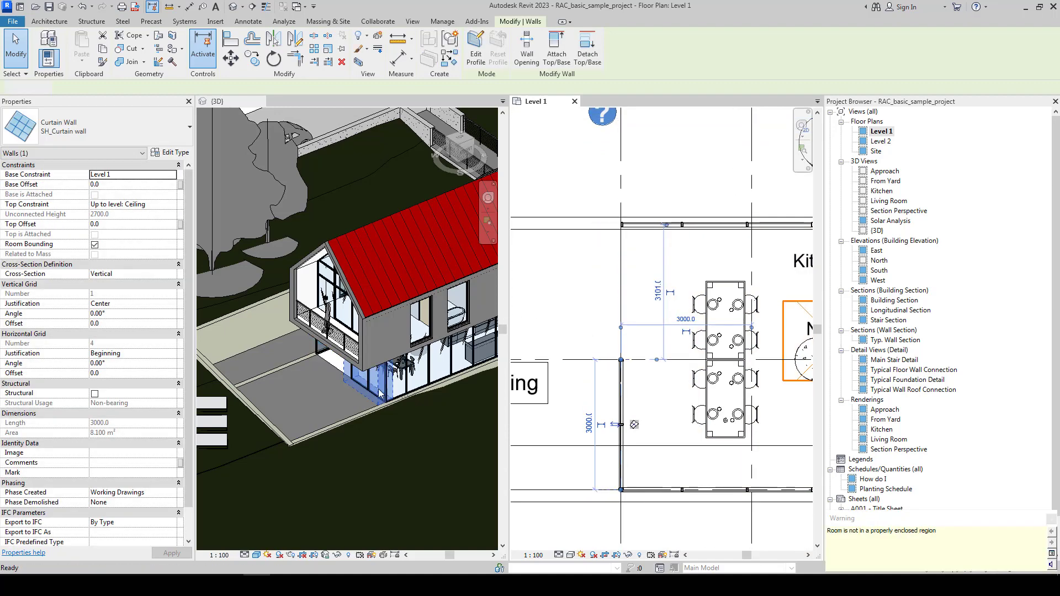
Step: Orbit the 3D view to face the gabled glass facade and shift the Level 1 plan upward
{"action": "scroll", "coordinate": [359, 374], "scroll_direction": "down", "scroll_amount": 3}
{"action": "mouse_move", "coordinate": [359, 374]}
{"action": "middle_mouse_down", "text": "shift"}
{"action": "mouse_move", "coordinate": [433, 384]}
{"action": "mouse_move", "coordinate": [319, 381]}
{"action": "middle_mouse_up", "text": "shift"}
{"action": "scroll", "coordinate": [433, 384], "scroll_direction": "up", "scroll_amount": 5}
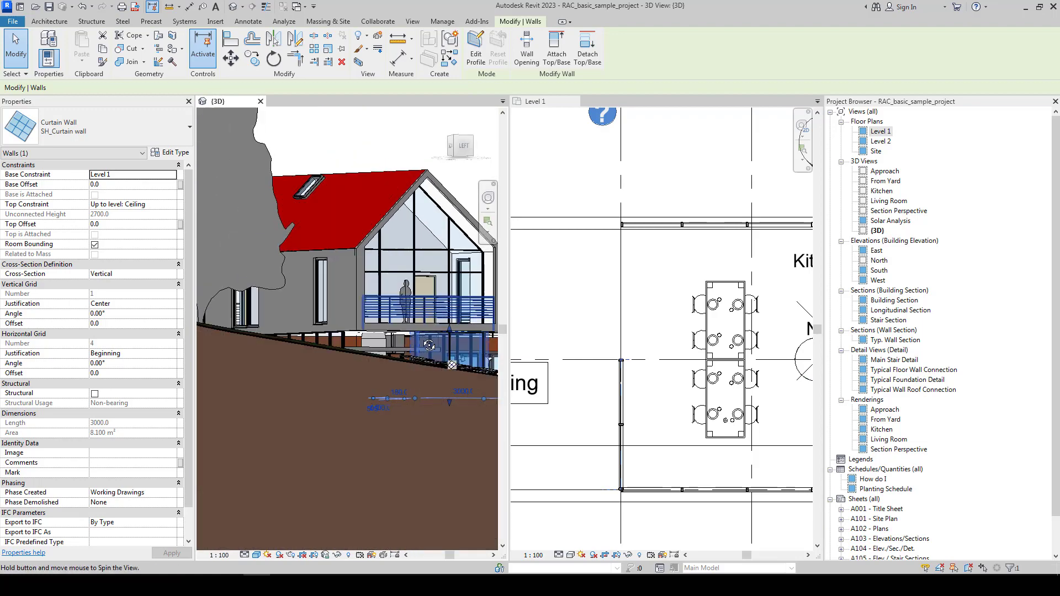
{"action": "scroll", "coordinate": [332, 359], "scroll_direction": "down", "scroll_amount": 3}
{"action": "scroll", "coordinate": [343, 342], "scroll_direction": "down", "scroll_amount": 1}
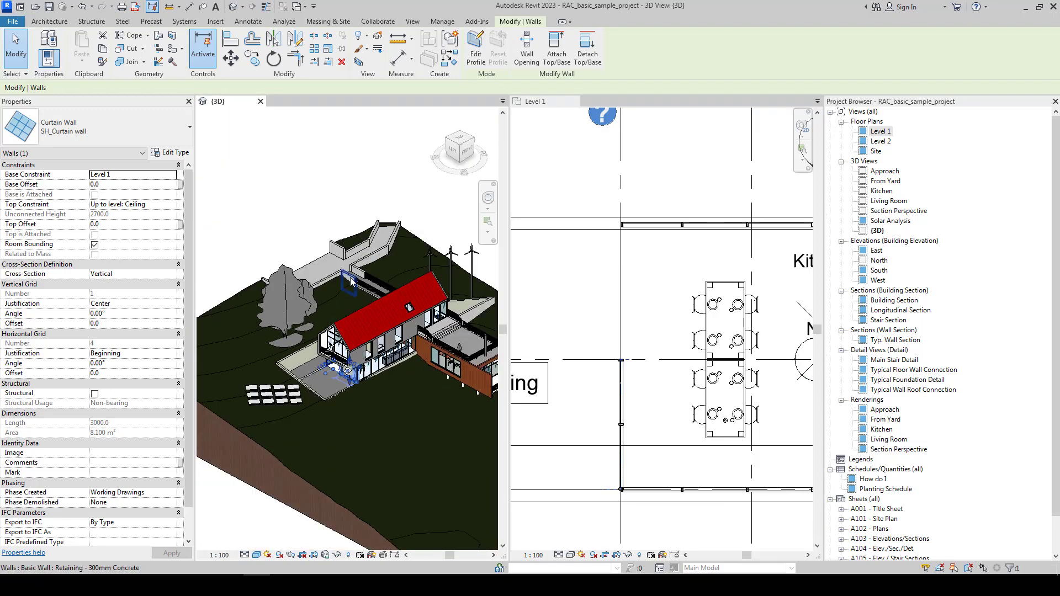
{"action": "scroll", "coordinate": [350, 334], "scroll_direction": "up", "scroll_amount": 1}
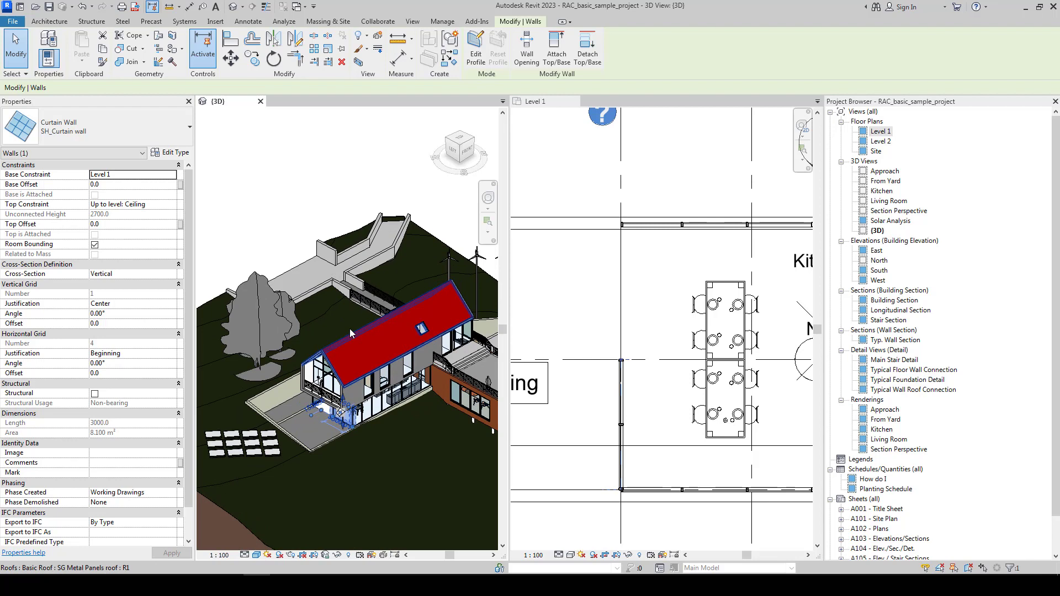
{"action": "left_click", "coordinate": [623, 390]}
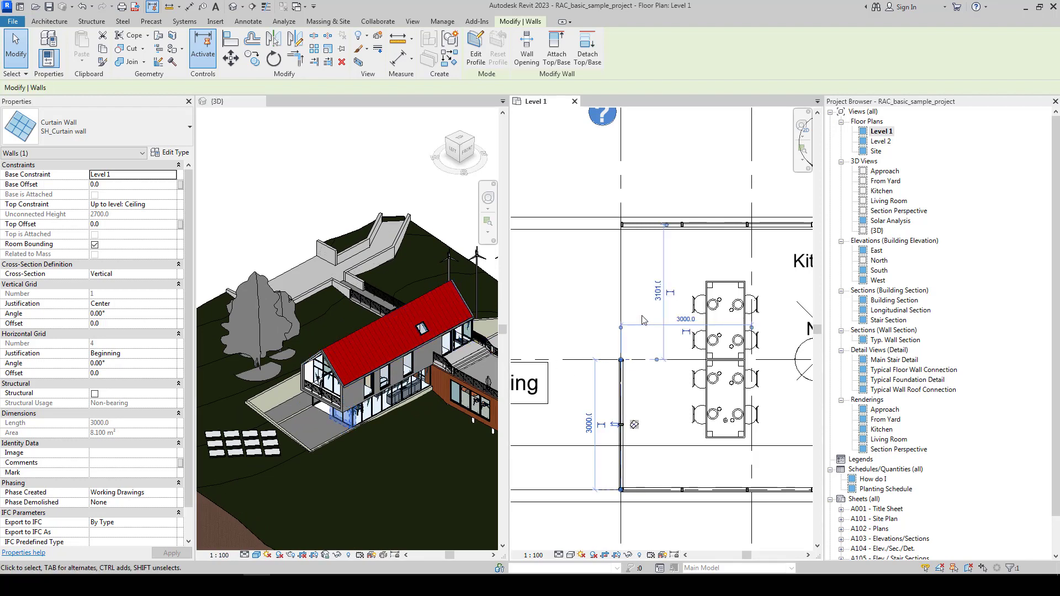
{"action": "middle_click_drag", "start_coordinate": [632, 347], "coordinate": [633, 306]}
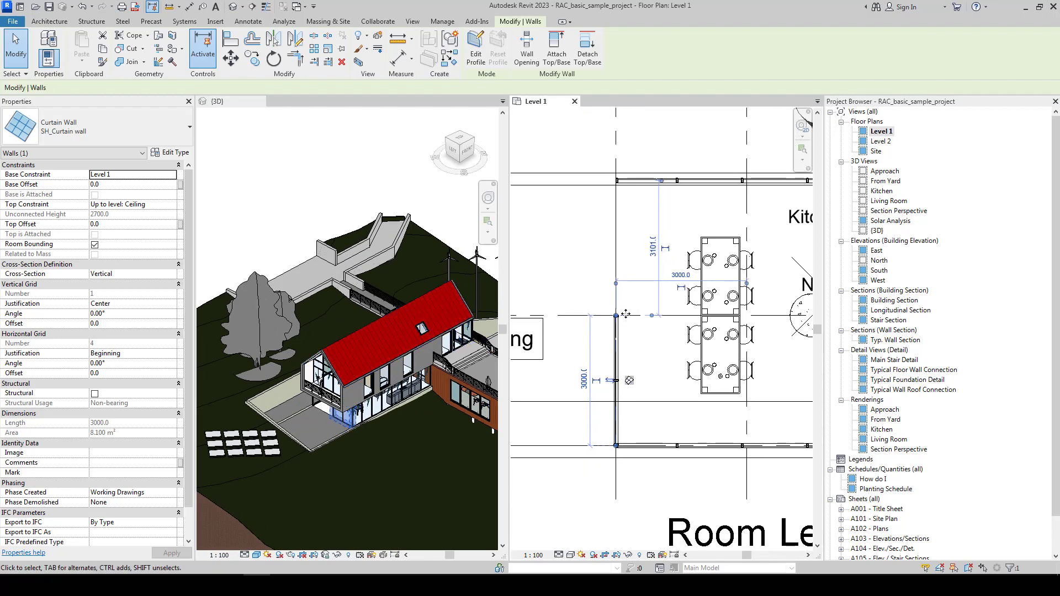
Step: Pan the 3D model up and to the left and adjust its zoom
{"action": "middle_click", "coordinate": [413, 250]}
{"action": "middle_click_drag", "start_coordinate": [441, 221], "coordinate": [425, 206]}
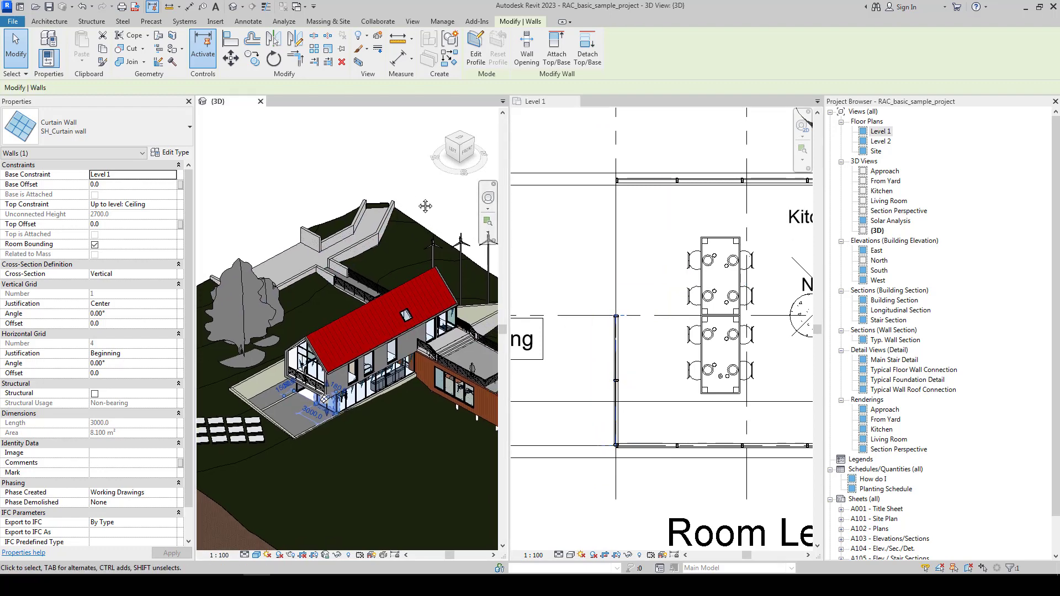
{"action": "scroll", "coordinate": [425, 206], "scroll_direction": "down", "scroll_amount": 3}
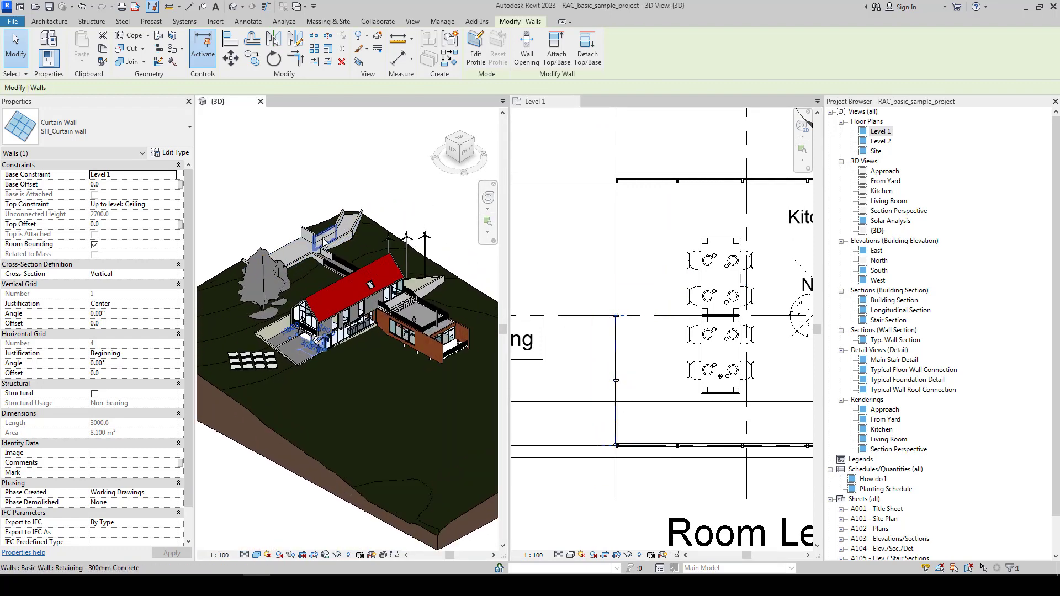
{"action": "scroll", "coordinate": [324, 242], "scroll_direction": "up", "scroll_amount": 3}
{"action": "scroll", "coordinate": [379, 253], "scroll_direction": "down", "scroll_amount": 2}
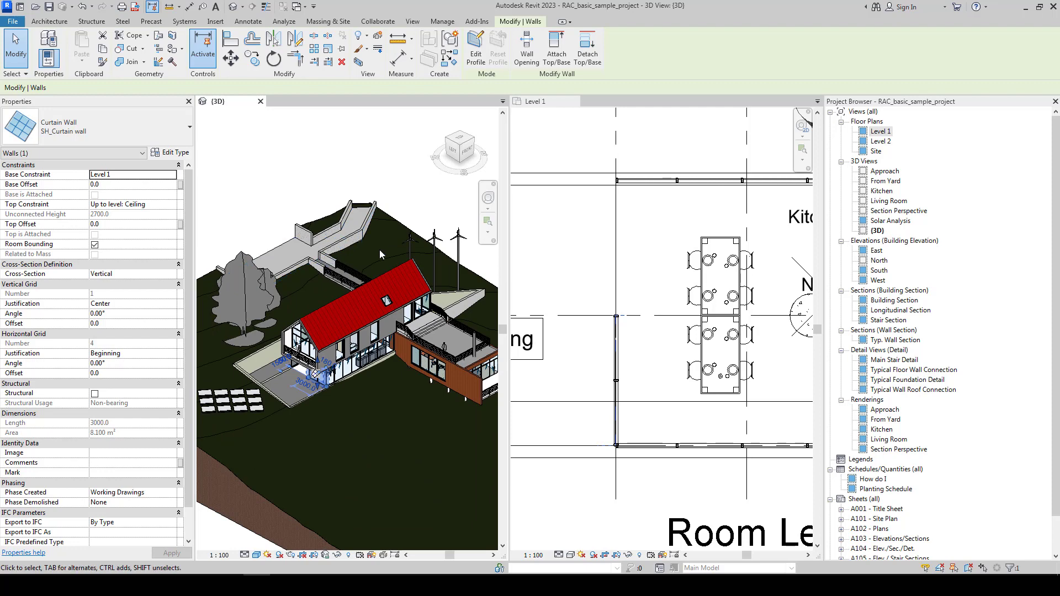
{"action": "scroll", "coordinate": [380, 249], "scroll_direction": "down", "scroll_amount": 1}
{"action": "scroll", "coordinate": [380, 251], "scroll_direction": "up", "scroll_amount": 2}
{"action": "scroll", "coordinate": [381, 265], "scroll_direction": "down", "scroll_amount": 2}
{"action": "scroll", "coordinate": [370, 229], "scroll_direction": "up", "scroll_amount": 1}
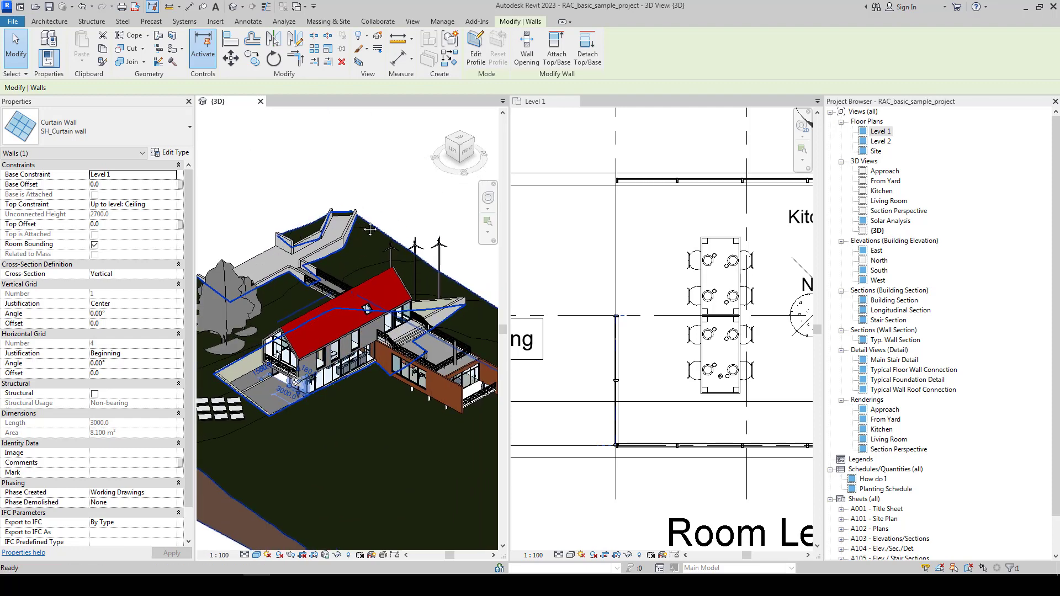
Step: Clear the wall selection and select the curtain wall under the front gable
{"action": "left_click", "coordinate": [385, 201]}
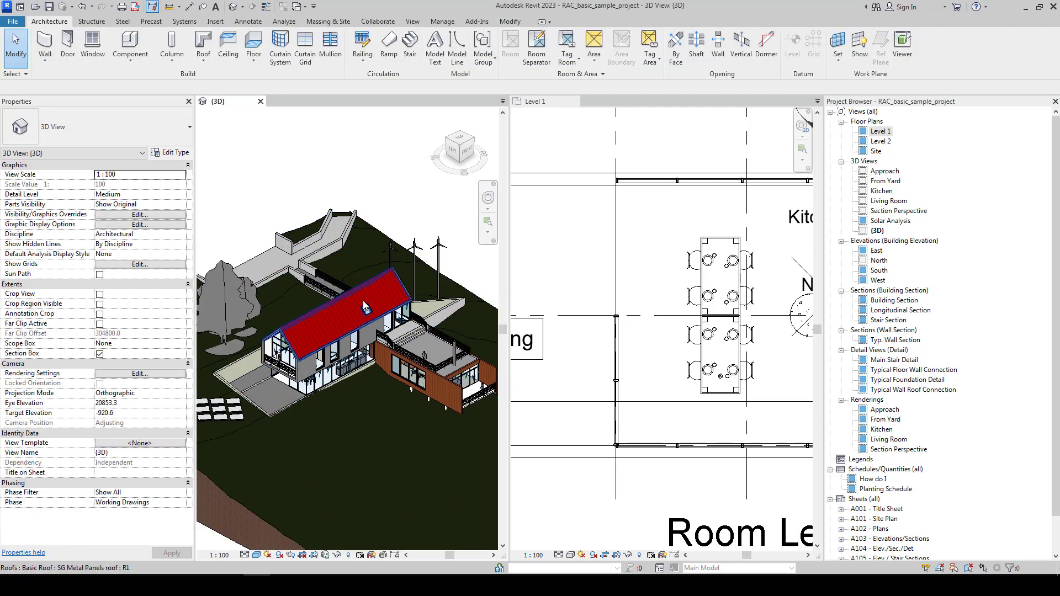
{"action": "scroll", "coordinate": [299, 376], "scroll_direction": "up", "scroll_amount": 1}
{"action": "scroll", "coordinate": [296, 375], "scroll_direction": "up", "scroll_amount": 2}
{"action": "scroll", "coordinate": [296, 373], "scroll_direction": "up", "scroll_amount": 1}
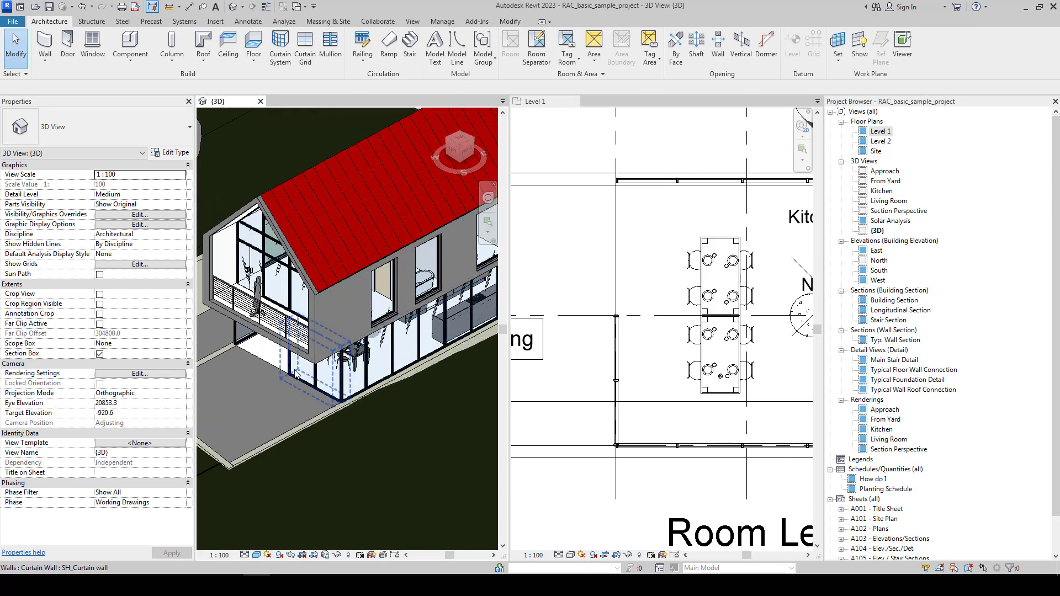
{"action": "left_click", "coordinate": [297, 375]}
{"action": "scroll", "coordinate": [362, 370], "scroll_direction": "down", "scroll_amount": 2}
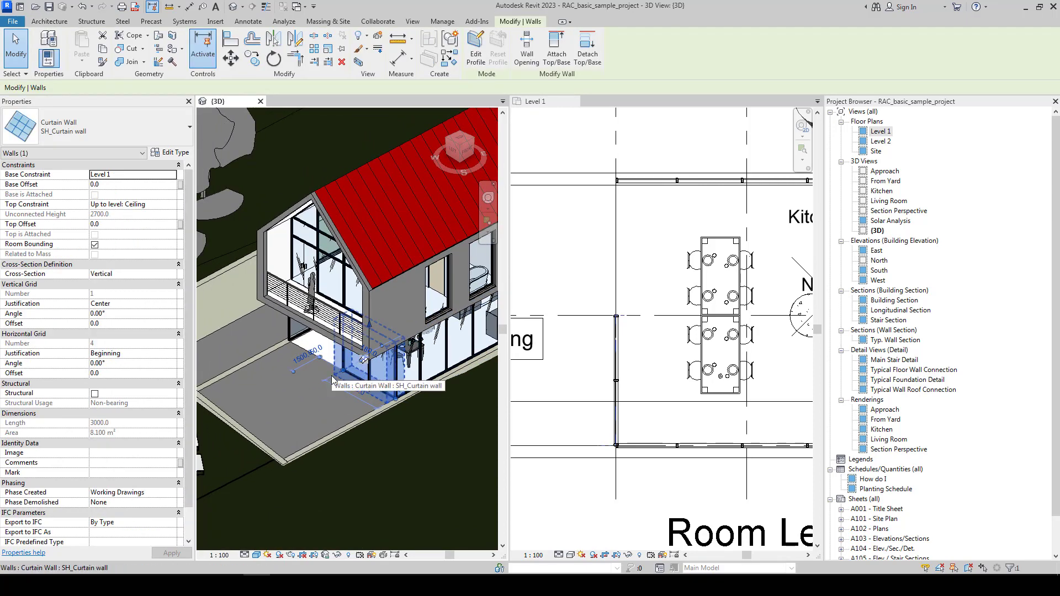
{"action": "middle_click_drag", "start_coordinate": [354, 388], "coordinate": [314, 399]}
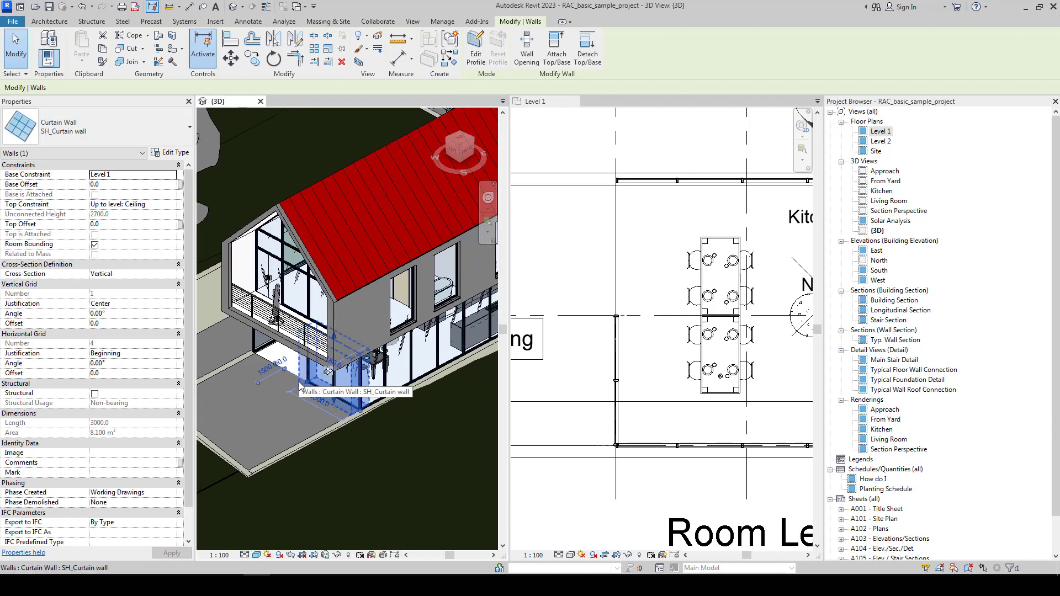
Step: Zoom out and reposition the Level 1 plan, then orbit the 3D house to another side
{"action": "left_click", "coordinate": [610, 345]}
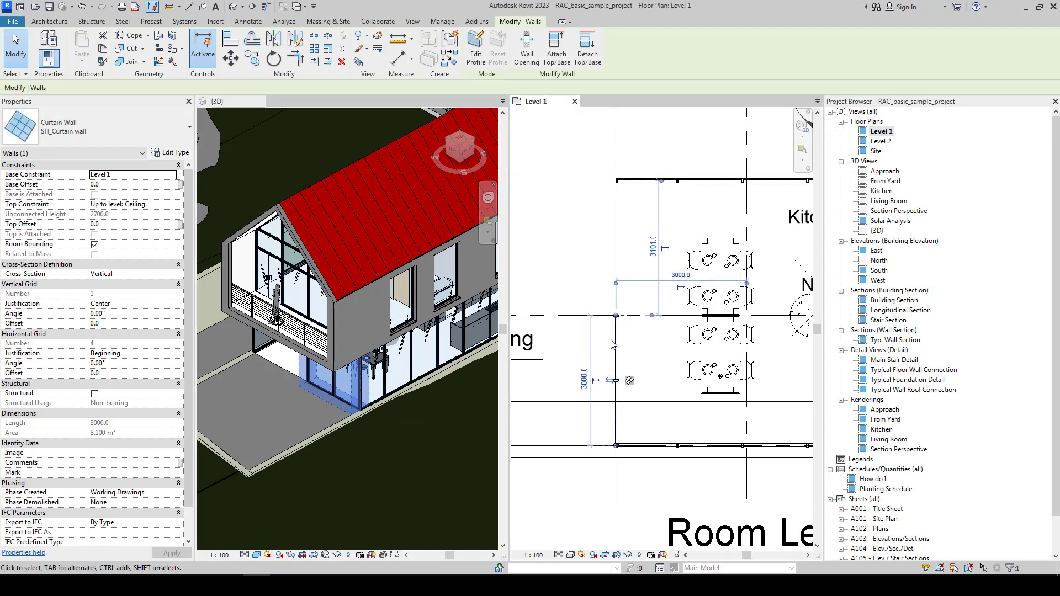
{"action": "scroll", "coordinate": [603, 244], "scroll_direction": "down", "scroll_amount": 2}
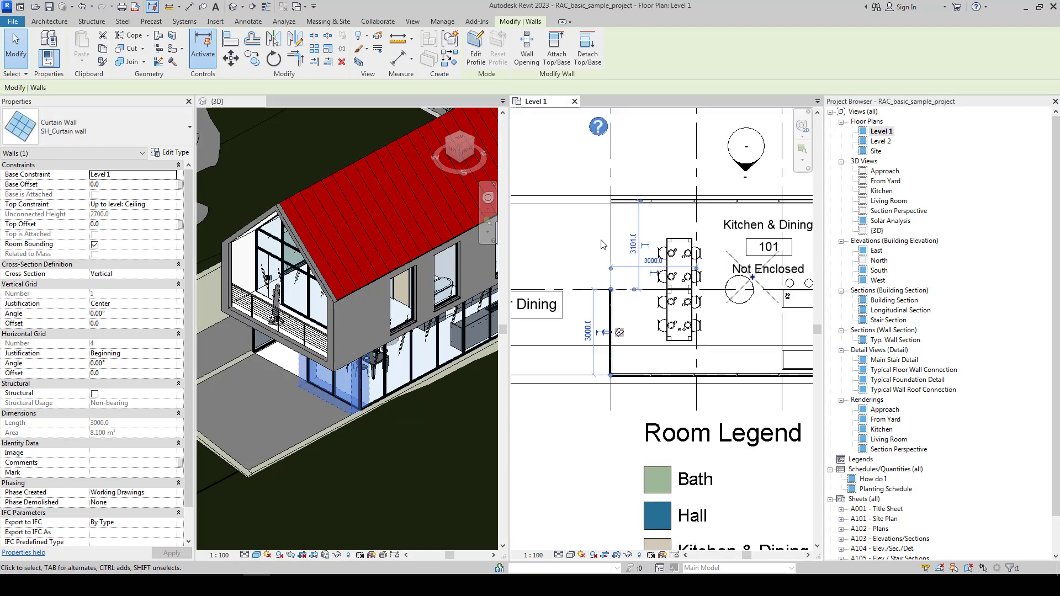
{"action": "scroll", "coordinate": [603, 245], "scroll_direction": "down", "scroll_amount": 2}
{"action": "scroll", "coordinate": [605, 245], "scroll_direction": "down", "scroll_amount": 1}
{"action": "scroll", "coordinate": [610, 246], "scroll_direction": "down", "scroll_amount": 1}
{"action": "scroll", "coordinate": [613, 247], "scroll_direction": "down", "scroll_amount": 2}
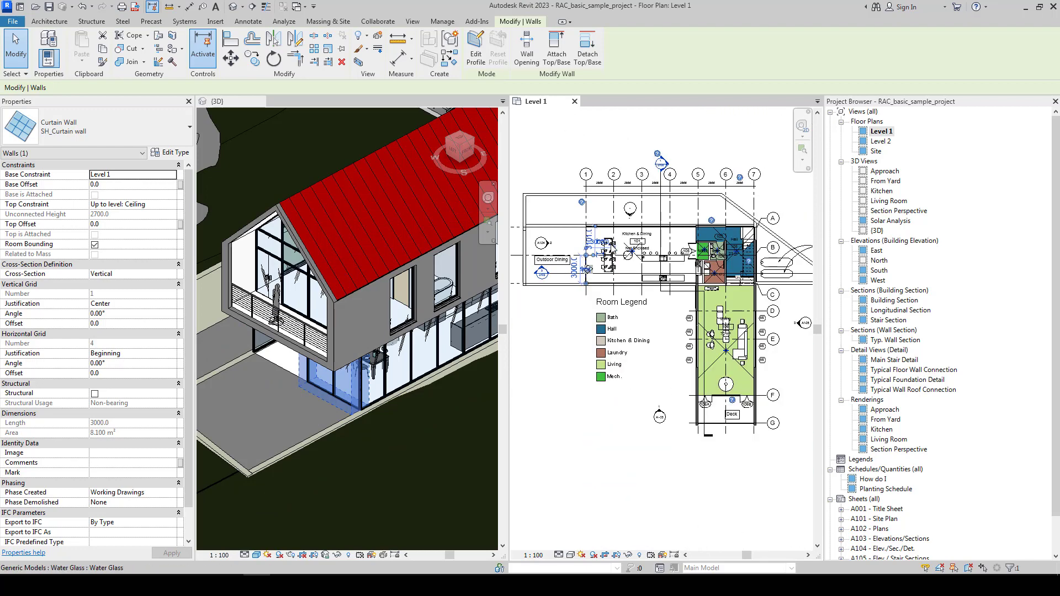
{"action": "scroll", "coordinate": [636, 245], "scroll_direction": "down", "scroll_amount": 1}
{"action": "scroll", "coordinate": [655, 243], "scroll_direction": "down", "scroll_amount": 1}
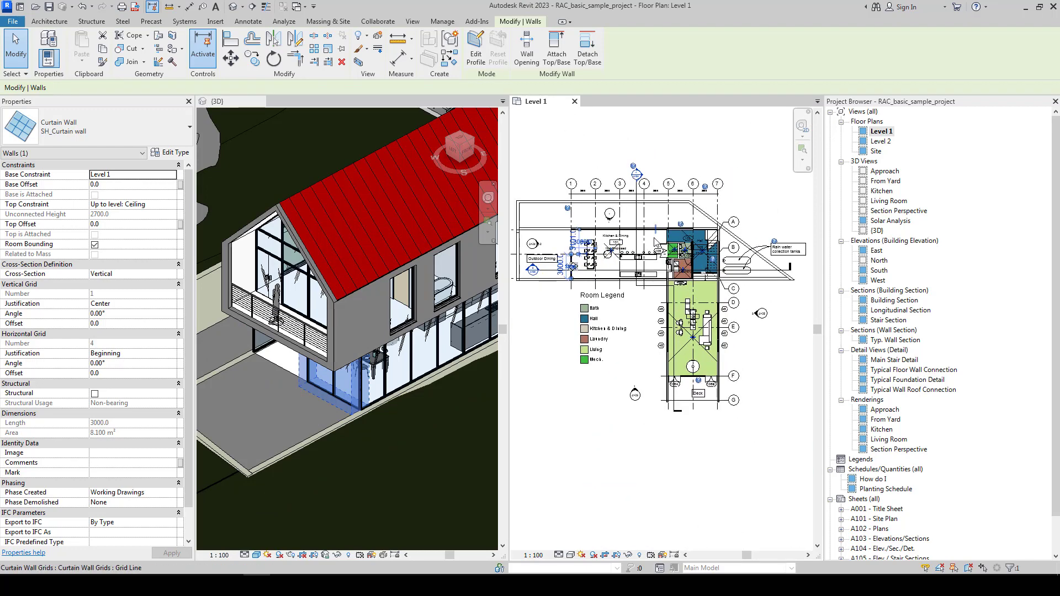
{"action": "scroll", "coordinate": [655, 243], "scroll_direction": "up", "scroll_amount": 1}
{"action": "scroll", "coordinate": [656, 243], "scroll_direction": "down", "scroll_amount": 1}
{"action": "middle_click_drag", "start_coordinate": [655, 243], "coordinate": [676, 278]}
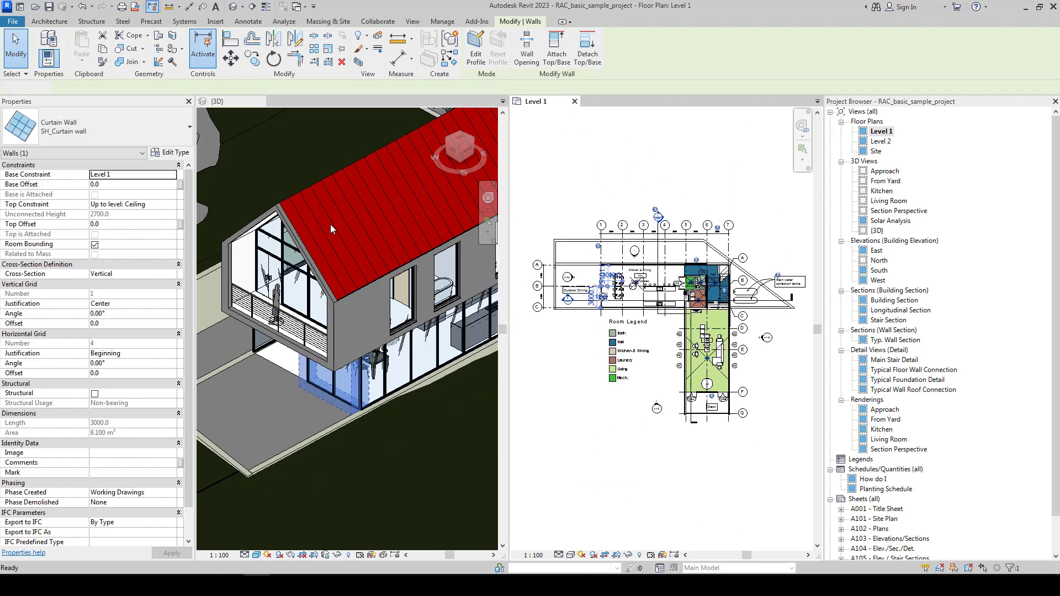
{"action": "middle_click_drag", "start_coordinate": [330, 224], "coordinate": [376, 220], "text": "shift"}
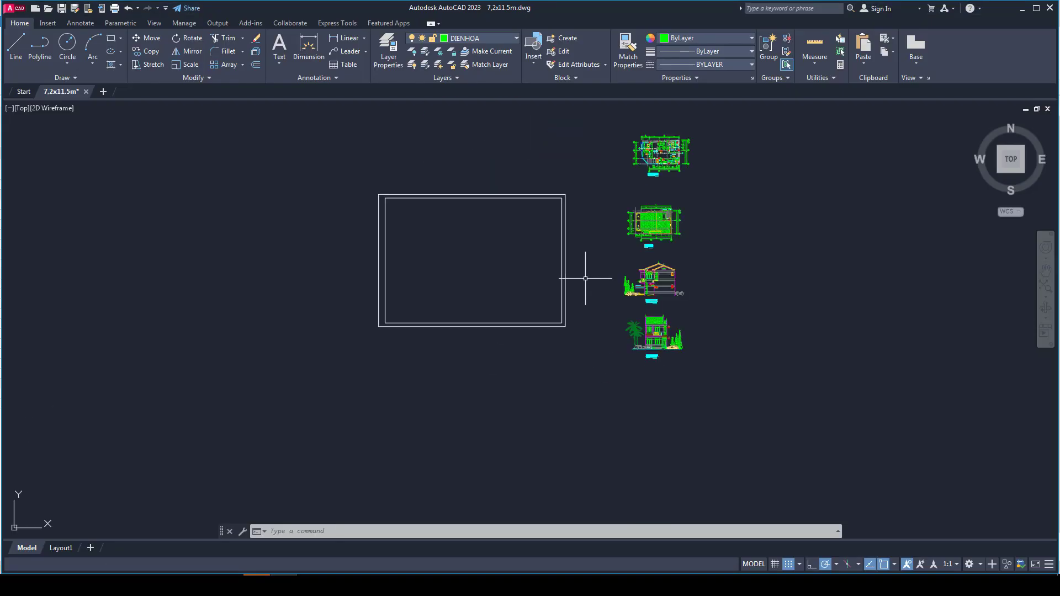
Step: Pan to the ground floor plan and try selecting the top floor plan, then cancel
{"action": "scroll", "coordinate": [613, 195], "scroll_direction": "up", "scroll_amount": 8}
{"action": "middle_click_drag", "start_coordinate": [692, 320], "coordinate": [597, 161]}
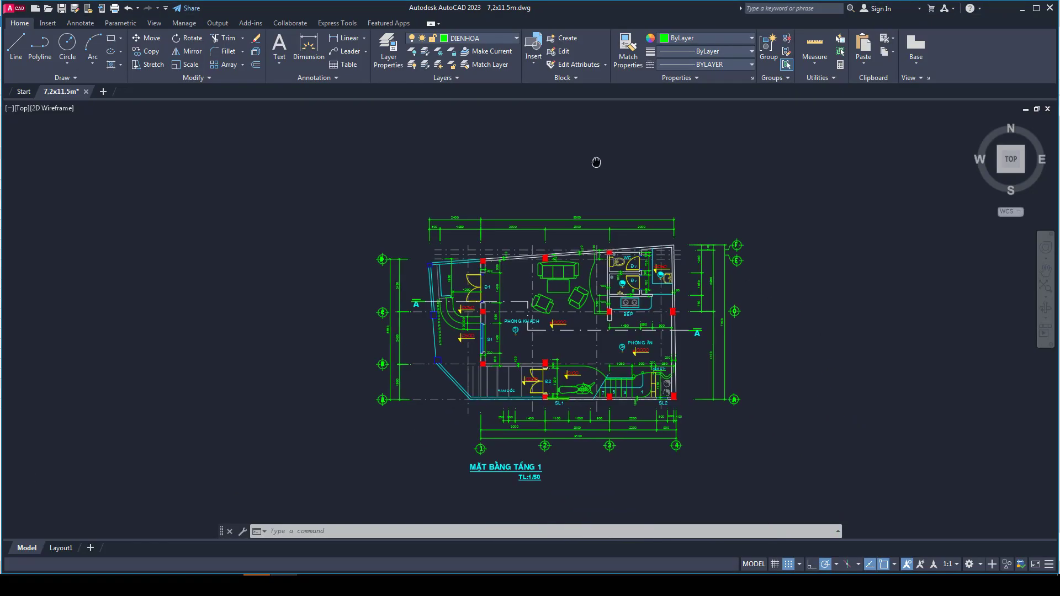
{"action": "left_click_drag", "start_coordinate": [855, 199], "coordinate": [783, 412]}
{"action": "scroll", "coordinate": [781, 279], "scroll_direction": "down", "scroll_amount": 4}
{"action": "scroll", "coordinate": [694, 327], "scroll_direction": "down", "scroll_amount": 5}
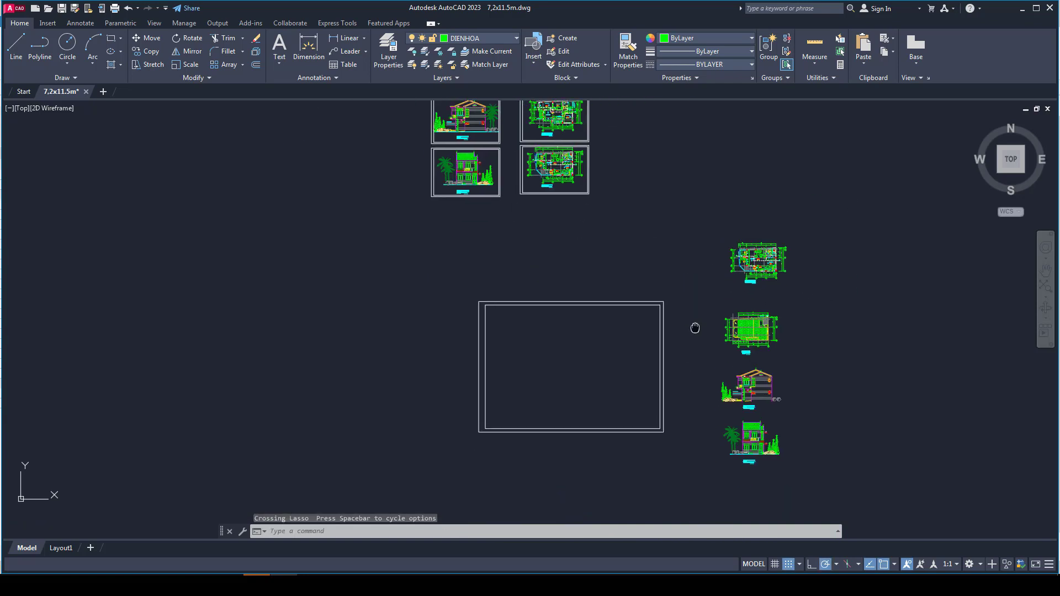
{"action": "scroll", "coordinate": [687, 262], "scroll_direction": "up", "scroll_amount": 3}
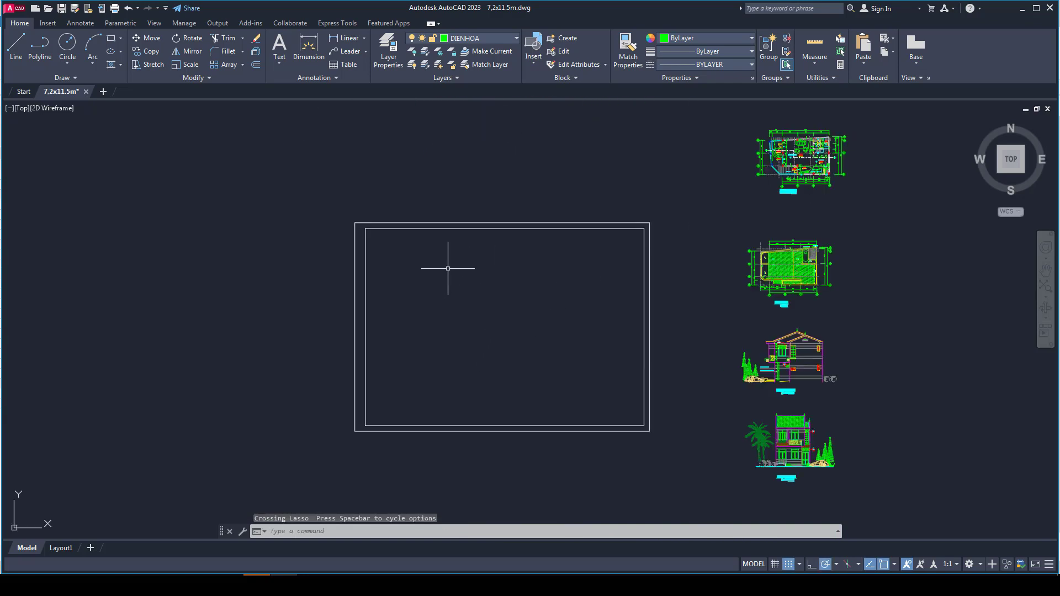
{"action": "mouse_move", "coordinate": [738, 166]}
{"action": "middle_mouse_down"}
{"action": "mouse_move", "coordinate": [623, 230]}
{"action": "mouse_move", "coordinate": [662, 226]}
{"action": "middle_mouse_up"}
{"action": "left_click", "coordinate": [779, 179]}
{"action": "left_click", "coordinate": [638, 252]}
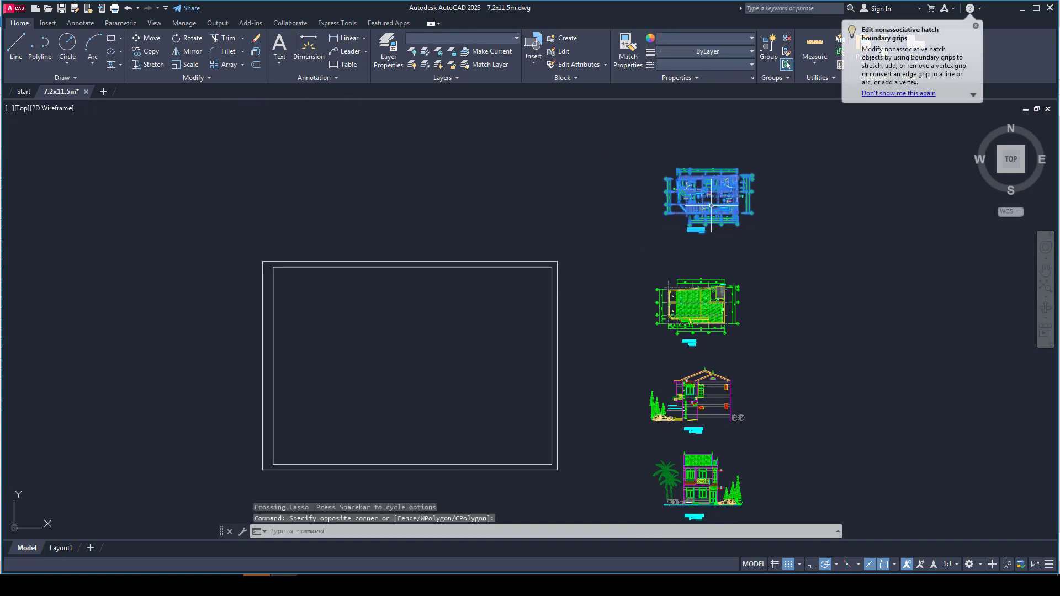
{"action": "key", "text": "Escape"}
Step: Try window selections around the two frame rectangles, clearing each selection
{"action": "left_click", "coordinate": [793, 254]}
{"action": "key", "text": "Escape"}
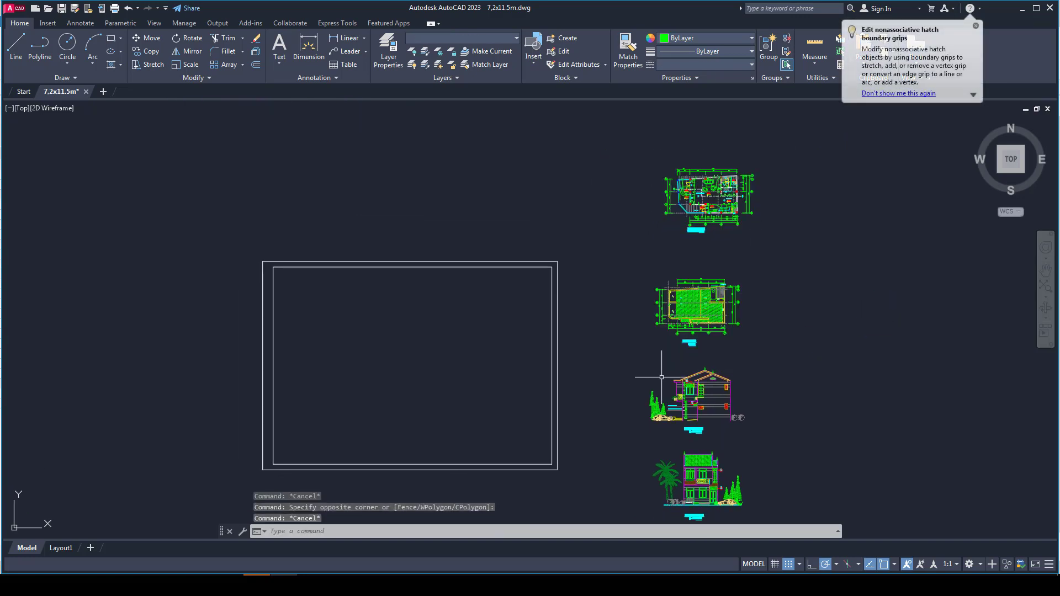
{"action": "middle_click_drag", "start_coordinate": [701, 334], "coordinate": [705, 262]}
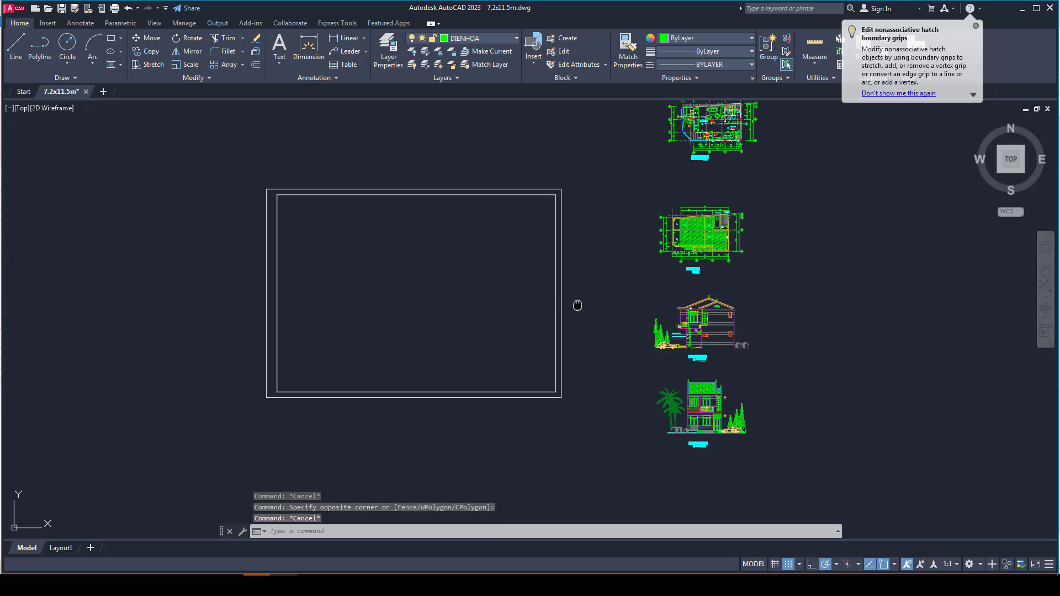
{"action": "middle_click_drag", "start_coordinate": [603, 163], "coordinate": [638, 181]}
{"action": "left_click", "coordinate": [636, 165]}
{"action": "left_click", "coordinate": [256, 440]}
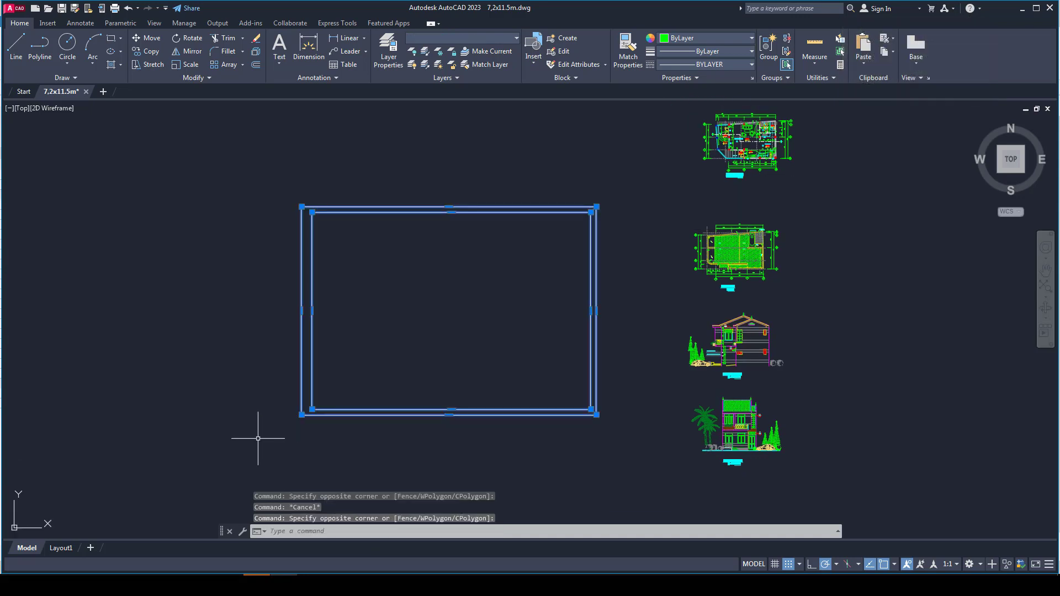
{"action": "key", "text": "Escape"}
{"action": "middle_click_drag", "start_coordinate": [451, 300], "coordinate": [441, 359]}
{"action": "left_click", "coordinate": [632, 190]}
{"action": "key", "text": "Escape"}
Step: Window-select the top two floor plans and move them into the empty frame rectangle
{"action": "left_click", "coordinate": [809, 149]}
{"action": "left_click", "coordinate": [607, 376]}
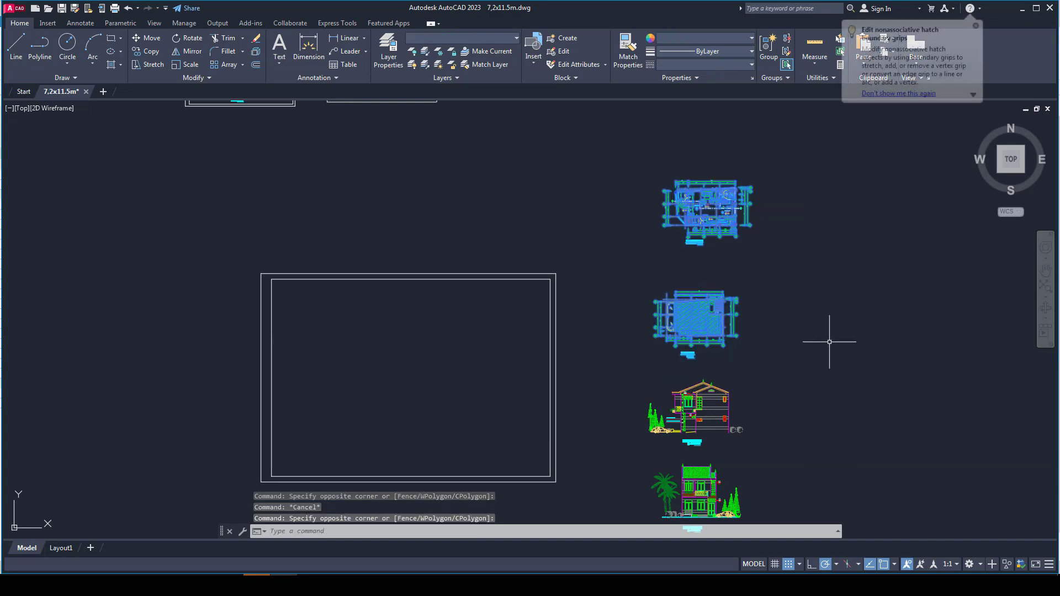
{"action": "type", "text": "m"}
{"action": "key", "text": "Return"}
{"action": "left_click", "coordinate": [847, 330]}
{"action": "left_click", "coordinate": [538, 438]}
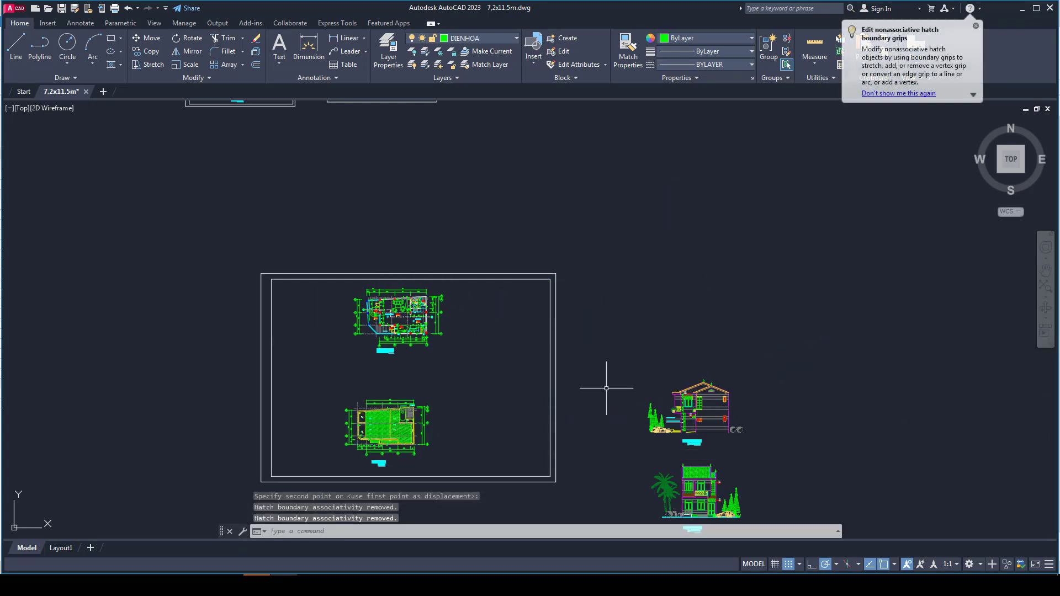
{"action": "scroll", "coordinate": [565, 296], "scroll_direction": "down", "scroll_amount": 2}
{"action": "scroll", "coordinate": [545, 291], "scroll_direction": "up", "scroll_amount": 2}
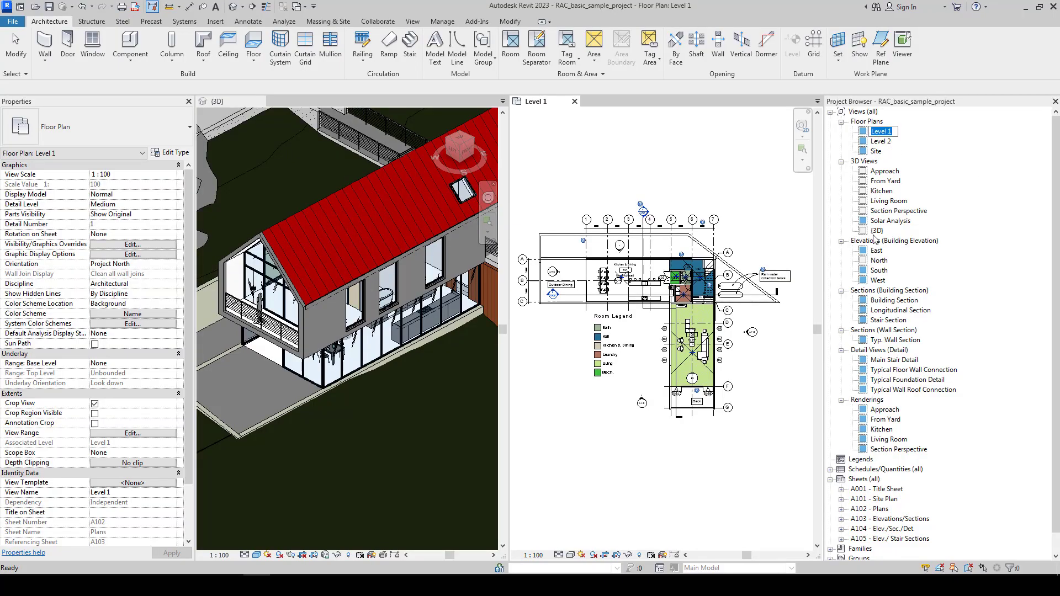
{"action": "key", "text": "alt+Tab"}
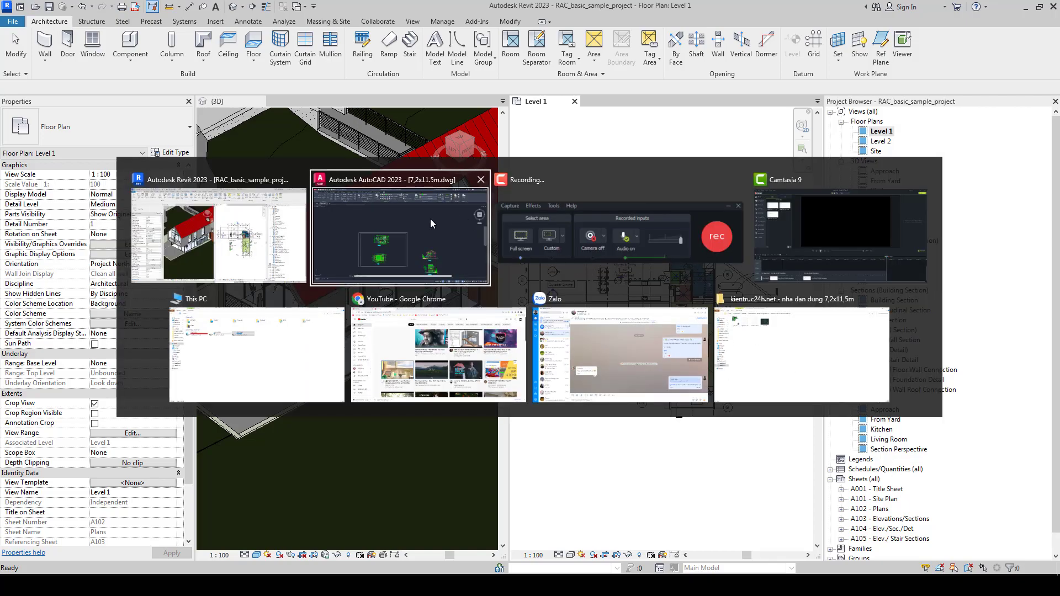
{"action": "middle_click_drag", "start_coordinate": [604, 331], "coordinate": [651, 237]}
{"action": "scroll", "coordinate": [514, 232], "scroll_direction": "up", "scroll_amount": 3}
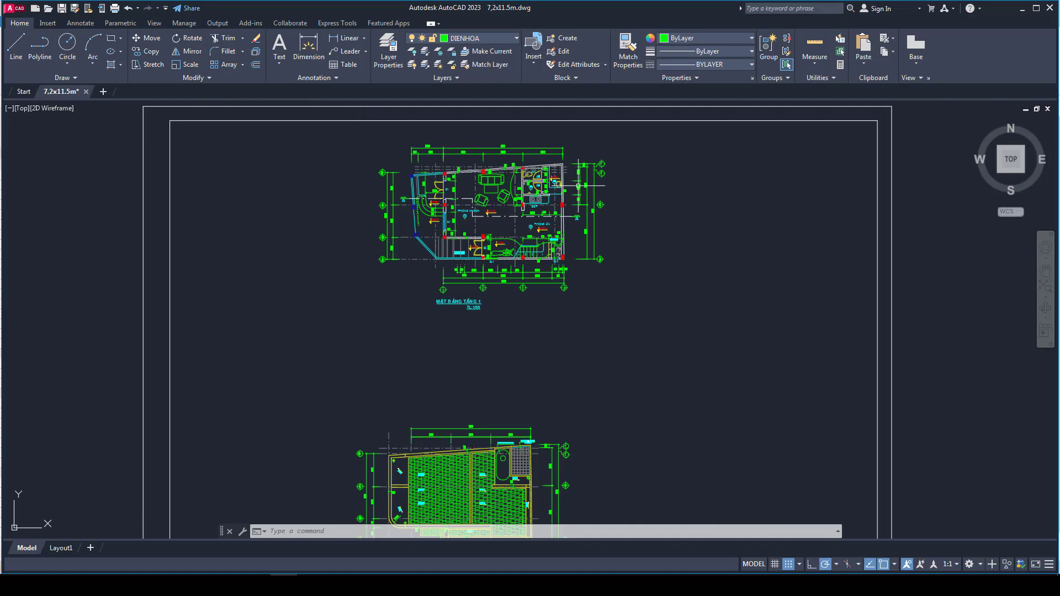
{"action": "left_click", "coordinate": [680, 145]}
{"action": "left_click", "coordinate": [354, 309]}
{"action": "scroll", "coordinate": [441, 305], "scroll_direction": "down", "scroll_amount": 4}
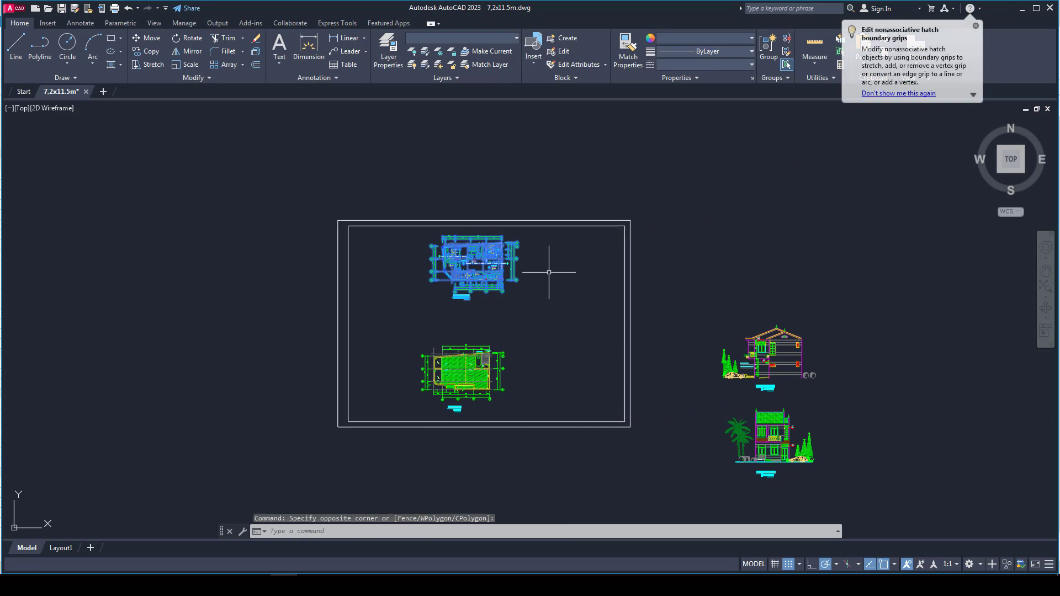
{"action": "middle_click_drag", "start_coordinate": [708, 299], "coordinate": [568, 268]}
{"action": "key", "text": "Escape"}
{"action": "left_click", "coordinate": [782, 275]}
{"action": "left_click", "coordinate": [539, 373]}
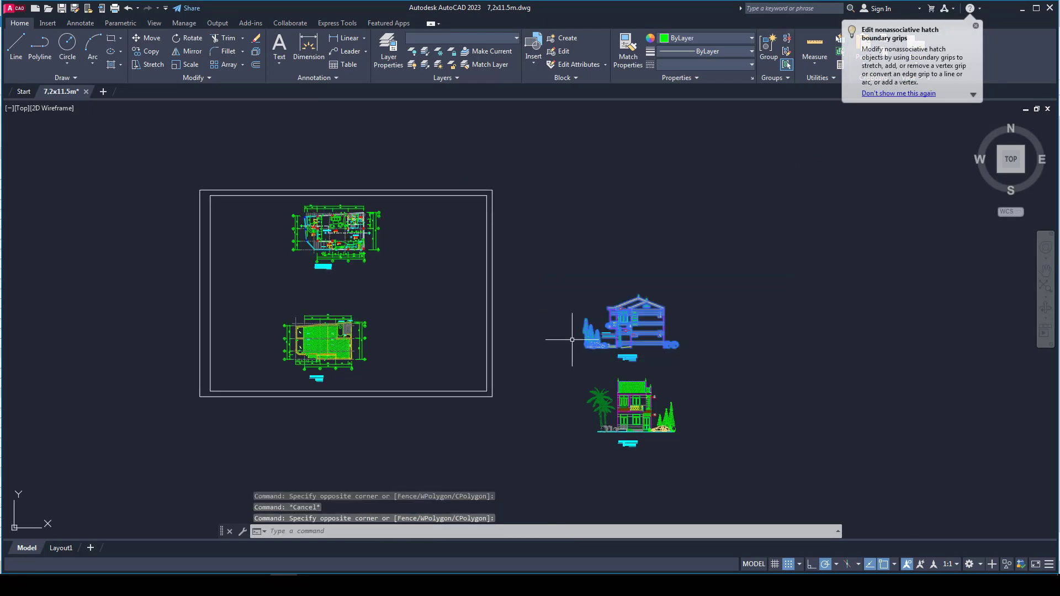
{"action": "scroll", "coordinate": [605, 349], "scroll_direction": "up", "scroll_amount": 2}
{"action": "middle_click_drag", "start_coordinate": [596, 315], "coordinate": [750, 346]}
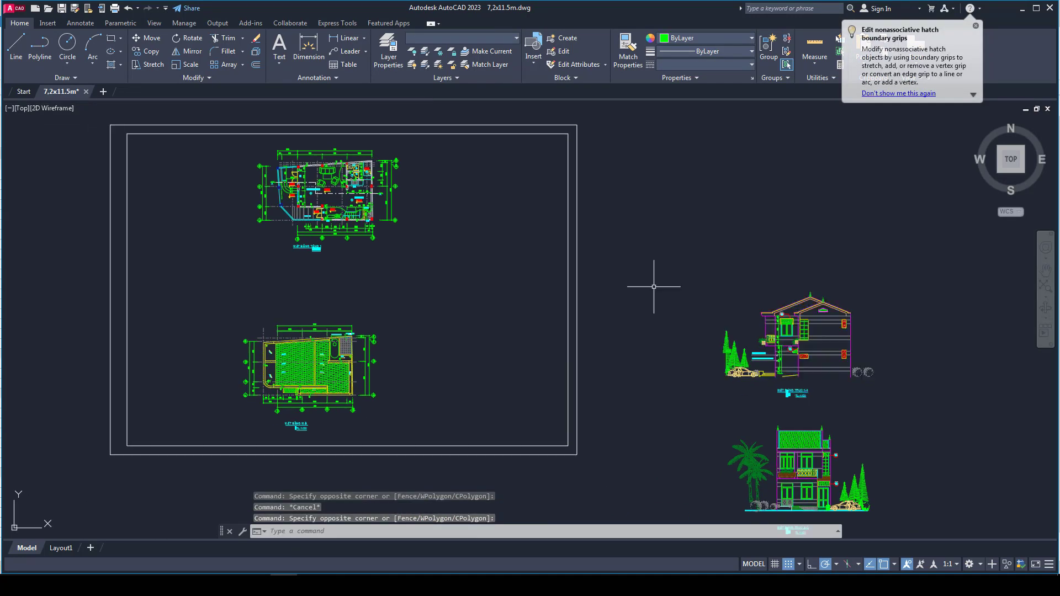
{"action": "key", "text": "Escape"}
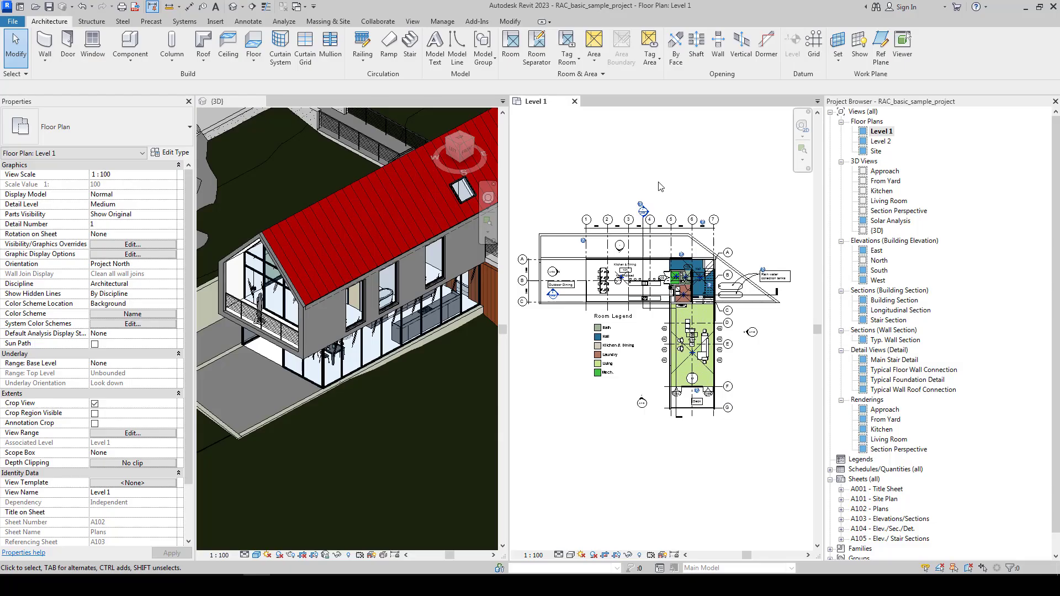
Step: Close the 3D view and create a new sheet with the A1 metric titleblock
{"action": "left_click", "coordinate": [260, 101]}
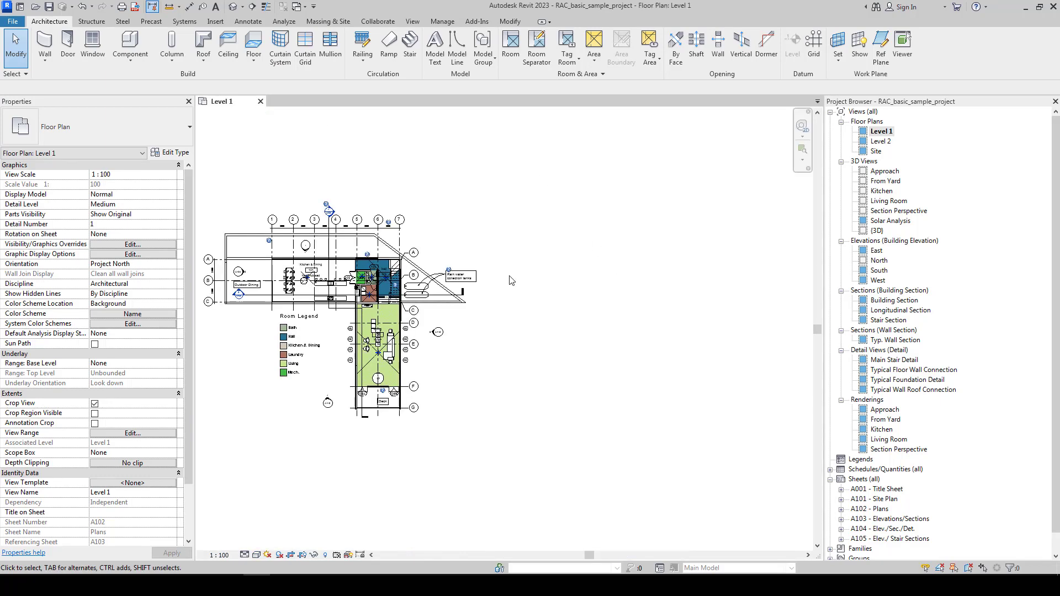
{"action": "right_click", "coordinate": [872, 486]}
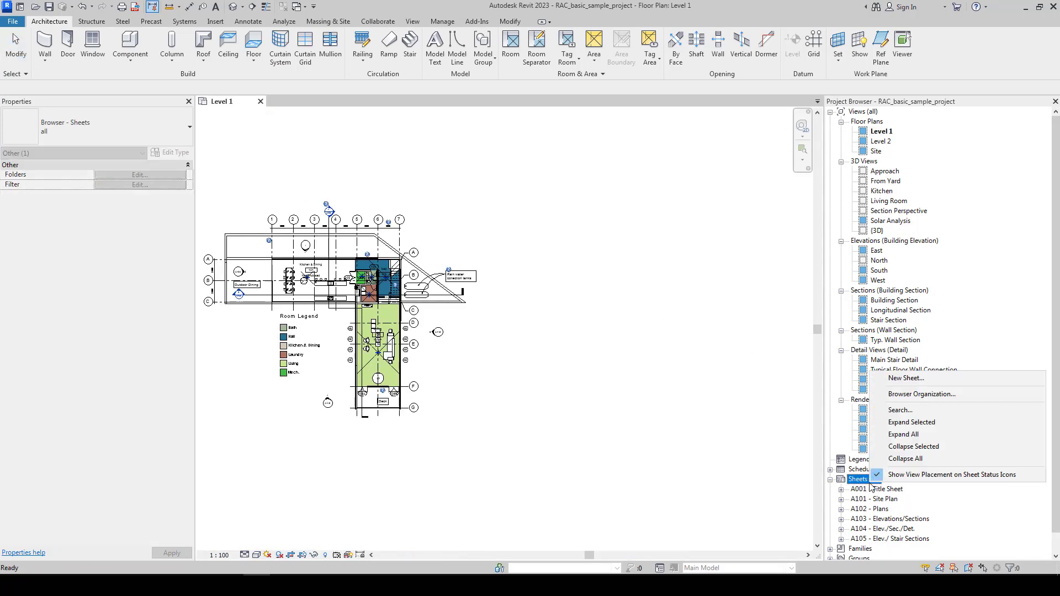
{"action": "left_click", "coordinate": [912, 386]}
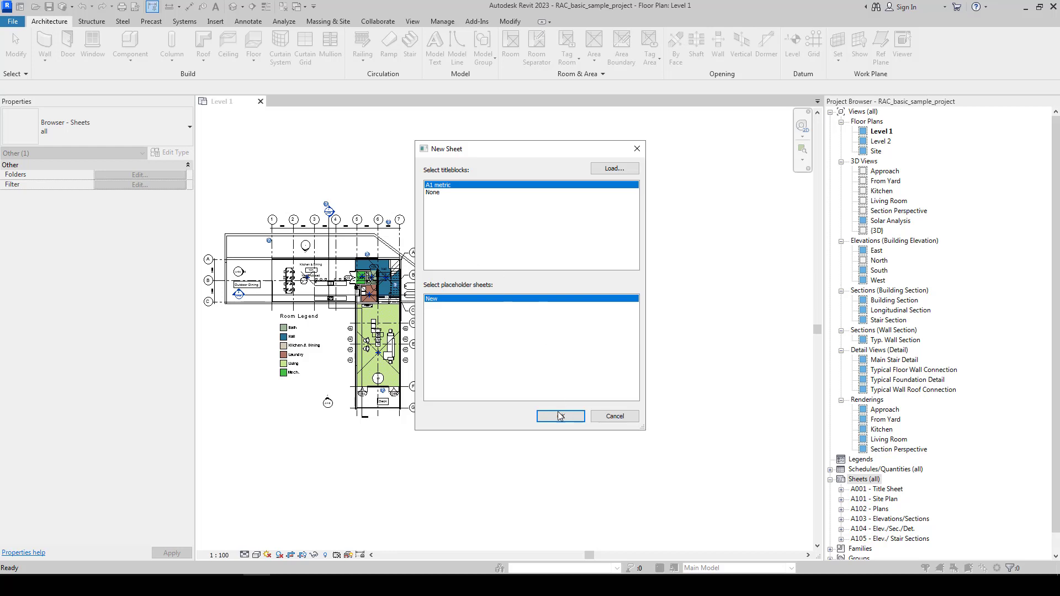
{"action": "left_click", "coordinate": [559, 417]}
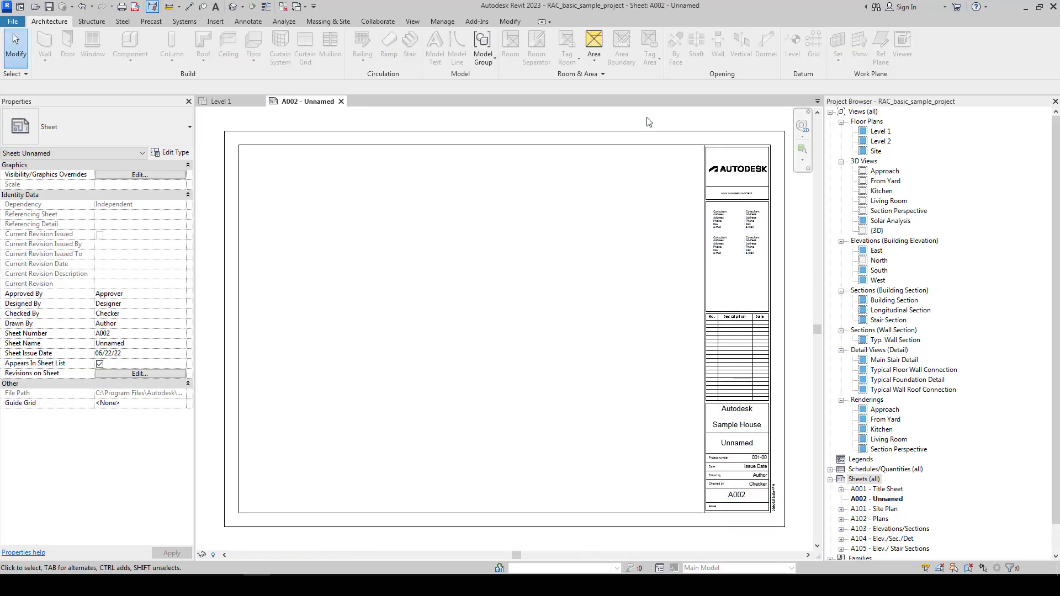
Step: Place the North elevation view onto the new A1 sheet
{"action": "left_click", "coordinate": [885, 209]}
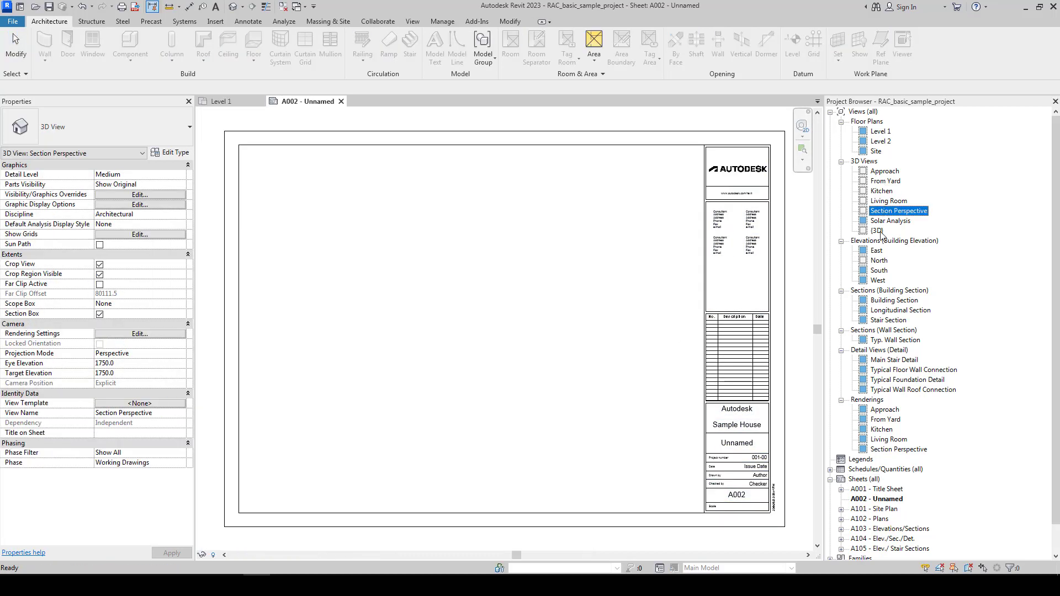
{"action": "left_click", "coordinate": [882, 261]}
{"action": "left_click", "coordinate": [880, 182]}
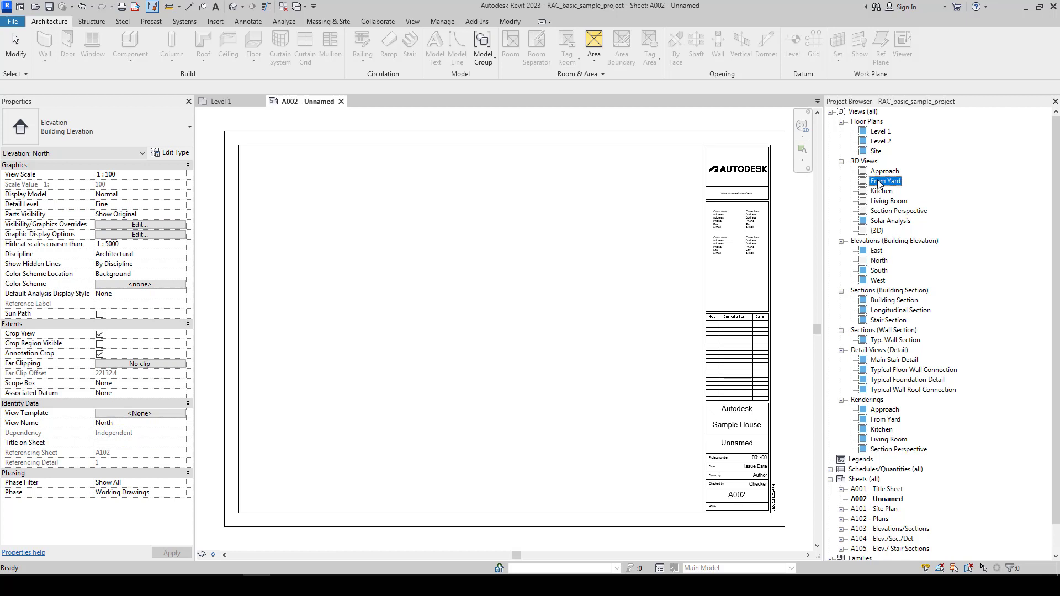
{"action": "left_click", "coordinate": [881, 261]}
{"action": "left_click_drag", "start_coordinate": [882, 265], "coordinate": [452, 308]}
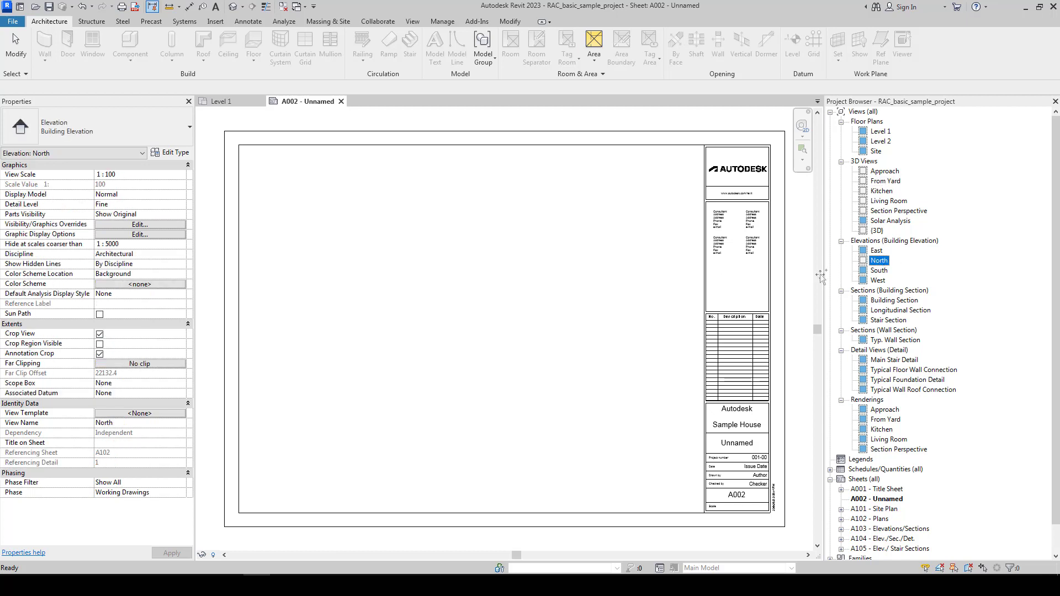
{"action": "left_click", "coordinate": [472, 307]}
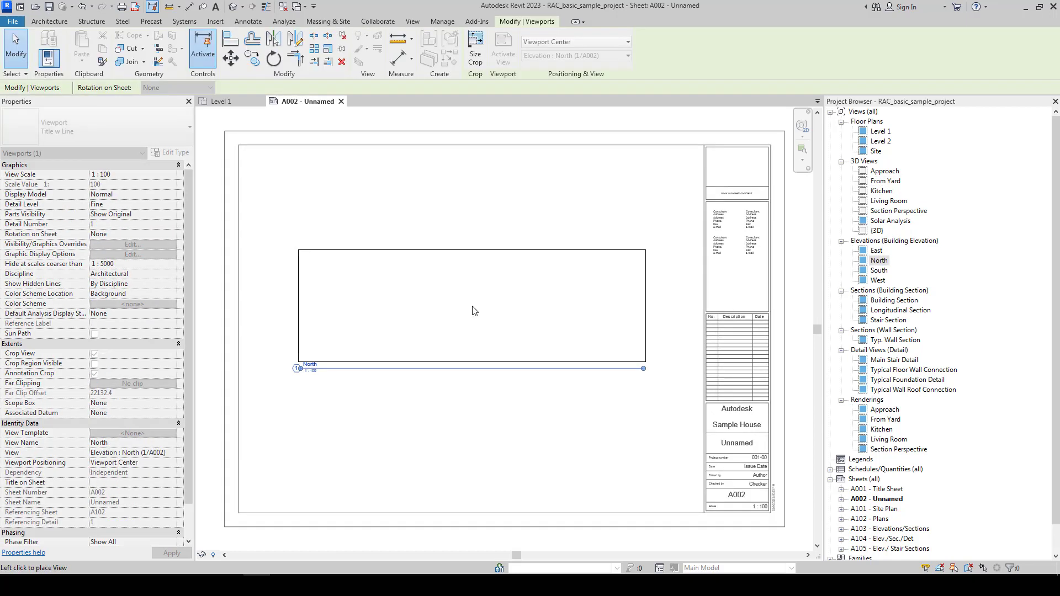
{"action": "left_click", "coordinate": [528, 185]}
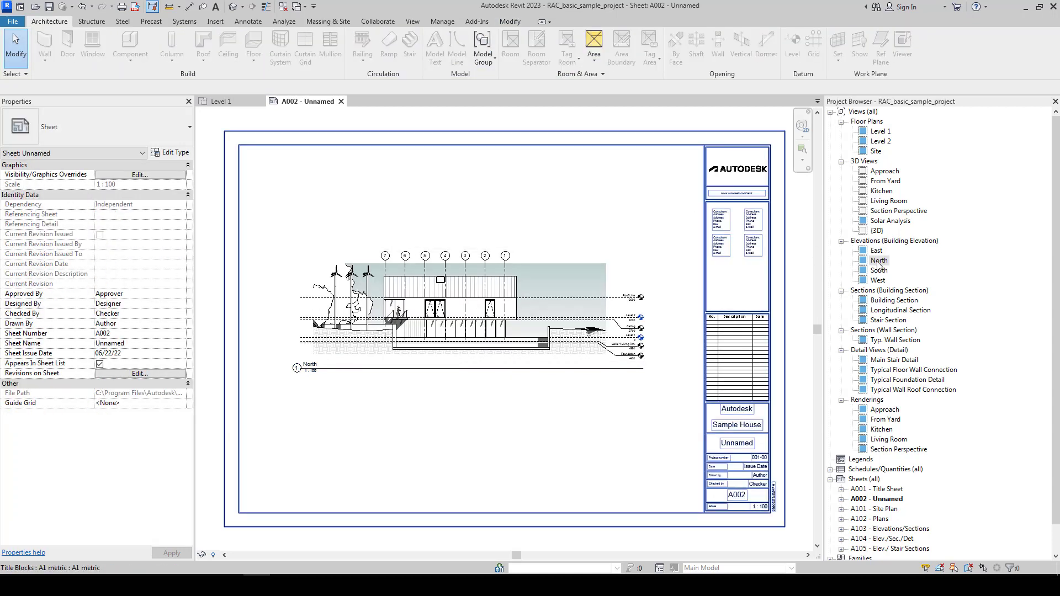
{"action": "left_click", "coordinate": [879, 261]}
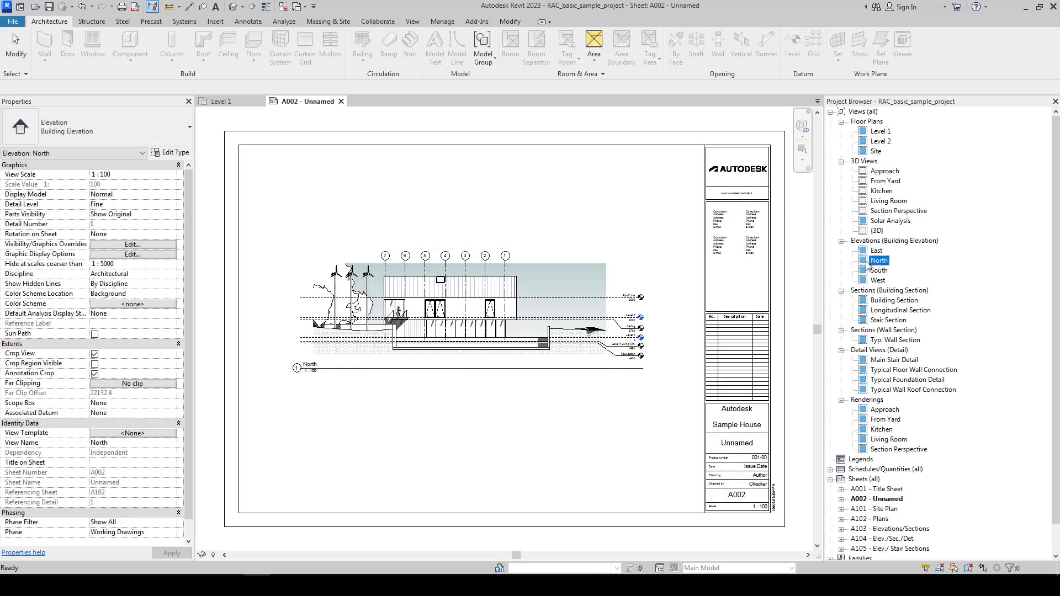
{"action": "left_click", "coordinate": [583, 202]}
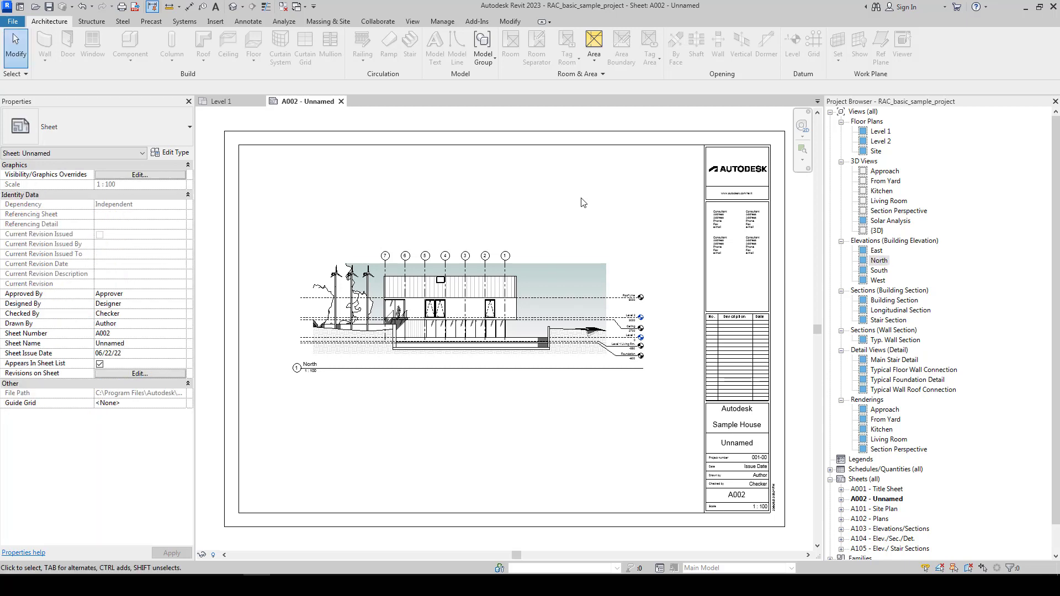
{"action": "scroll", "coordinate": [635, 243], "scroll_direction": "down", "scroll_amount": 1}
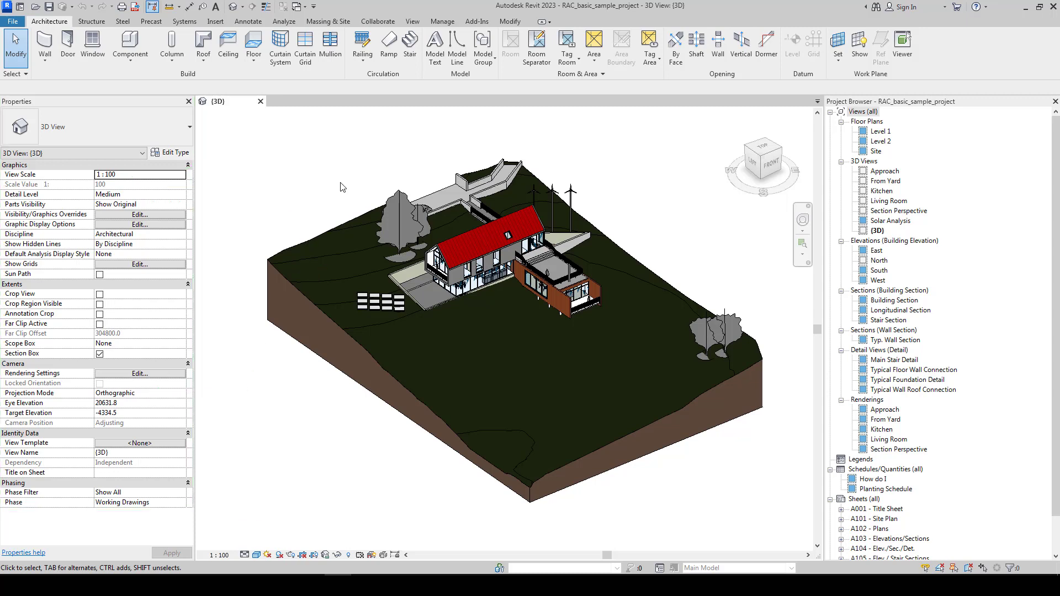
Step: Select the low wall by the patio to inspect its properties, then deselect it
{"action": "scroll", "coordinate": [399, 280], "scroll_direction": "up", "scroll_amount": 3}
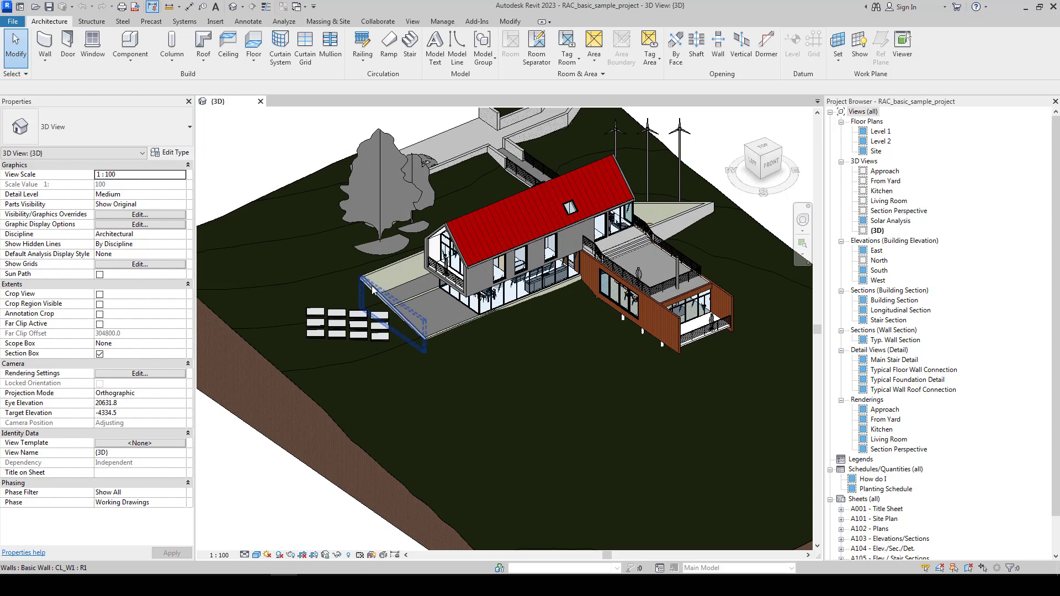
{"action": "left_click", "coordinate": [373, 289]}
{"action": "scroll", "coordinate": [373, 289], "scroll_direction": "down", "scroll_amount": 3}
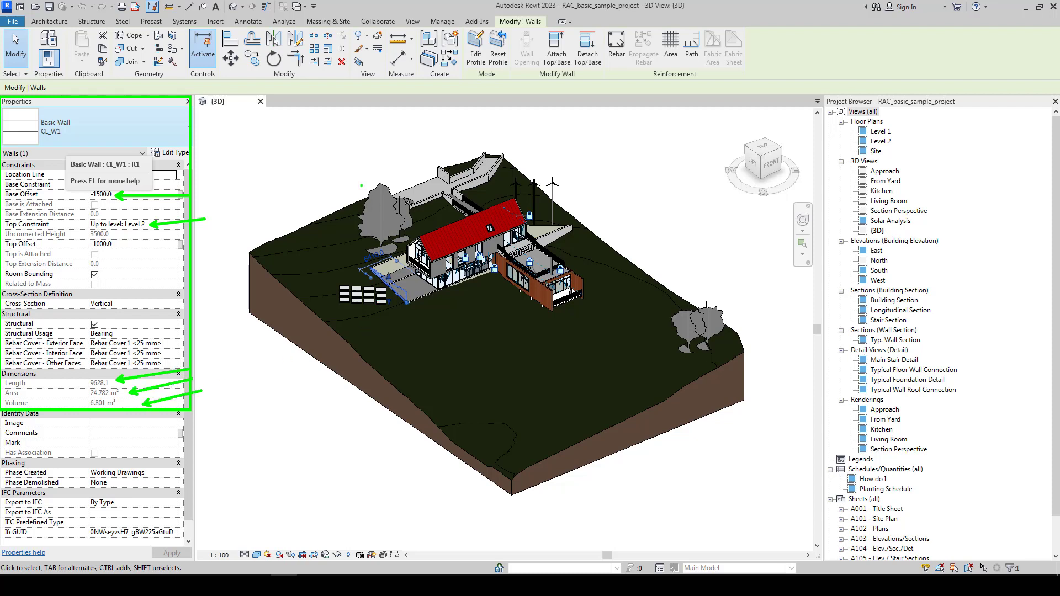
{"action": "scroll", "coordinate": [407, 297], "scroll_direction": "up", "scroll_amount": 4}
{"action": "key", "text": "Escape"}
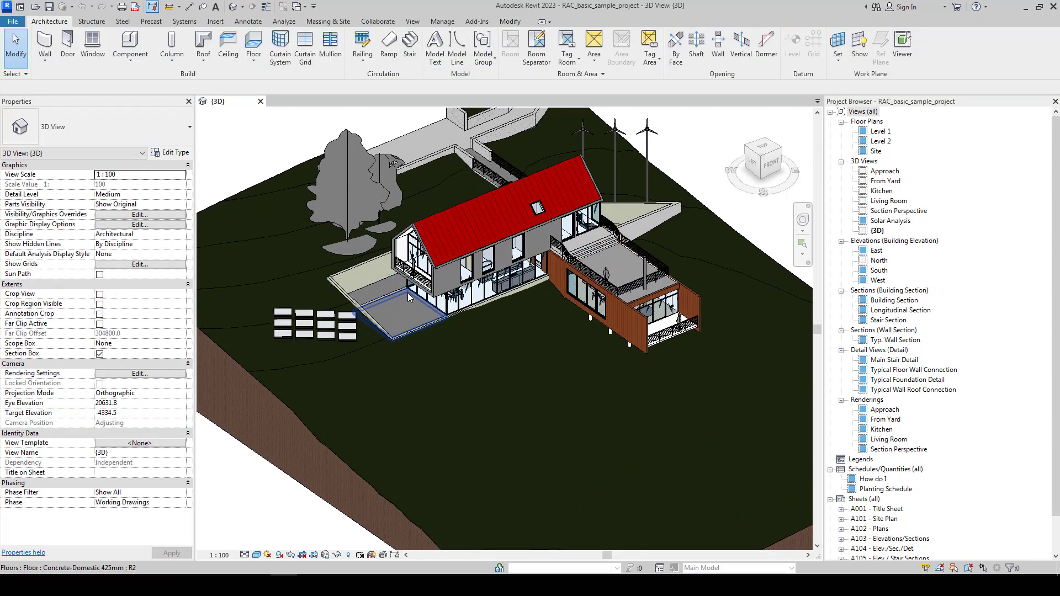
Step: Zoom and pan the 3D site model of the house
{"action": "scroll", "coordinate": [409, 299], "scroll_direction": "up", "scroll_amount": 2}
{"action": "scroll", "coordinate": [409, 298], "scroll_direction": "up", "scroll_amount": 1}
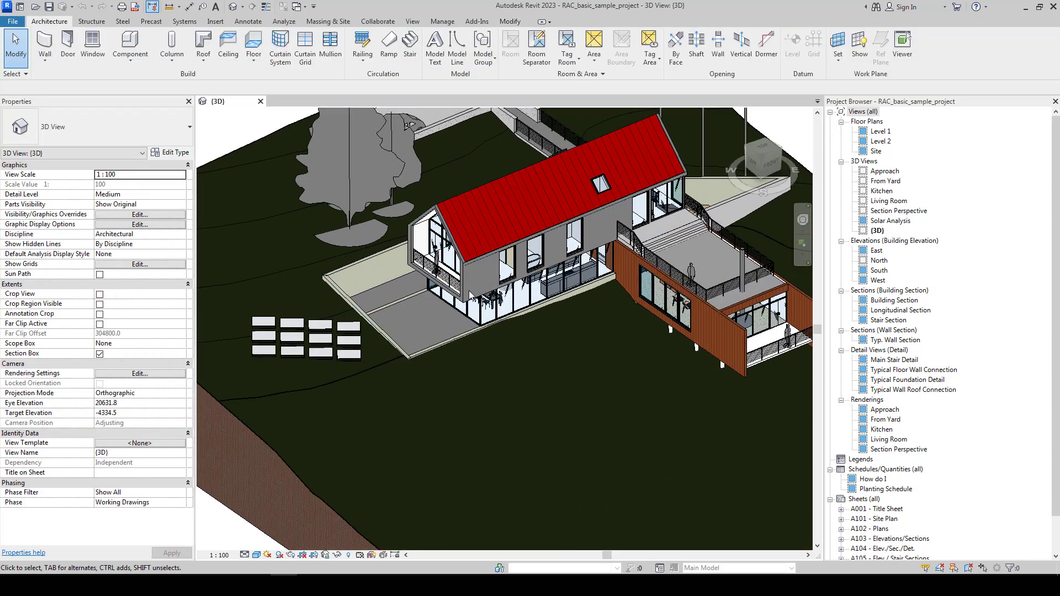
{"action": "scroll", "coordinate": [461, 312], "scroll_direction": "down", "scroll_amount": 1}
{"action": "scroll", "coordinate": [461, 312], "scroll_direction": "down", "scroll_amount": 1}
{"action": "scroll", "coordinate": [461, 312], "scroll_direction": "down", "scroll_amount": 1}
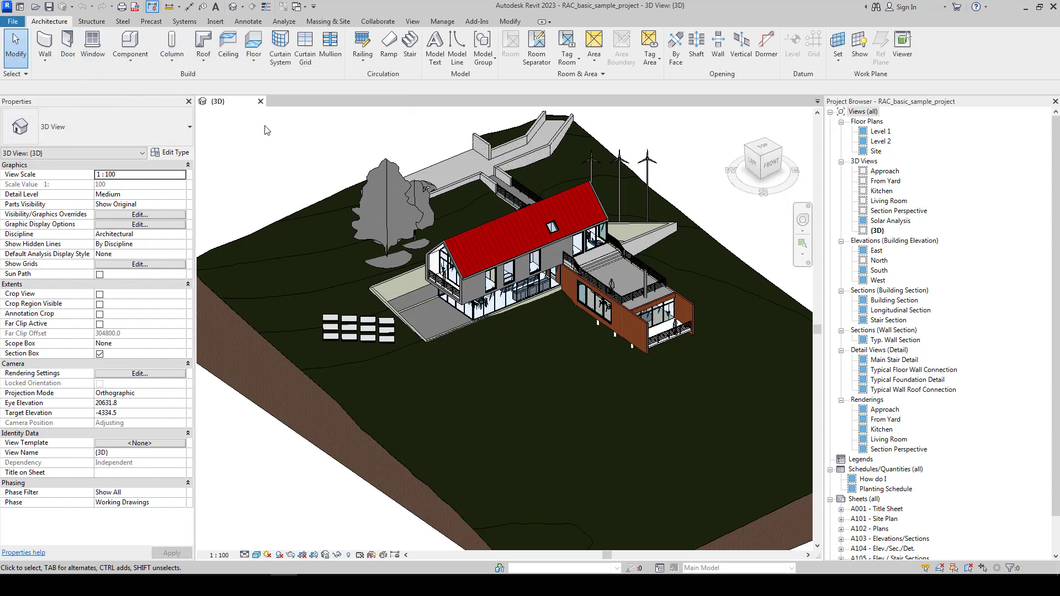
{"action": "scroll", "coordinate": [265, 130], "scroll_direction": "down", "scroll_amount": 1}
{"action": "scroll", "coordinate": [309, 132], "scroll_direction": "down", "scroll_amount": 1}
{"action": "scroll", "coordinate": [353, 158], "scroll_direction": "down", "scroll_amount": 1}
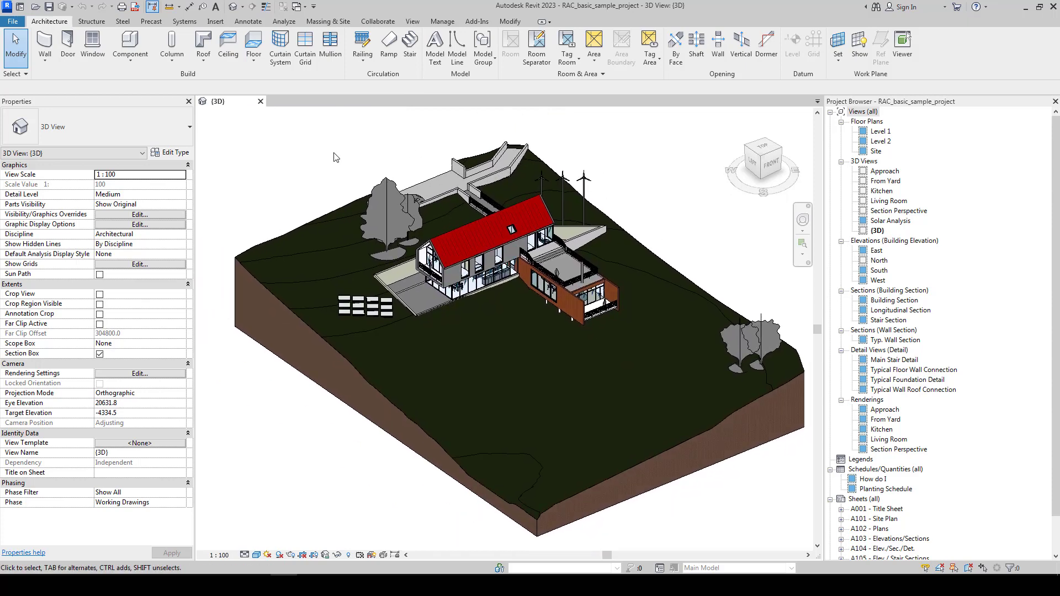
{"action": "middle_click_drag", "start_coordinate": [360, 165], "coordinate": [334, 180]}
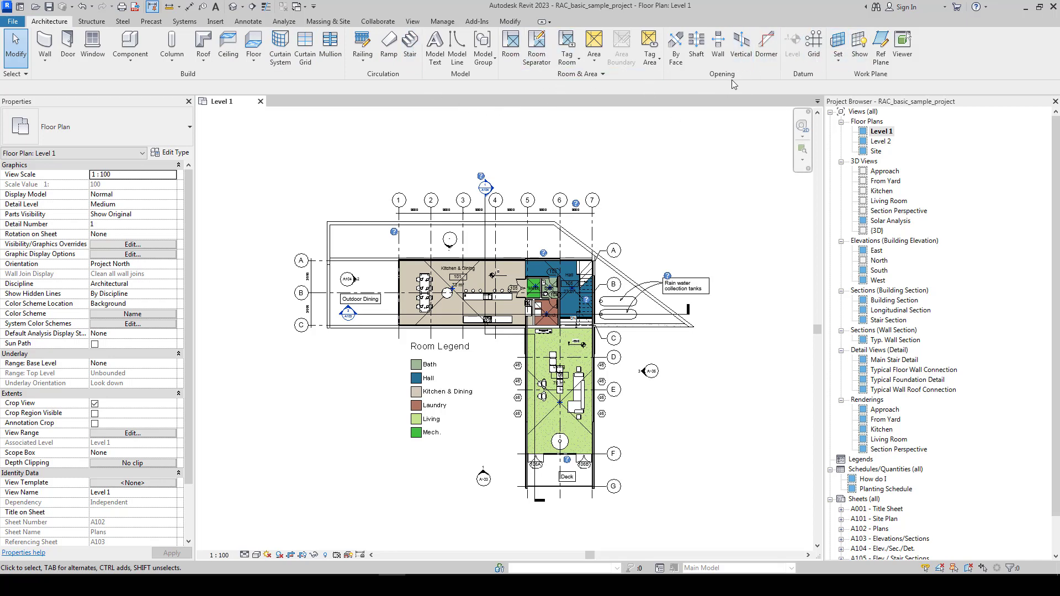
Step: Browse the Structure, Architecture, Steel and Insert ribbon tabs, ending on Annotate
{"action": "left_click", "coordinate": [93, 21]}
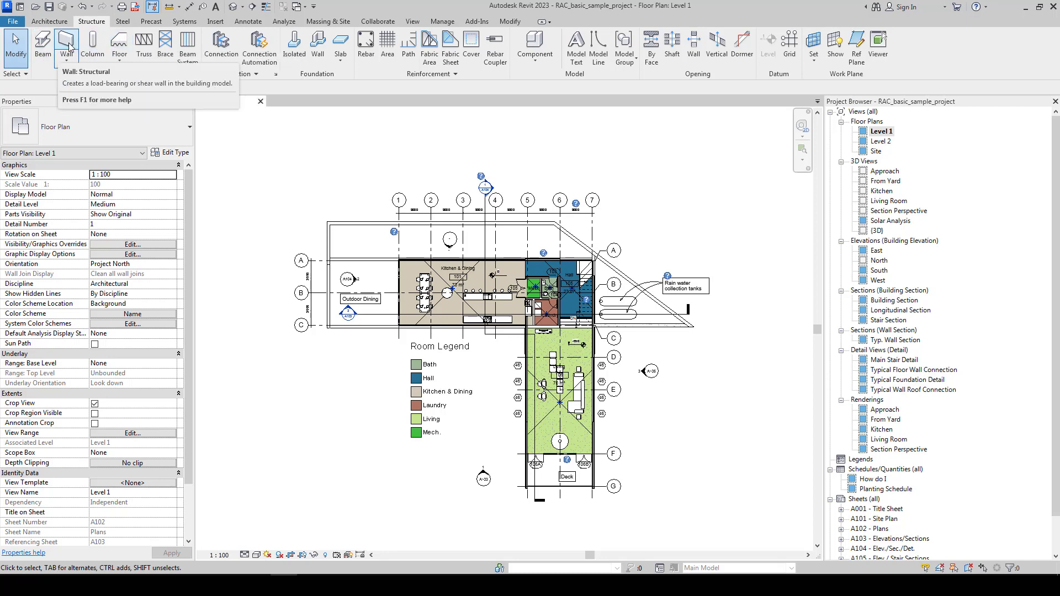
{"action": "left_click", "coordinate": [52, 21]}
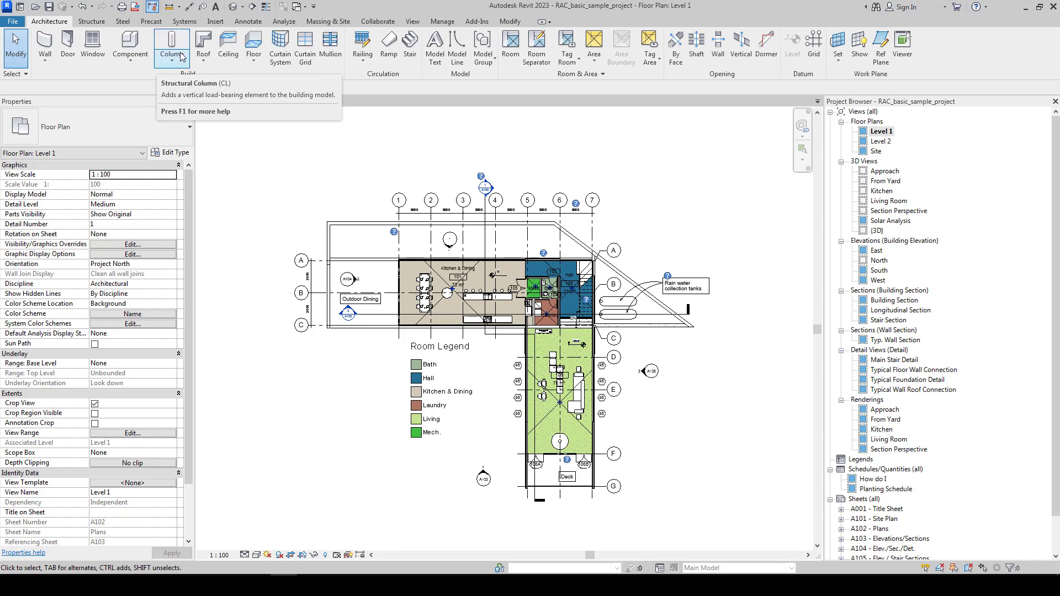
{"action": "left_click", "coordinate": [93, 21]}
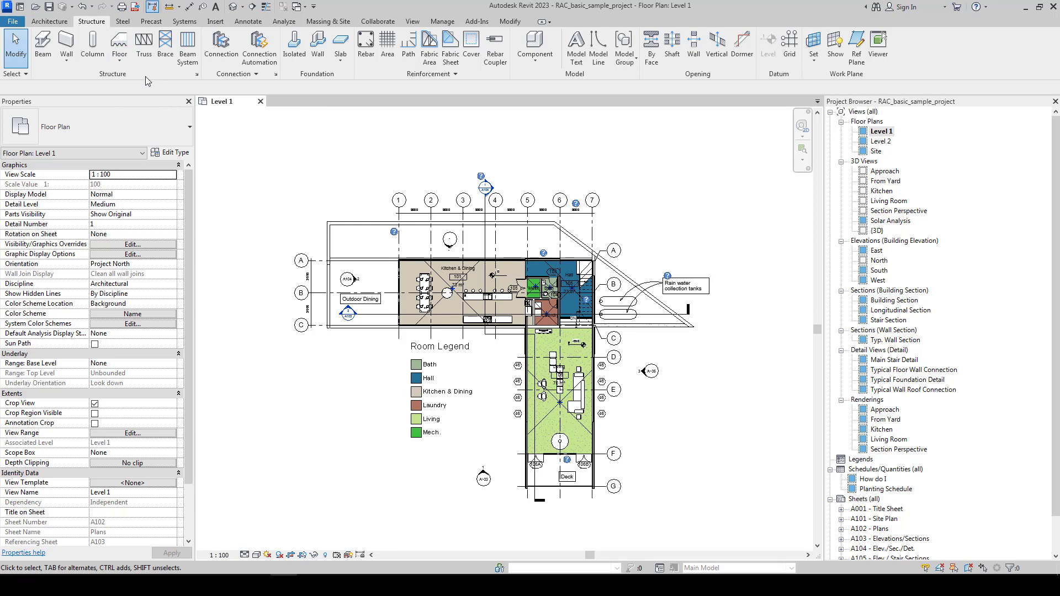
{"action": "left_click", "coordinate": [123, 21]}
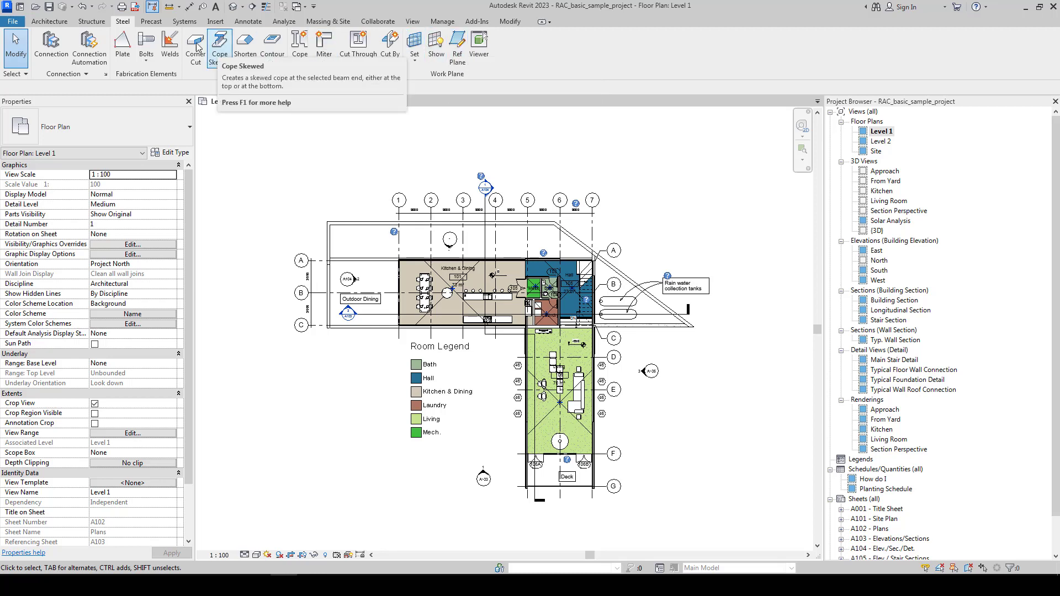
{"action": "scroll", "coordinate": [32, 62], "scroll_direction": "down", "scroll_amount": 1}
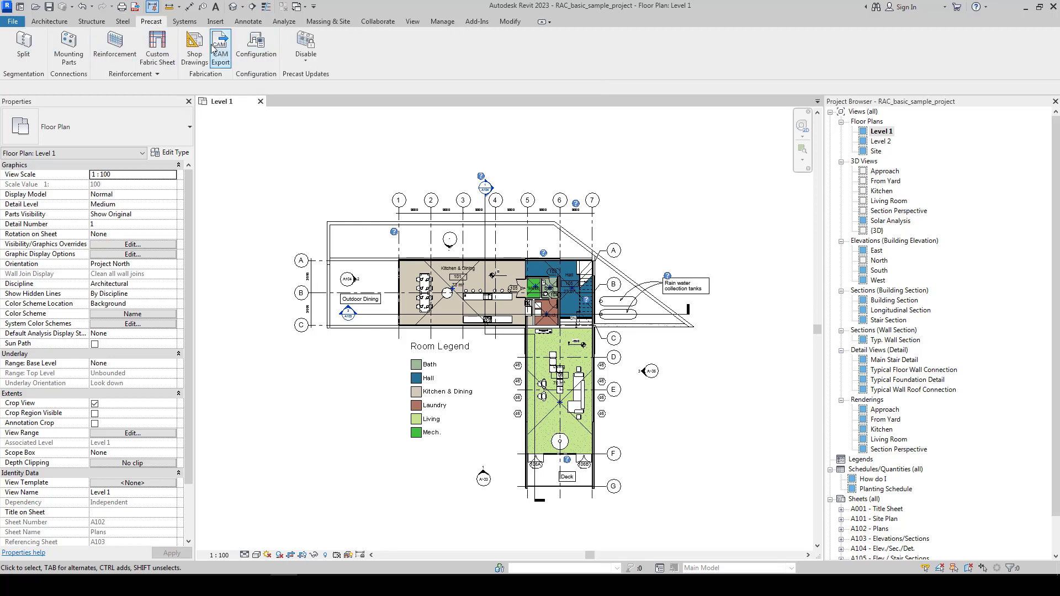
{"action": "scroll", "coordinate": [187, 53], "scroll_direction": "down", "scroll_amount": 1}
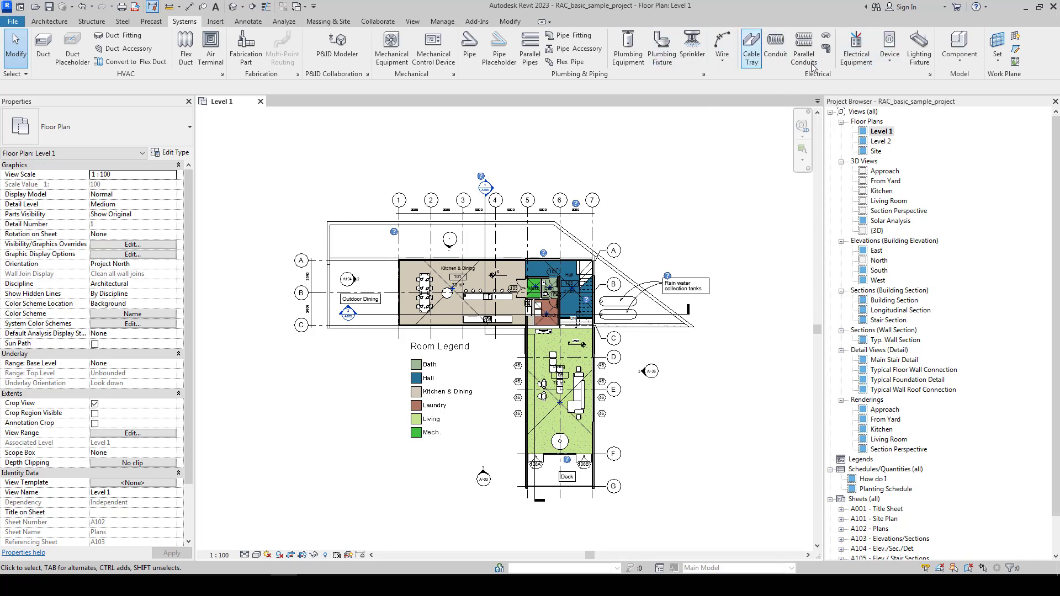
{"action": "left_click", "coordinate": [216, 21]}
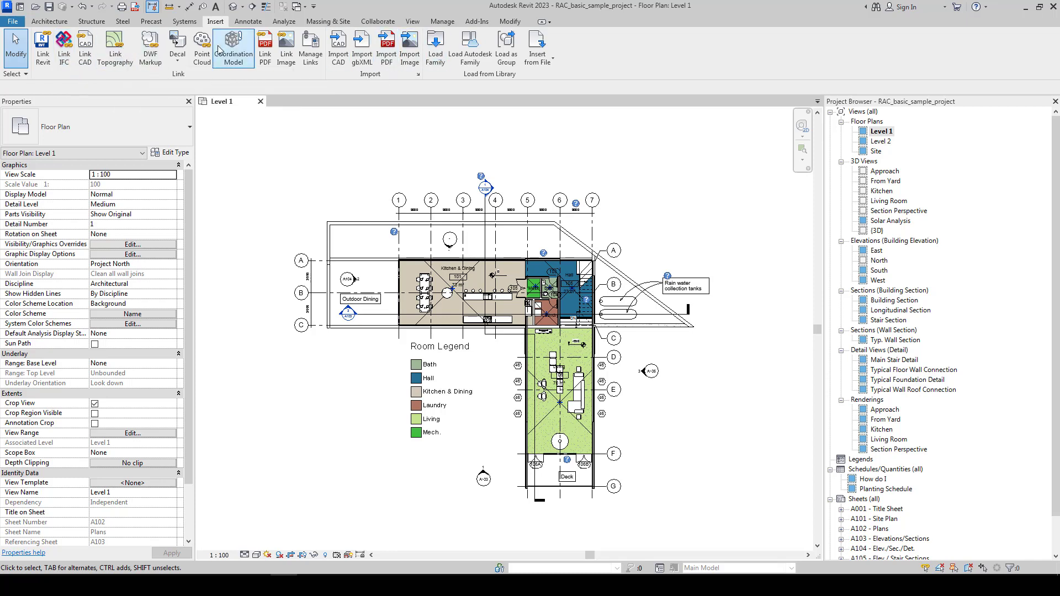
{"action": "left_click", "coordinate": [252, 22]}
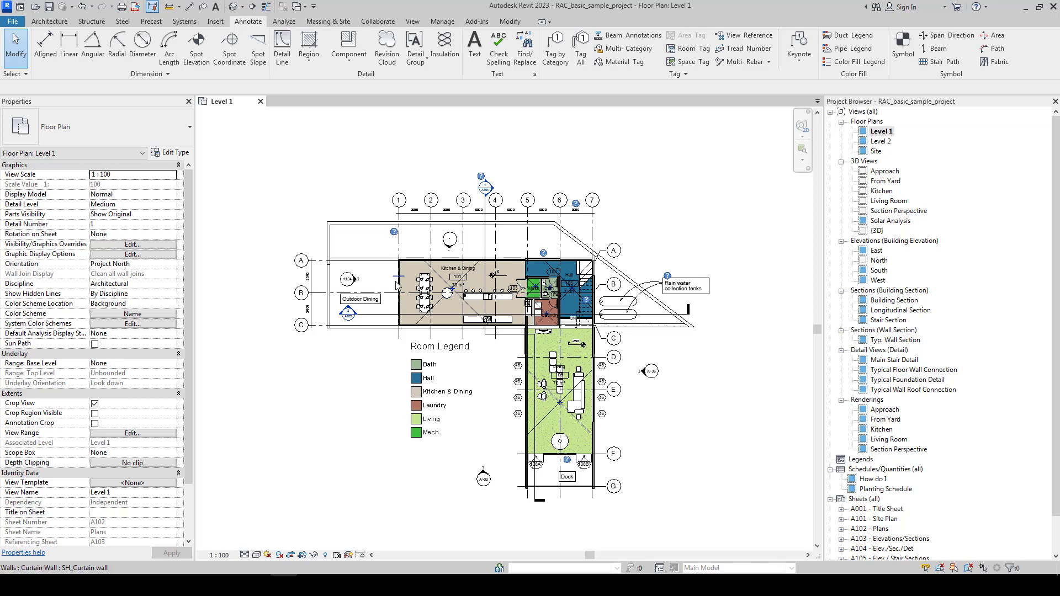
Step: Shift the plan to show grids A–E and dismiss the save reminder without saving
{"action": "scroll", "coordinate": [395, 286], "scroll_direction": "up", "scroll_amount": 1}
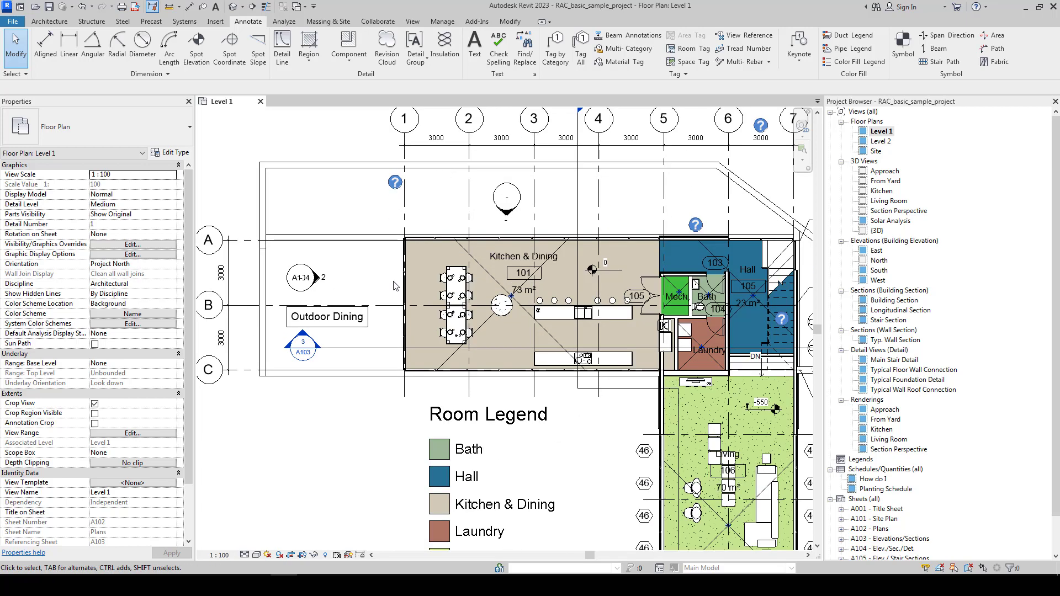
{"action": "middle_click_drag", "start_coordinate": [441, 212], "coordinate": [394, 231]}
{"action": "scroll", "coordinate": [369, 227], "scroll_direction": "up", "scroll_amount": 1}
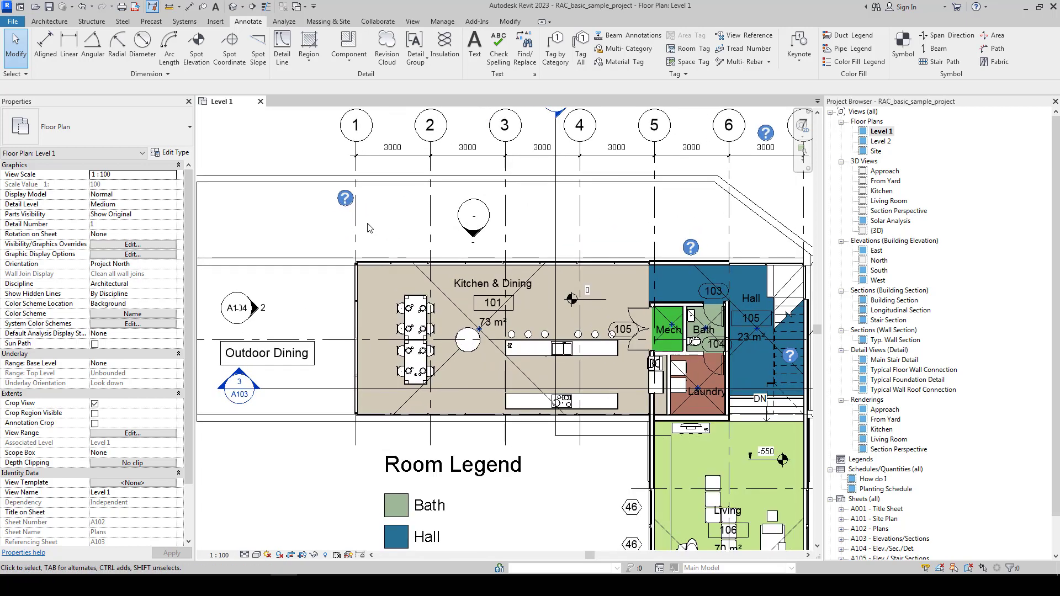
{"action": "scroll", "coordinate": [368, 228], "scroll_direction": "up", "scroll_amount": 1}
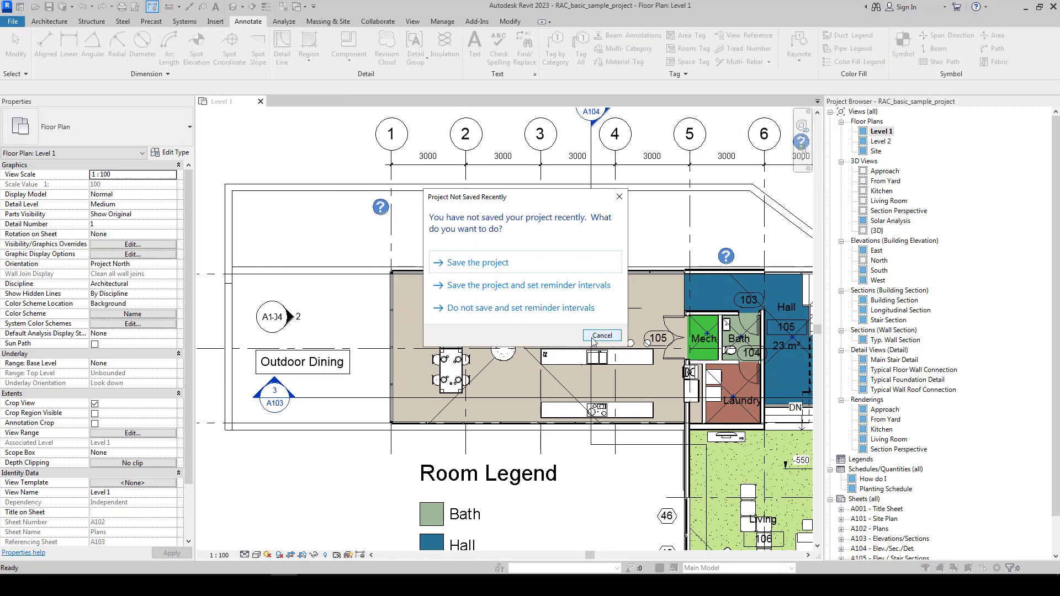
{"action": "left_click", "coordinate": [590, 336]}
Step: Start the Spot Elevation tool and bring the Deck and south Living area into view
{"action": "key", "text": "e"}
{"action": "key", "text": "l"}
{"action": "scroll", "coordinate": [310, 207], "scroll_direction": "up", "scroll_amount": 1}
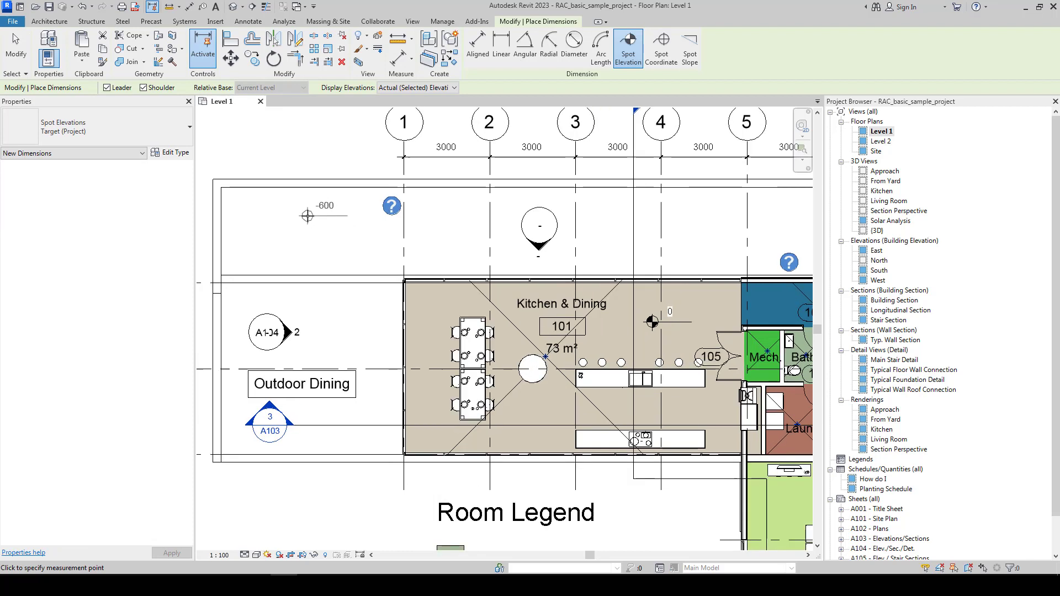
{"action": "scroll", "coordinate": [353, 215], "scroll_direction": "up", "scroll_amount": 1}
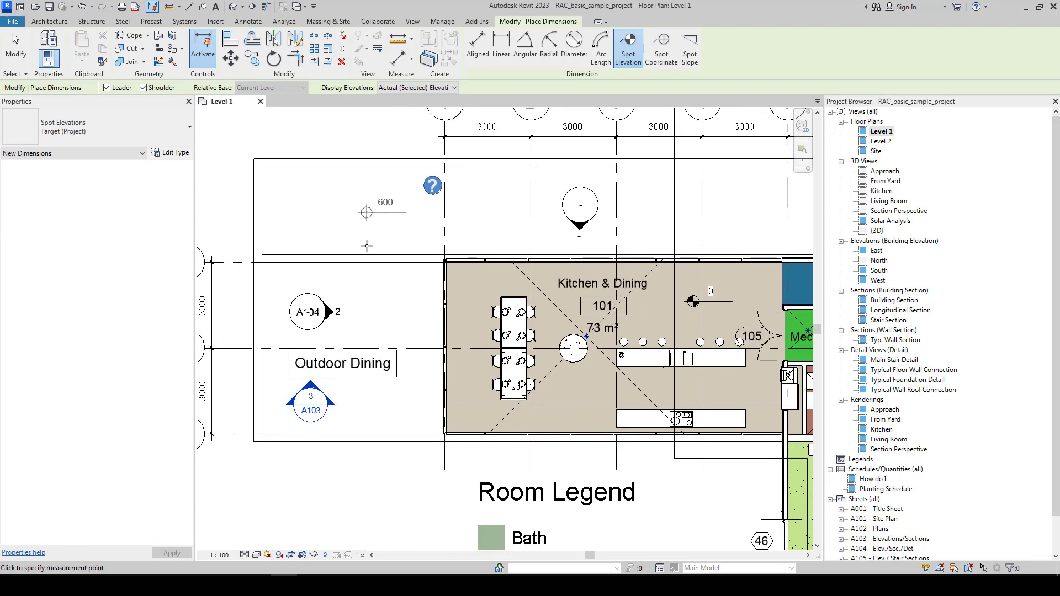
{"action": "middle_click_drag", "start_coordinate": [390, 309], "coordinate": [346, 259]}
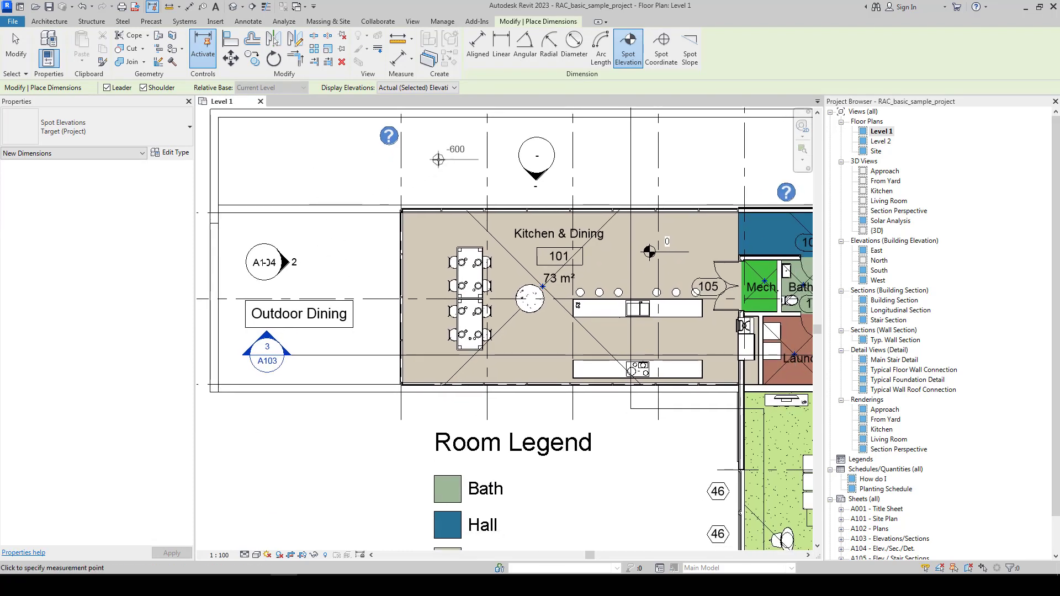
{"action": "scroll", "coordinate": [439, 160], "scroll_direction": "down", "scroll_amount": 1}
{"action": "mouse_move", "coordinate": [647, 175]}
{"action": "middle_mouse_down"}
{"action": "mouse_move", "coordinate": [462, 150]}
{"action": "mouse_move", "coordinate": [450, 113]}
{"action": "middle_mouse_up"}
{"action": "scroll", "coordinate": [502, 160], "scroll_direction": "up", "scroll_amount": 1}
{"action": "scroll", "coordinate": [417, 301], "scroll_direction": "up", "scroll_amount": 1}
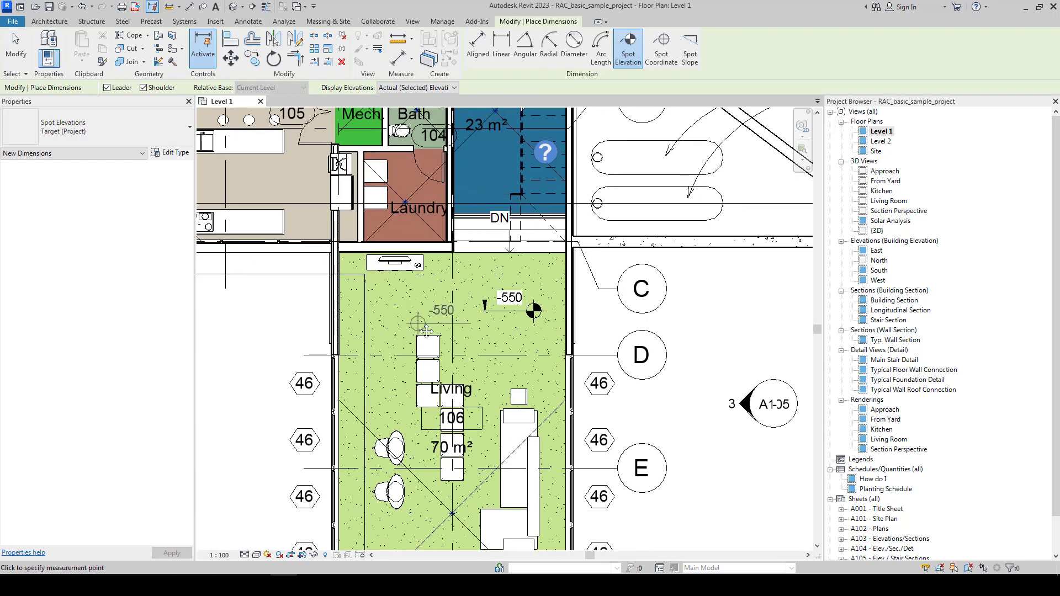
{"action": "middle_click_drag", "start_coordinate": [436, 332], "coordinate": [464, 140]}
{"action": "middle_click_drag", "start_coordinate": [475, 357], "coordinate": [497, 176]}
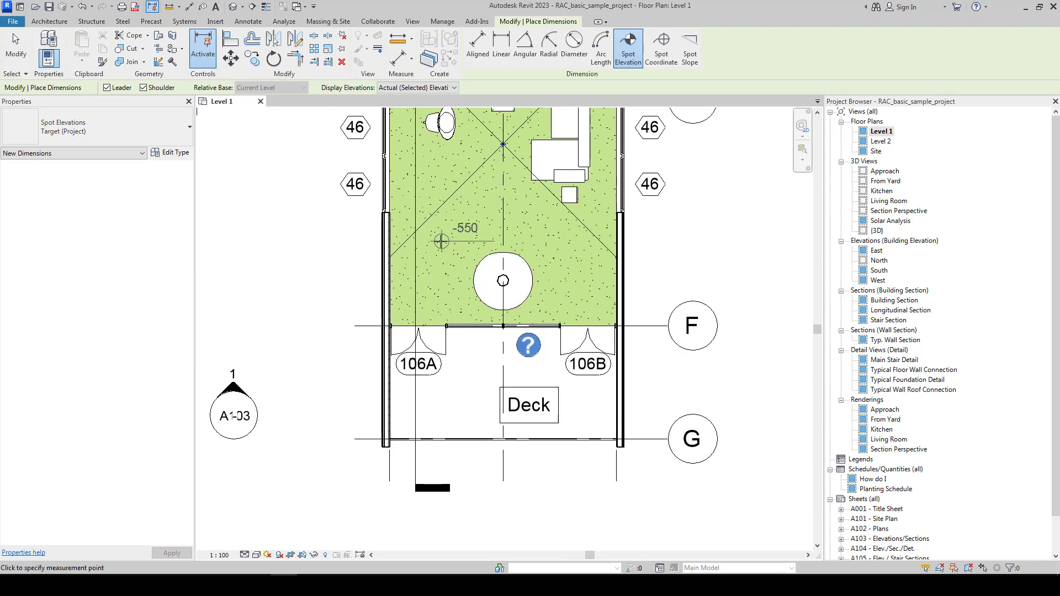
Step: Place a -550 spot elevation on the Living room floor, then zoom back out
{"action": "left_click", "coordinate": [440, 242]}
{"action": "left_click", "coordinate": [441, 242]}
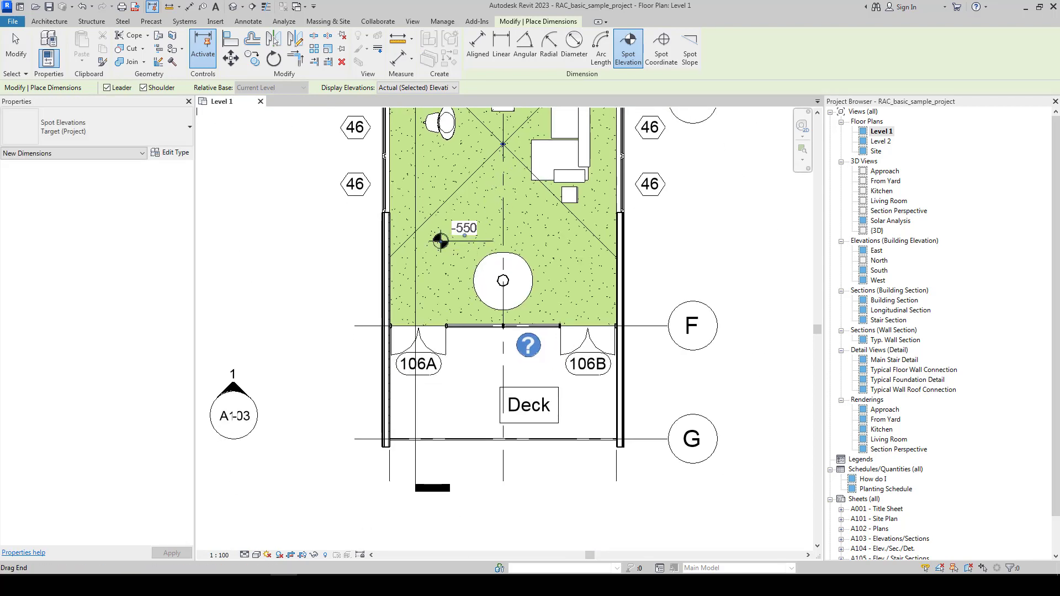
{"action": "key", "text": "Escape"}
{"action": "key", "text": "Escape"}
{"action": "scroll", "coordinate": [498, 243], "scroll_direction": "down", "scroll_amount": 1}
{"action": "scroll", "coordinate": [503, 244], "scroll_direction": "down", "scroll_amount": 1}
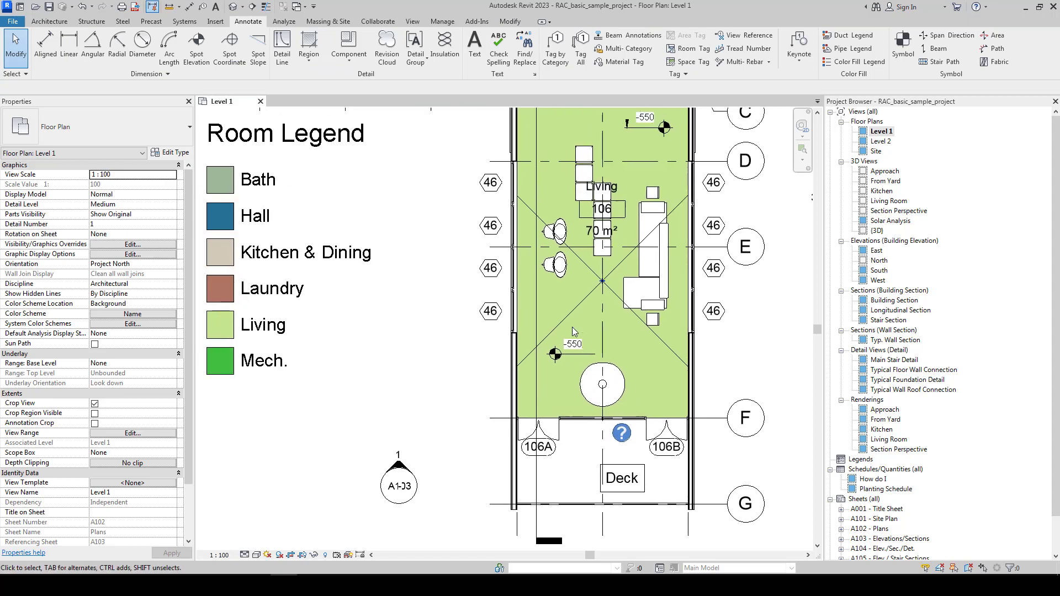
{"action": "scroll", "coordinate": [511, 246], "scroll_direction": "down", "scroll_amount": 1}
{"action": "middle_click_drag", "start_coordinate": [515, 229], "coordinate": [524, 283]}
{"action": "scroll", "coordinate": [520, 249], "scroll_direction": "down", "scroll_amount": 1}
{"action": "scroll", "coordinate": [519, 249], "scroll_direction": "down", "scroll_amount": 1}
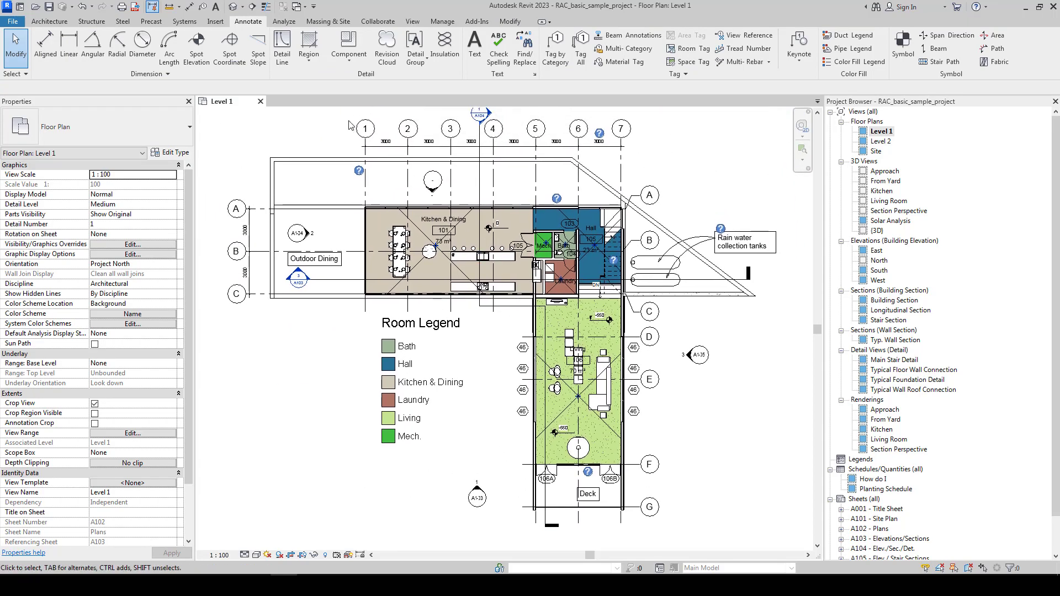
Step: Browse the Analyze, Massing & Site and Collaborate ribbon tabs
{"action": "left_click", "coordinate": [288, 23]}
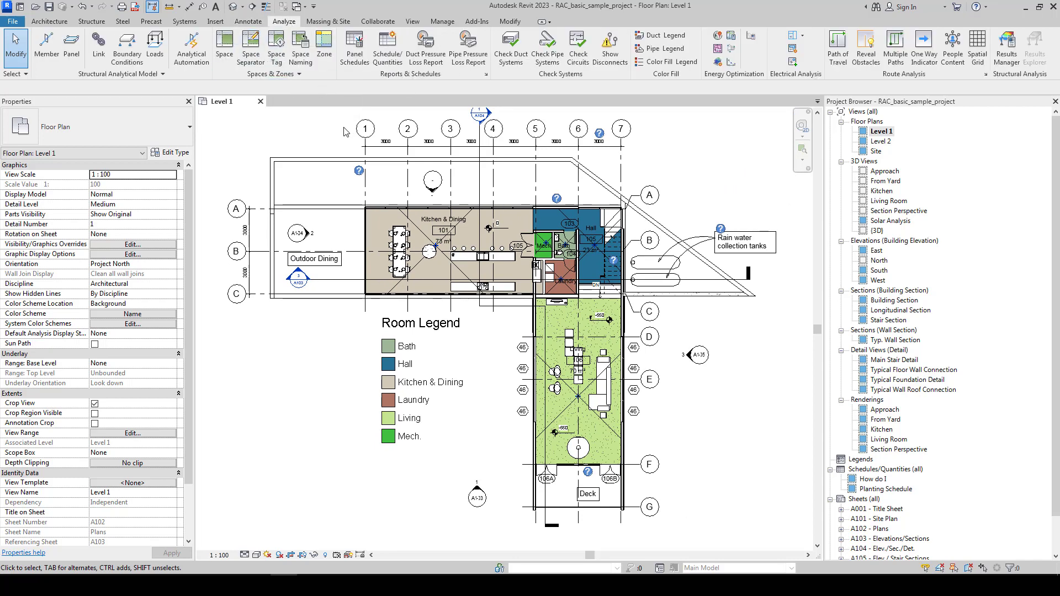
{"action": "middle_click_drag", "start_coordinate": [373, 164], "coordinate": [368, 165]}
{"action": "scroll", "coordinate": [309, 213], "scroll_direction": "down", "scroll_amount": 1}
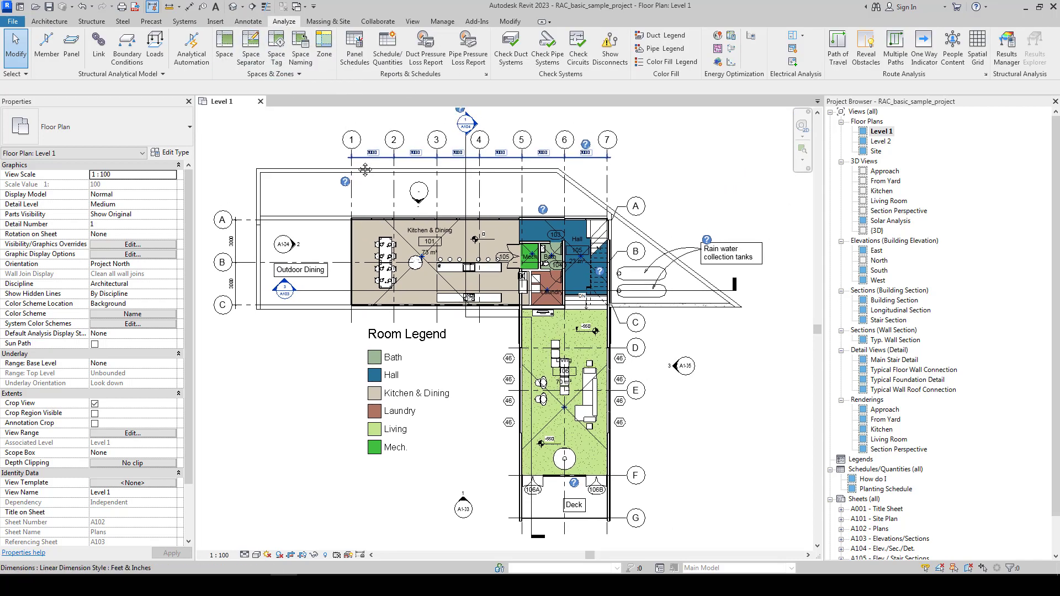
{"action": "scroll", "coordinate": [309, 212], "scroll_direction": "down", "scroll_amount": 1}
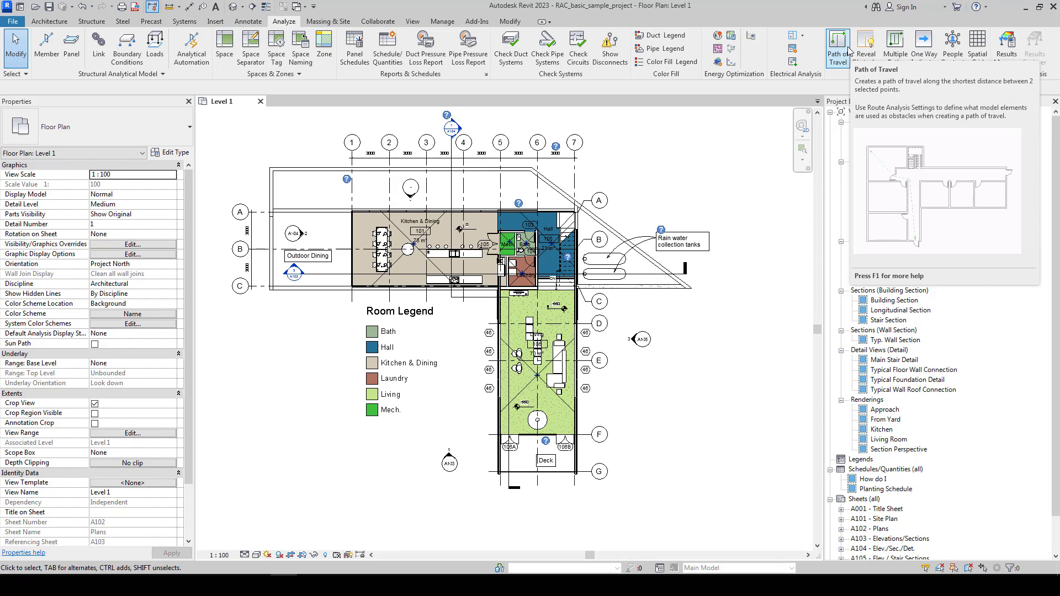
{"action": "left_click", "coordinate": [327, 22]}
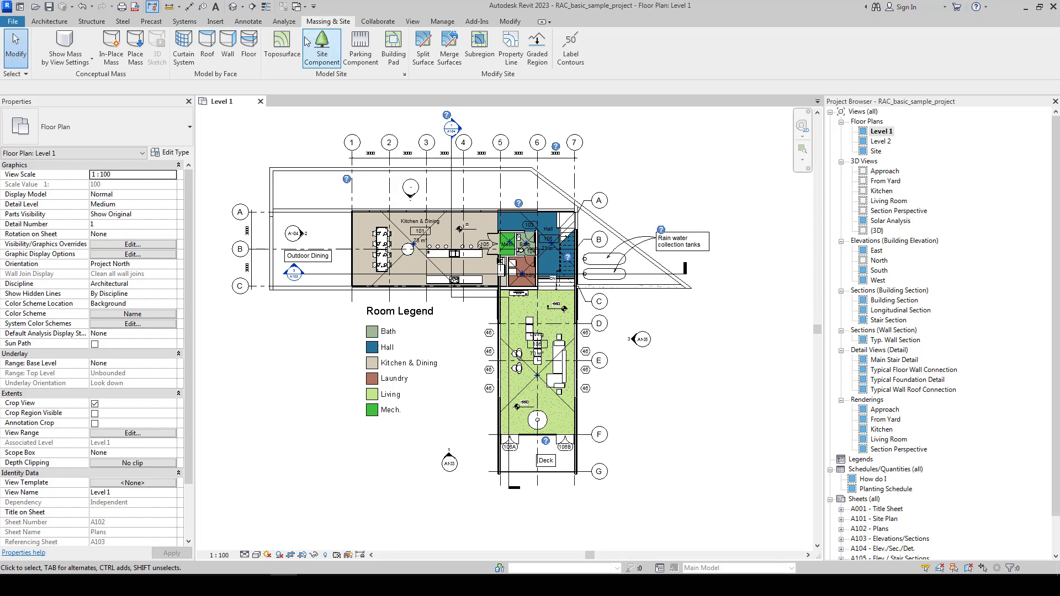
{"action": "left_click", "coordinate": [378, 22]}
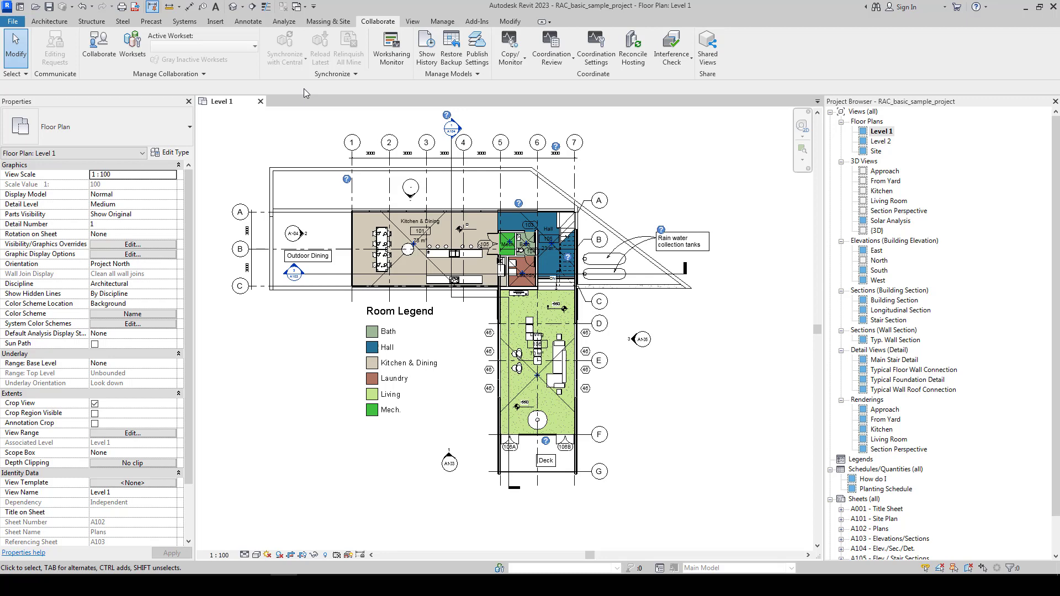
Step: Browse the View, Manage, Add-Ins and Modify ribbon tabs in turn
{"action": "left_click", "coordinate": [412, 22]}
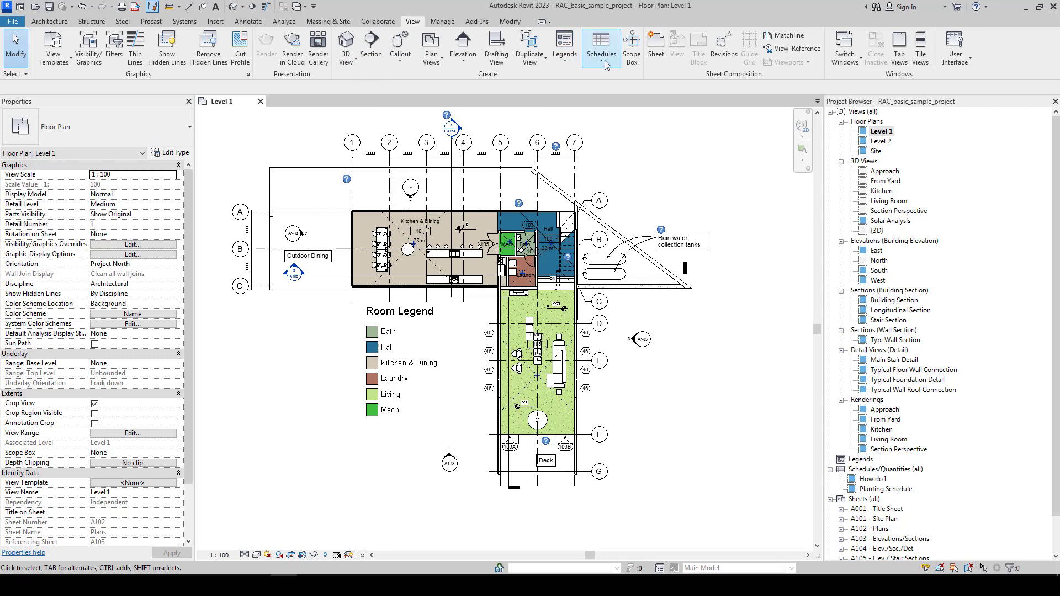
{"action": "left_click", "coordinate": [445, 23]}
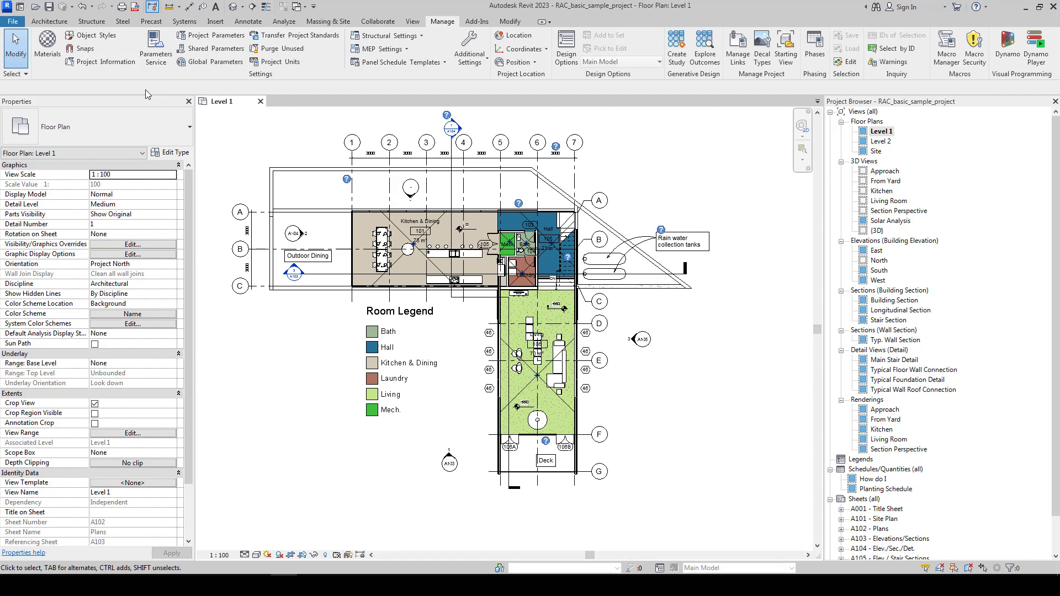
{"action": "left_click", "coordinate": [471, 21]}
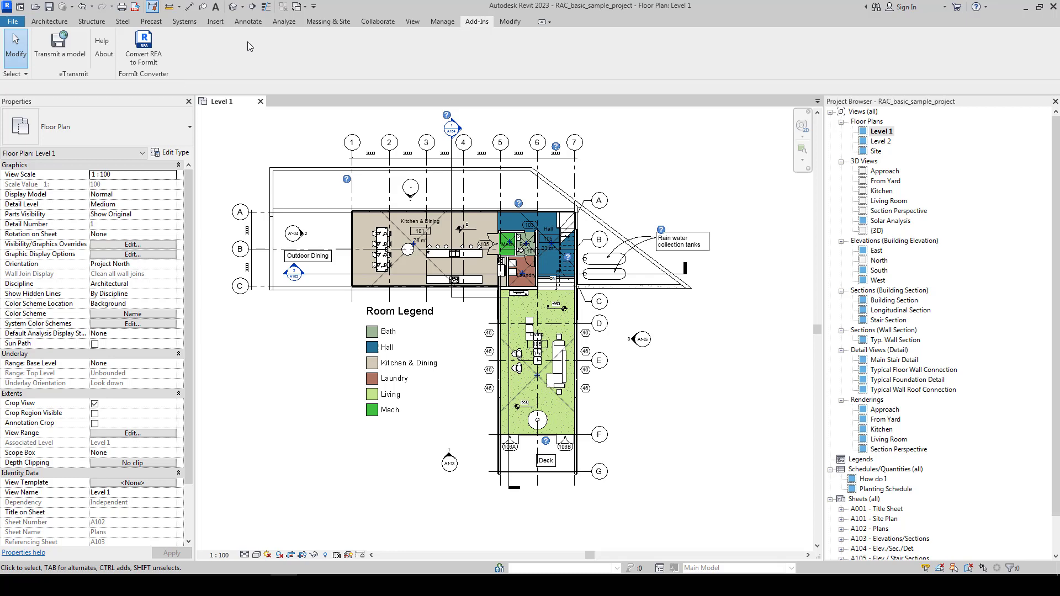
{"action": "left_click", "coordinate": [509, 24]}
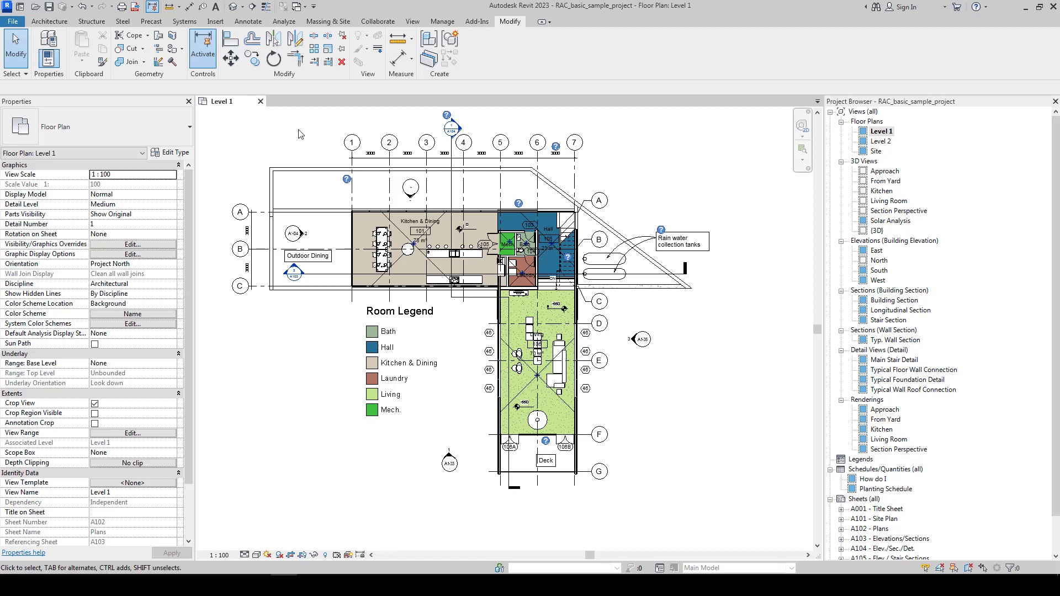
Step: Change the Level 1 plan's view scale from 1:100 to 1:50
{"action": "middle_click_drag", "start_coordinate": [299, 134], "coordinate": [316, 151]}
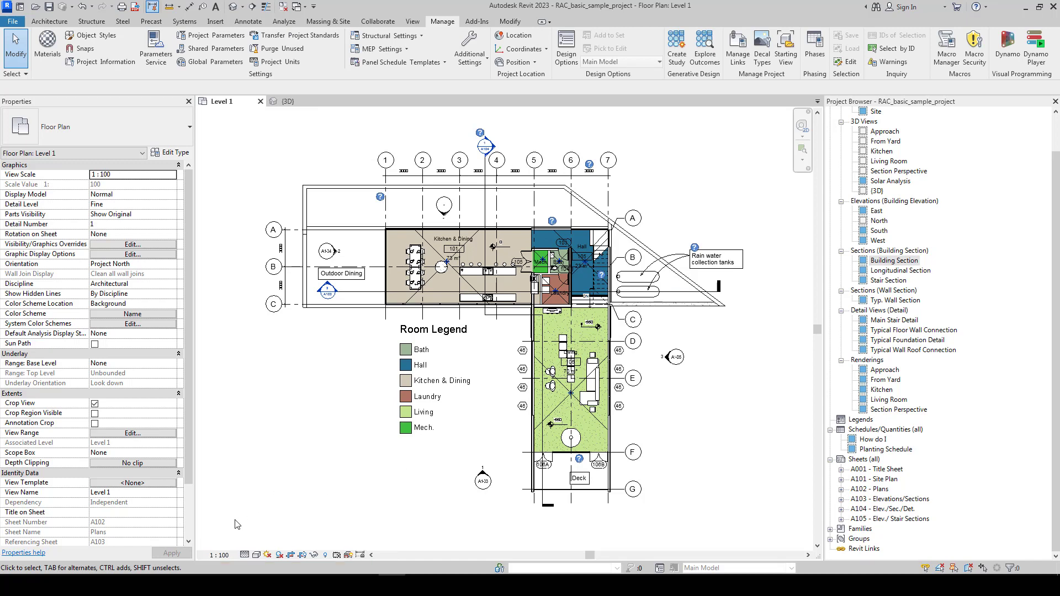
{"action": "left_click", "coordinate": [221, 556]}
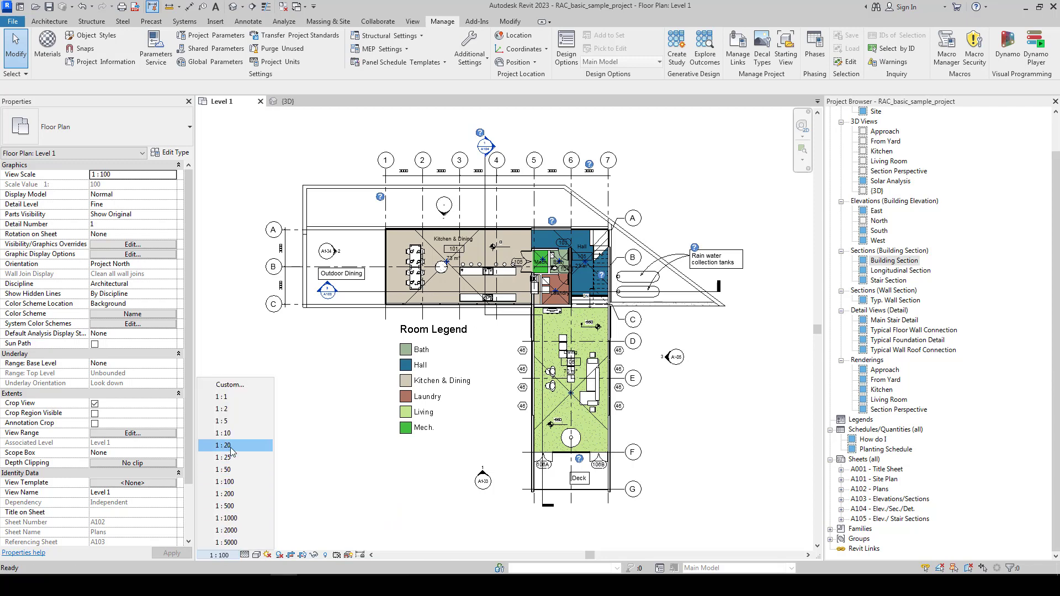
{"action": "left_click", "coordinate": [349, 476]}
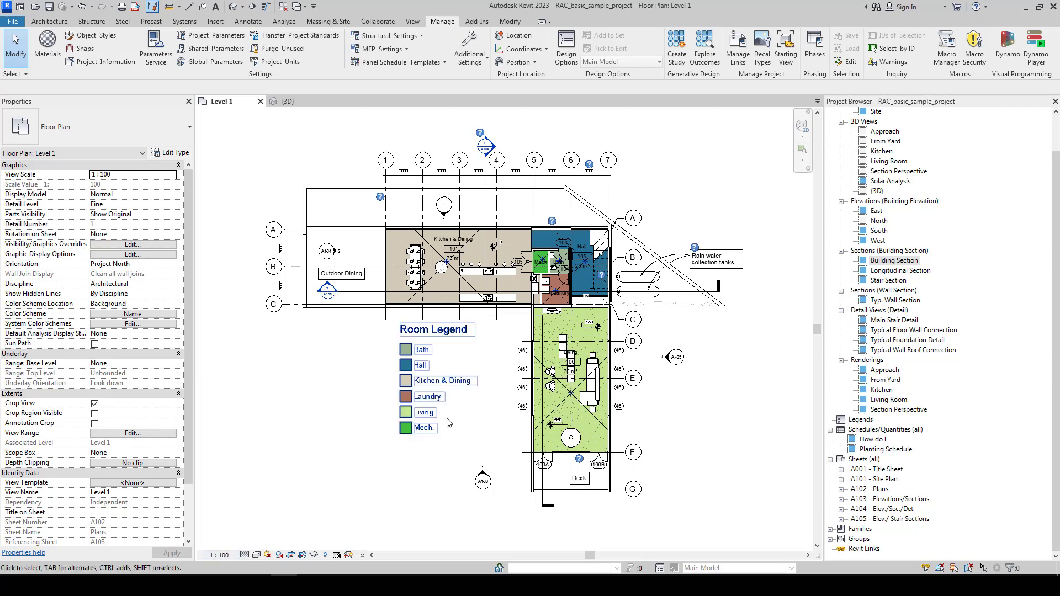
{"action": "middle_click_drag", "start_coordinate": [430, 354], "coordinate": [398, 317]}
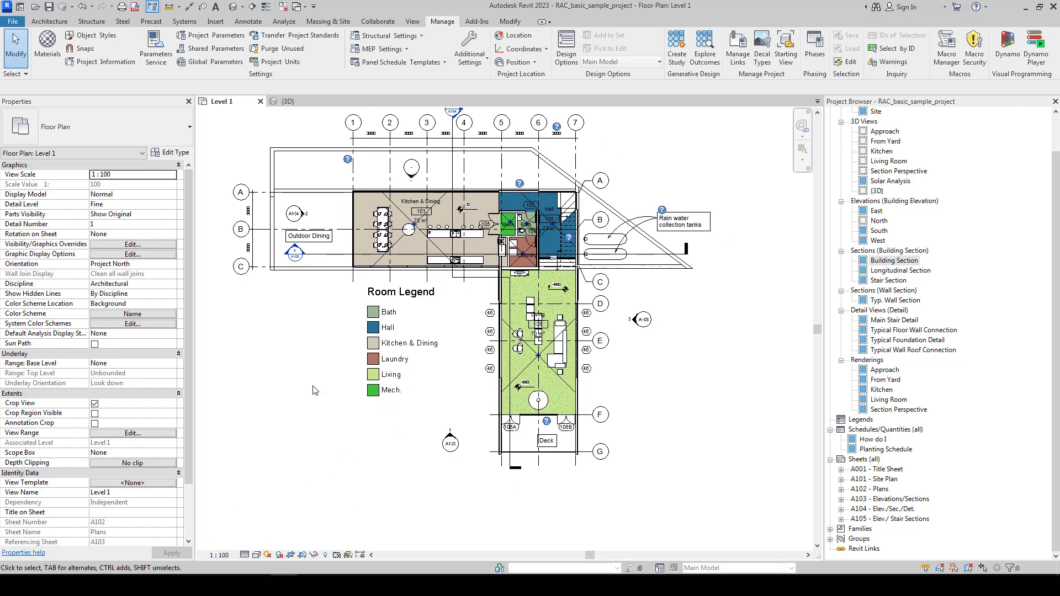
{"action": "middle_click_drag", "start_coordinate": [313, 394], "coordinate": [323, 427]}
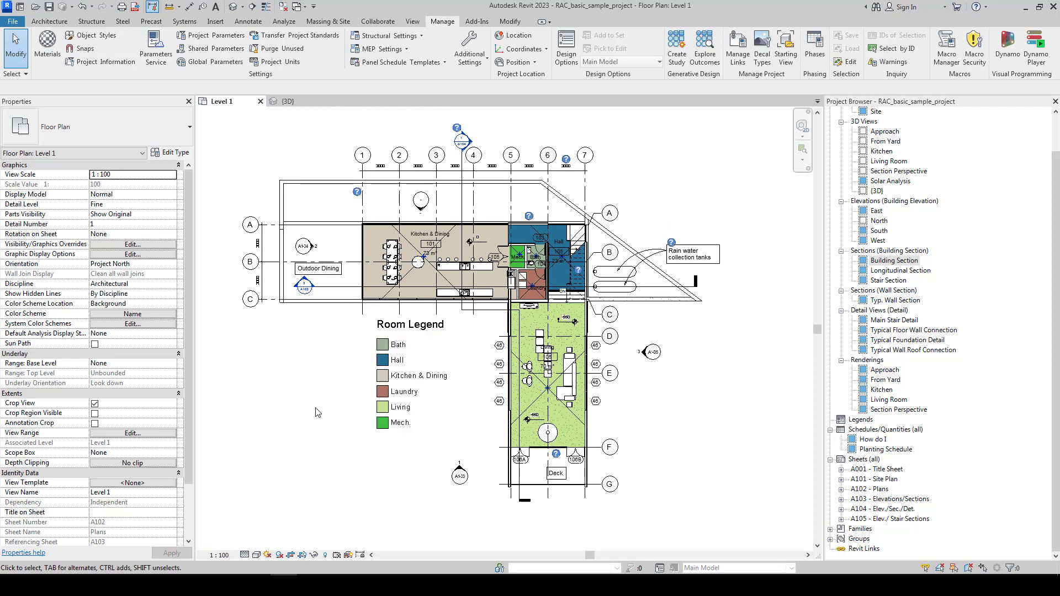
{"action": "left_click", "coordinate": [230, 555]}
{"action": "left_click", "coordinate": [243, 470]}
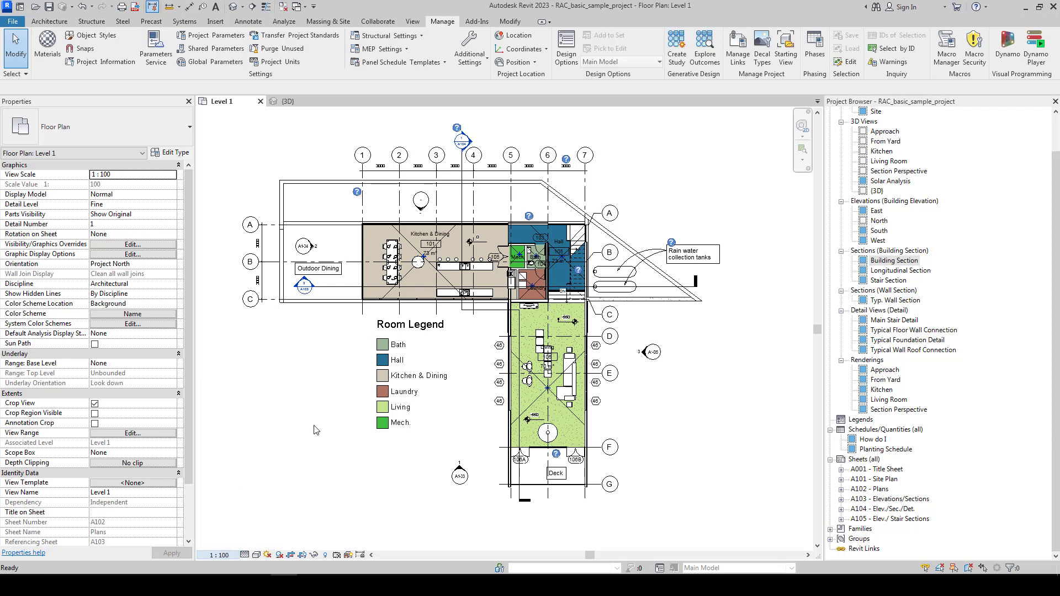
{"action": "middle_click_drag", "start_coordinate": [403, 357], "coordinate": [458, 346]}
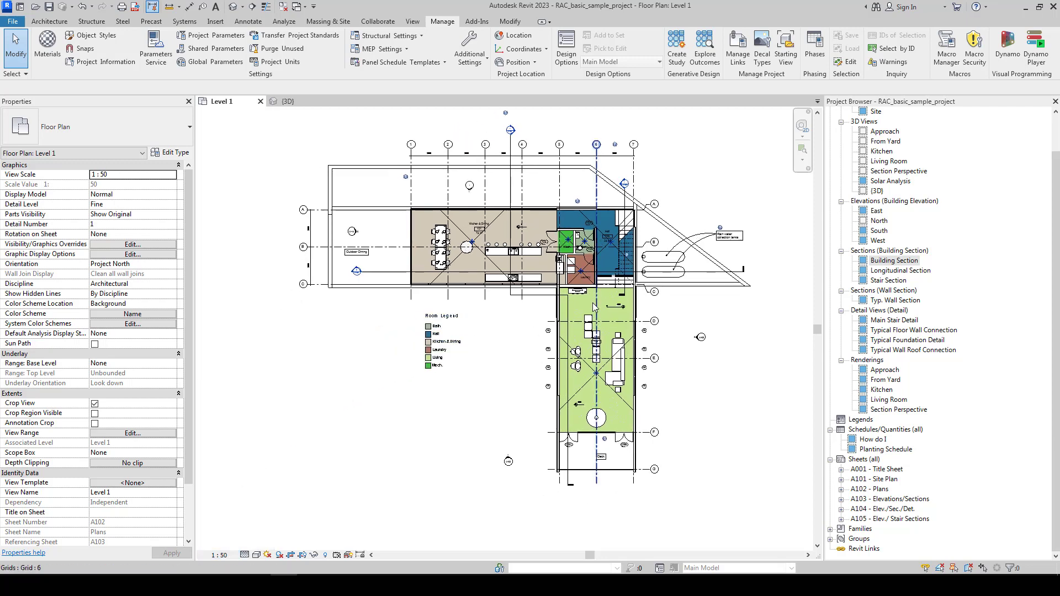
{"action": "scroll", "coordinate": [583, 328], "scroll_direction": "up", "scroll_amount": 1}
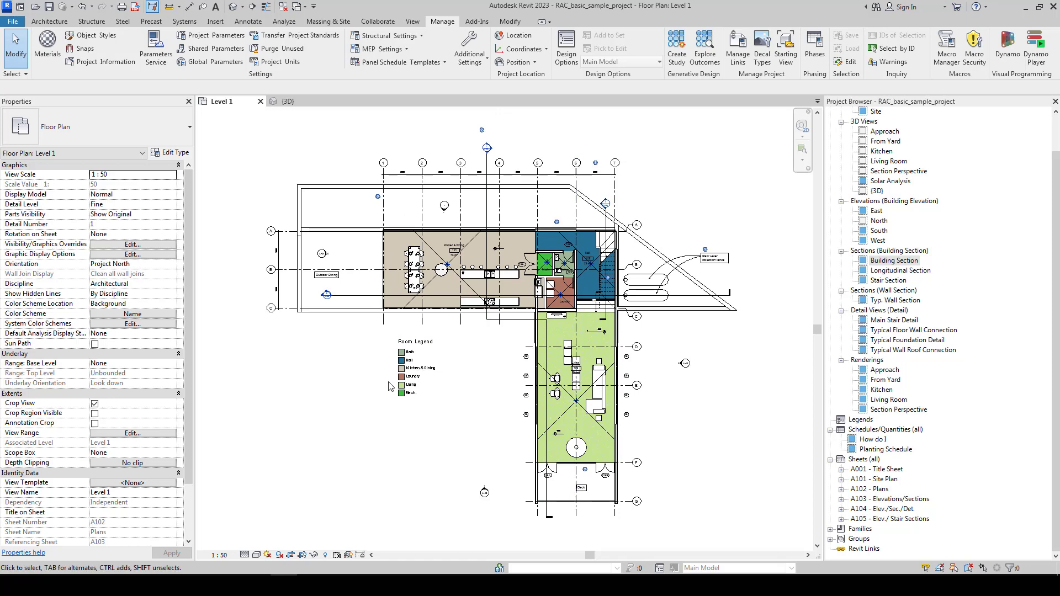
{"action": "left_click", "coordinate": [228, 555]}
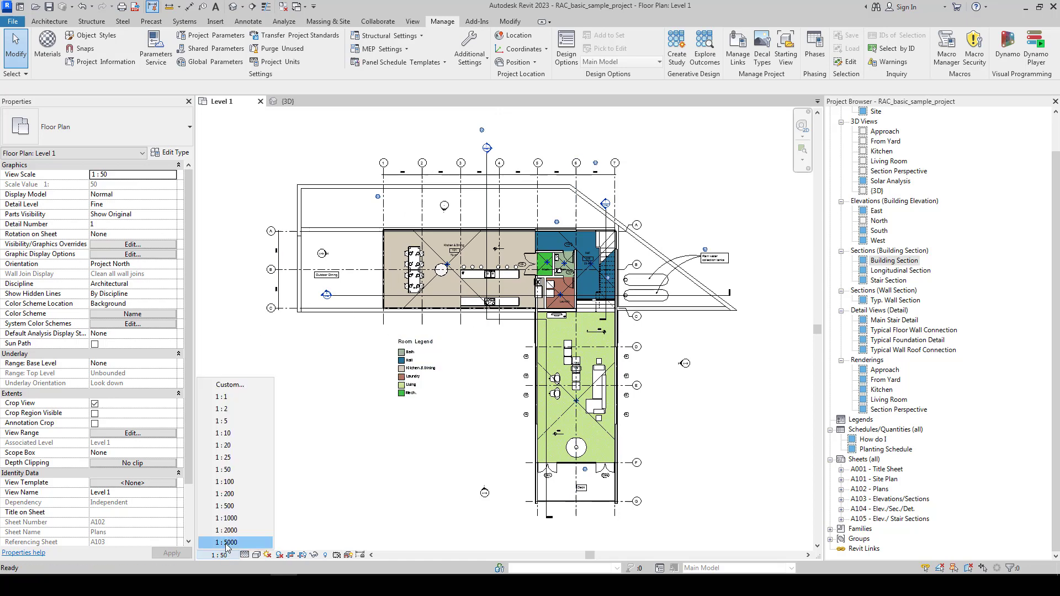
Step: Set the Level 1 plan scale to 1:500 and view the enlarged room legend
{"action": "left_click", "coordinate": [226, 506]}
{"action": "scroll", "coordinate": [488, 358], "scroll_direction": "down", "scroll_amount": 3}
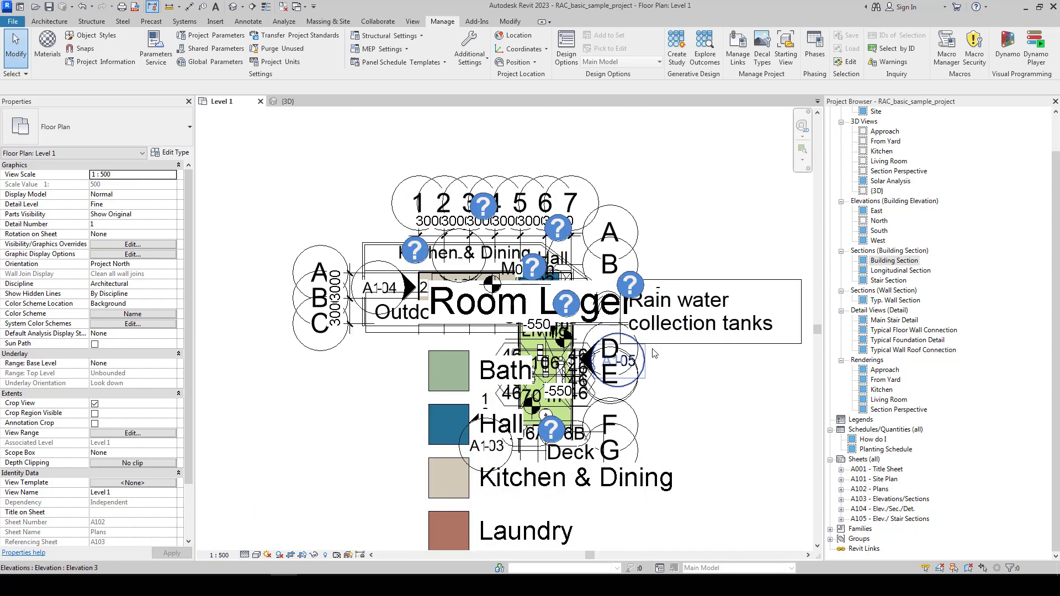
{"action": "scroll", "coordinate": [488, 358], "scroll_direction": "down", "scroll_amount": 2}
{"action": "middle_click_drag", "start_coordinate": [570, 211], "coordinate": [624, 243]}
{"action": "scroll", "coordinate": [624, 243], "scroll_direction": "up", "scroll_amount": 2}
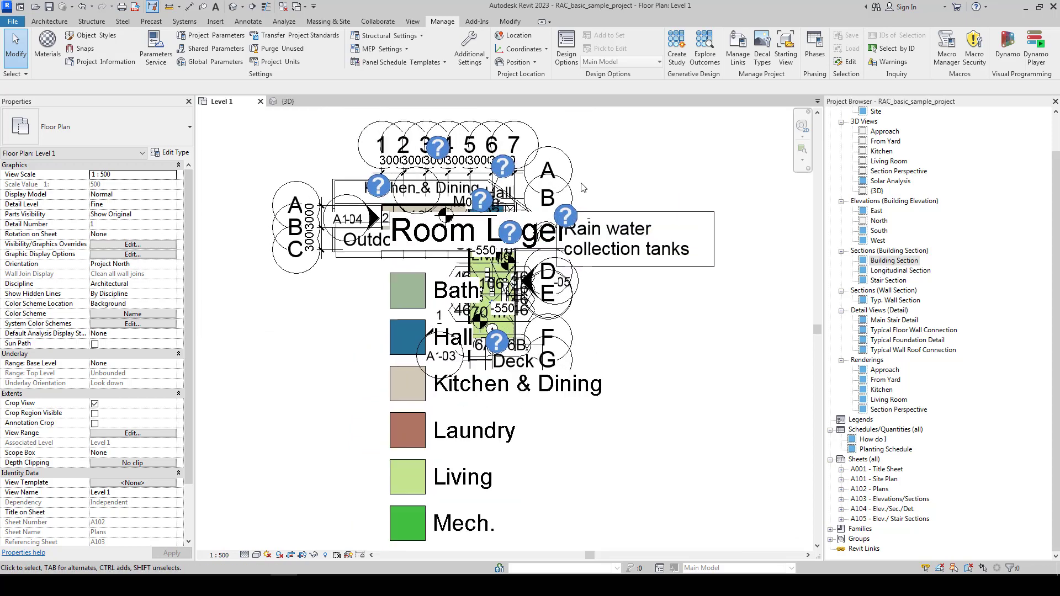
{"action": "left_click", "coordinate": [663, 221]}
{"action": "left_click", "coordinate": [647, 188]}
Step: Repeatedly select and deselect the Rain water collection tanks note to inspect it
{"action": "middle_click_drag", "start_coordinate": [645, 306], "coordinate": [679, 278]}
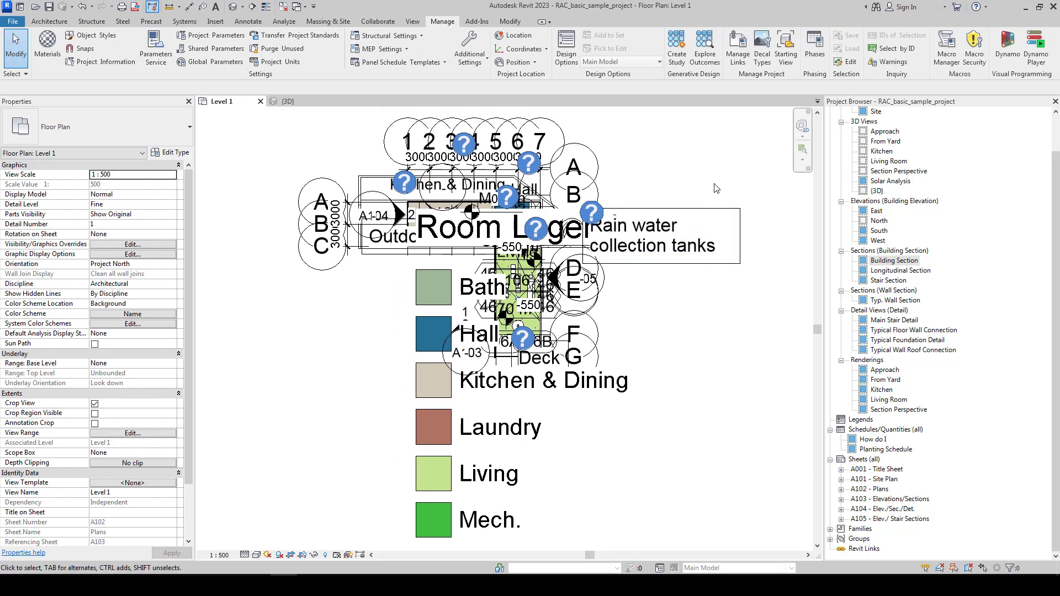
{"action": "left_click", "coordinate": [680, 264]}
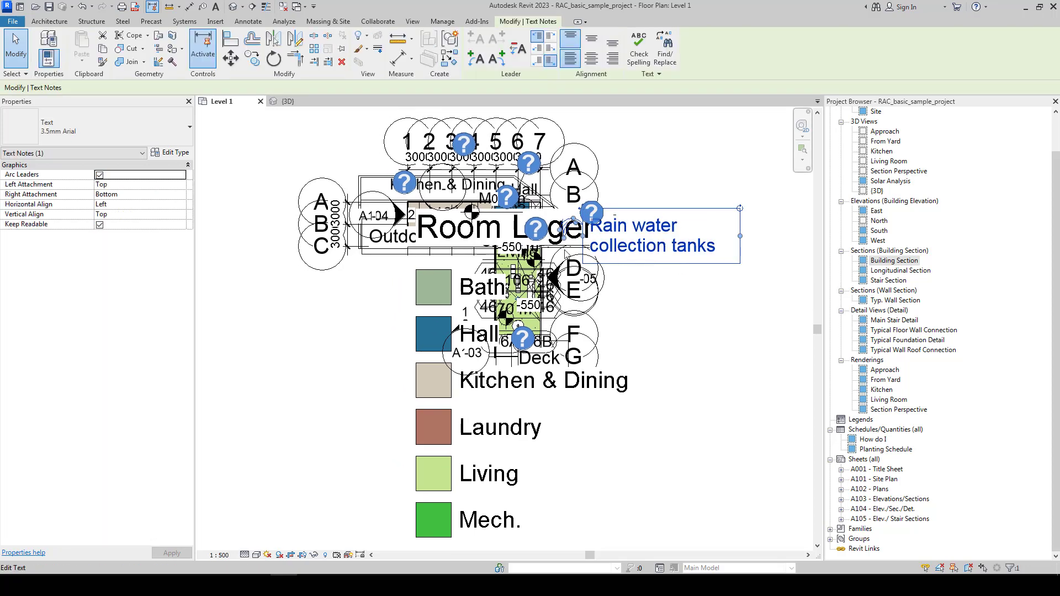
{"action": "left_click_drag", "start_coordinate": [348, 160], "coordinate": [596, 367]}
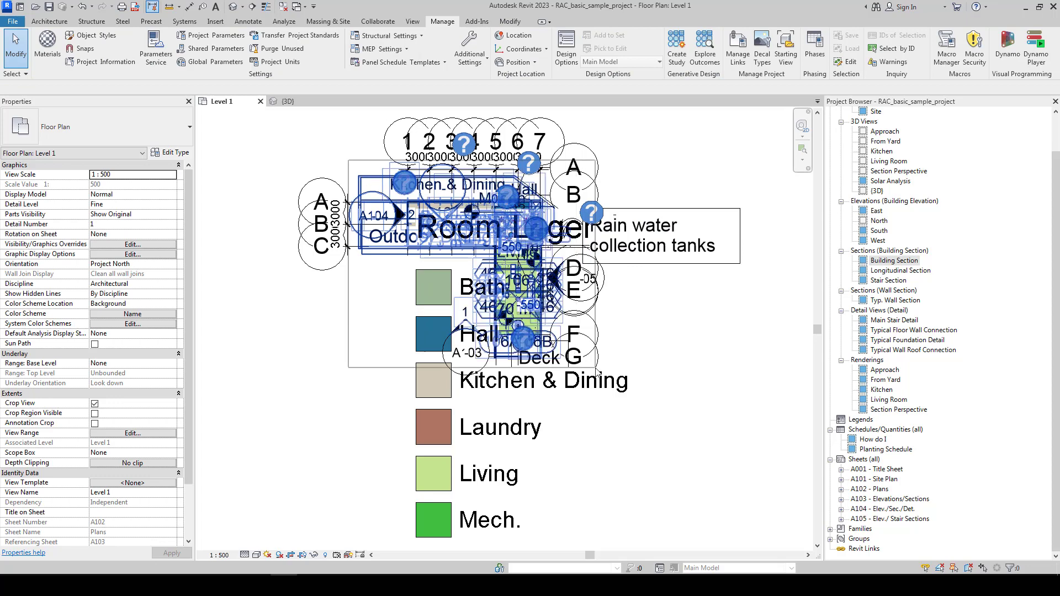
{"action": "left_click", "coordinate": [615, 221]}
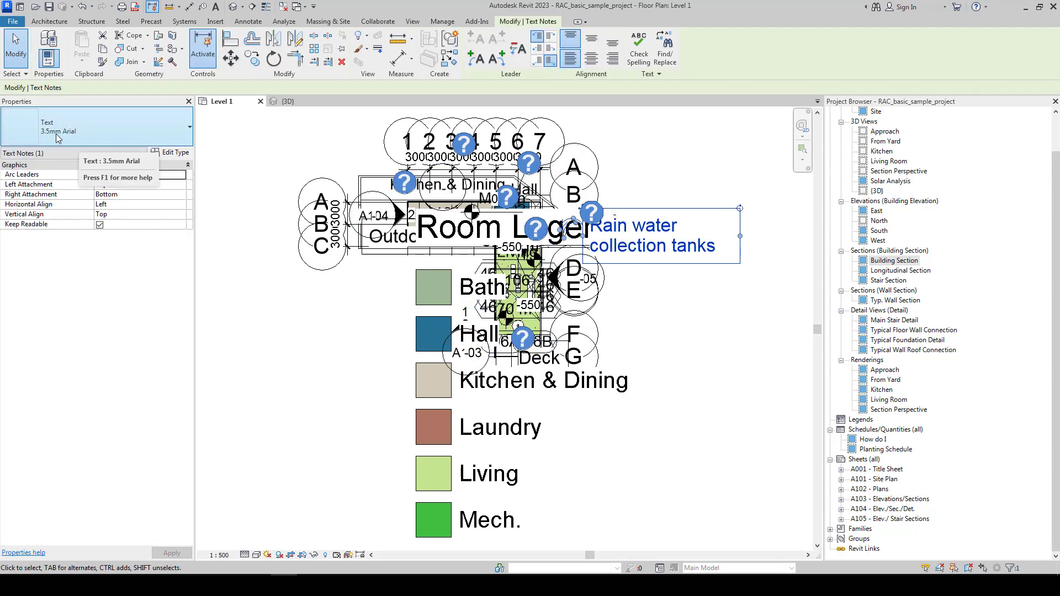
{"action": "left_click", "coordinate": [669, 171]}
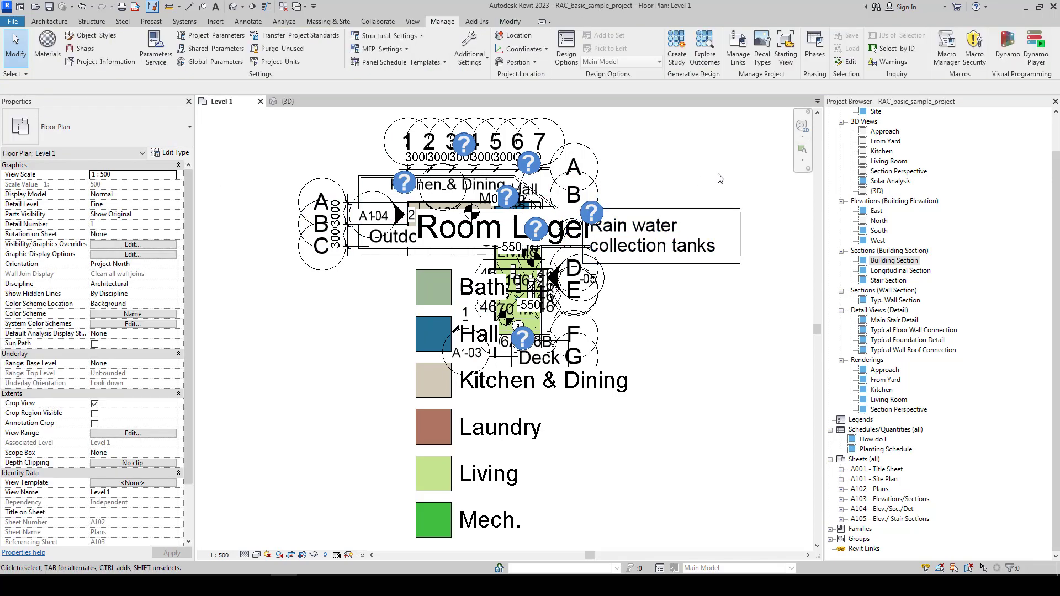
{"action": "left_click_drag", "start_coordinate": [720, 179], "coordinate": [675, 290]}
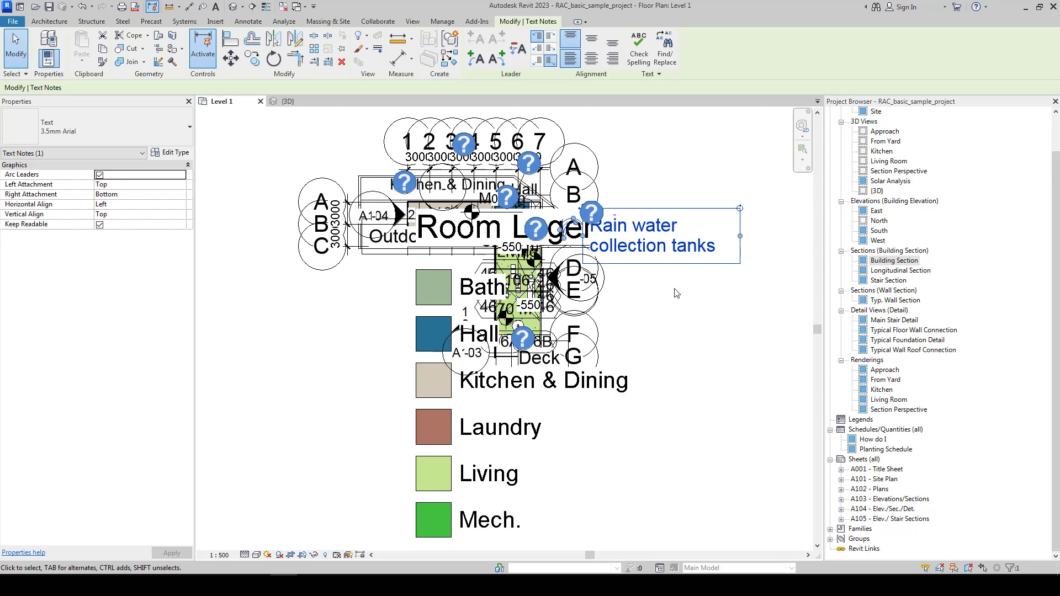
{"action": "left_click", "coordinate": [684, 301]}
{"action": "left_click", "coordinate": [680, 235]}
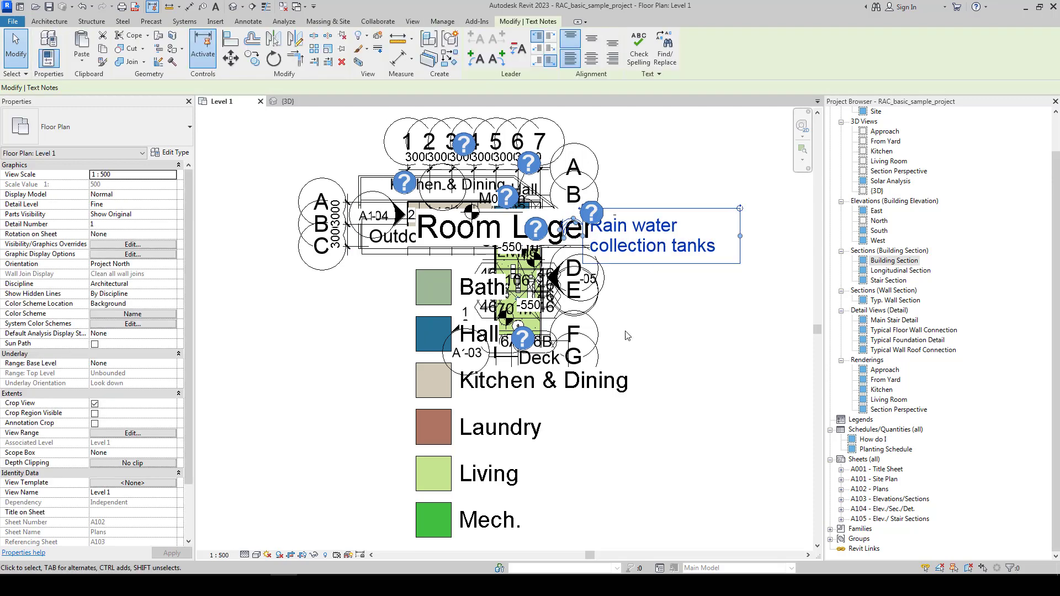
{"action": "left_click", "coordinate": [627, 336]}
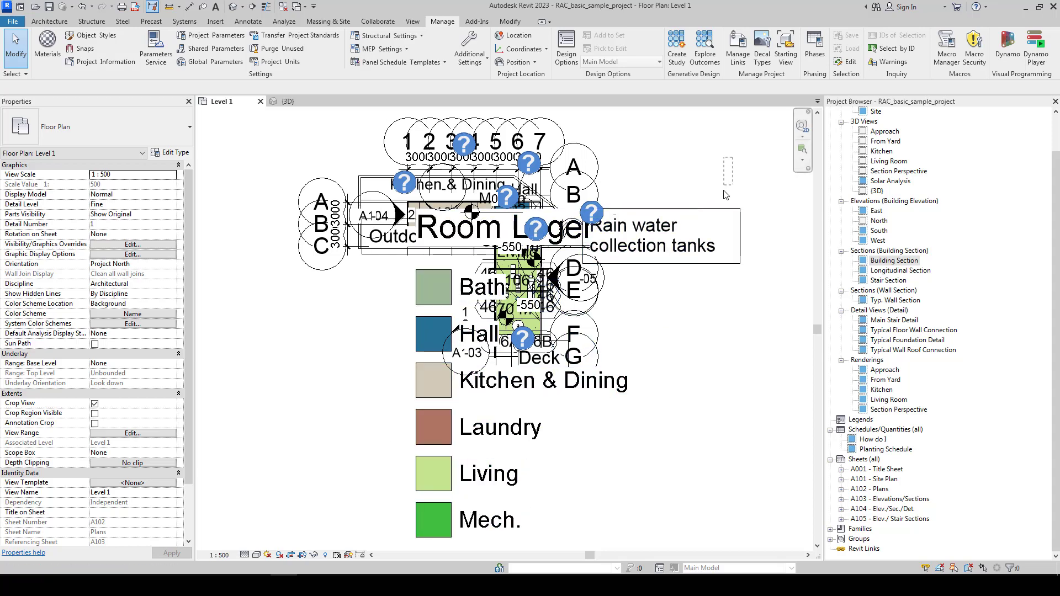
{"action": "left_click", "coordinate": [707, 238]}
{"action": "left_click", "coordinate": [692, 328]}
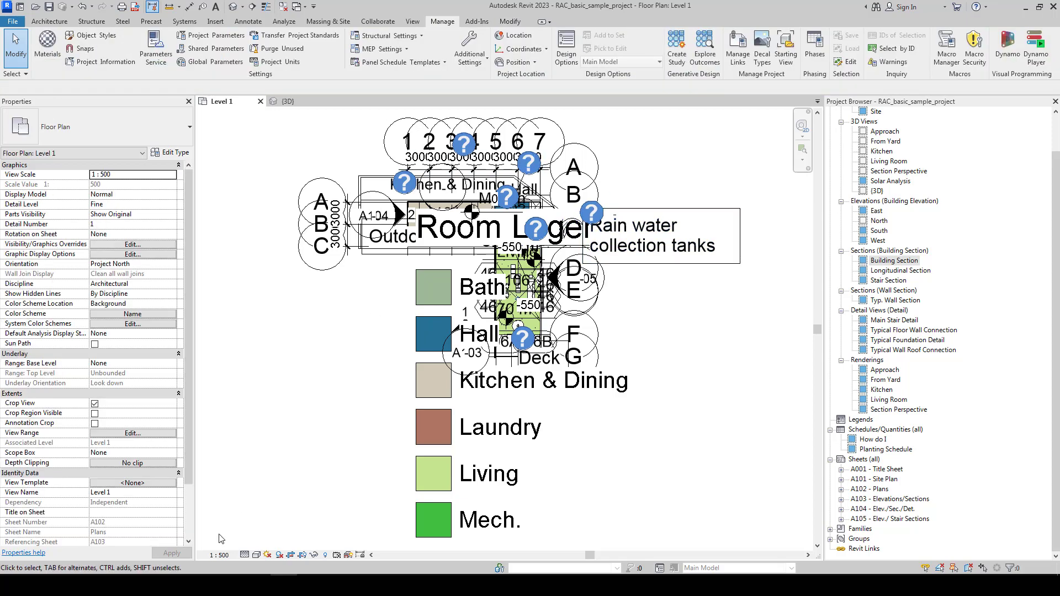
{"action": "left_click", "coordinate": [219, 555]}
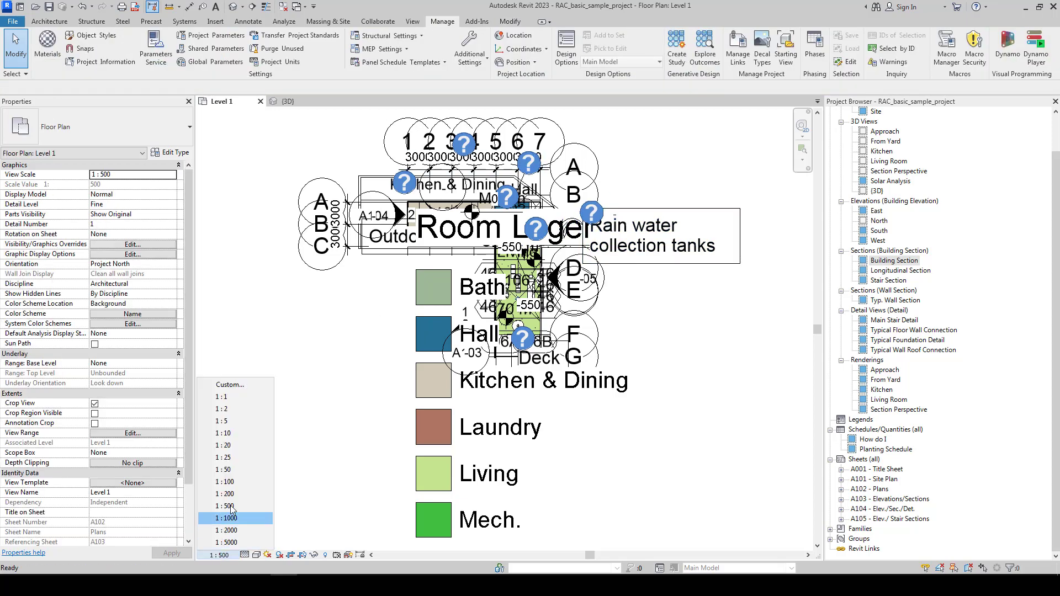
Step: Set the Level 1 plan to 1:50 and select the Kitchen & Dining tag and grid dimensions
{"action": "left_click", "coordinate": [243, 468]}
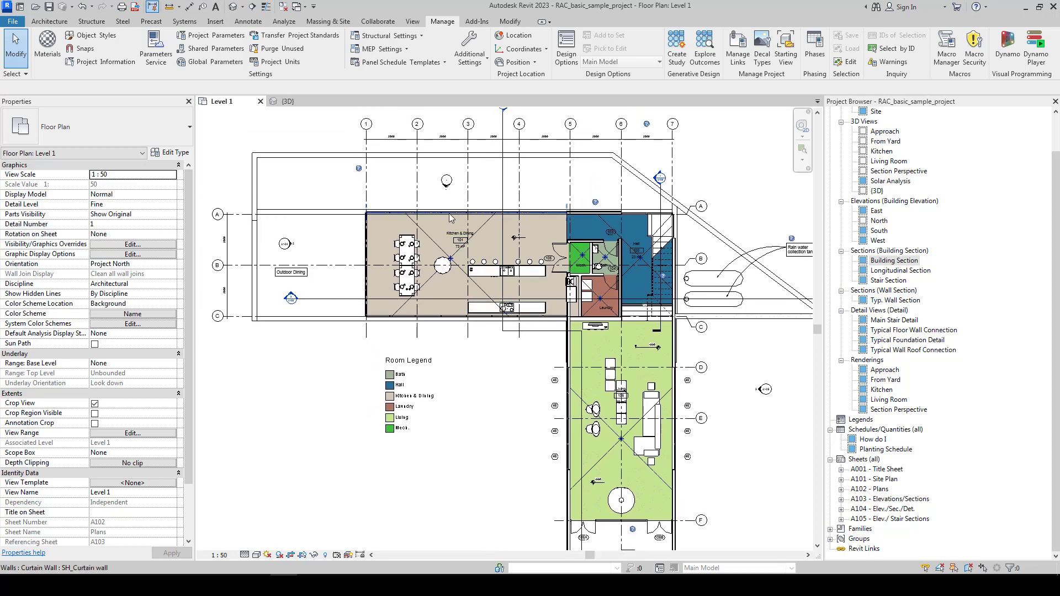
{"action": "scroll", "coordinate": [451, 218], "scroll_direction": "up", "scroll_amount": 3}
{"action": "left_click", "coordinate": [473, 256]}
{"action": "middle_click_drag", "start_coordinate": [494, 184], "coordinate": [511, 372]}
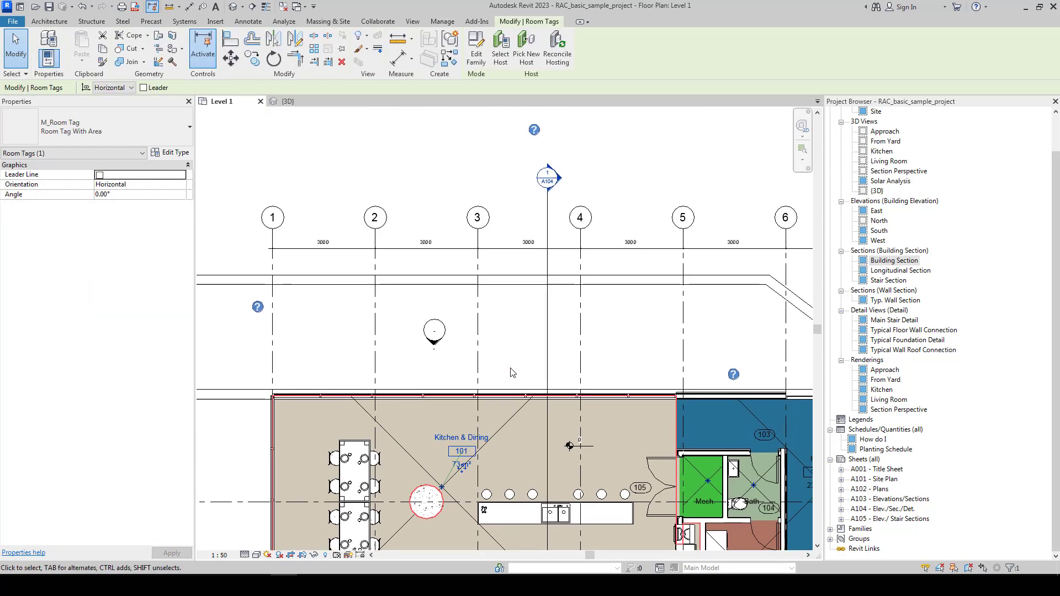
{"action": "left_click", "coordinate": [475, 265]}
{"action": "left_click", "coordinate": [444, 246]}
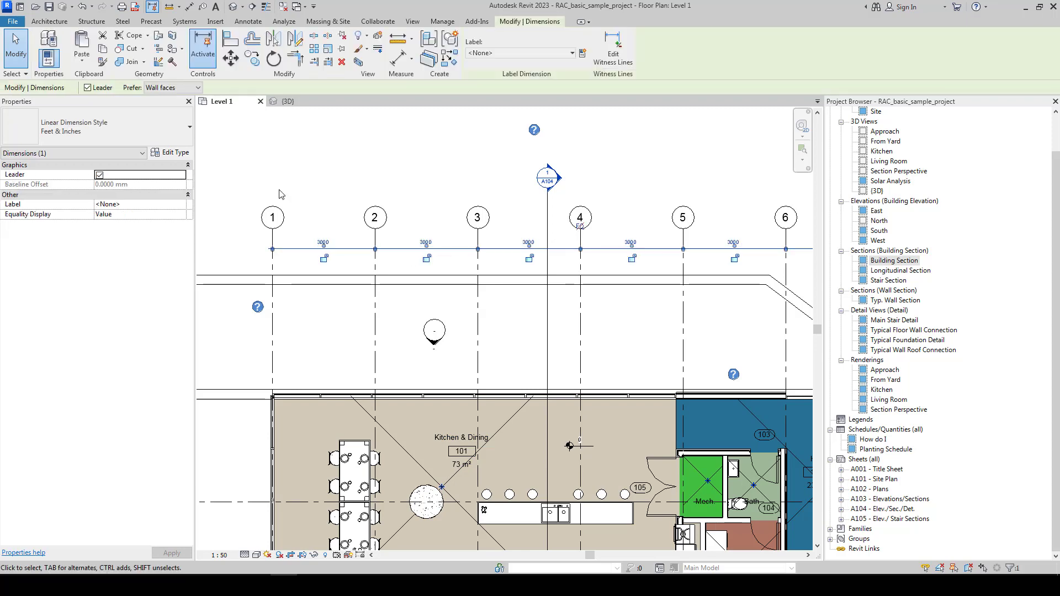
{"action": "left_click", "coordinate": [459, 438]}
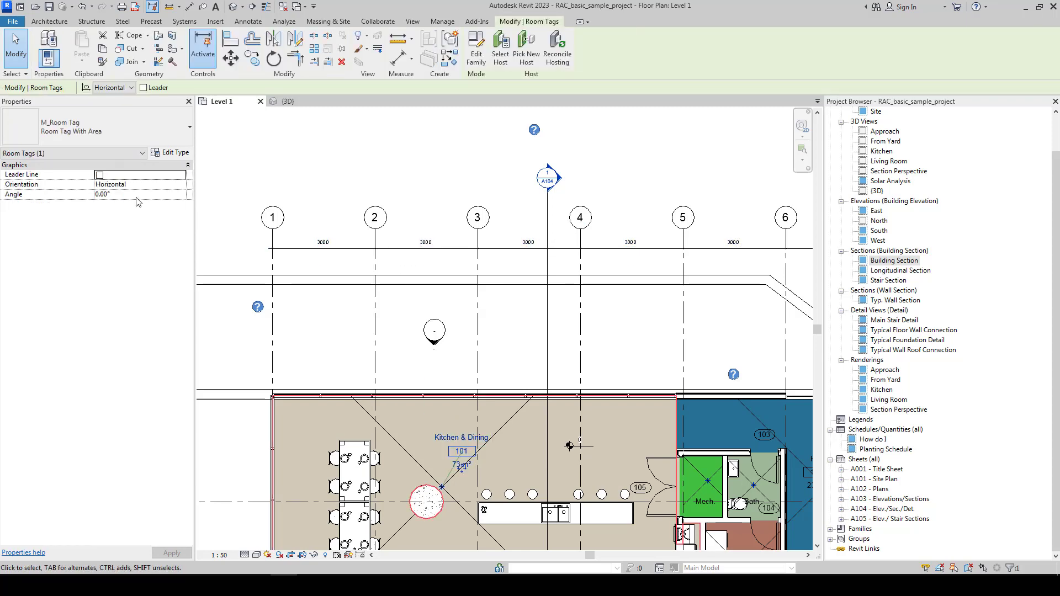
{"action": "scroll", "coordinate": [459, 438], "scroll_direction": "down", "scroll_amount": 4}
{"action": "middle_click_drag", "start_coordinate": [508, 192], "coordinate": [469, 184]}
{"action": "key", "text": "Escape"}
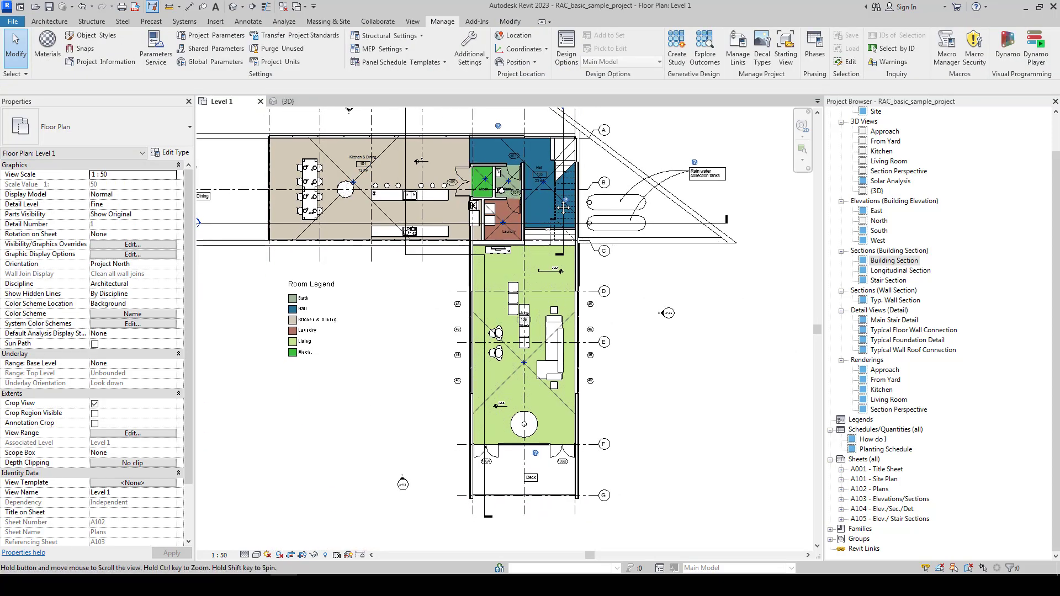
{"action": "middle_click_drag", "start_coordinate": [589, 156], "coordinate": [648, 204]}
Step: Zoom in and out to review the plan's annotations at 1:50
{"action": "scroll", "coordinate": [606, 170], "scroll_direction": "down", "scroll_amount": 1}
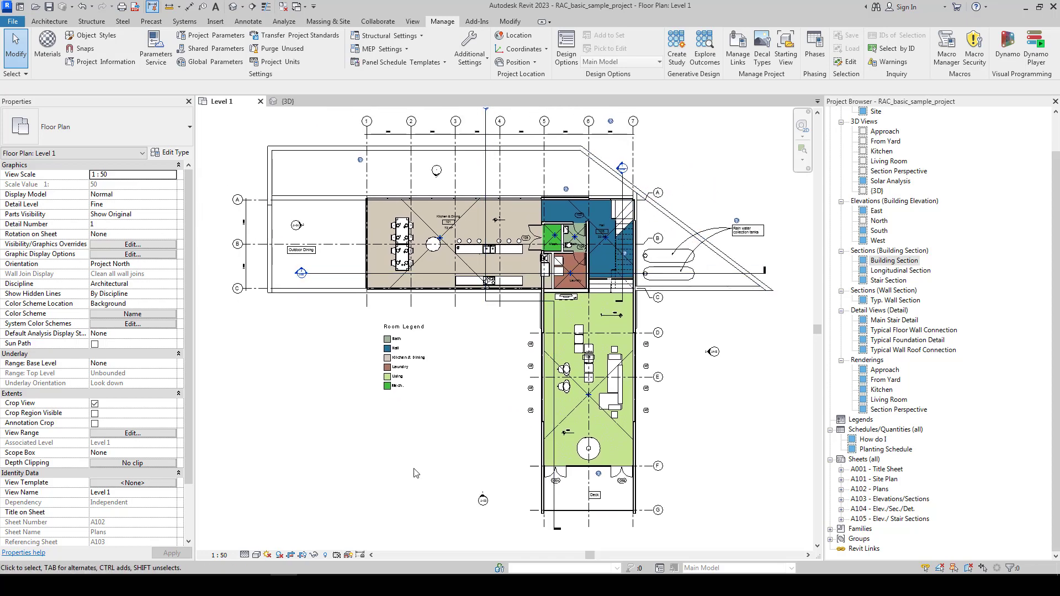
{"action": "scroll", "coordinate": [450, 233], "scroll_direction": "up", "scroll_amount": 3}
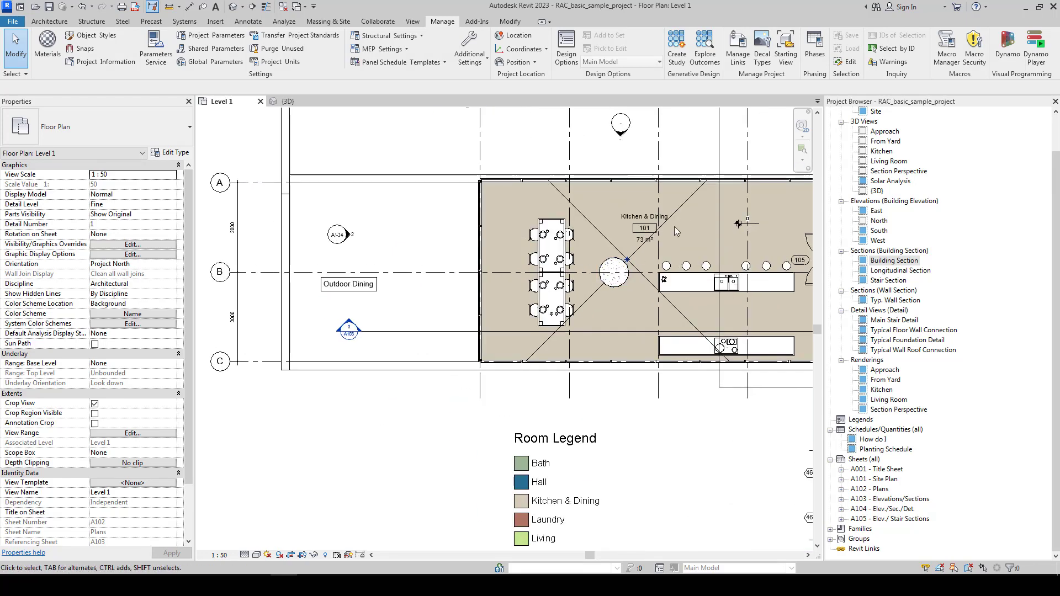
{"action": "scroll", "coordinate": [482, 241], "scroll_direction": "down", "scroll_amount": 1}
{"action": "scroll", "coordinate": [482, 242], "scroll_direction": "down", "scroll_amount": 3}
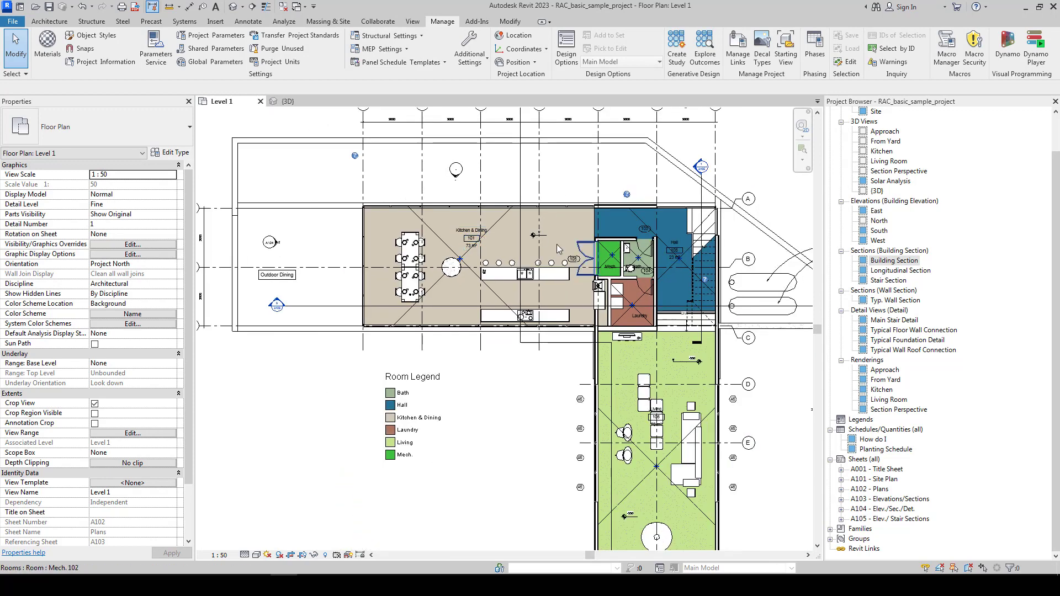
{"action": "scroll", "coordinate": [547, 292], "scroll_direction": "up", "scroll_amount": 2}
{"action": "scroll", "coordinate": [547, 292], "scroll_direction": "down", "scroll_amount": 2}
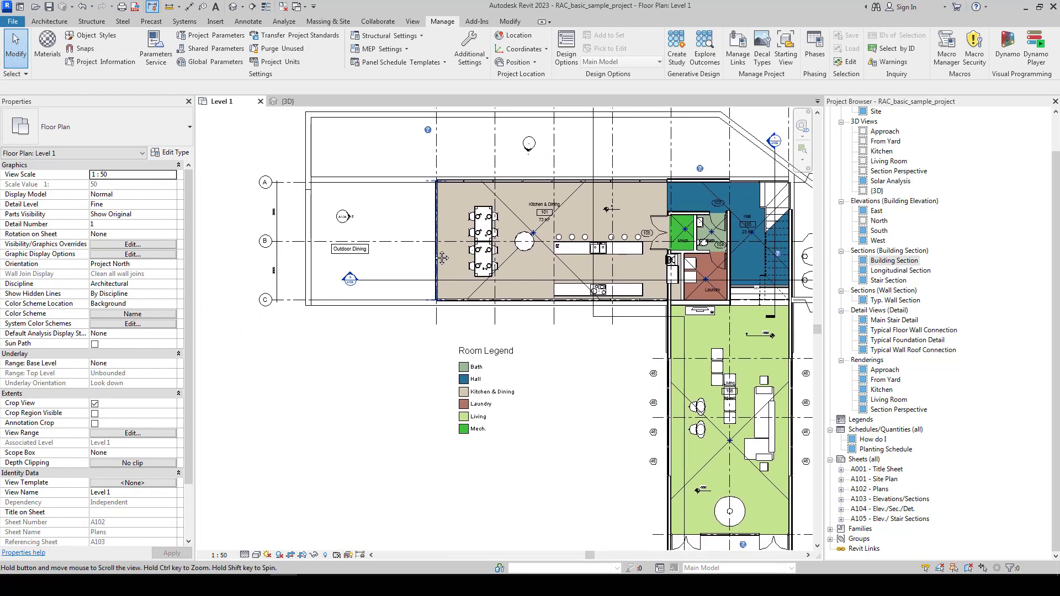
{"action": "scroll", "coordinate": [470, 254], "scroll_direction": "down", "scroll_amount": 1}
{"action": "scroll", "coordinate": [432, 234], "scroll_direction": "up", "scroll_amount": 2}
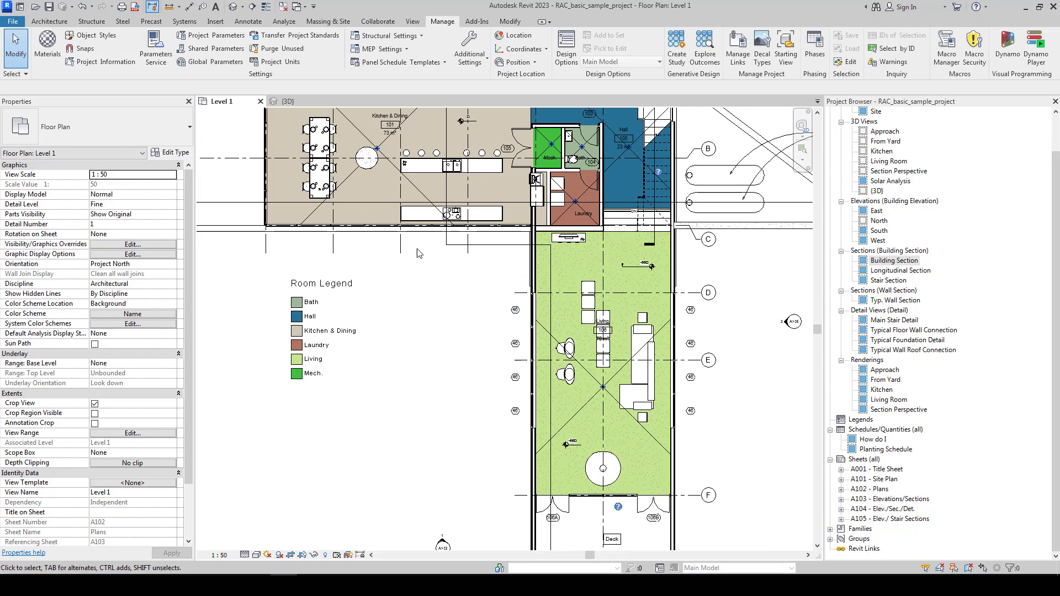
Step: Centre the Living wing and move the Laundry room tag up near the room centre
{"action": "middle_click_drag", "start_coordinate": [487, 395], "coordinate": [358, 201]}
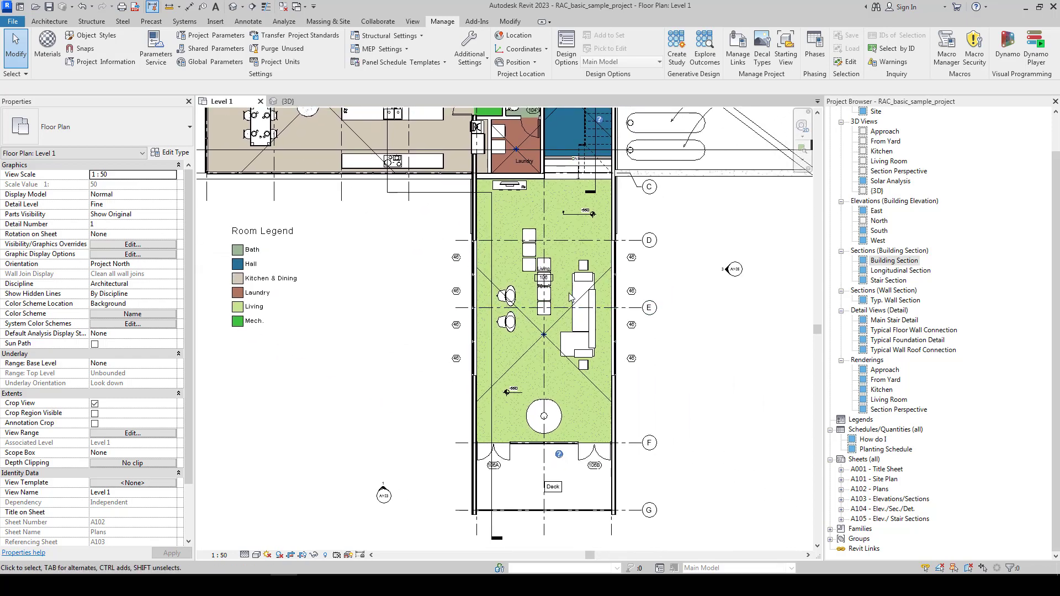
{"action": "scroll", "coordinate": [568, 292], "scroll_direction": "up", "scroll_amount": 2}
{"action": "scroll", "coordinate": [494, 280], "scroll_direction": "down", "scroll_amount": 2}
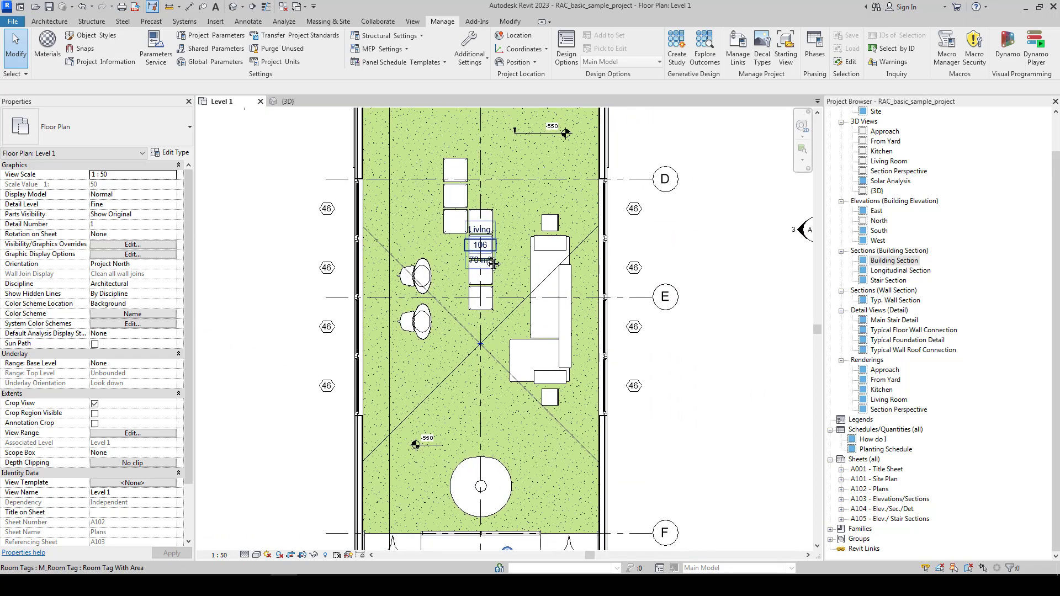
{"action": "scroll", "coordinate": [514, 320], "scroll_direction": "down", "scroll_amount": 1}
{"action": "middle_click_drag", "start_coordinate": [526, 340], "coordinate": [529, 360]}
{"action": "scroll", "coordinate": [529, 360], "scroll_direction": "down", "scroll_amount": 3}
{"action": "scroll", "coordinate": [578, 317], "scroll_direction": "up", "scroll_amount": 5}
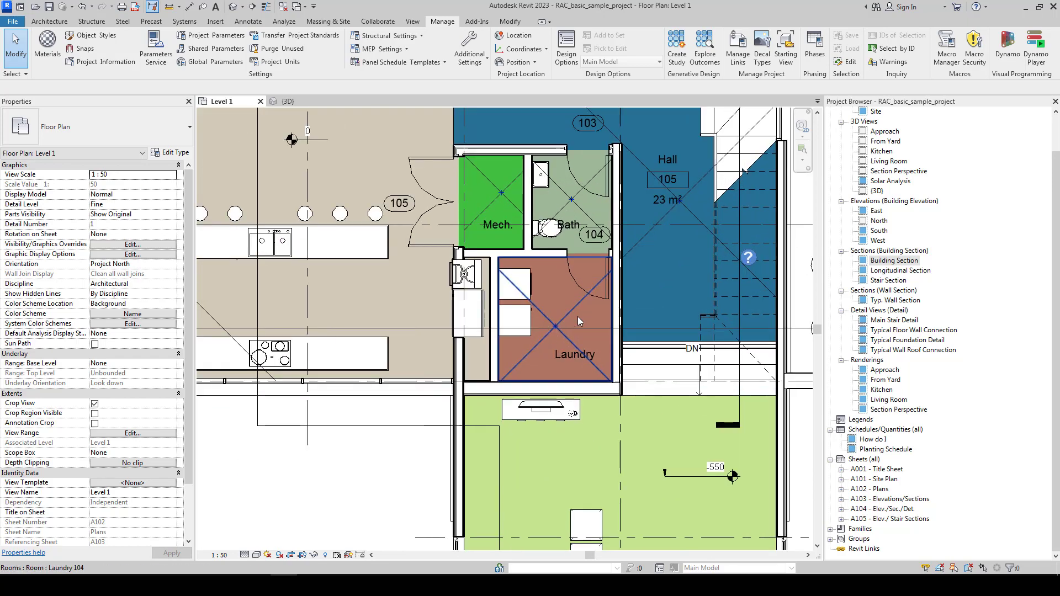
{"action": "left_click", "coordinate": [570, 355]}
{"action": "scroll", "coordinate": [571, 355], "scroll_direction": "up", "scroll_amount": 1}
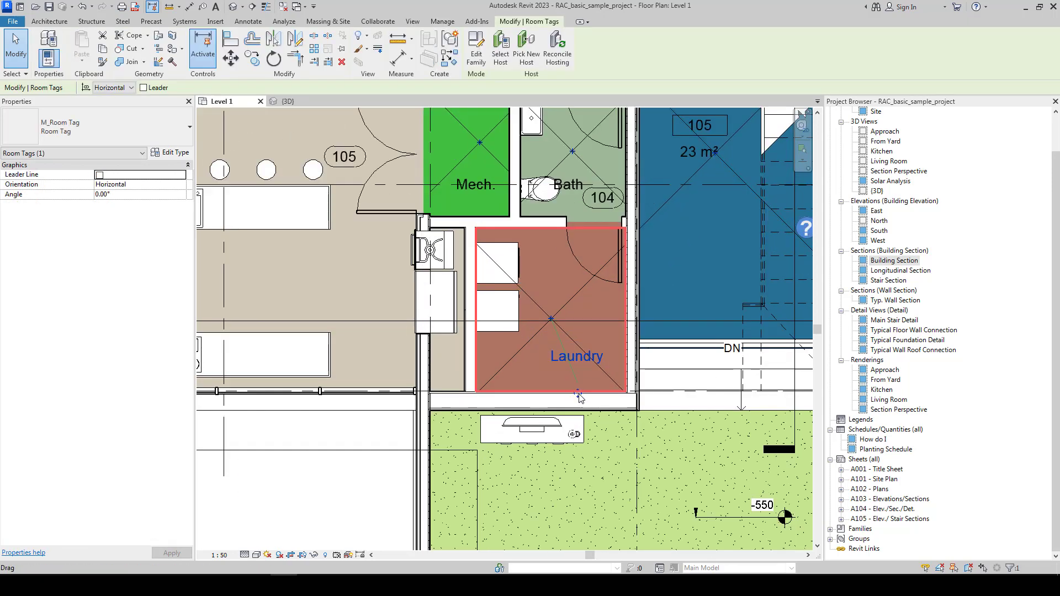
{"action": "left_click_drag", "start_coordinate": [571, 354], "coordinate": [557, 351]}
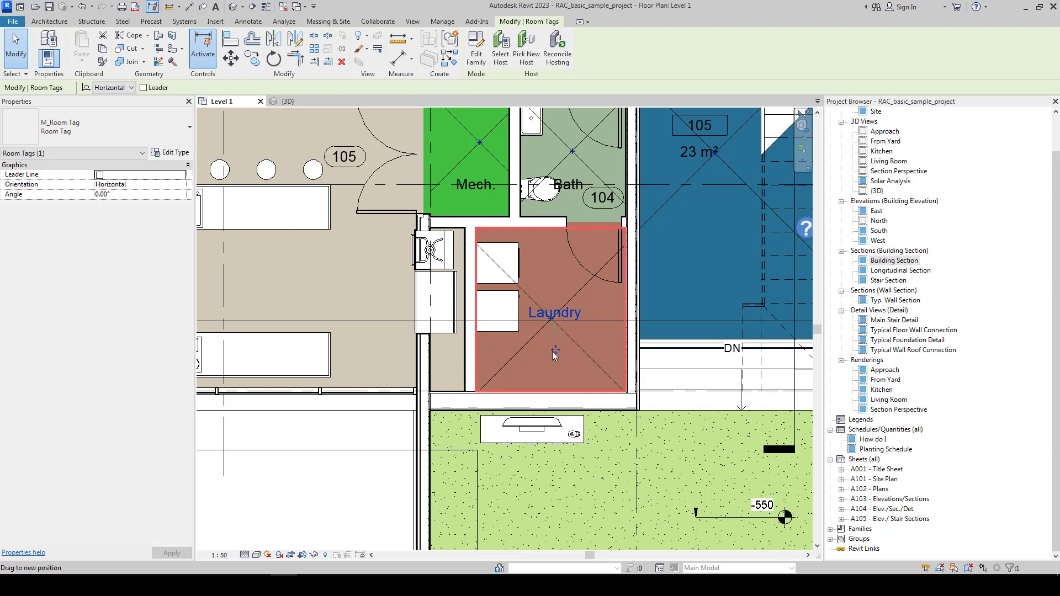
Step: Change the plan scale to 1:100 and nudge the Laundry tag lower within its room
{"action": "left_click", "coordinate": [218, 556]}
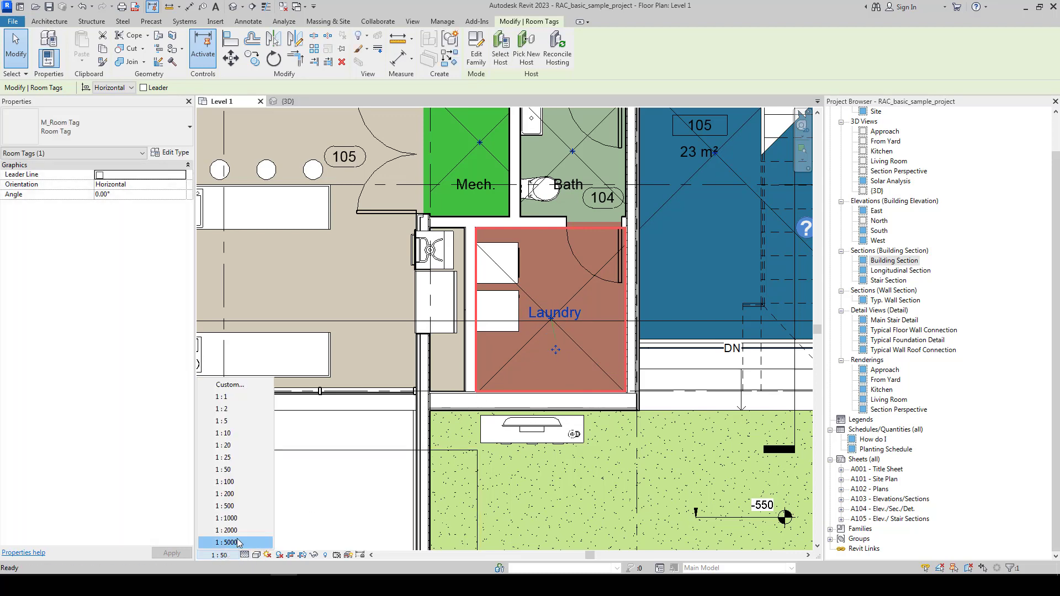
{"action": "left_click", "coordinate": [244, 485]}
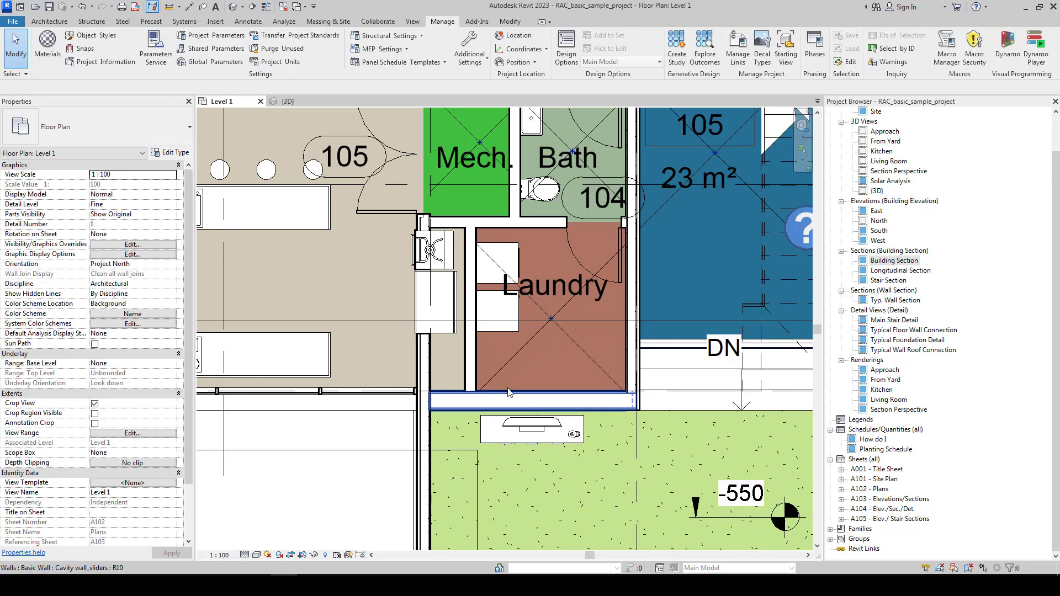
{"action": "left_click_drag", "start_coordinate": [556, 325], "coordinate": [553, 388]}
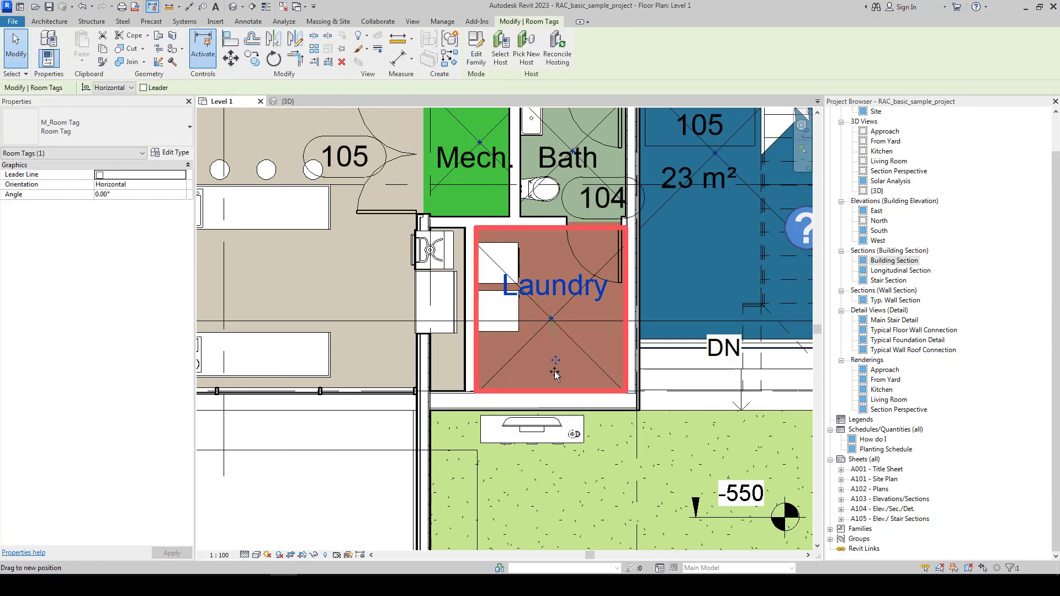
{"action": "scroll", "coordinate": [568, 284], "scroll_direction": "down", "scroll_amount": 5}
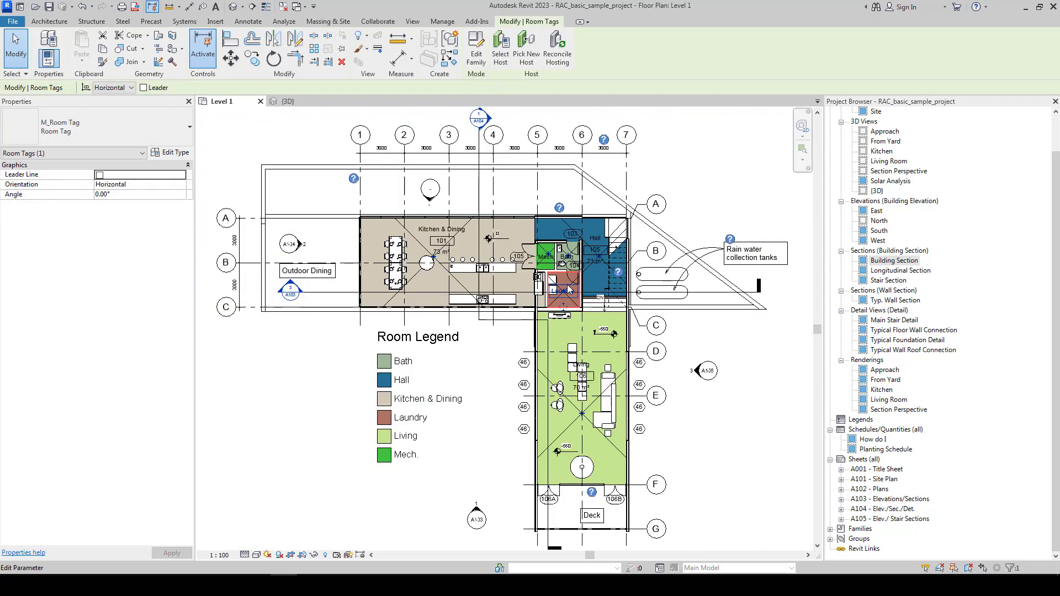
{"action": "scroll", "coordinate": [568, 284], "scroll_direction": "down", "scroll_amount": 2}
{"action": "left_click", "coordinate": [696, 198]}
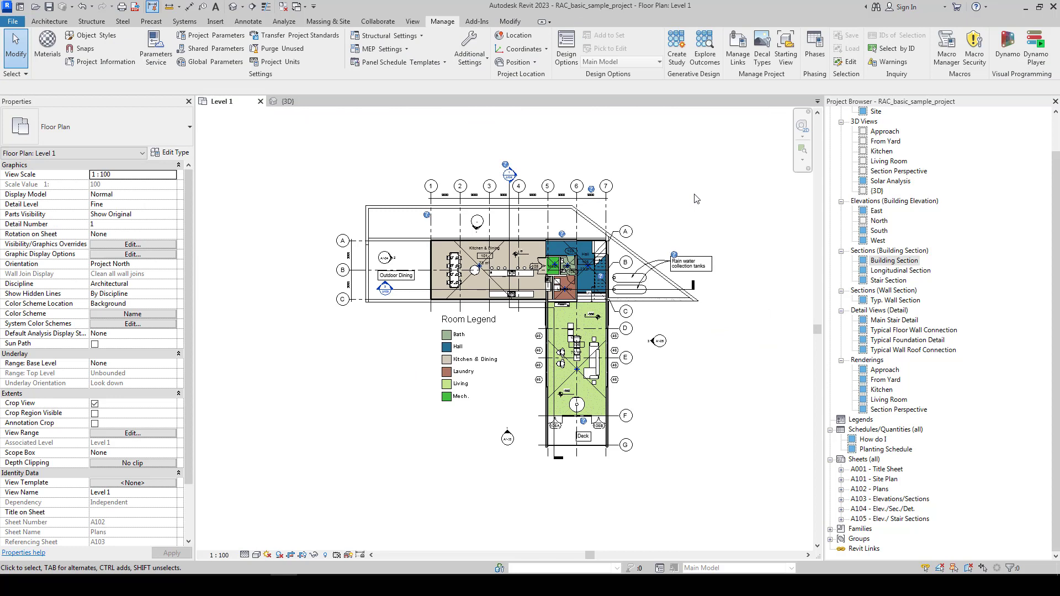
{"action": "scroll", "coordinate": [599, 283], "scroll_direction": "up", "scroll_amount": 1}
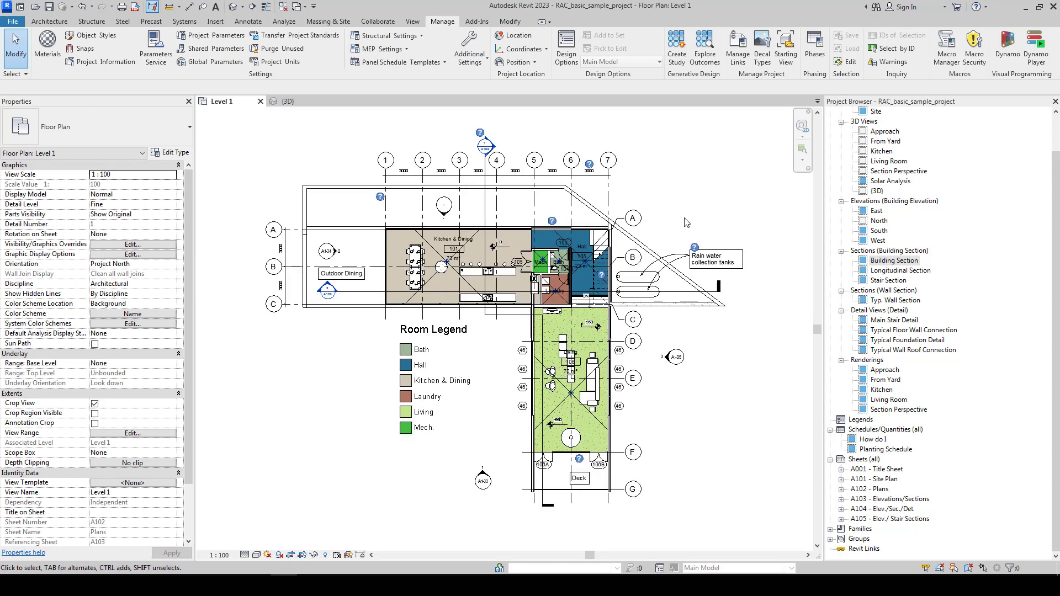
Step: Enter a custom view scale ratio of 80 for the Level 1 plan
{"action": "left_click", "coordinate": [227, 554]}
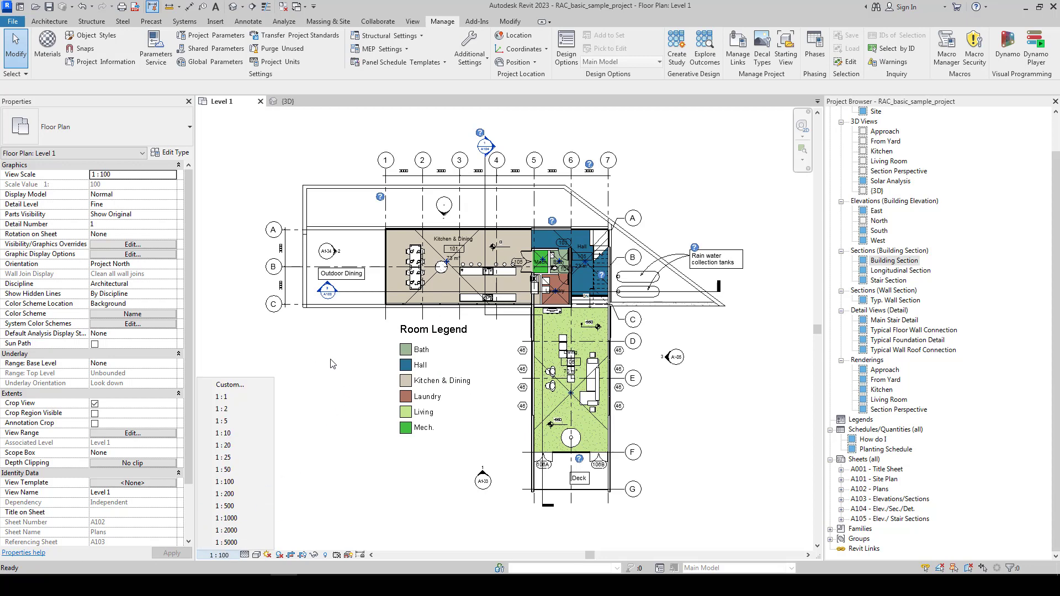
{"action": "left_click", "coordinate": [233, 385]}
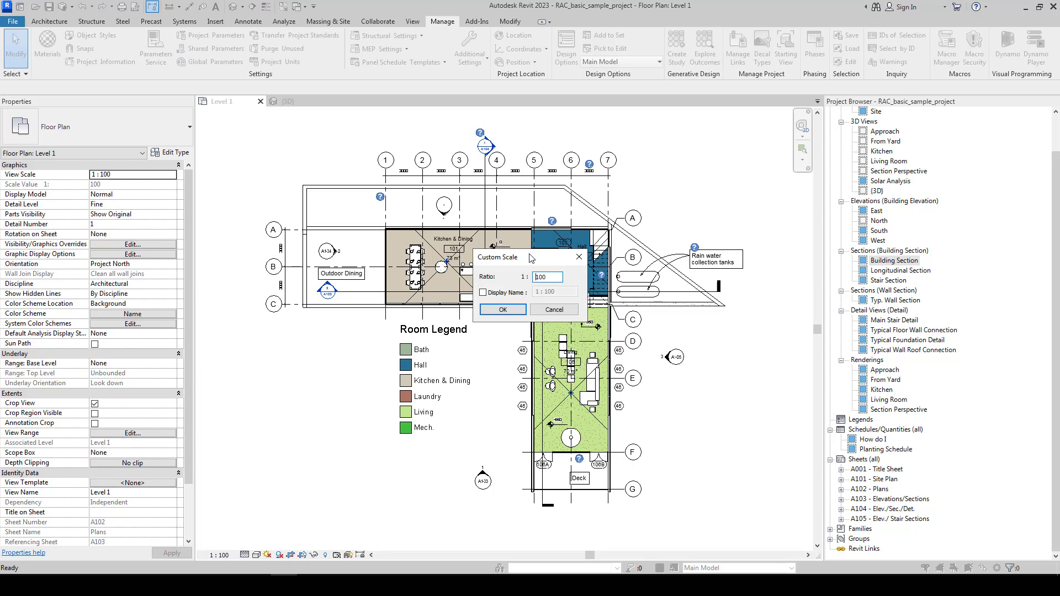
{"action": "left_click_drag", "start_coordinate": [514, 257], "coordinate": [467, 331]}
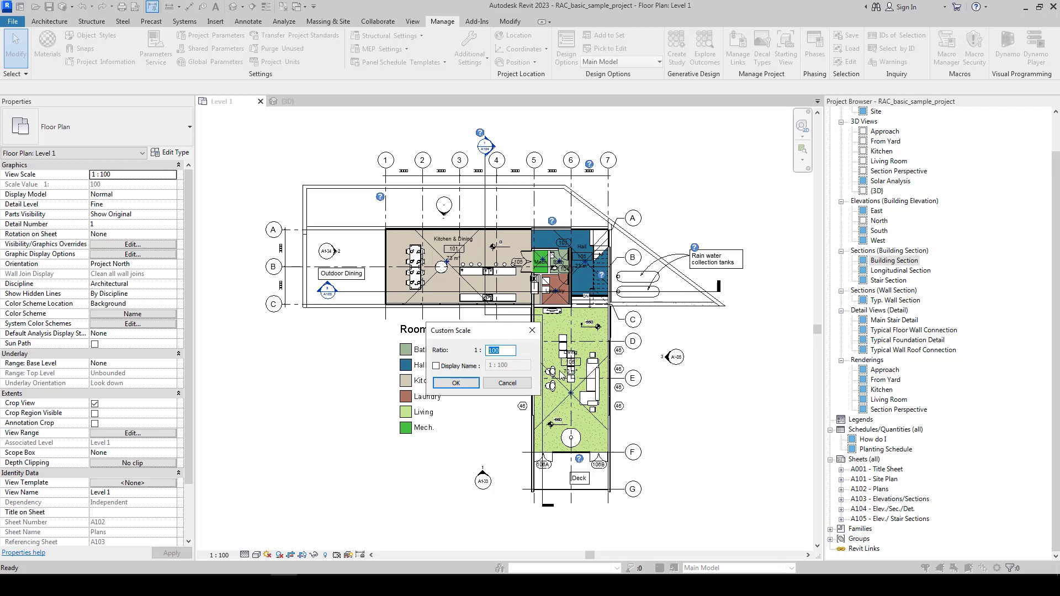
{"action": "type", "text": "80"}
{"action": "key", "text": "Return"}
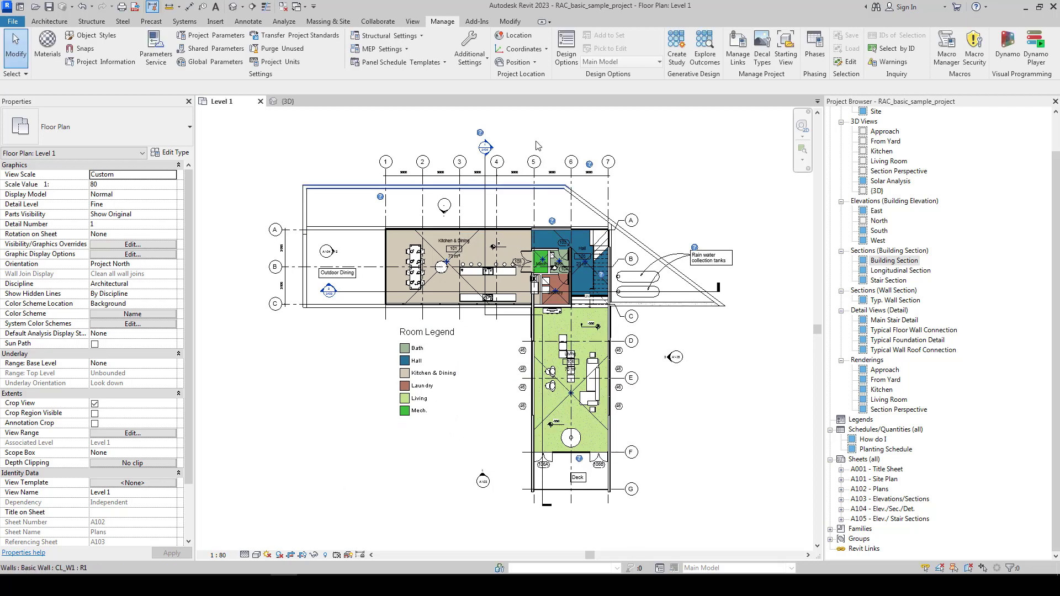
Step: Reopen the custom scale settings with Display Name enabled and edit its fields
{"action": "left_click", "coordinate": [218, 555]}
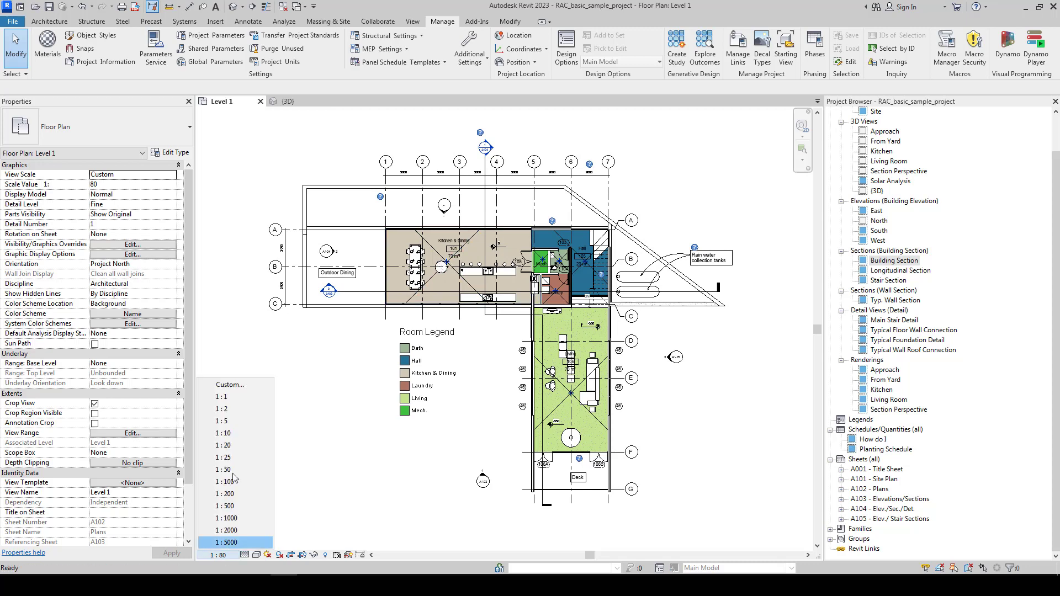
{"action": "left_click", "coordinate": [227, 385]}
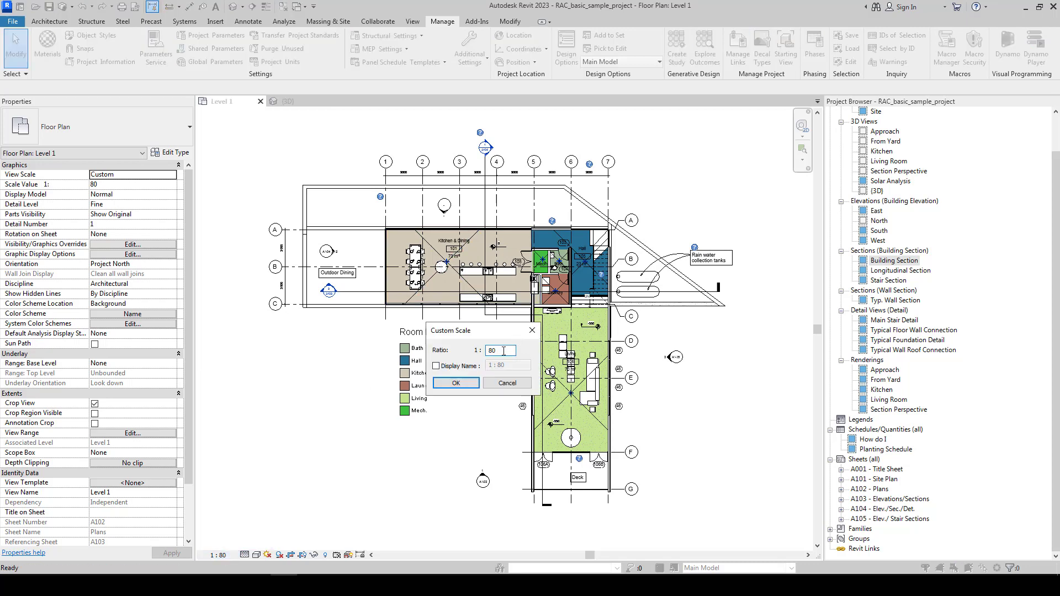
{"action": "left_click", "coordinate": [436, 366]}
{"action": "left_click", "coordinate": [521, 367]}
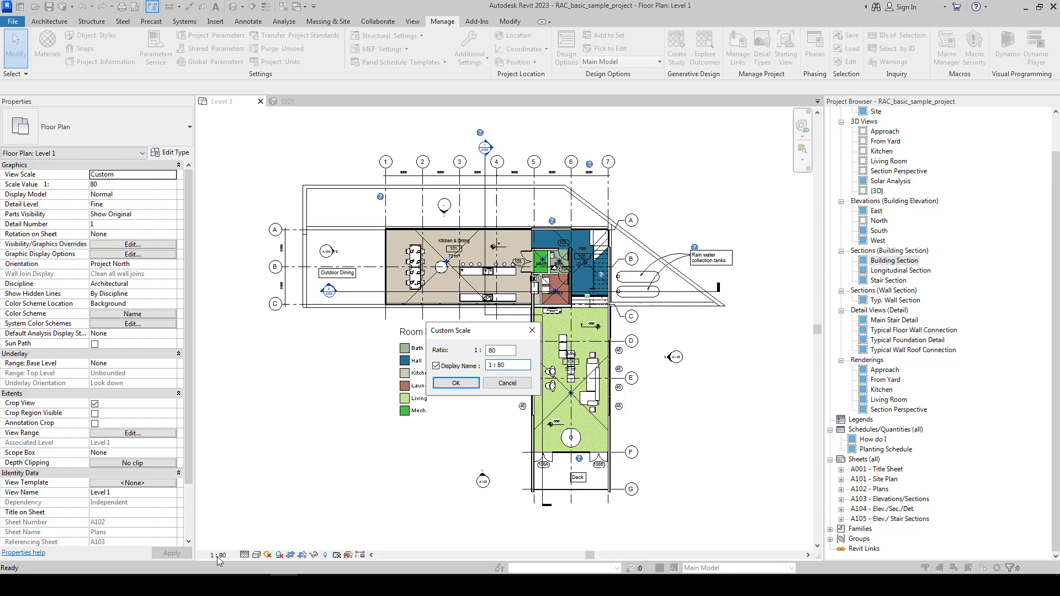
{"action": "left_click", "coordinate": [500, 352]}
Step: Re-enter the custom ratio as 80, turn off the display name, and apply the scale
{"action": "key", "text": "shift+Tab"}
{"action": "type", "text": "80"}
{"action": "left_click", "coordinate": [520, 364]}
{"action": "left_click", "coordinate": [452, 366]}
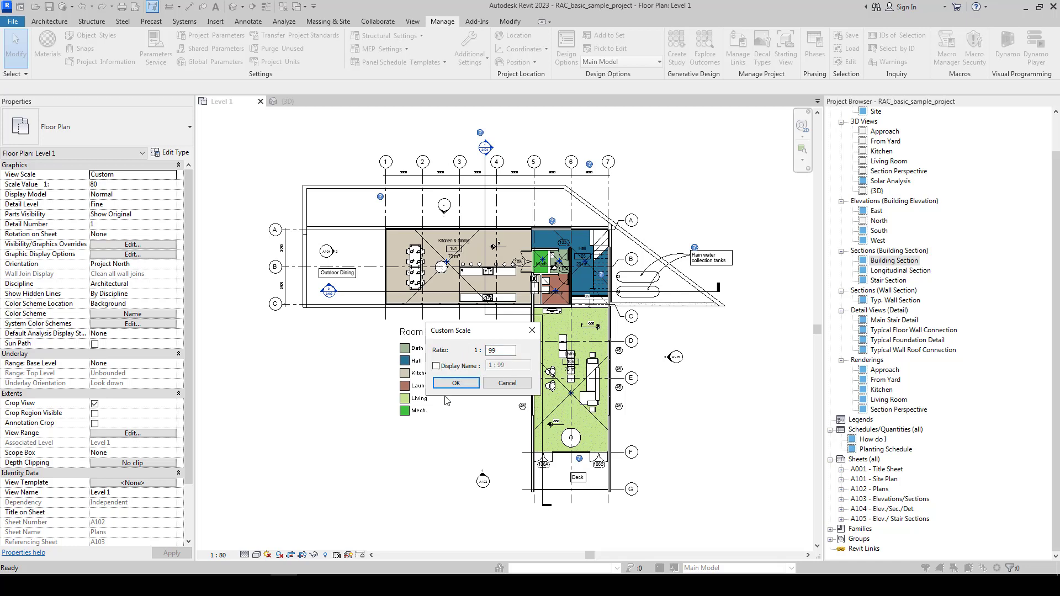
{"action": "left_click", "coordinate": [456, 384]}
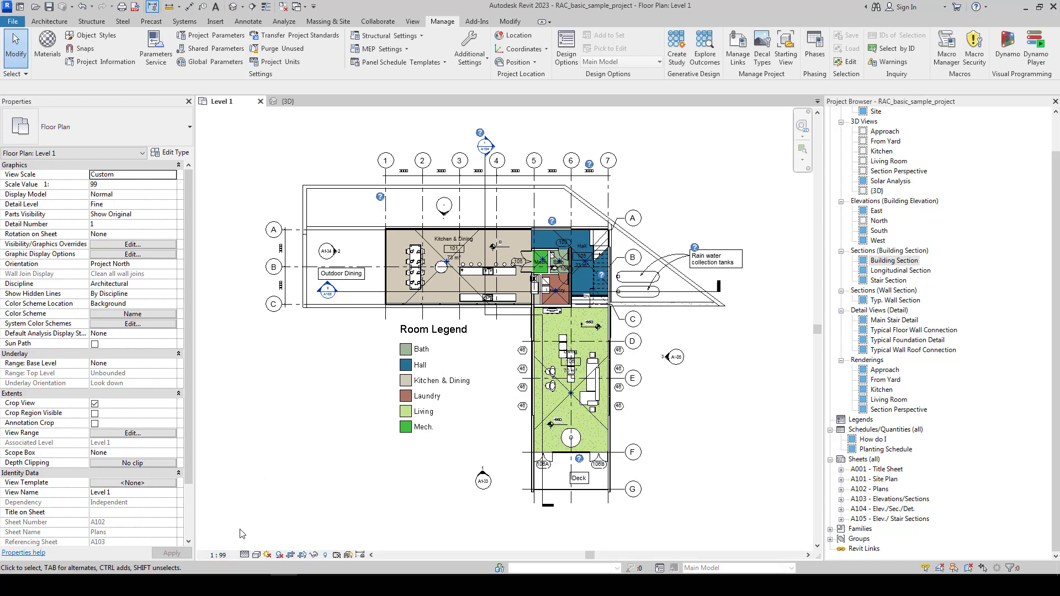
Step: Confirm the custom scale again with a 1:100 display name enabled
{"action": "left_click", "coordinate": [218, 555]}
{"action": "left_click", "coordinate": [230, 382]}
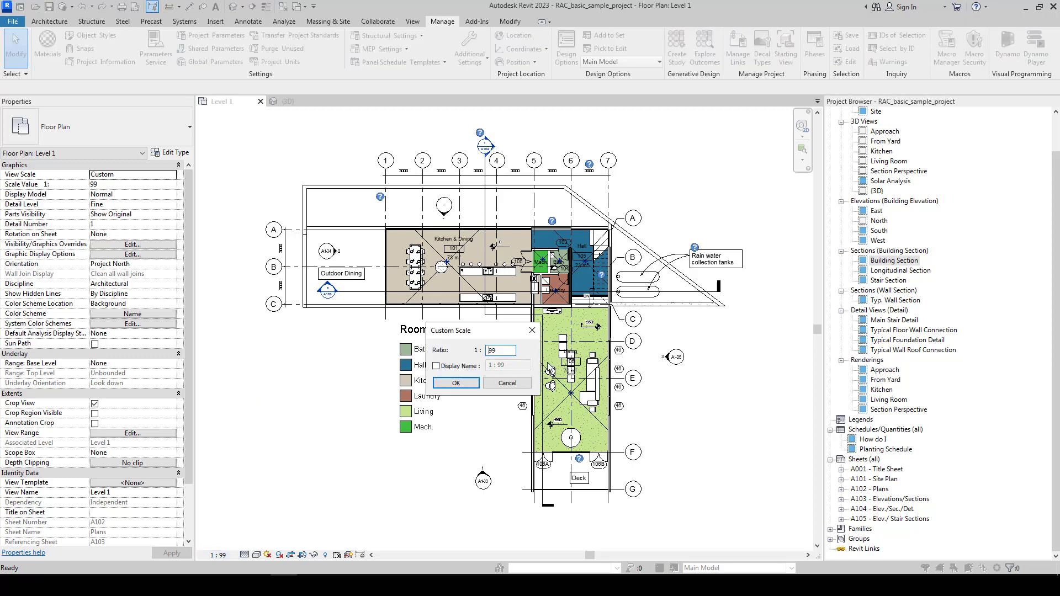
{"action": "left_click", "coordinate": [461, 366]}
{"action": "key", "text": "Return"}
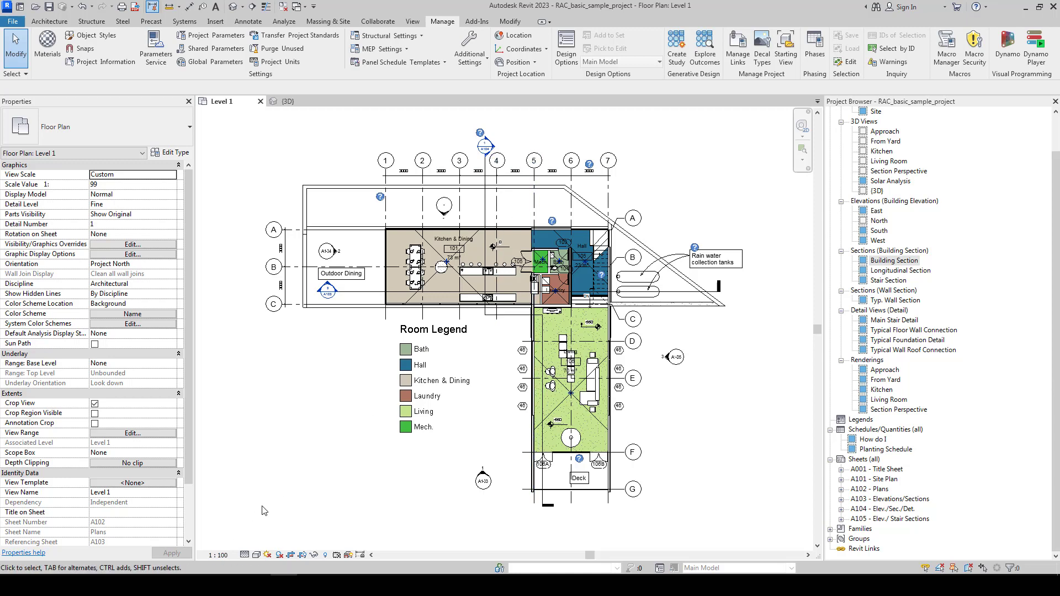
Step: Disable the custom display name, apply the scale, and bring up the view scale list
{"action": "middle_click_drag", "start_coordinate": [301, 403], "coordinate": [284, 484]}
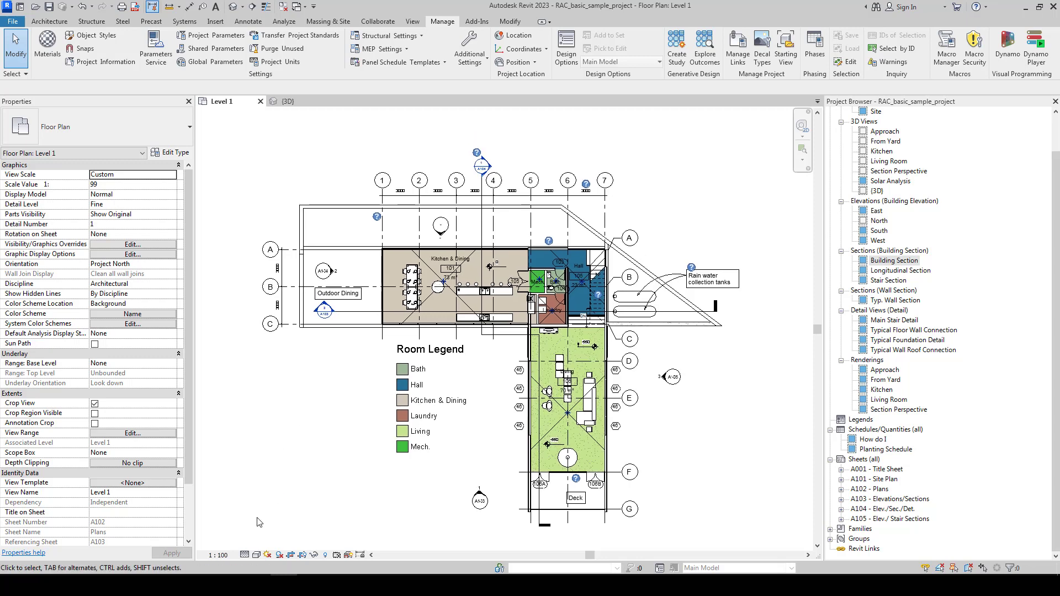
{"action": "middle_click_drag", "start_coordinate": [294, 426], "coordinate": [291, 425]}
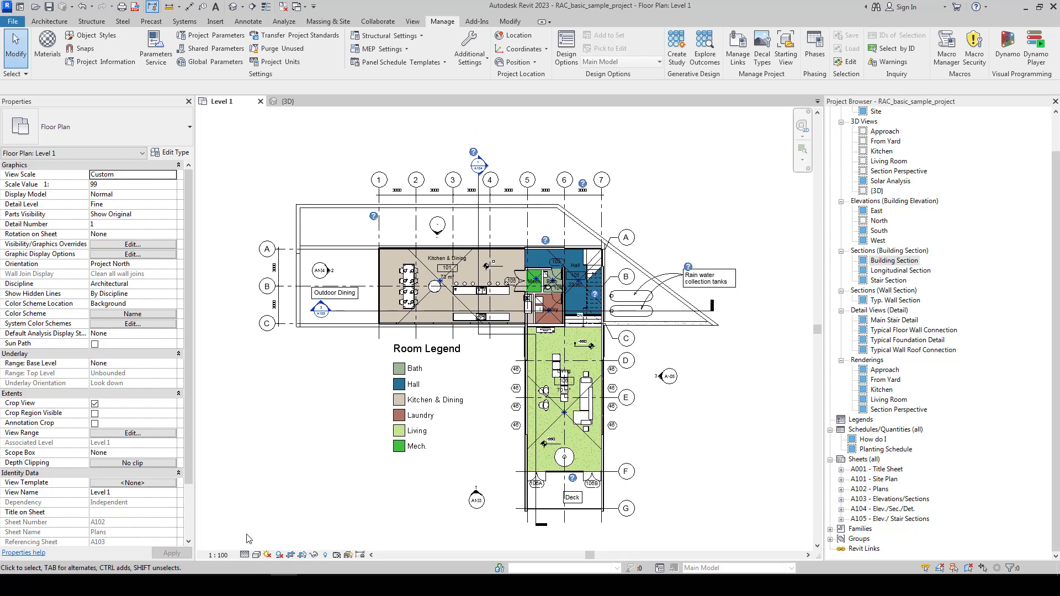
{"action": "left_click", "coordinate": [218, 555]}
{"action": "left_click", "coordinate": [235, 386]}
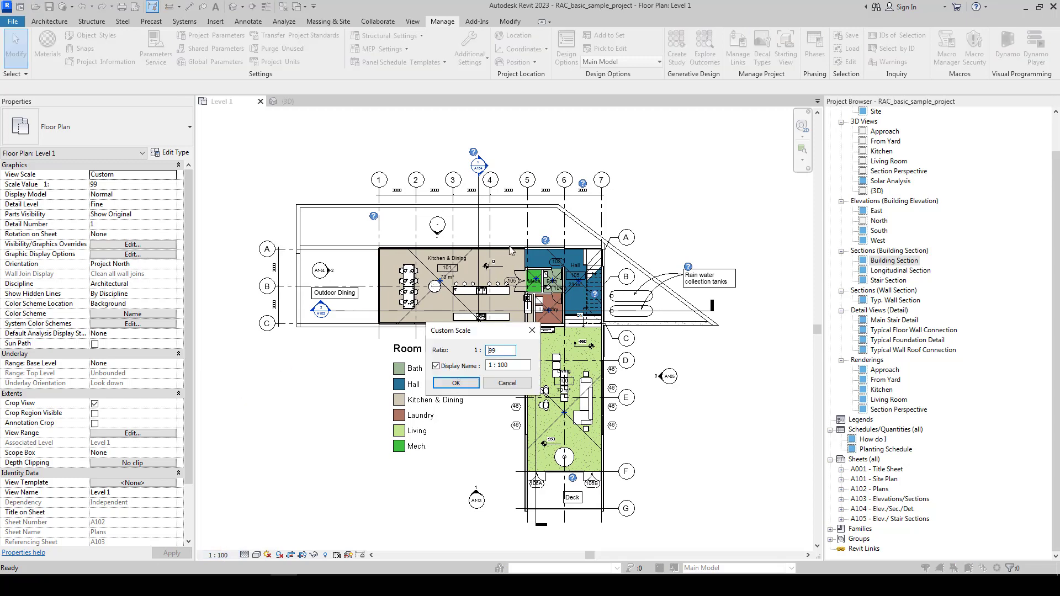
{"action": "left_click", "coordinate": [466, 368]}
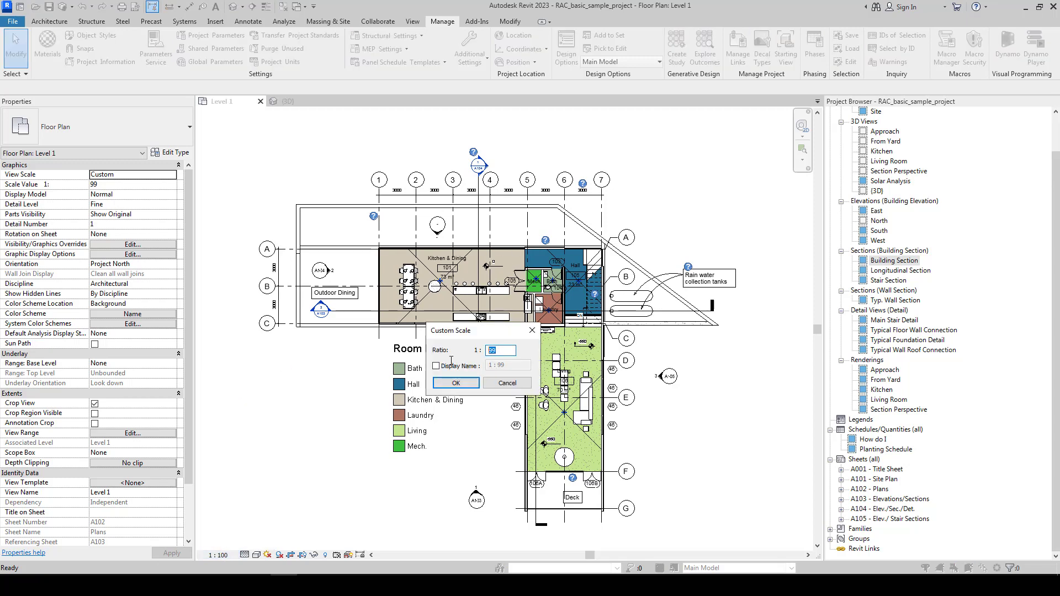
{"action": "type", "text": "100"}
{"action": "left_click", "coordinate": [454, 383]}
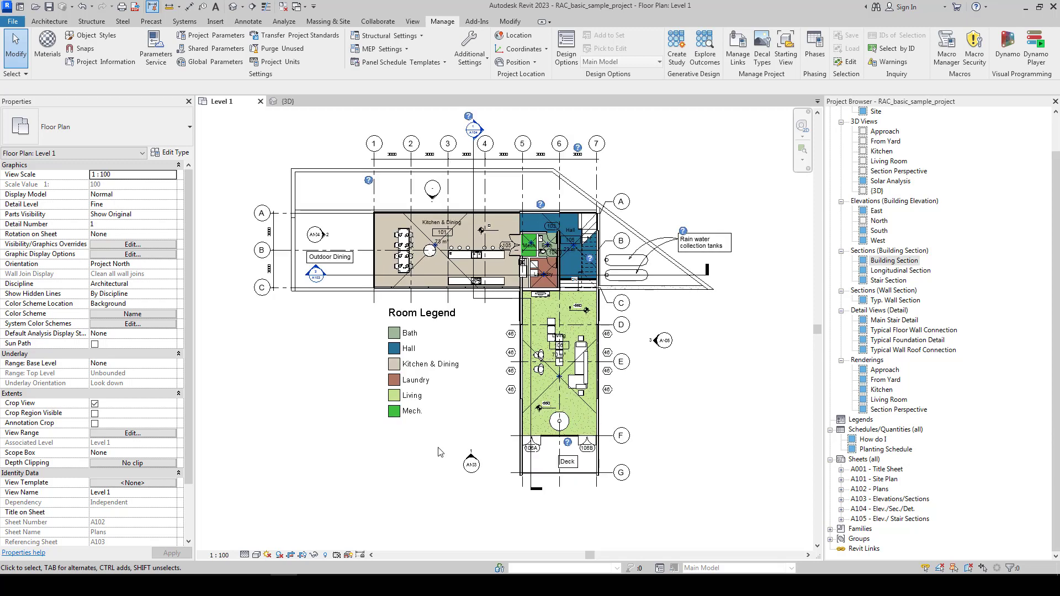
{"action": "left_click", "coordinate": [222, 555]}
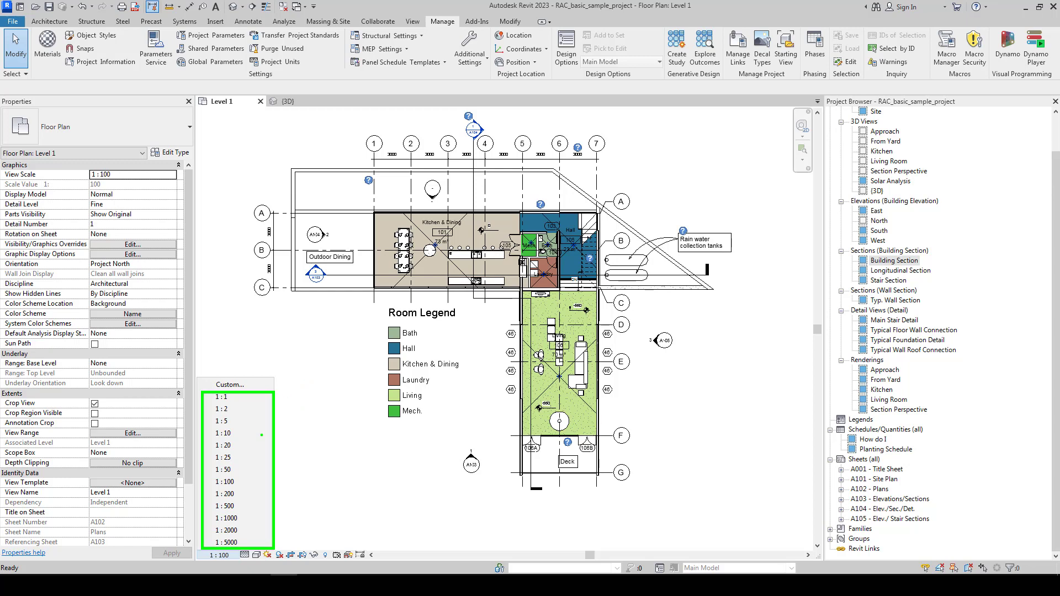
Step: Set the plan to 1:1 and review the row 4 model line weights at 1:20 and 1:100
{"action": "left_click", "coordinate": [222, 397]}
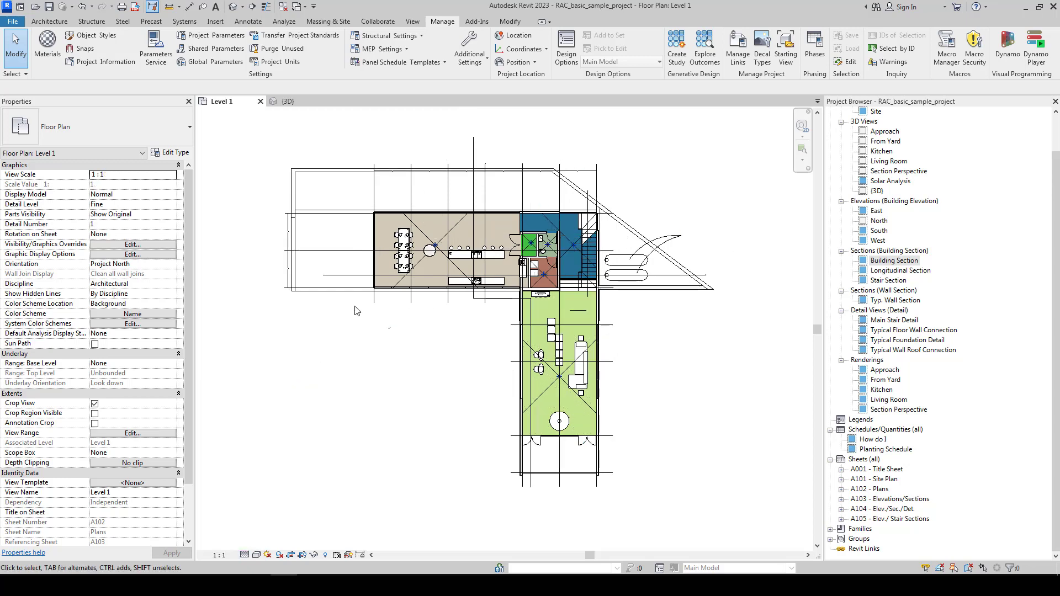
{"action": "left_click", "coordinate": [469, 50]}
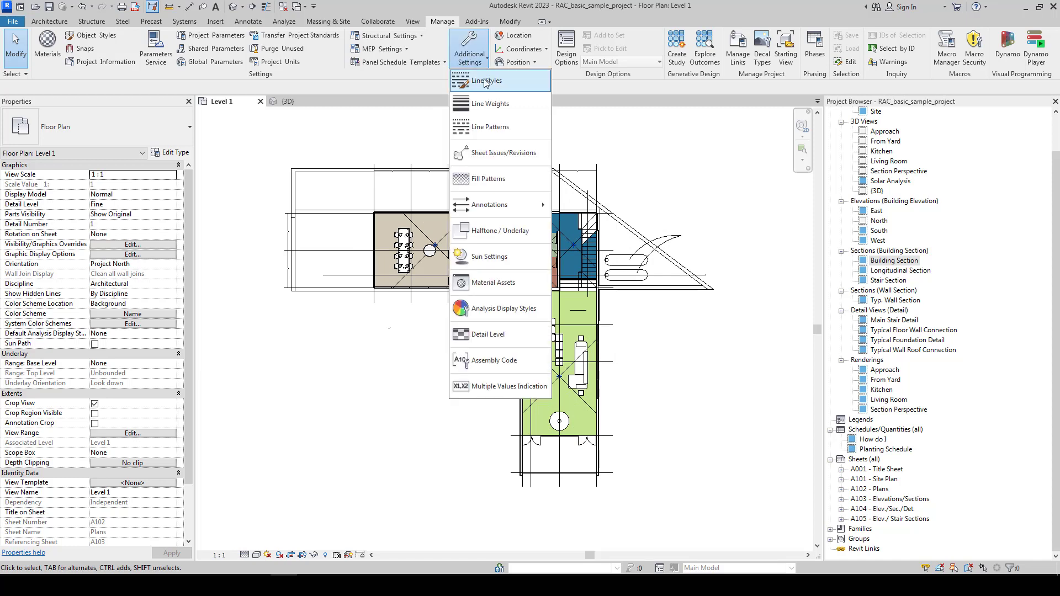
{"action": "left_click", "coordinate": [489, 104]}
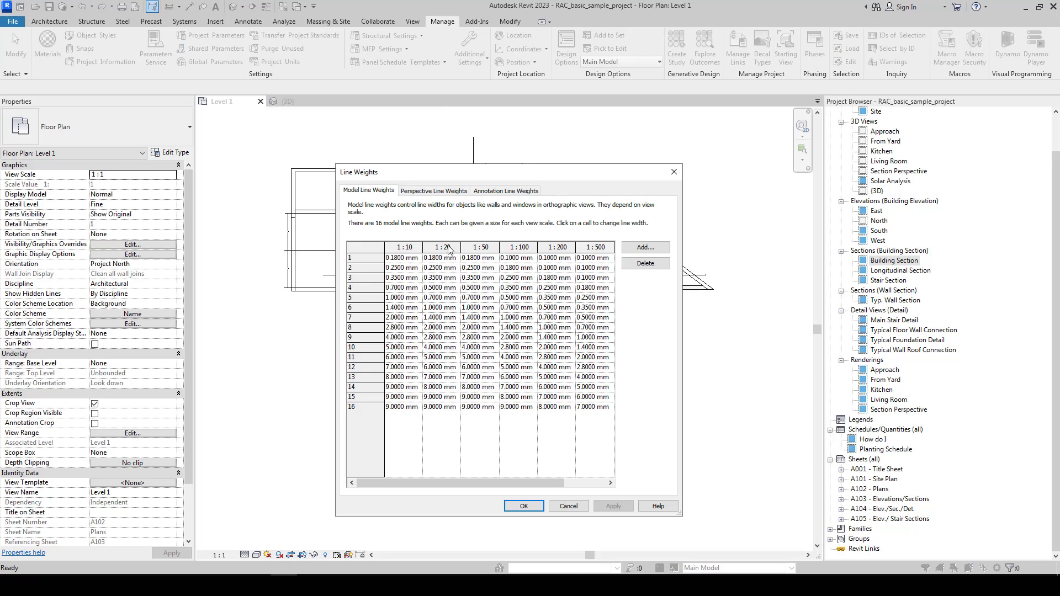
{"action": "left_click", "coordinate": [435, 289]}
{"action": "left_click", "coordinate": [364, 292]}
{"action": "left_click", "coordinate": [509, 288]}
{"action": "left_click", "coordinate": [364, 289]}
Step: Check the row 4 weights at 1:10, 1:50 and larger scales, glance at perspective weights, and close
{"action": "left_click", "coordinate": [418, 291]}
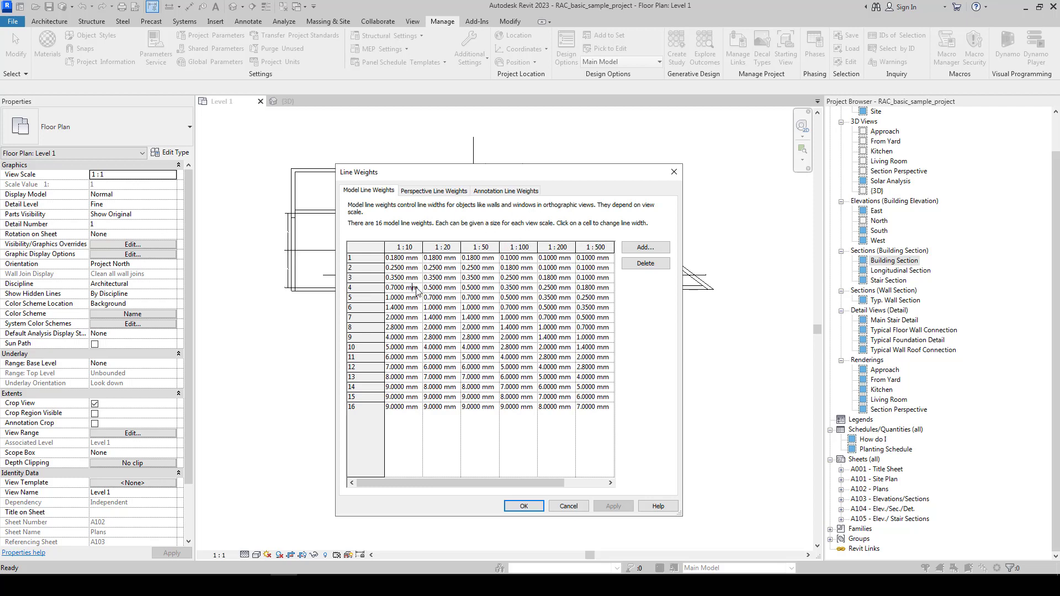
{"action": "left_click", "coordinate": [355, 292]}
{"action": "left_click", "coordinate": [585, 290]}
{"action": "left_click", "coordinate": [475, 292]}
{"action": "left_click", "coordinate": [424, 192]}
{"action": "left_click", "coordinate": [379, 191]}
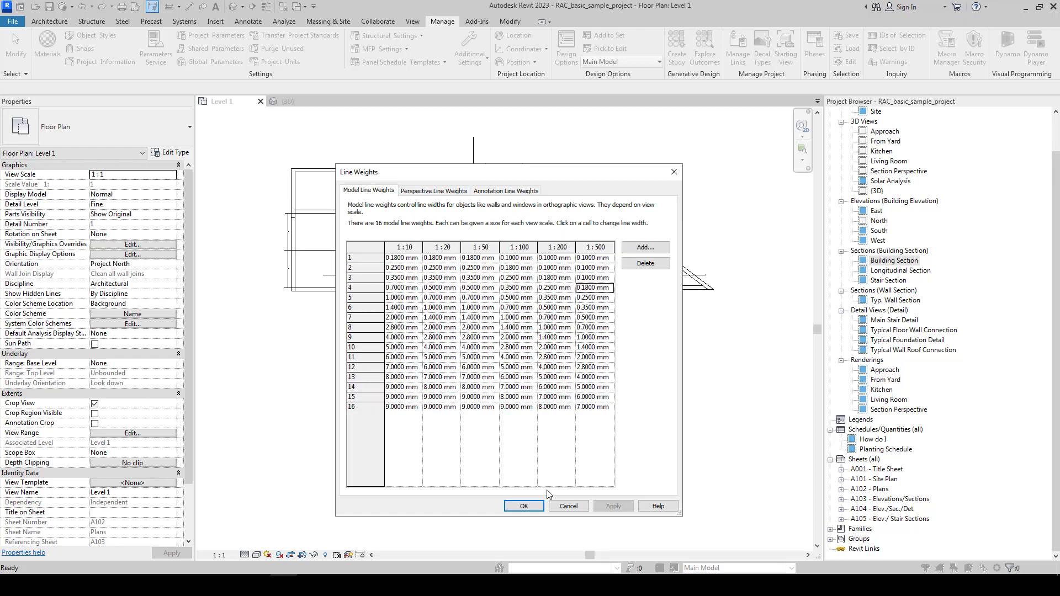
{"action": "left_click", "coordinate": [509, 506]}
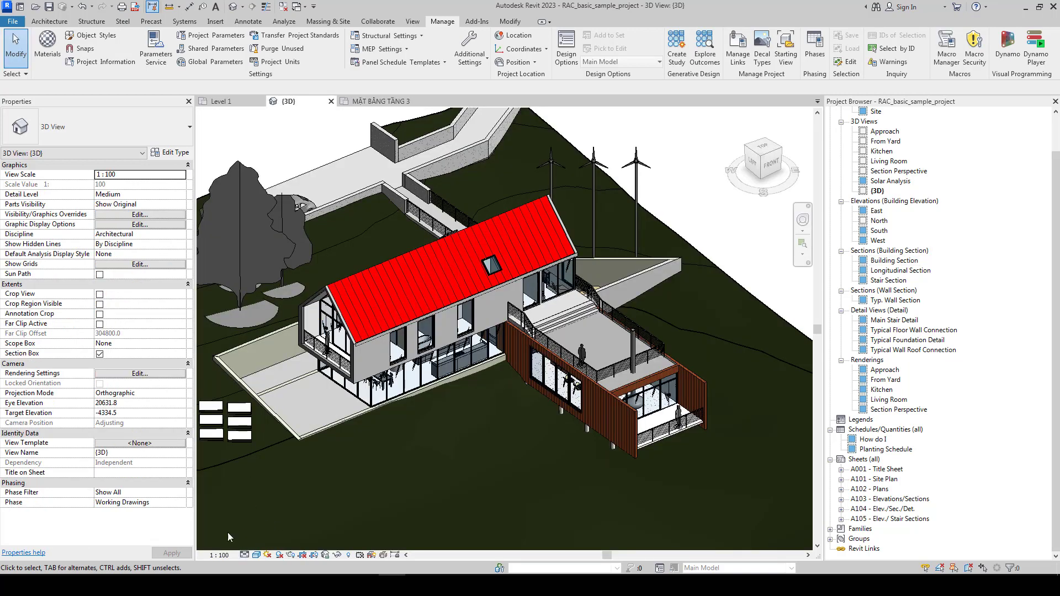
{"action": "left_click", "coordinate": [244, 559]}
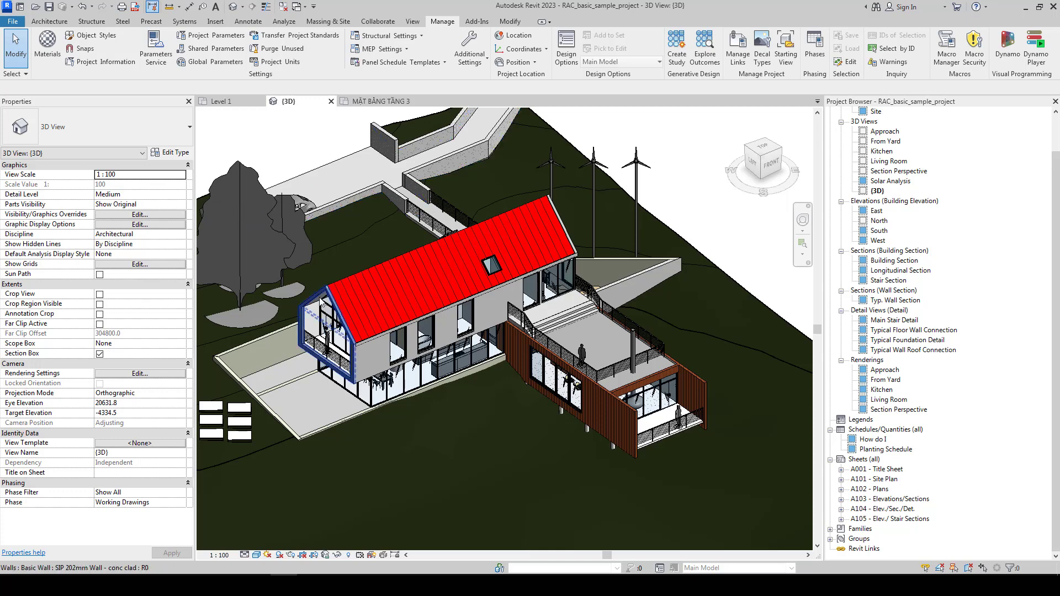
{"action": "left_click", "coordinate": [365, 104]}
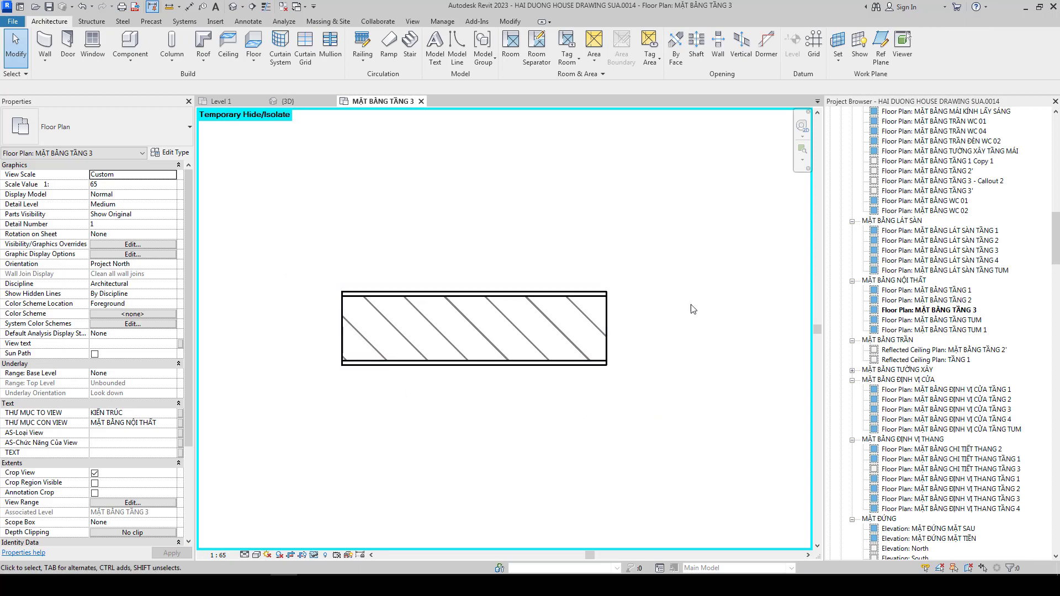
{"action": "left_click", "coordinate": [243, 555]}
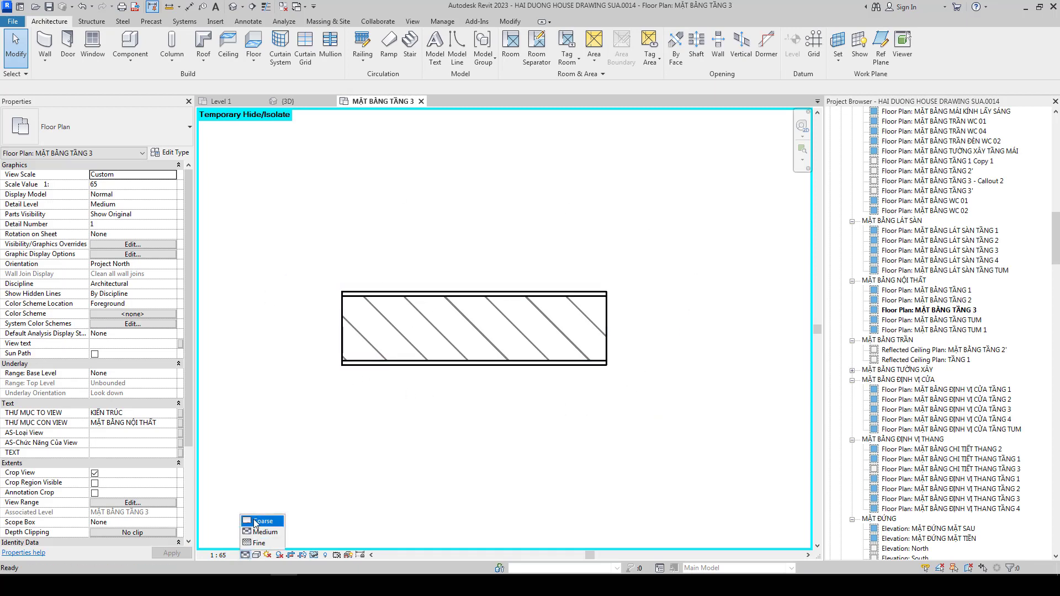
{"action": "left_click", "coordinate": [255, 522]}
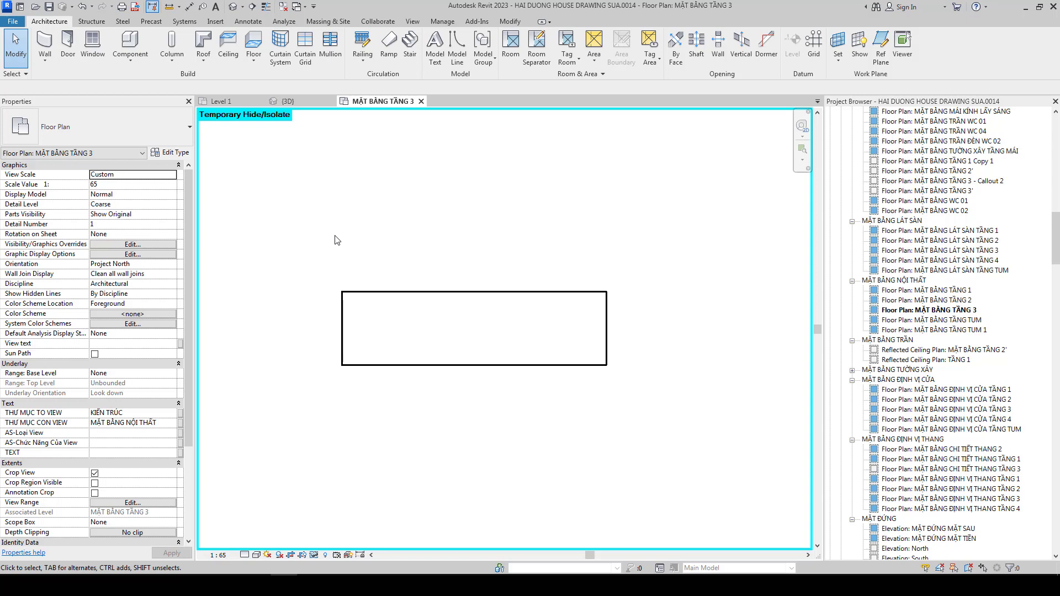
{"action": "left_click", "coordinate": [243, 555]}
{"action": "left_click", "coordinate": [256, 544]}
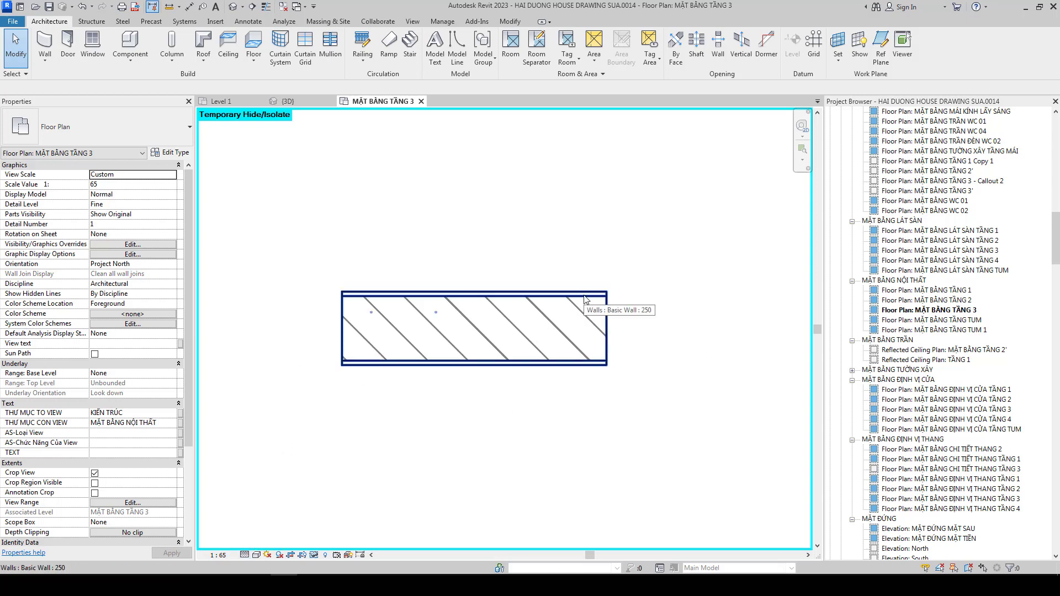
{"action": "left_click", "coordinate": [245, 555]}
{"action": "left_click", "coordinate": [255, 533]}
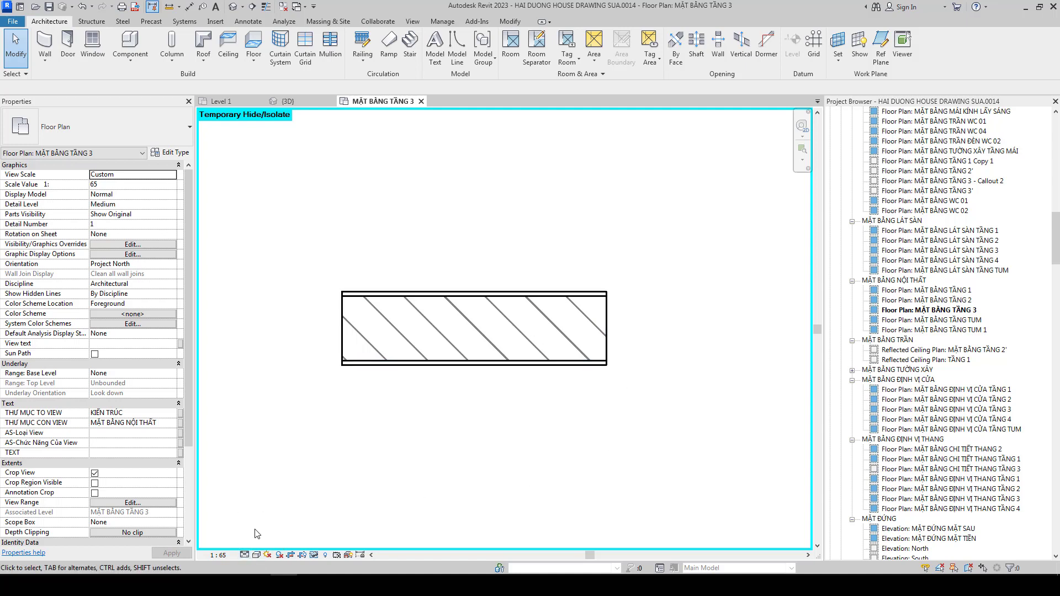
{"action": "left_click", "coordinate": [293, 103]}
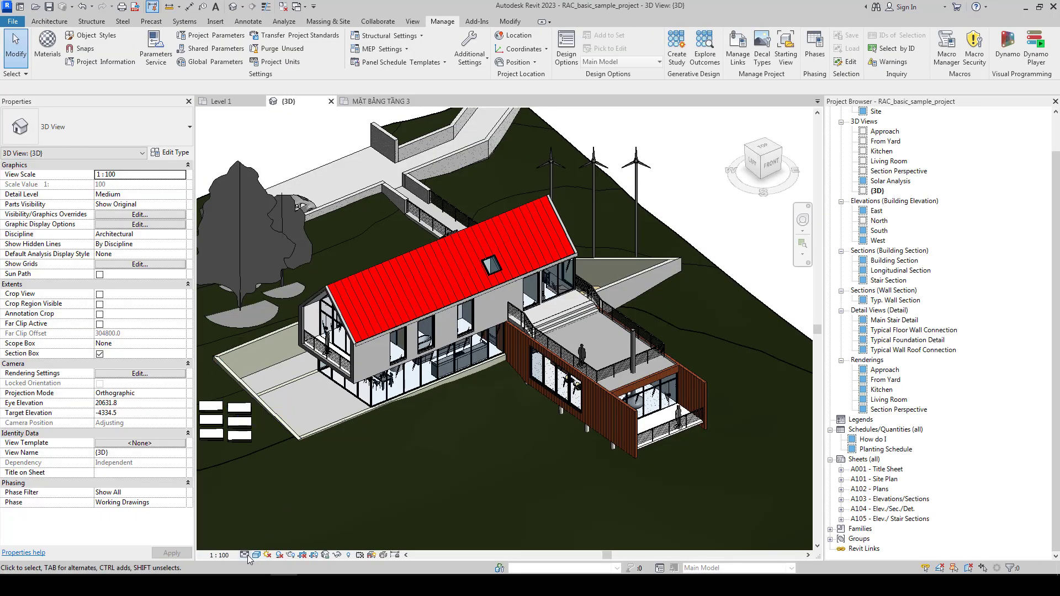
Step: Dismiss the Detail Level choices unchanged at medium, then show the Visual Style list
{"action": "left_click", "coordinate": [245, 555]}
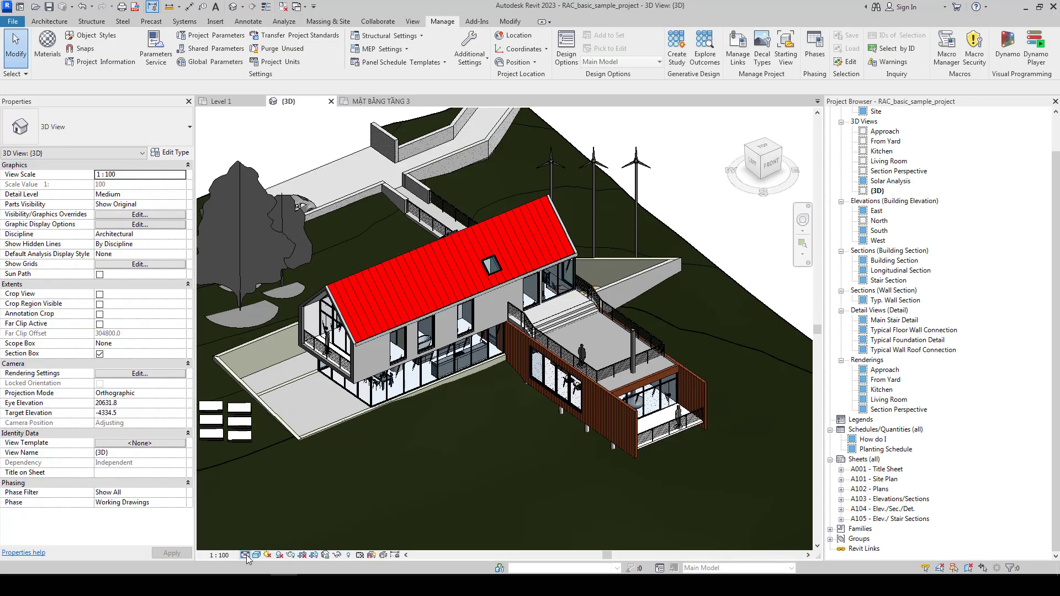
{"action": "left_click", "coordinate": [245, 555]}
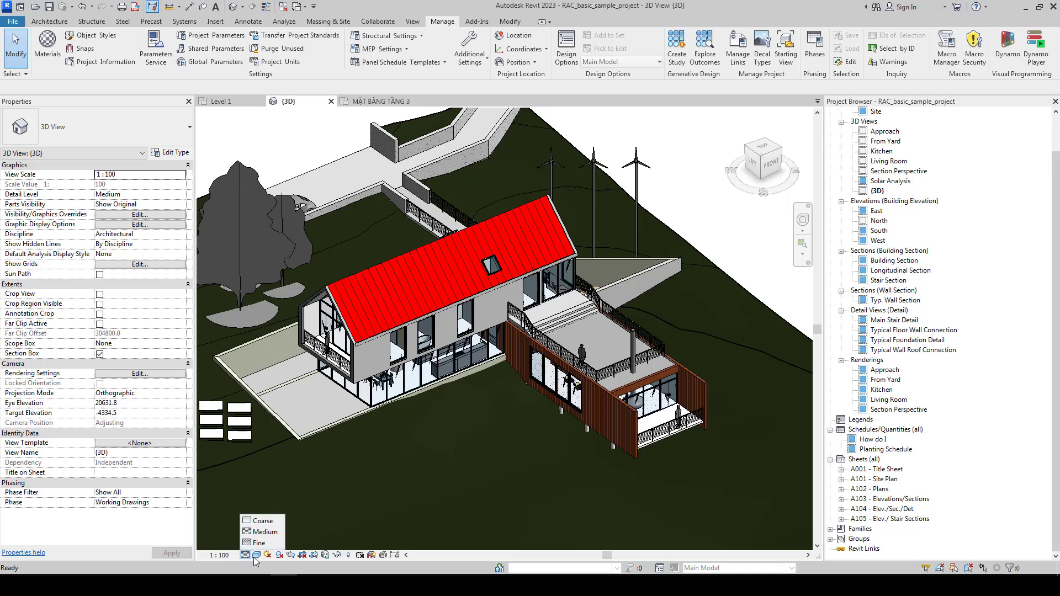
{"action": "left_click", "coordinate": [633, 234]}
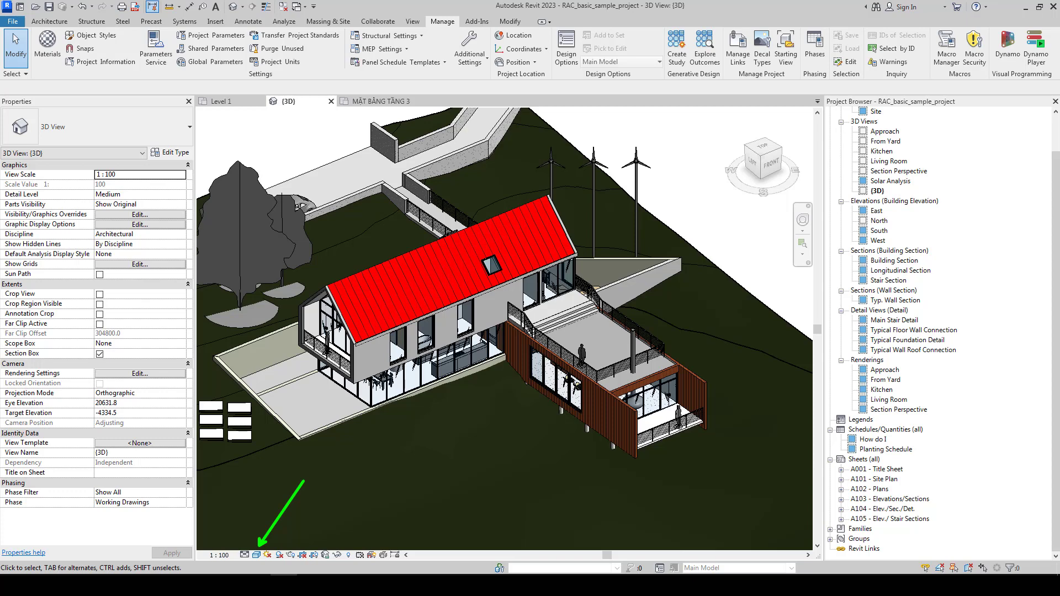
{"action": "left_click", "coordinate": [256, 555]}
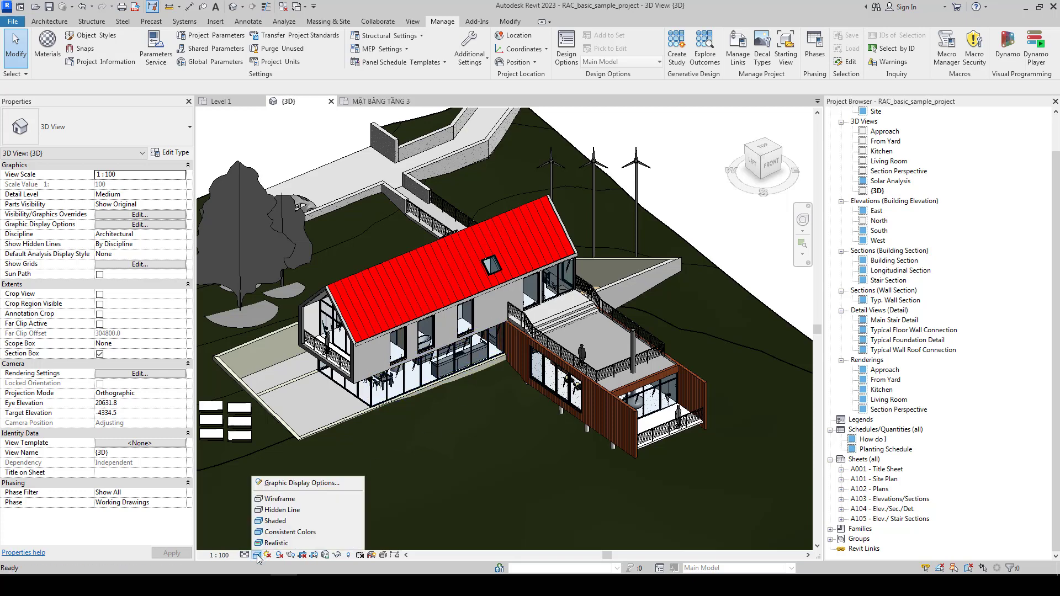
Step: Show the house in Wireframe and select the bathtub while zooming in
{"action": "left_click", "coordinate": [291, 500]}
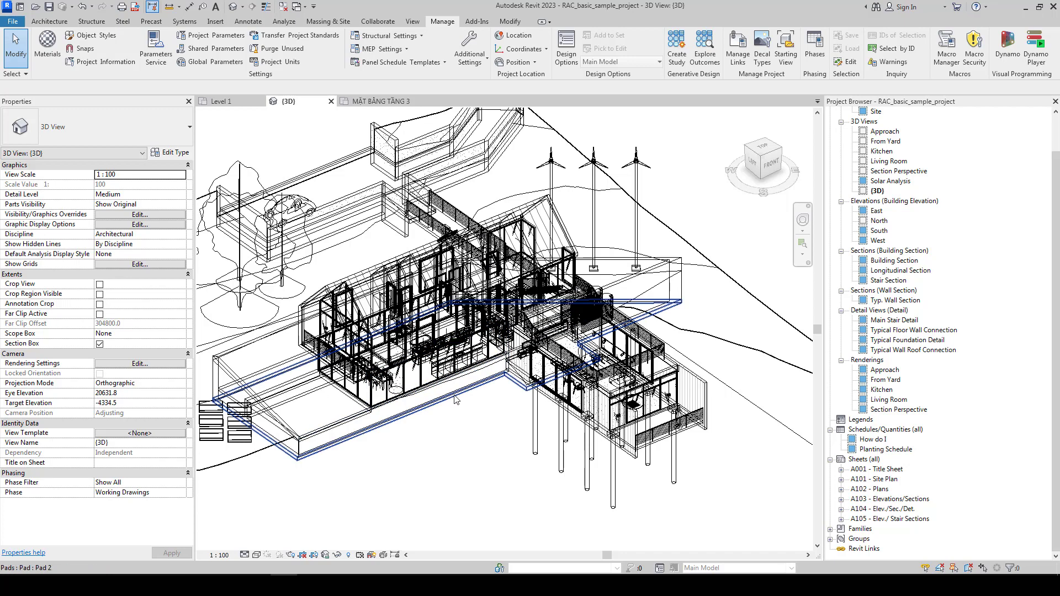
{"action": "scroll", "coordinate": [456, 400], "scroll_direction": "up", "scroll_amount": 2}
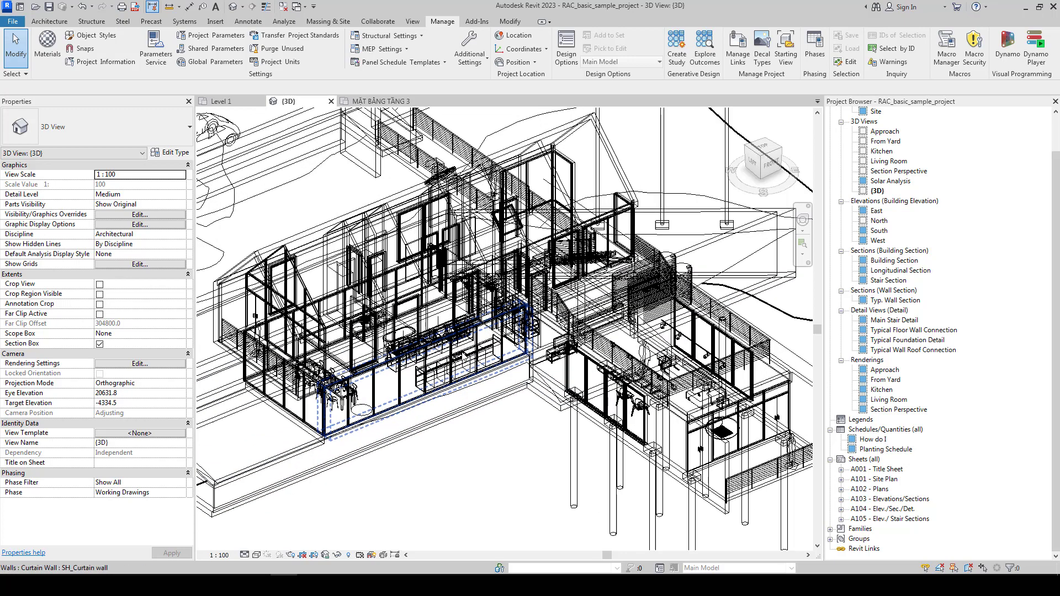
{"action": "scroll", "coordinate": [457, 375], "scroll_direction": "up", "scroll_amount": 1}
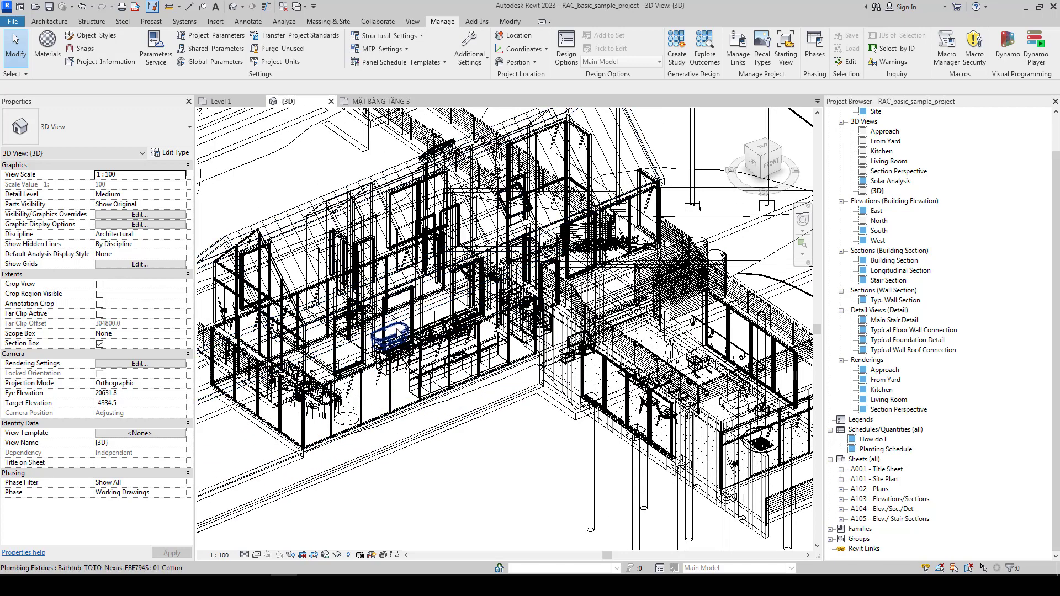
{"action": "left_click", "coordinate": [396, 332]}
{"action": "scroll", "coordinate": [393, 335], "scroll_direction": "down", "scroll_amount": 4}
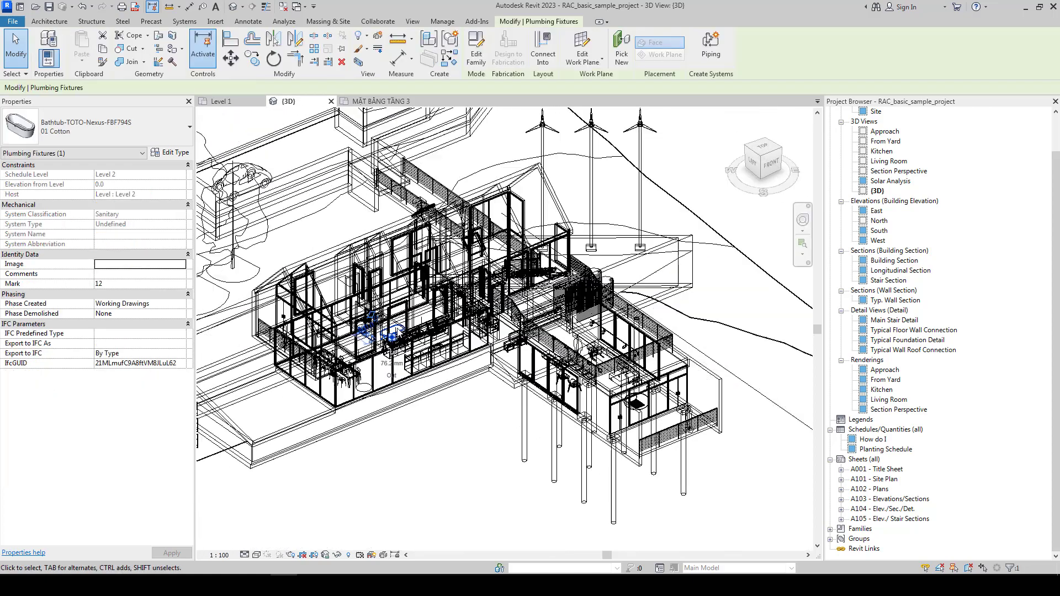
{"action": "middle_click_drag", "start_coordinate": [393, 335], "coordinate": [354, 261]}
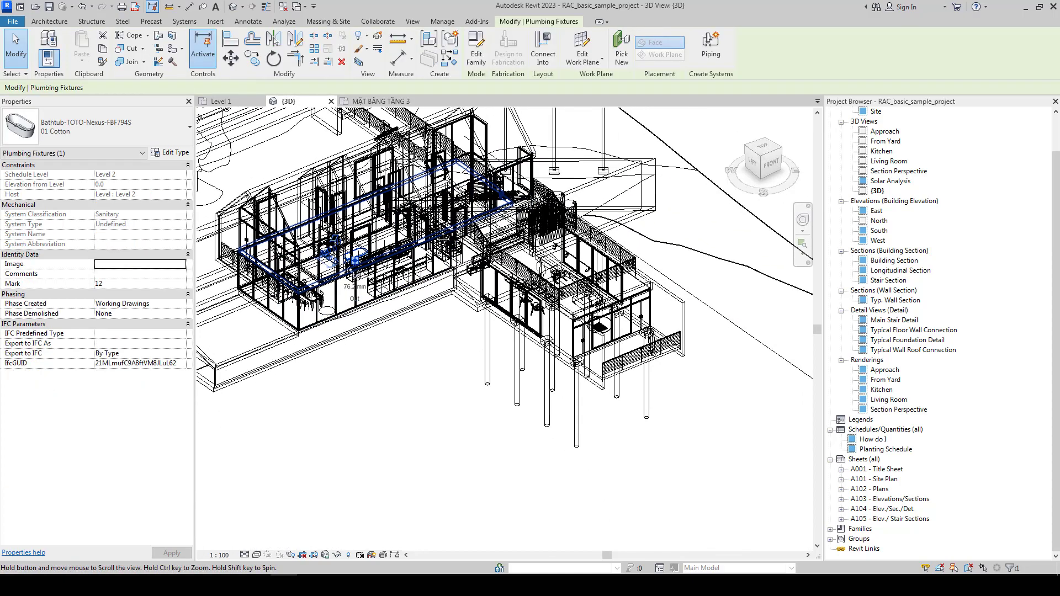
Step: Return the house to the Realistic coloured style and zoom in on the wing
{"action": "left_click", "coordinate": [256, 554]}
{"action": "left_click", "coordinate": [329, 521]}
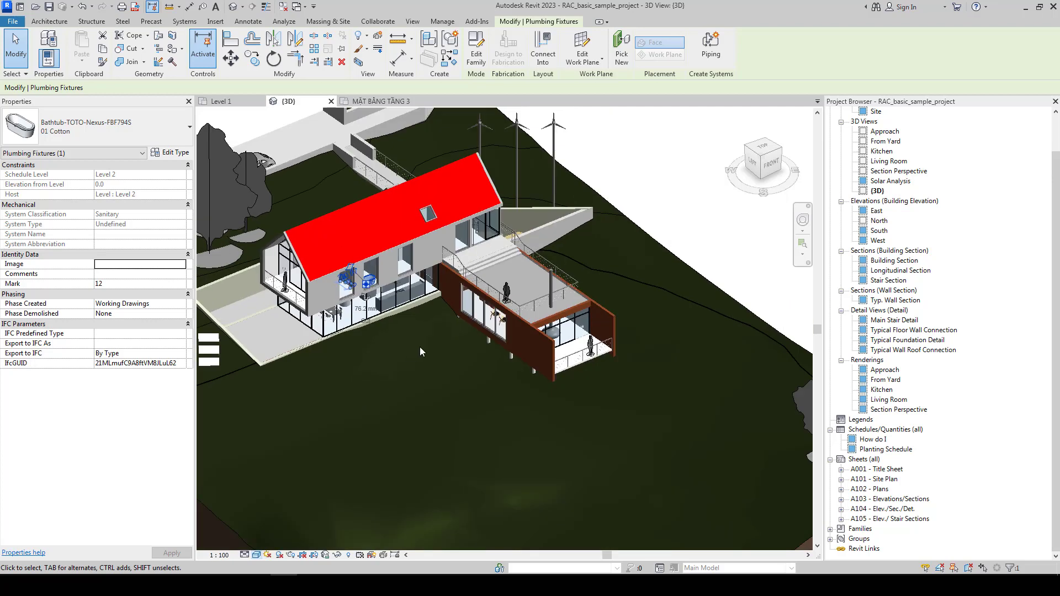
{"action": "scroll", "coordinate": [420, 351], "scroll_direction": "up", "scroll_amount": 5}
{"action": "mouse_move", "coordinate": [420, 348]}
{"action": "middle_mouse_down"}
{"action": "mouse_move", "coordinate": [429, 358]}
{"action": "mouse_move", "coordinate": [387, 338]}
{"action": "middle_mouse_up"}
{"action": "scroll", "coordinate": [557, 420], "scroll_direction": "up", "scroll_amount": 3}
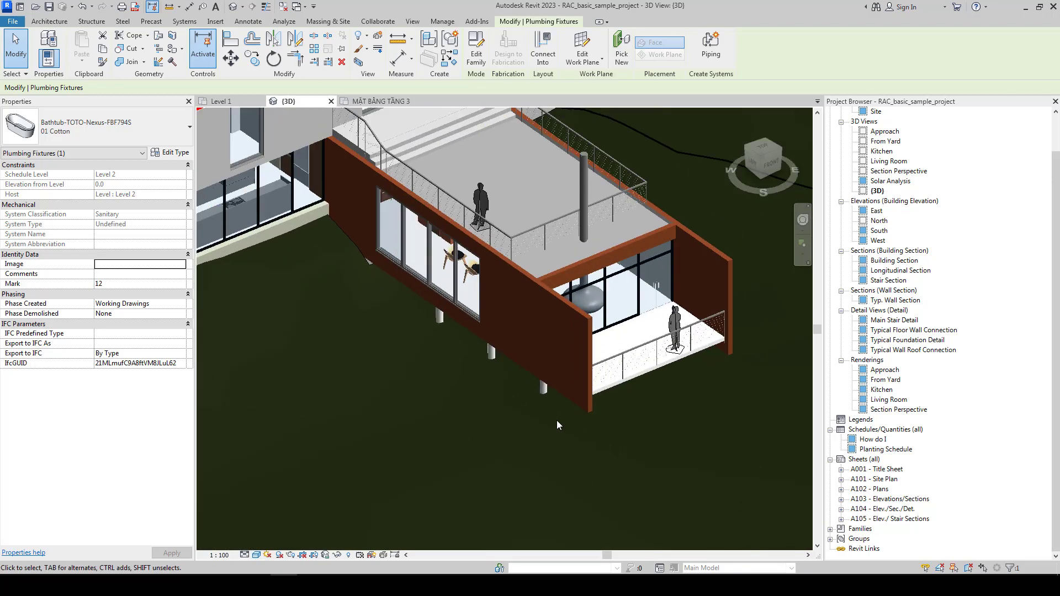
{"action": "scroll", "coordinate": [662, 424], "scroll_direction": "down", "scroll_amount": 3}
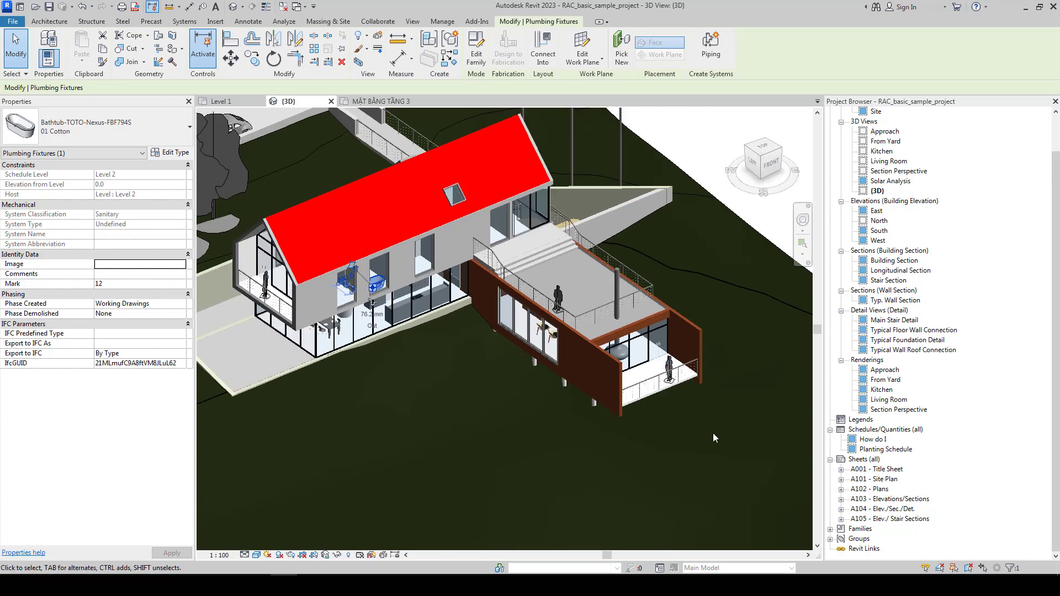
{"action": "scroll", "coordinate": [710, 433], "scroll_direction": "up", "scroll_amount": 2}
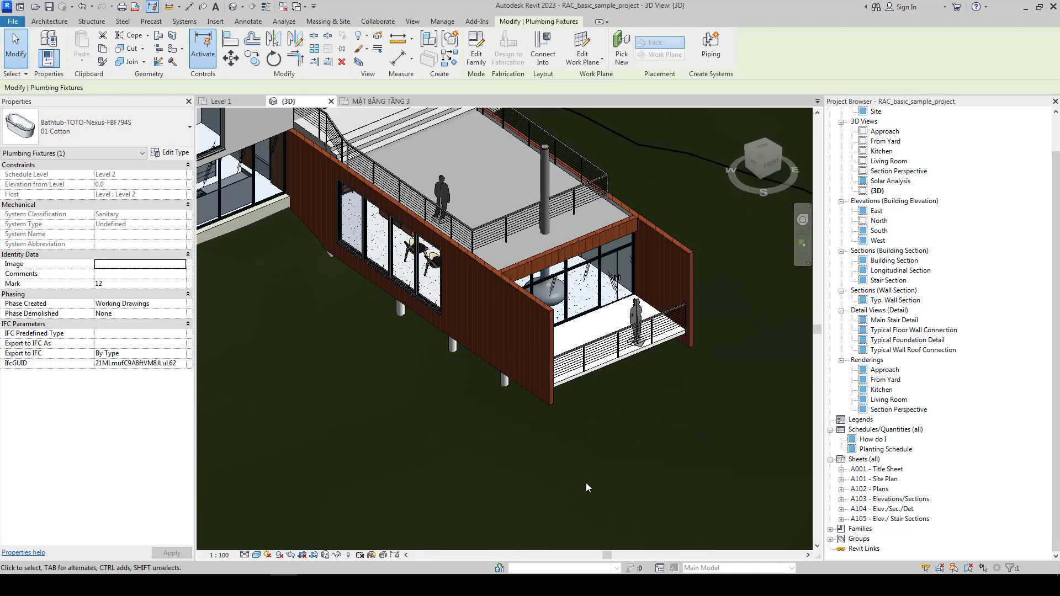
{"action": "left_click", "coordinate": [256, 555]}
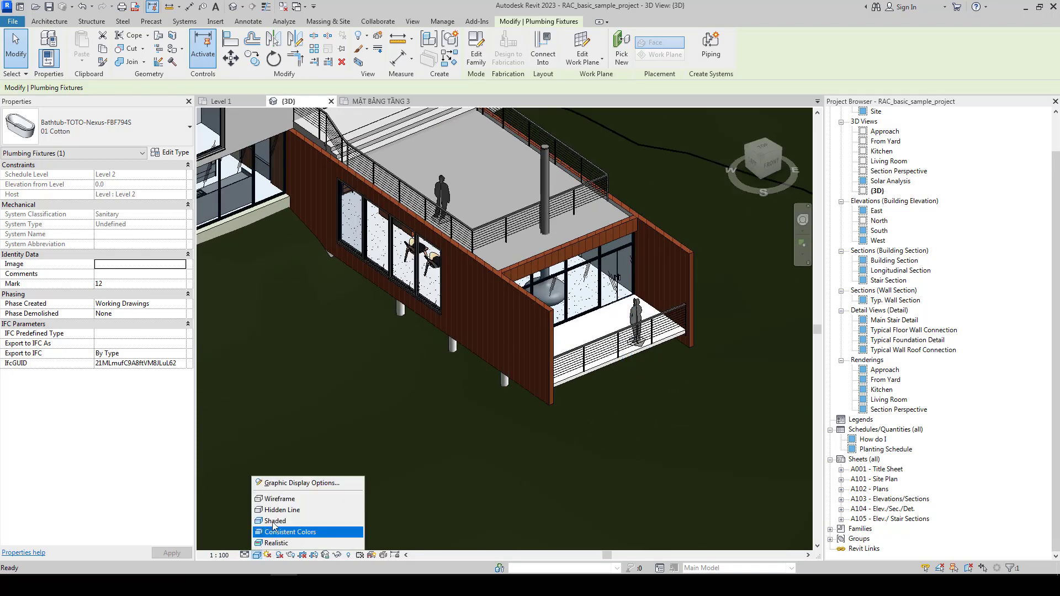
Step: Clear the bathtub selection and switch the house to the Hidden Line style
{"action": "left_click", "coordinate": [288, 498]}
{"action": "mouse_move", "coordinate": [422, 453]}
{"action": "middle_mouse_down"}
{"action": "mouse_move", "coordinate": [350, 381]}
{"action": "mouse_move", "coordinate": [410, 388]}
{"action": "middle_mouse_up"}
{"action": "left_click", "coordinate": [410, 388]}
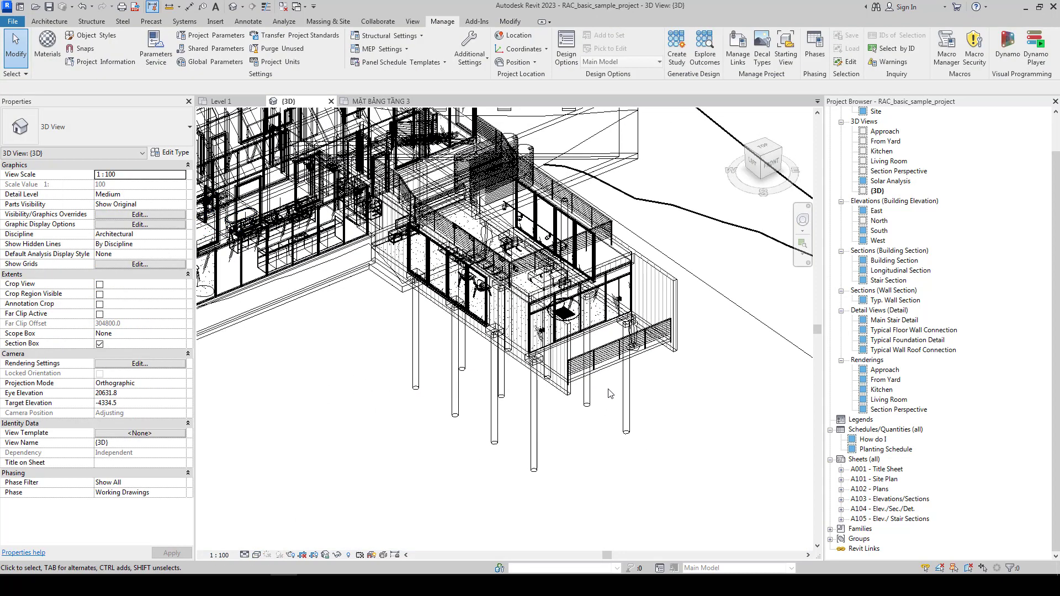
{"action": "left_click", "coordinate": [256, 555]}
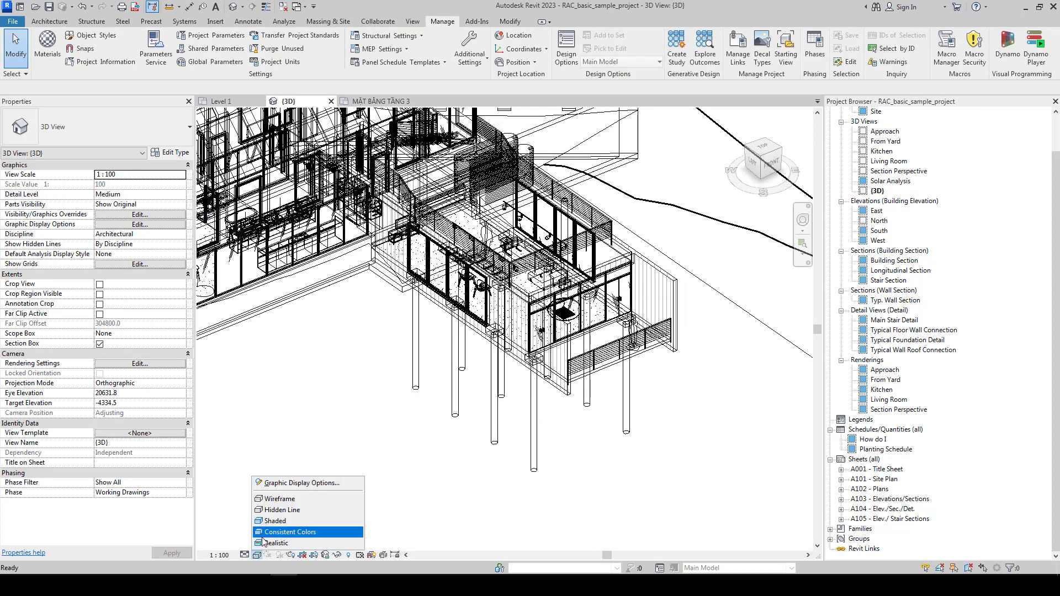
{"action": "left_click", "coordinate": [274, 510]}
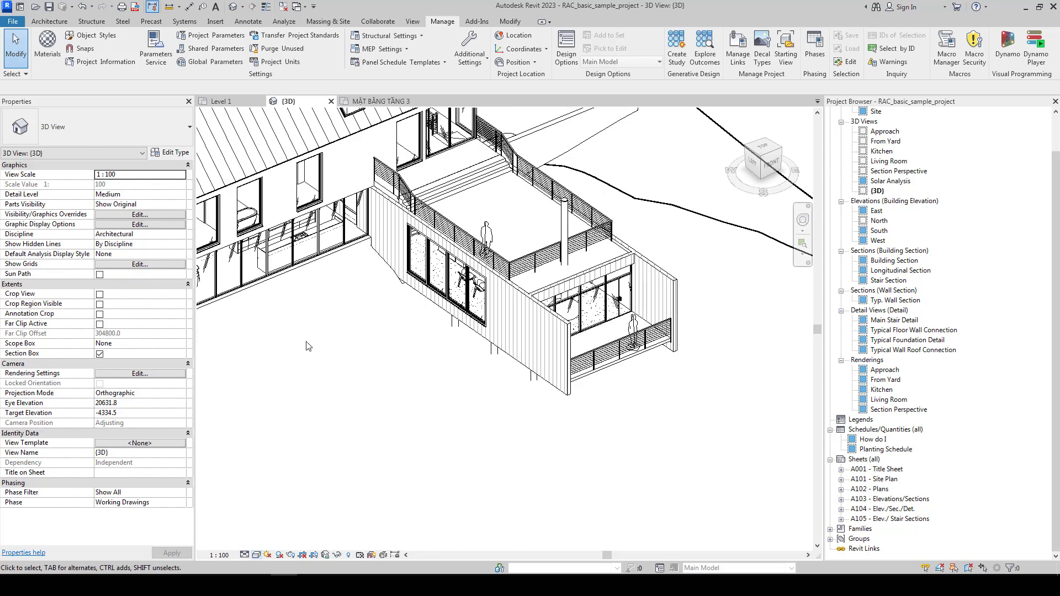
Step: Zoom and pan around the hidden-line house to view it near and far
{"action": "scroll", "coordinate": [447, 435], "scroll_direction": "up", "scroll_amount": 2}
{"action": "scroll", "coordinate": [447, 434], "scroll_direction": "up", "scroll_amount": 2}
{"action": "scroll", "coordinate": [448, 434], "scroll_direction": "down", "scroll_amount": 2}
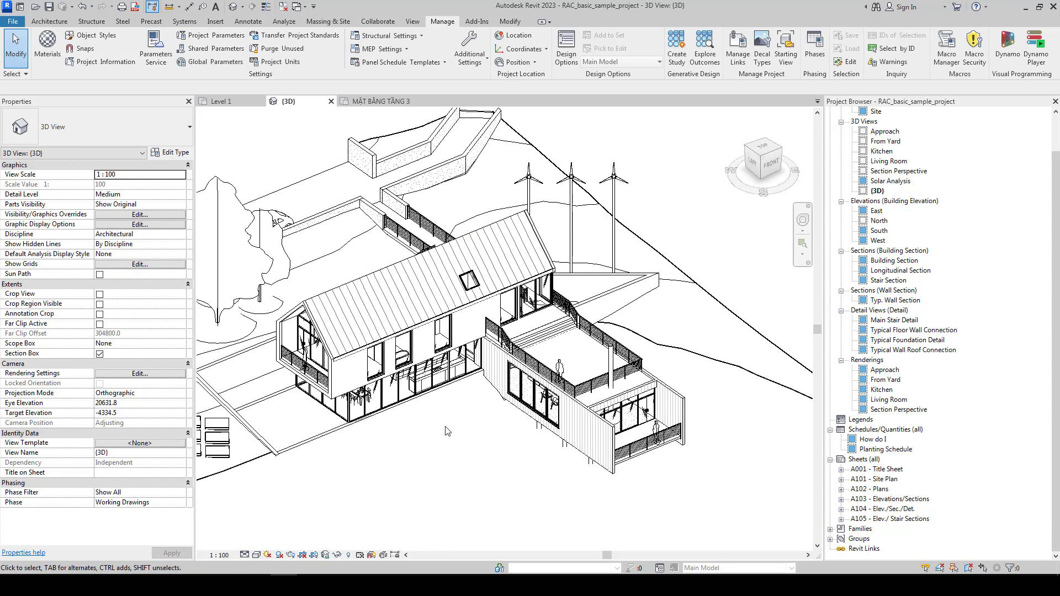
{"action": "mouse_move", "coordinate": [447, 431]}
{"action": "middle_mouse_down"}
{"action": "mouse_move", "coordinate": [450, 462]}
{"action": "mouse_move", "coordinate": [487, 447]}
{"action": "middle_mouse_up"}
{"action": "scroll", "coordinate": [455, 460], "scroll_direction": "up", "scroll_amount": 2}
{"action": "scroll", "coordinate": [487, 446], "scroll_direction": "down", "scroll_amount": 1}
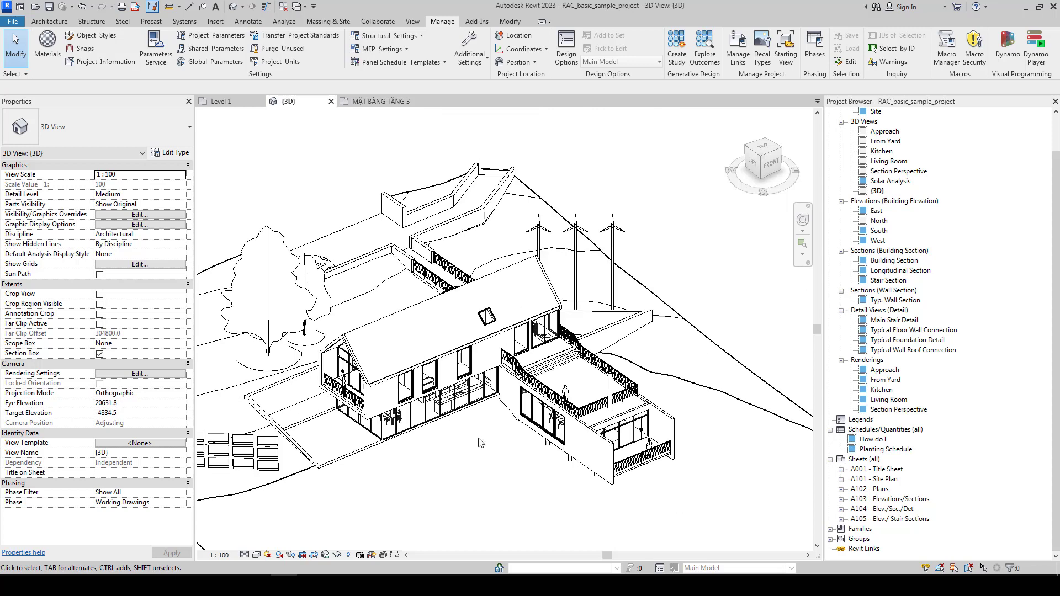
{"action": "scroll", "coordinate": [483, 444], "scroll_direction": "down", "scroll_amount": 1}
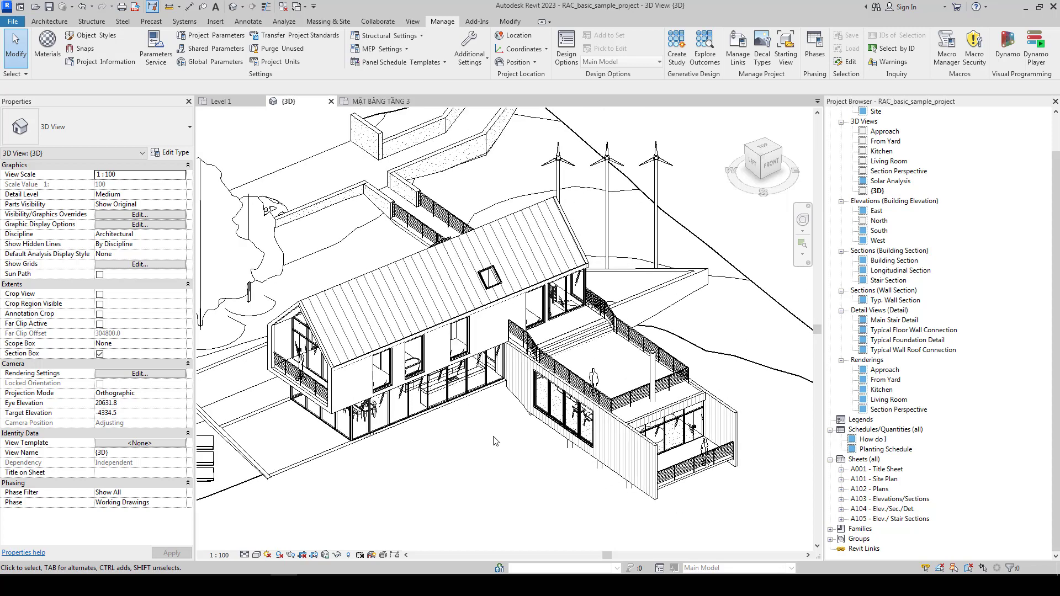
{"action": "scroll", "coordinate": [517, 450], "scroll_direction": "down", "scroll_amount": 1}
{"action": "scroll", "coordinate": [516, 456], "scroll_direction": "down", "scroll_amount": 1}
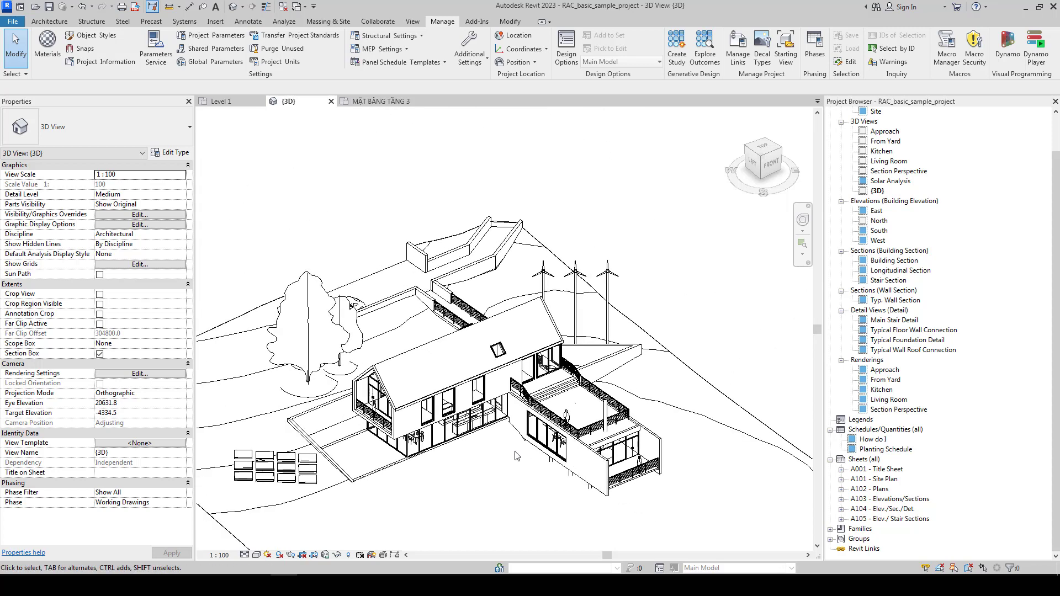
{"action": "scroll", "coordinate": [516, 455], "scroll_direction": "up", "scroll_amount": 2}
{"action": "scroll", "coordinate": [525, 442], "scroll_direction": "up", "scroll_amount": 1}
{"action": "middle_click_drag", "start_coordinate": [491, 412], "coordinate": [415, 437]}
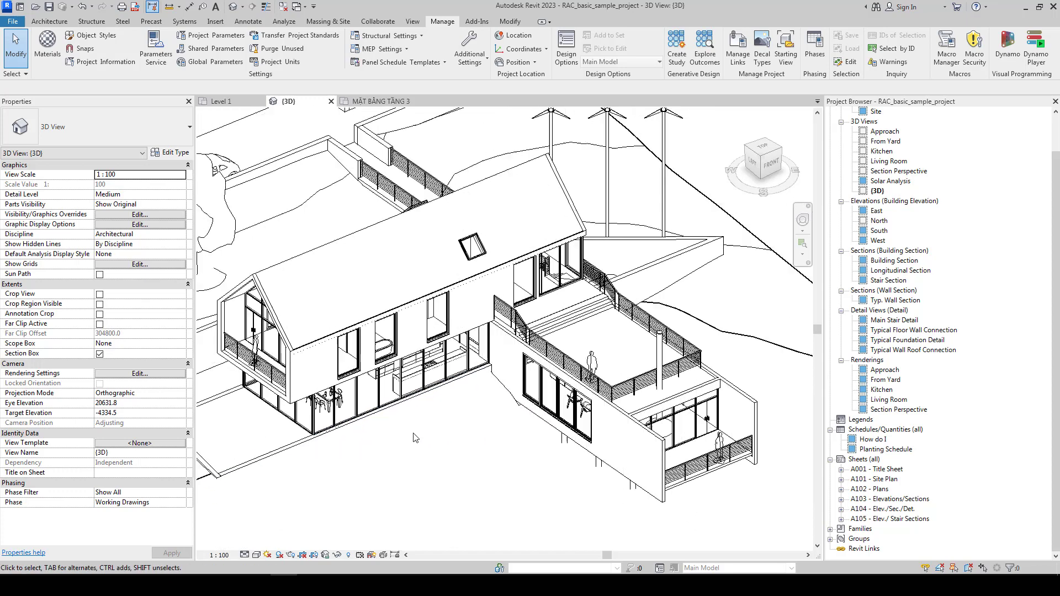
{"action": "left_click", "coordinate": [257, 555]}
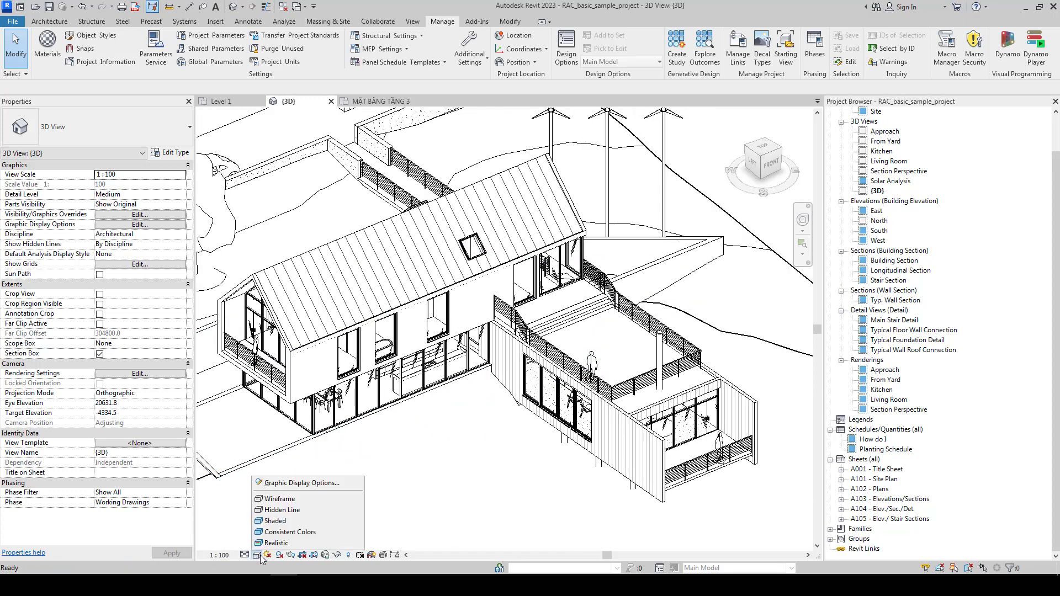
Step: Apply the Shaded visual style and re-frame the house with a slight pan and zoom
{"action": "left_click", "coordinate": [274, 521]}
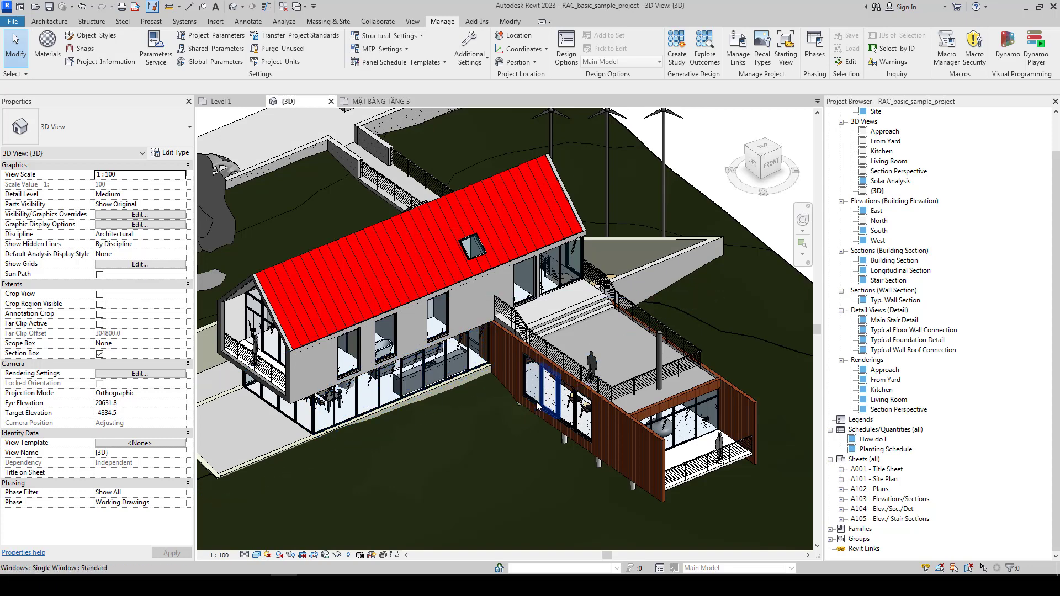
{"action": "middle_click_drag", "start_coordinate": [539, 407], "coordinate": [534, 415]}
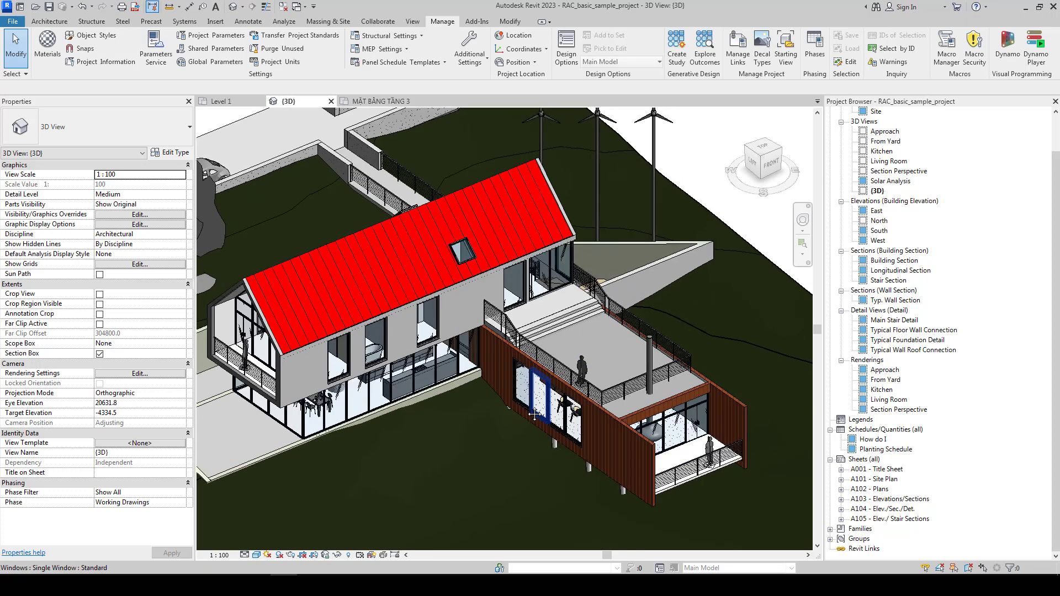
{"action": "scroll", "coordinate": [535, 415], "scroll_direction": "up", "scroll_amount": 3}
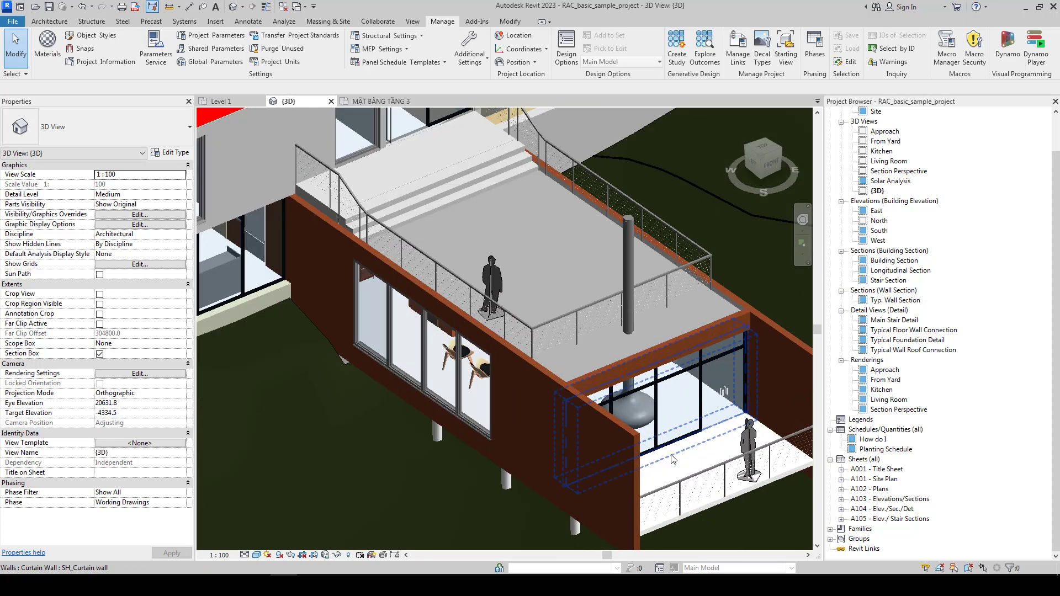
{"action": "scroll", "coordinate": [520, 395], "scroll_direction": "up", "scroll_amount": 2}
{"action": "scroll", "coordinate": [519, 371], "scroll_direction": "down", "scroll_amount": 2}
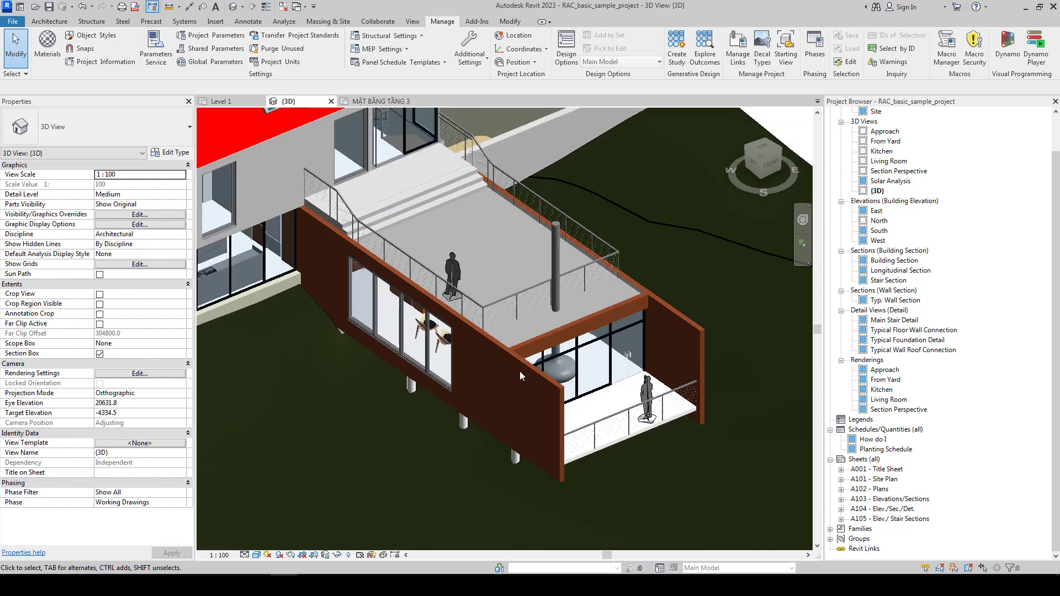
{"action": "left_click", "coordinate": [258, 555]}
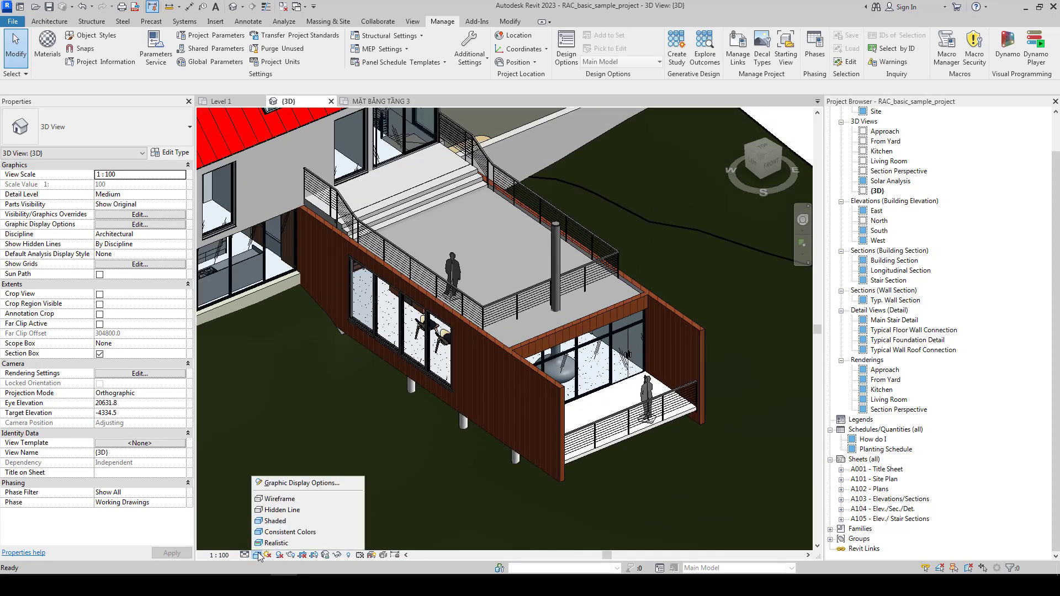
Step: Switch the 3D view to Consistent Colors and zoom around the house
{"action": "left_click", "coordinate": [307, 539]}
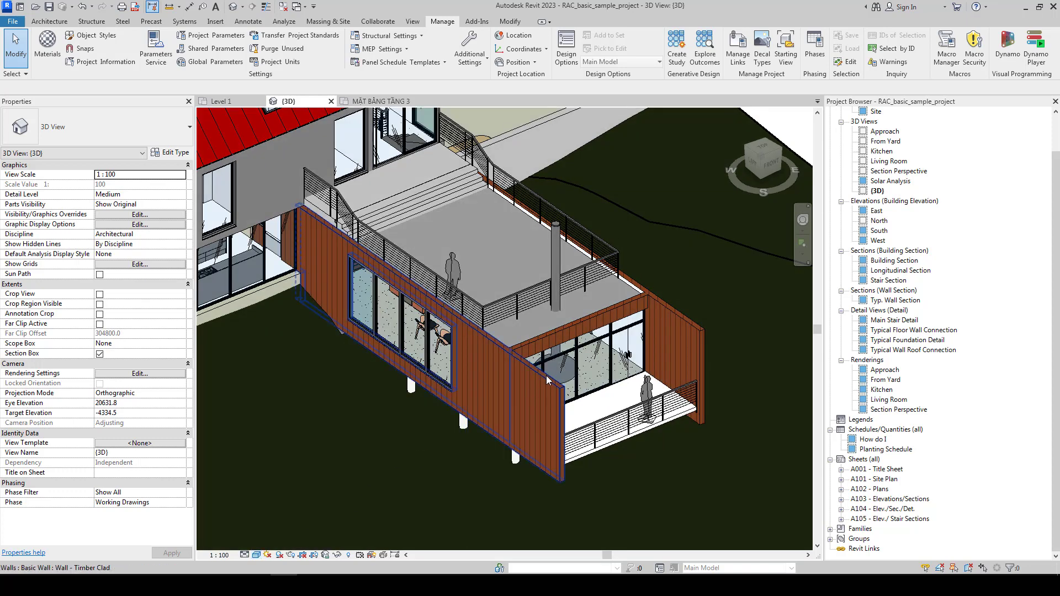
{"action": "scroll", "coordinate": [547, 380], "scroll_direction": "up", "scroll_amount": 1}
{"action": "scroll", "coordinate": [547, 380], "scroll_direction": "down", "scroll_amount": 1}
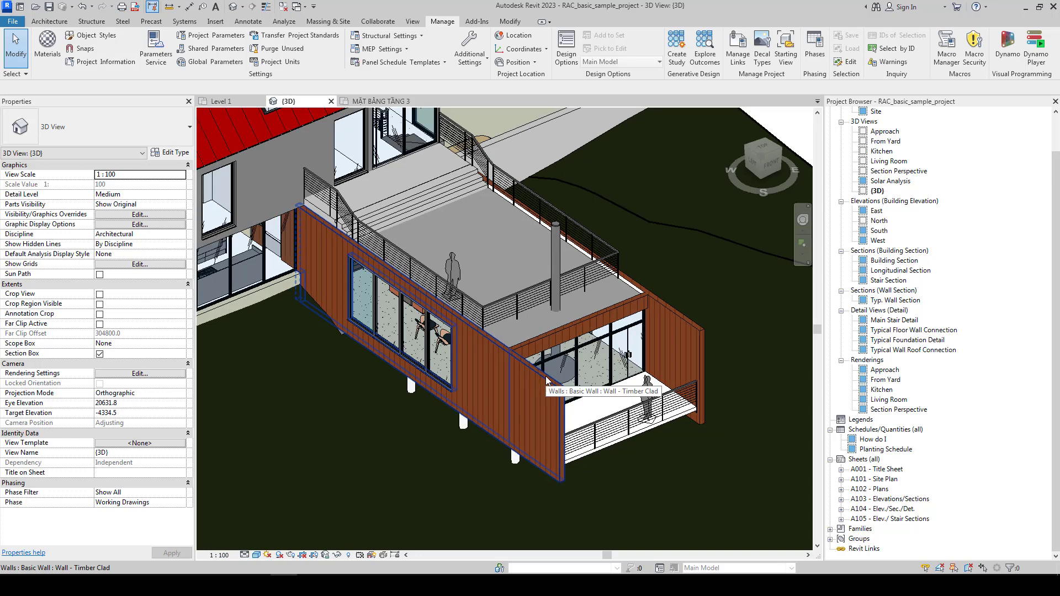
{"action": "scroll", "coordinate": [547, 380], "scroll_direction": "down", "scroll_amount": 1}
{"action": "middle_click_drag", "start_coordinate": [457, 365], "coordinate": [518, 347]}
{"action": "scroll", "coordinate": [497, 354], "scroll_direction": "up", "scroll_amount": 2}
{"action": "scroll", "coordinate": [518, 347], "scroll_direction": "up", "scroll_amount": 1}
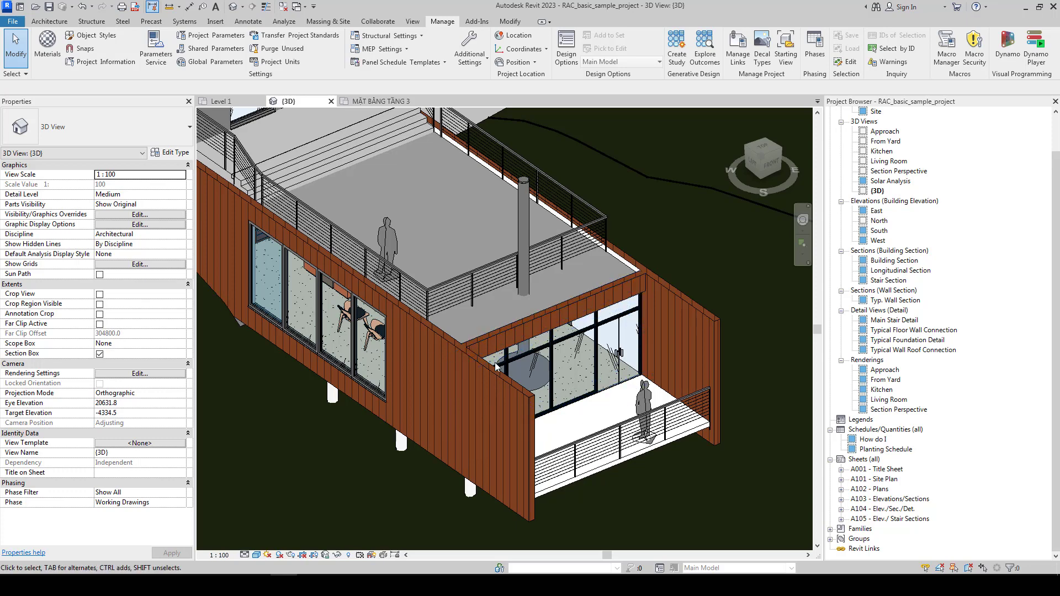
{"action": "scroll", "coordinate": [420, 352], "scroll_direction": "down", "scroll_amount": 2}
{"action": "scroll", "coordinate": [430, 279], "scroll_direction": "up", "scroll_amount": 1}
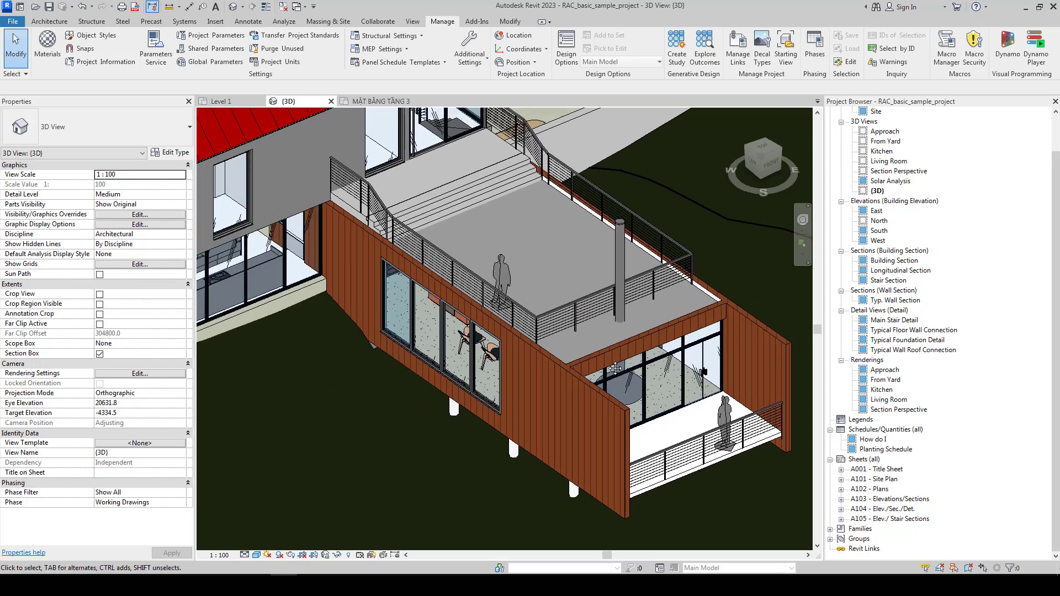
Step: Select the timber-clad wall, pan along the wing, and deselect it
{"action": "left_click", "coordinate": [356, 232]}
{"action": "middle_click_drag", "start_coordinate": [809, 163], "coordinate": [644, 159]}
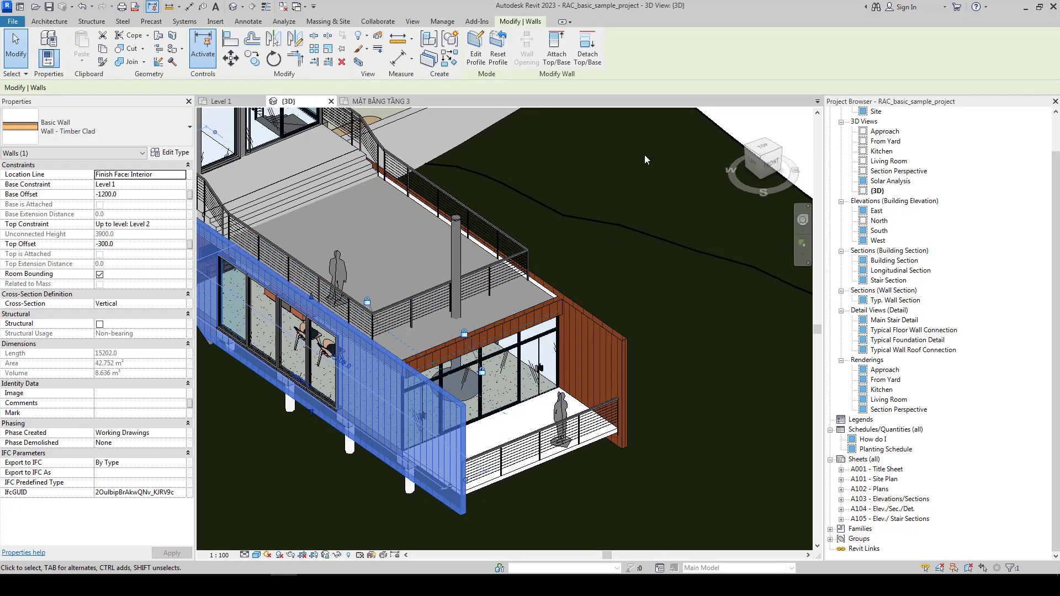
{"action": "key", "text": "Escape"}
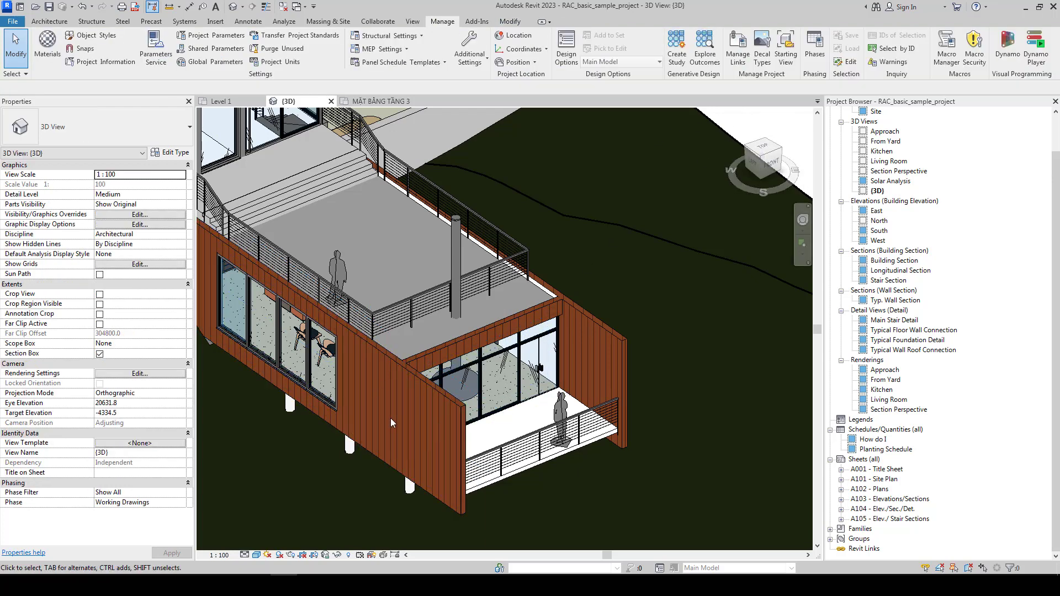
{"action": "left_click", "coordinate": [261, 557]}
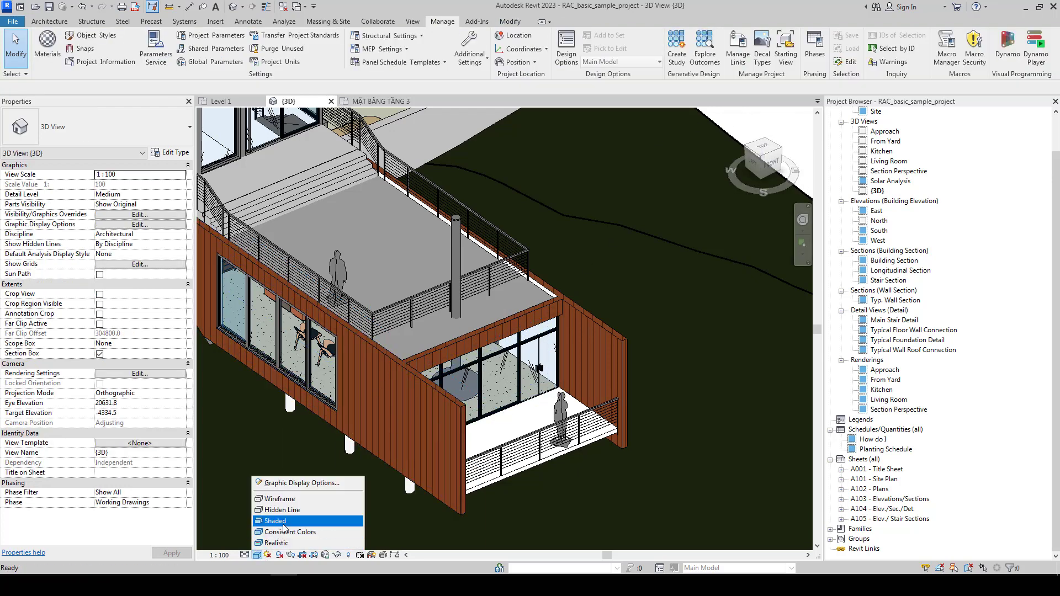
Step: Switch the 3D view to Shaded, then to the Realistic visual style
{"action": "left_click", "coordinate": [284, 531]}
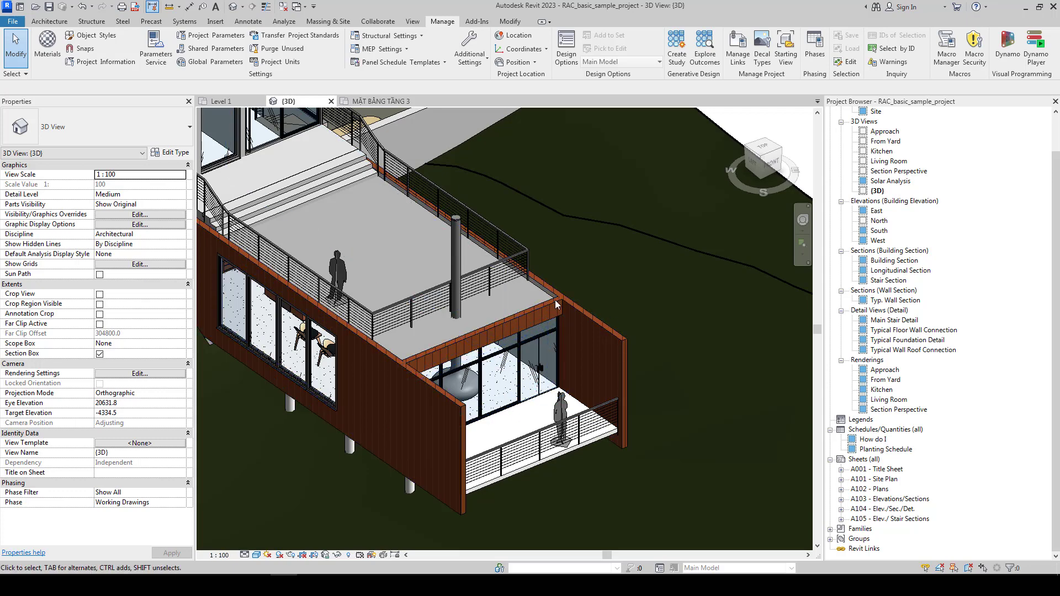
{"action": "left_click", "coordinate": [254, 559]}
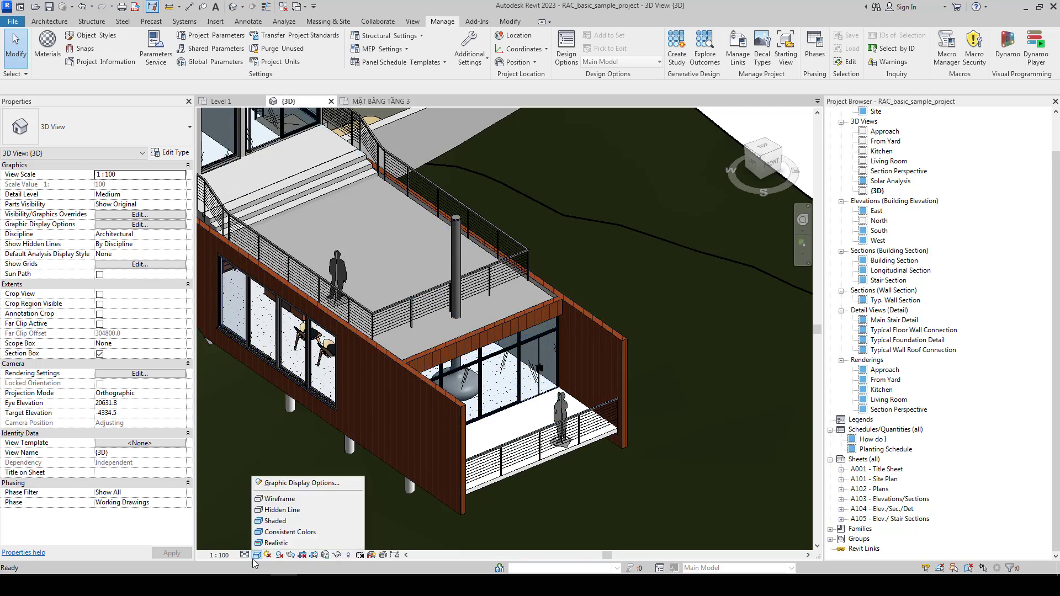
{"action": "left_click", "coordinate": [301, 544]}
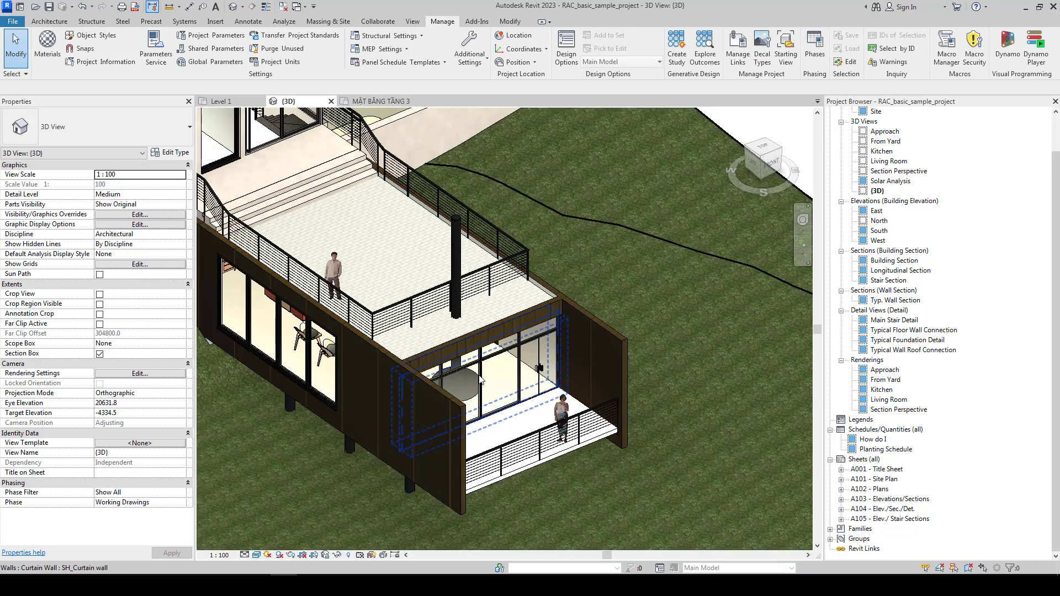
Step: Zoom around the terrace and site to inspect the textured grass and timber cladding
{"action": "scroll", "coordinate": [480, 380], "scroll_direction": "down", "scroll_amount": 2}
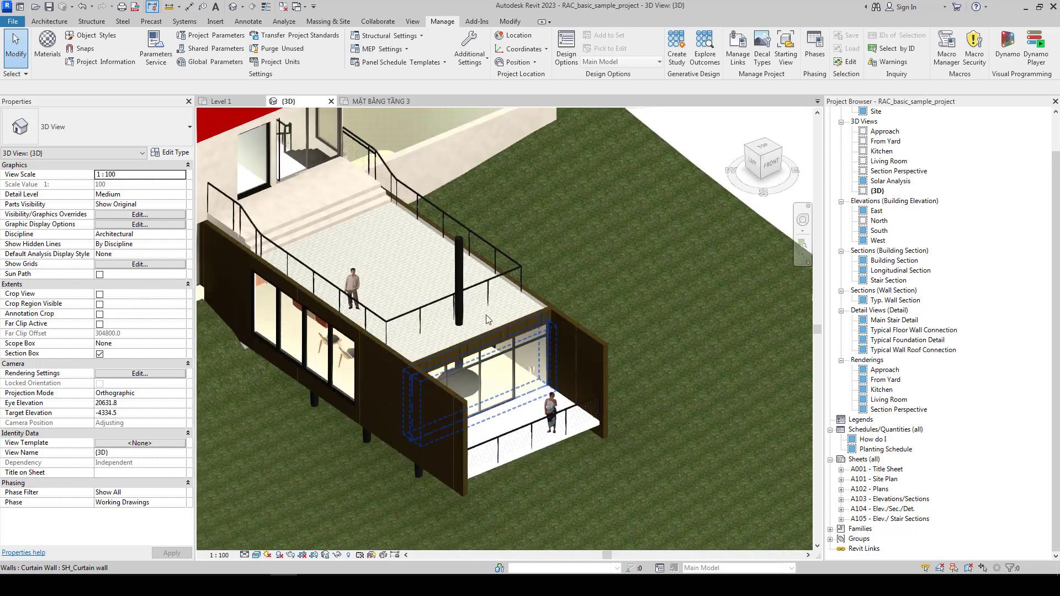
{"action": "scroll", "coordinate": [410, 300], "scroll_direction": "down", "scroll_amount": 1}
{"action": "scroll", "coordinate": [389, 300], "scroll_direction": "up", "scroll_amount": 3}
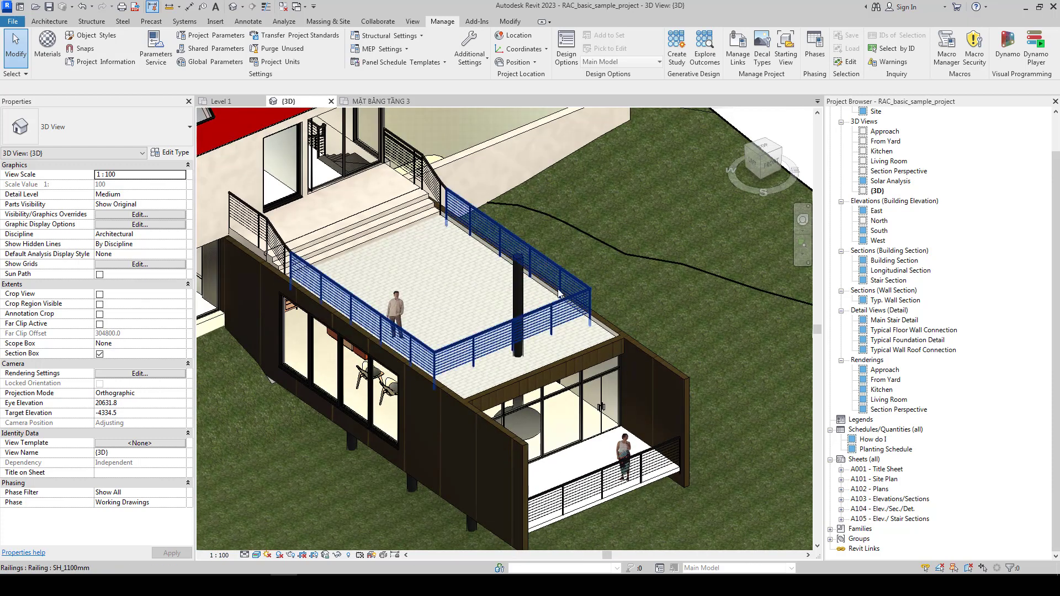
{"action": "scroll", "coordinate": [514, 385], "scroll_direction": "up", "scroll_amount": 1}
{"action": "scroll", "coordinate": [514, 385], "scroll_direction": "up", "scroll_amount": 1}
{"action": "scroll", "coordinate": [514, 382], "scroll_direction": "up", "scroll_amount": 1}
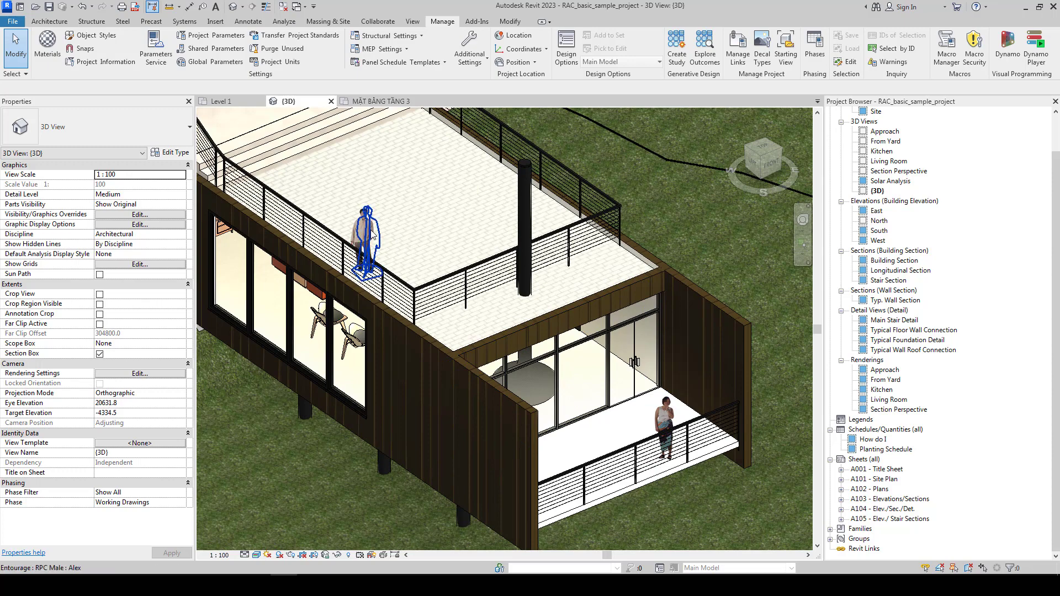
{"action": "scroll", "coordinate": [454, 302], "scroll_direction": "down", "scroll_amount": 2}
{"action": "scroll", "coordinate": [497, 315], "scroll_direction": "down", "scroll_amount": 1}
{"action": "scroll", "coordinate": [533, 326], "scroll_direction": "up", "scroll_amount": 1}
{"action": "scroll", "coordinate": [586, 270], "scroll_direction": "down", "scroll_amount": 1}
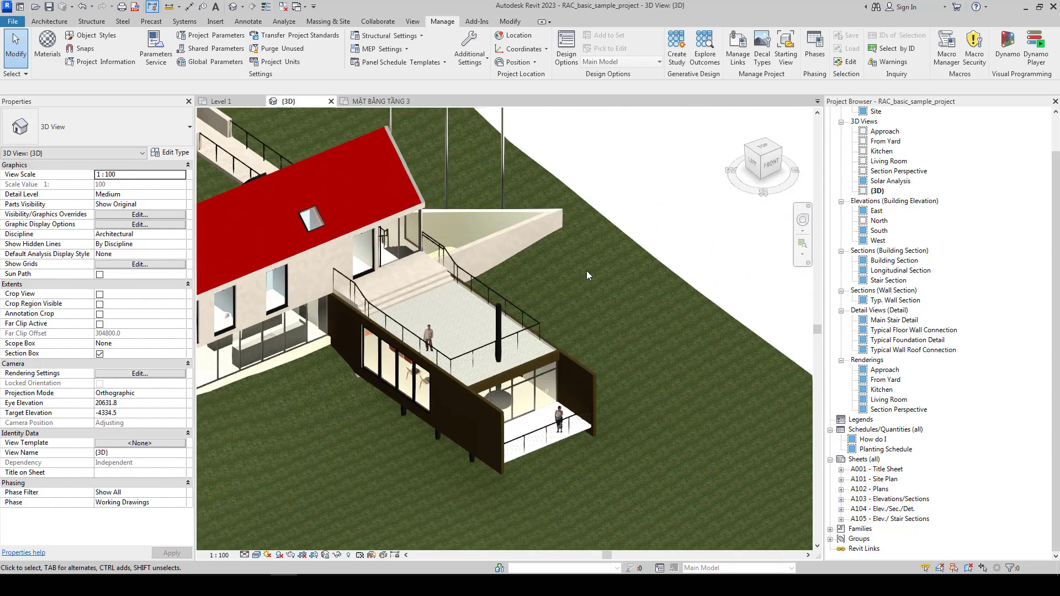
{"action": "scroll", "coordinate": [552, 248], "scroll_direction": "down", "scroll_amount": 3}
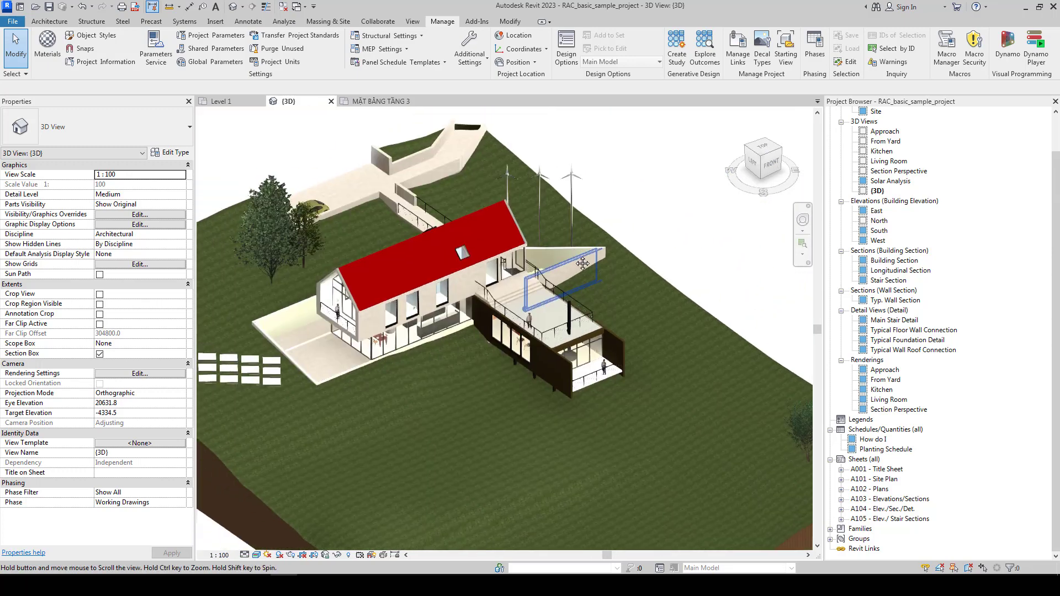
{"action": "scroll", "coordinate": [575, 255], "scroll_direction": "up", "scroll_amount": 2}
{"action": "scroll", "coordinate": [574, 255], "scroll_direction": "down", "scroll_amount": 1}
{"action": "scroll", "coordinate": [572, 225], "scroll_direction": "down", "scroll_amount": 1}
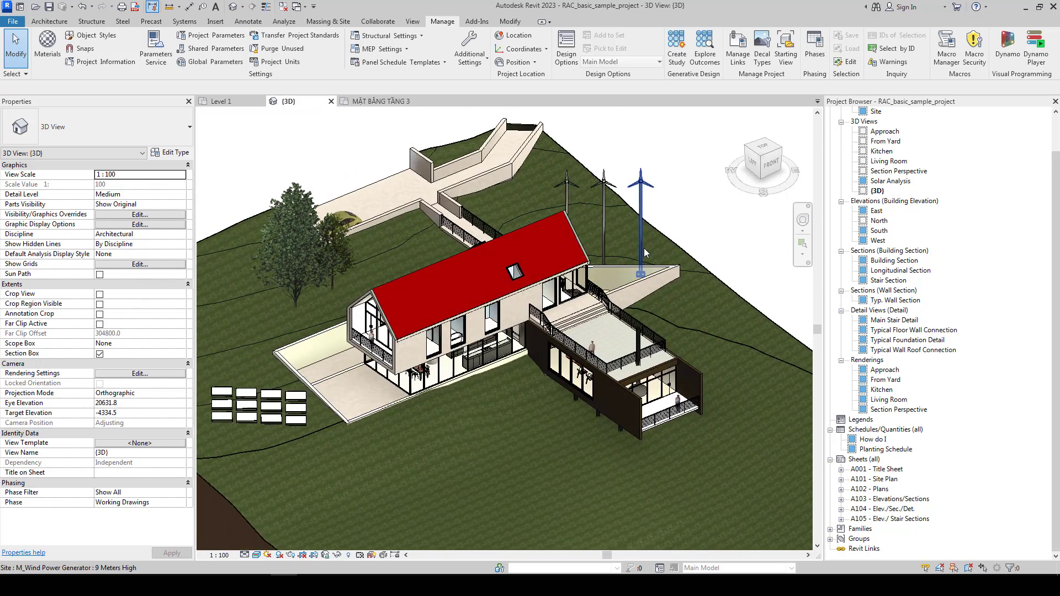
{"action": "scroll", "coordinate": [648, 273], "scroll_direction": "up", "scroll_amount": 2}
{"action": "scroll", "coordinate": [651, 275], "scroll_direction": "up", "scroll_amount": 1}
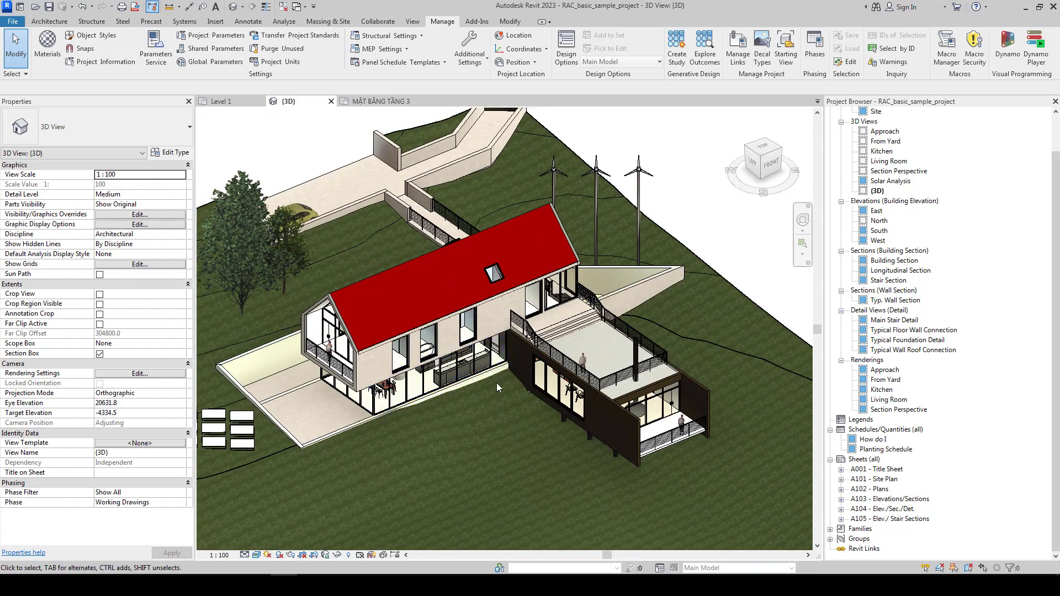
{"action": "left_click", "coordinate": [258, 555]}
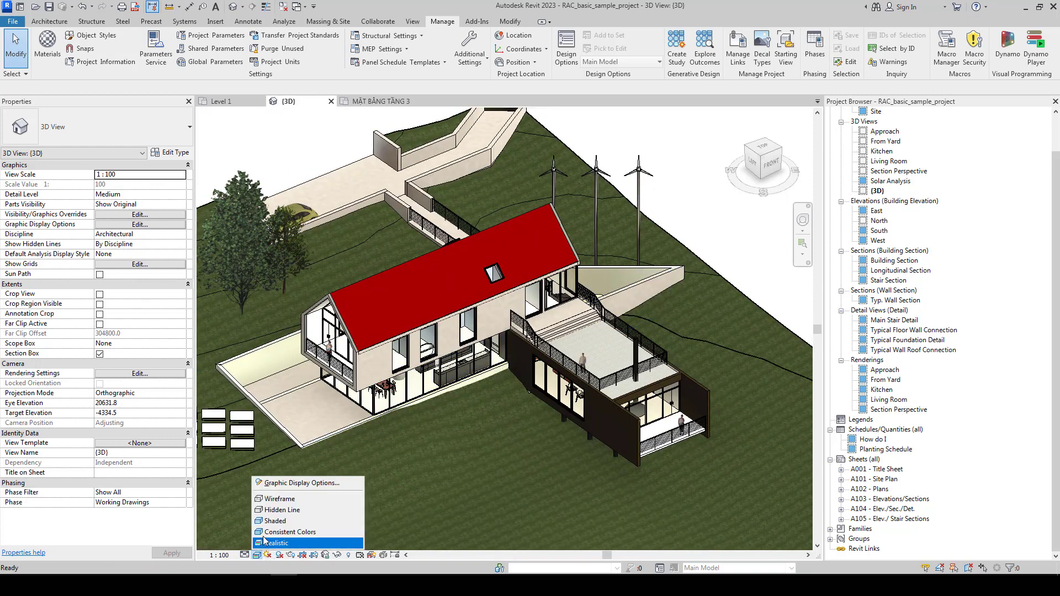
Step: Return the view to Hidden Line and zoom and pan to recentre the house
{"action": "left_click", "coordinate": [282, 514]}
{"action": "scroll", "coordinate": [462, 368], "scroll_direction": "down", "scroll_amount": 5}
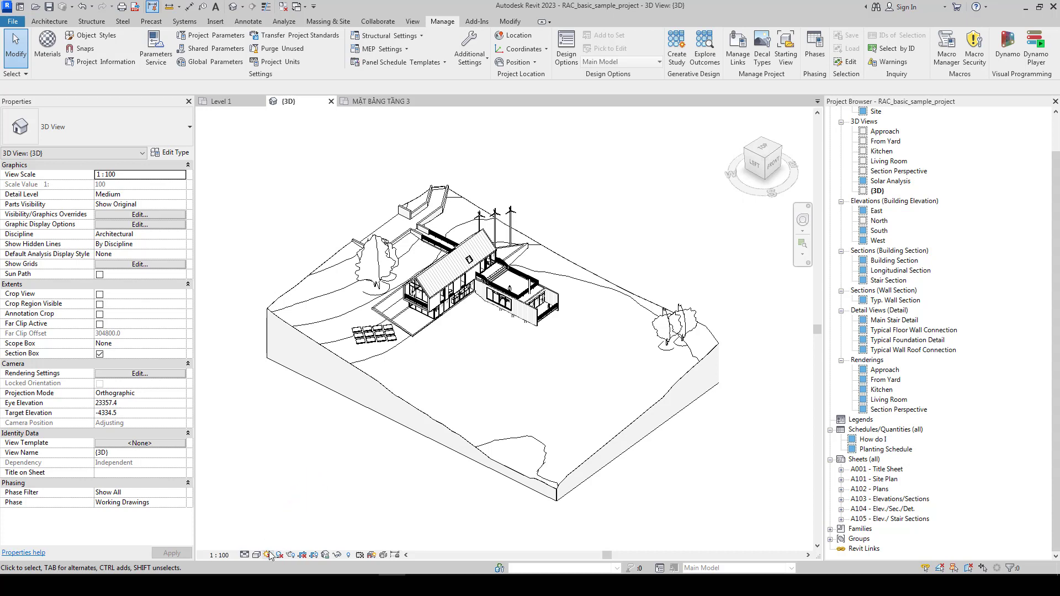
{"action": "scroll", "coordinate": [385, 400], "scroll_direction": "down", "scroll_amount": 2}
{"action": "scroll", "coordinate": [390, 387], "scroll_direction": "up", "scroll_amount": 2}
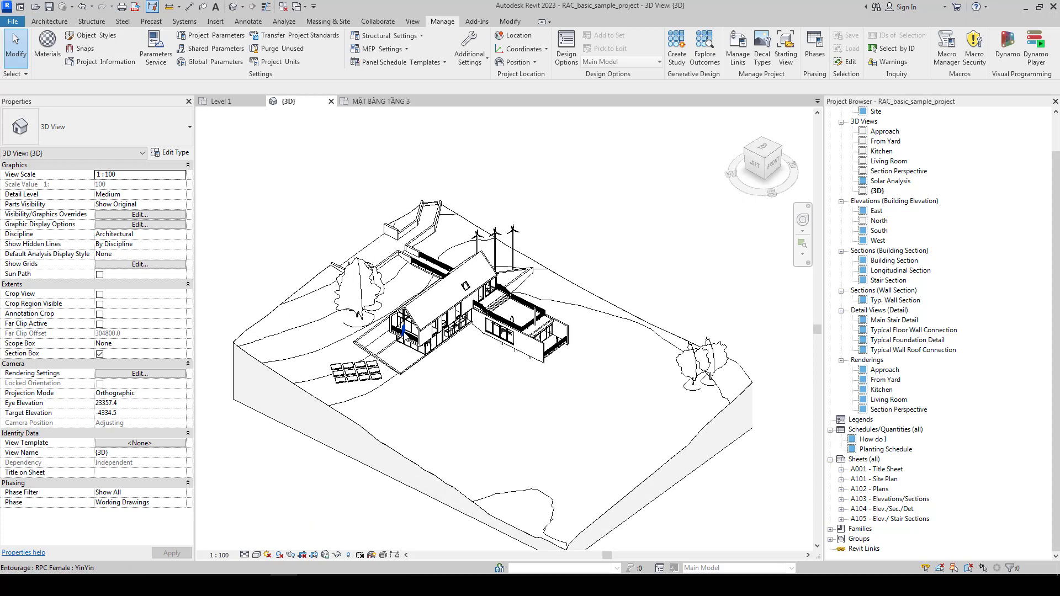
{"action": "scroll", "coordinate": [375, 387], "scroll_direction": "down", "scroll_amount": 1}
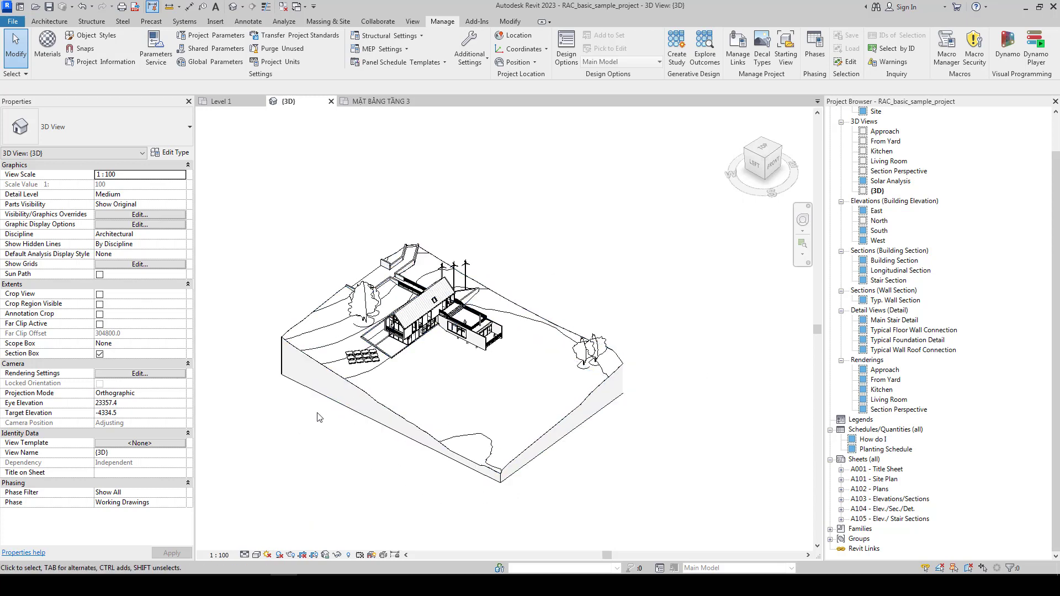
{"action": "middle_click_drag", "start_coordinate": [318, 456], "coordinate": [349, 415]}
Step: Turn on the sun path display and orbit to see the site with the sun arc
{"action": "left_click", "coordinate": [268, 555]}
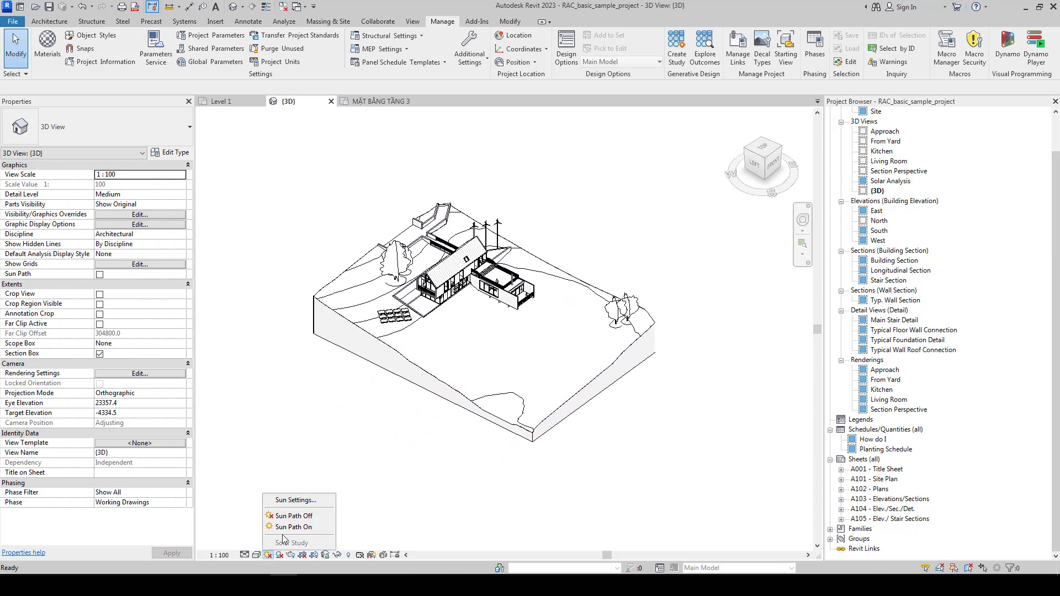
{"action": "left_click", "coordinate": [293, 527]}
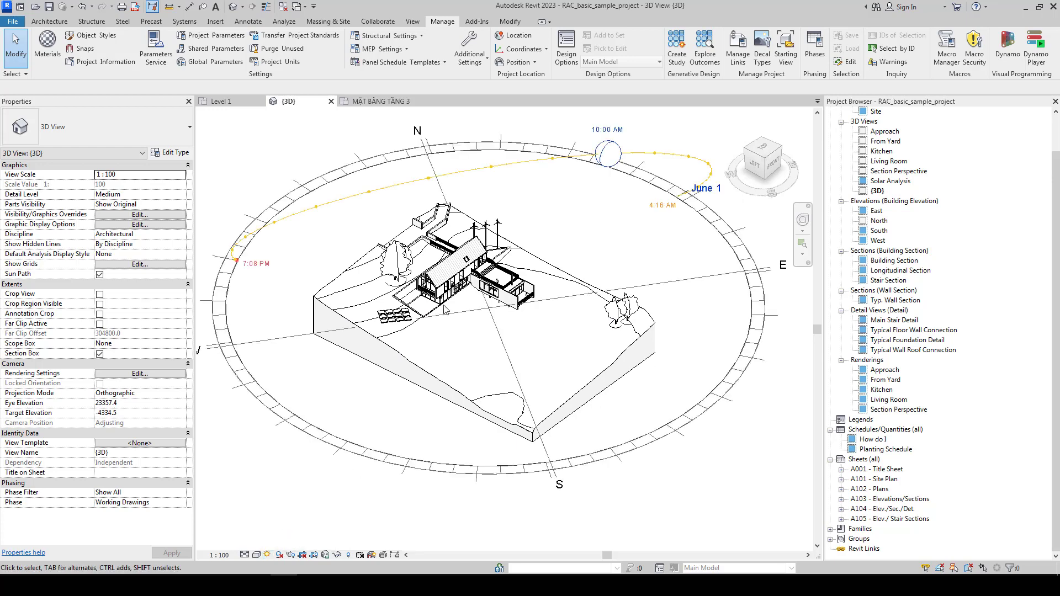
{"action": "scroll", "coordinate": [384, 440], "scroll_direction": "down", "scroll_amount": 2}
{"action": "scroll", "coordinate": [383, 441], "scroll_direction": "down", "scroll_amount": 1}
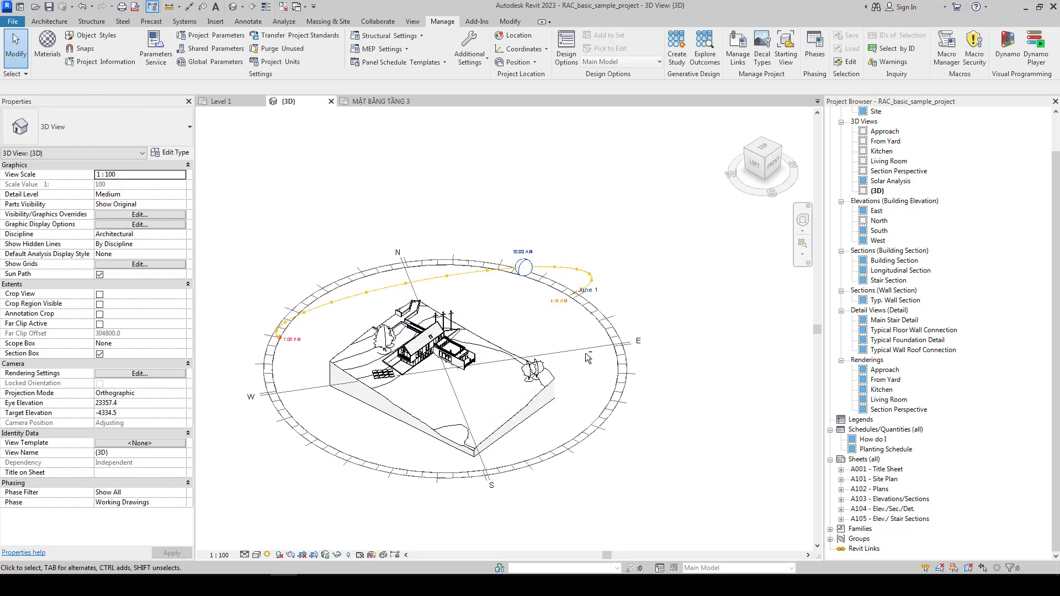
{"action": "mouse_move", "coordinate": [383, 440]}
{"action": "middle_mouse_down", "text": "shift"}
{"action": "mouse_move", "coordinate": [370, 257]}
{"action": "mouse_move", "coordinate": [430, 276]}
{"action": "middle_mouse_up", "text": "shift"}
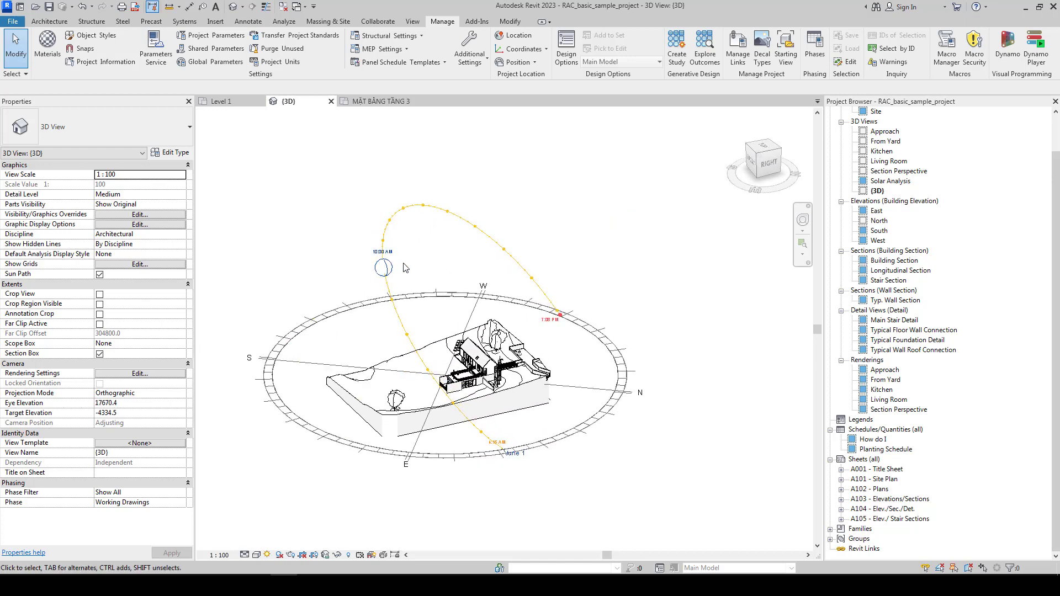
{"action": "scroll", "coordinate": [402, 267], "scroll_direction": "up", "scroll_amount": 2}
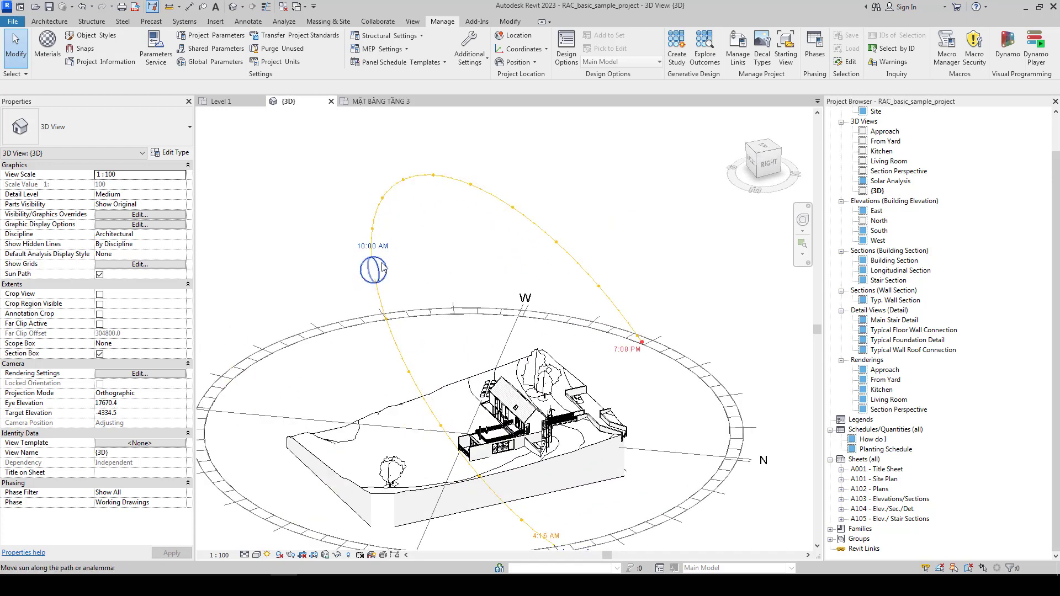
Step: Move the sun from 10:00 AM to 8:00 AM and place its time label beside it
{"action": "left_click_drag", "start_coordinate": [379, 270], "coordinate": [414, 374]}
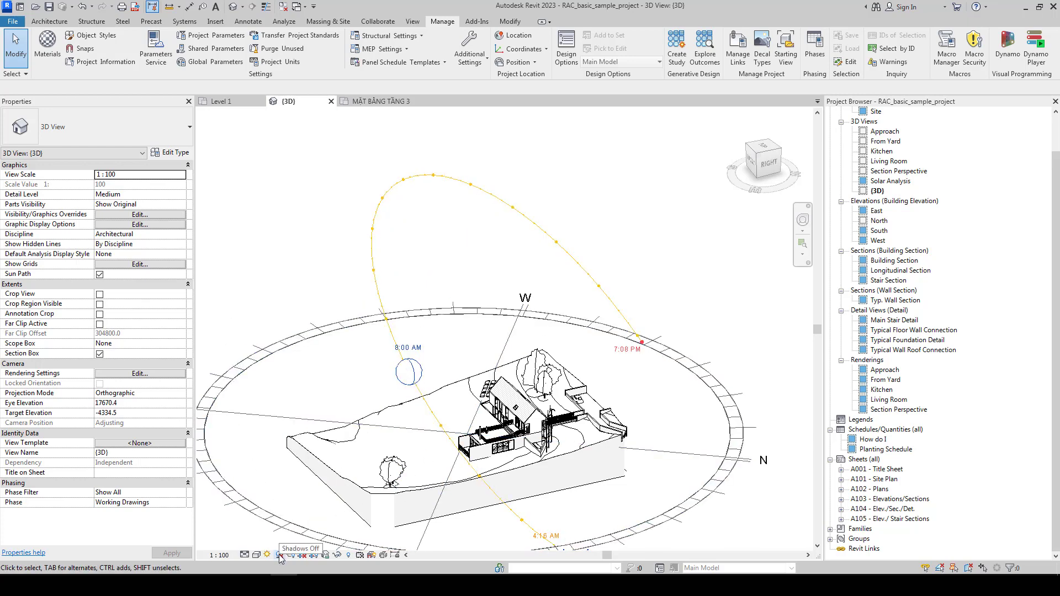
{"action": "left_click_drag", "start_coordinate": [418, 429], "coordinate": [448, 396]}
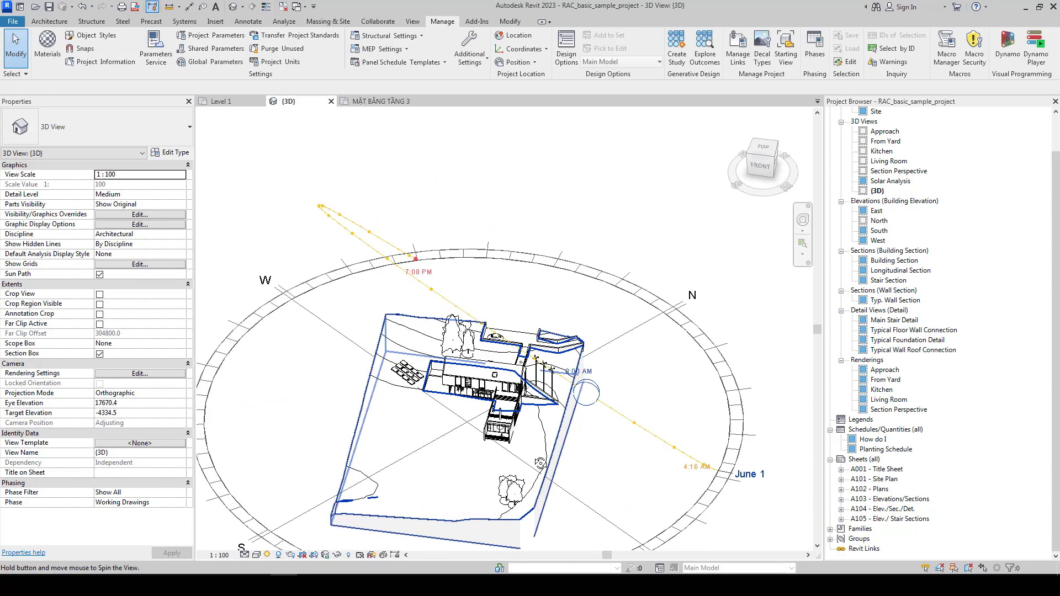
{"action": "scroll", "coordinate": [448, 396], "scroll_direction": "up", "scroll_amount": 5}
{"action": "scroll", "coordinate": [448, 396], "scroll_direction": "down", "scroll_amount": 5}
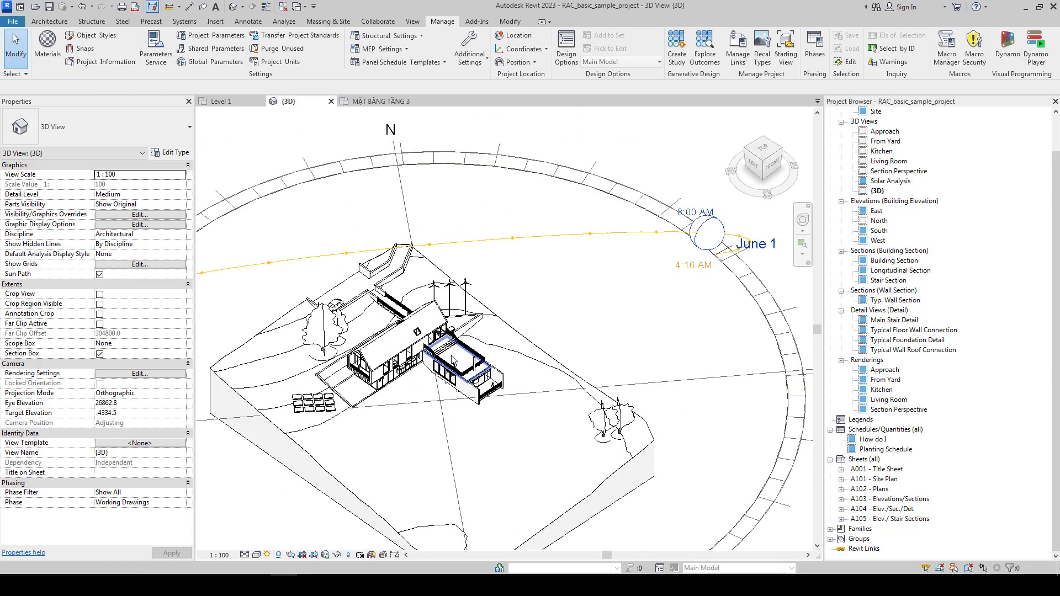
{"action": "scroll", "coordinate": [448, 396], "scroll_direction": "down", "scroll_amount": 2}
{"action": "left_click_drag", "start_coordinate": [628, 274], "coordinate": [270, 304]}
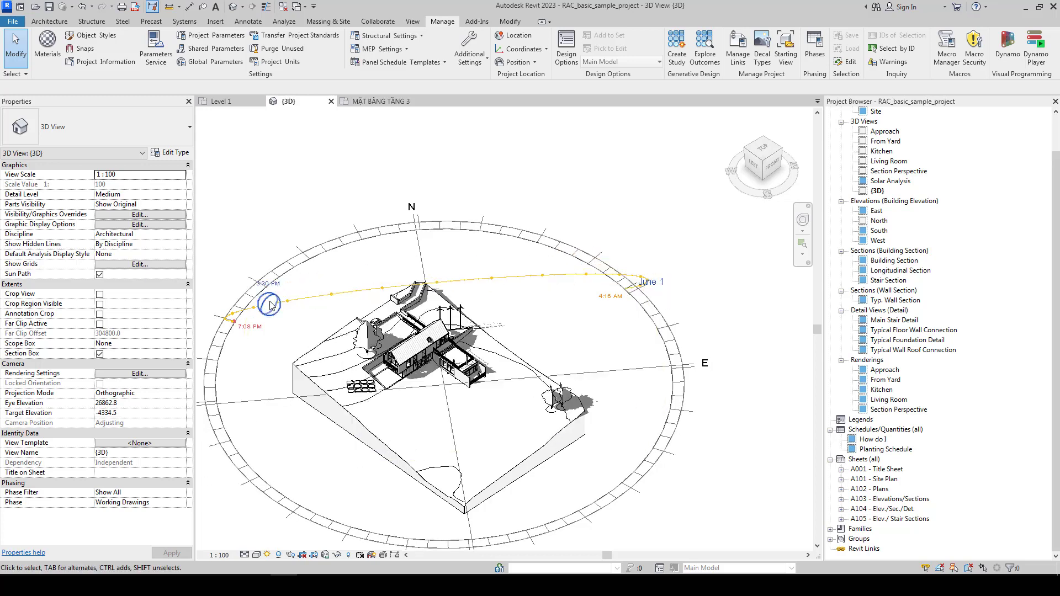
Step: Orbit the model to a lower viewing angle and zoom to frame the shadows
{"action": "mouse_move", "coordinate": [574, 295]}
{"action": "middle_mouse_down", "text": "shift"}
{"action": "mouse_move", "coordinate": [473, 337]}
{"action": "mouse_move", "coordinate": [539, 398]}
{"action": "mouse_move", "coordinate": [441, 328]}
{"action": "mouse_move", "coordinate": [478, 414]}
{"action": "mouse_move", "coordinate": [436, 428]}
{"action": "middle_mouse_up", "text": "shift"}
{"action": "scroll", "coordinate": [472, 336], "scroll_direction": "up", "scroll_amount": 4}
{"action": "scroll", "coordinate": [473, 337], "scroll_direction": "down", "scroll_amount": 2}
{"action": "scroll", "coordinate": [472, 336], "scroll_direction": "down", "scroll_amount": 3}
{"action": "scroll", "coordinate": [539, 398], "scroll_direction": "down", "scroll_amount": 2}
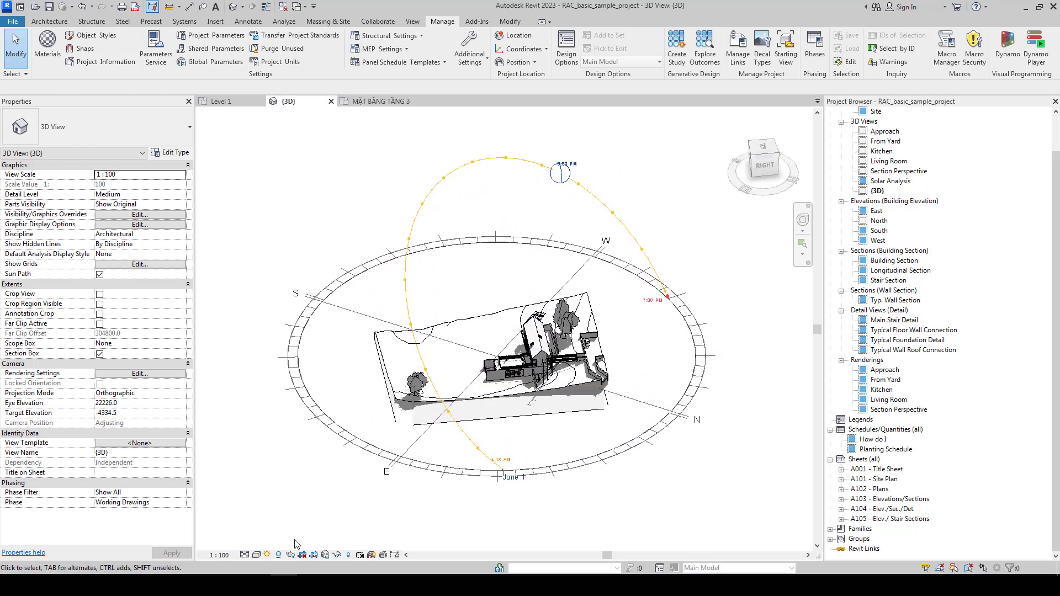
{"action": "left_click", "coordinate": [268, 555]}
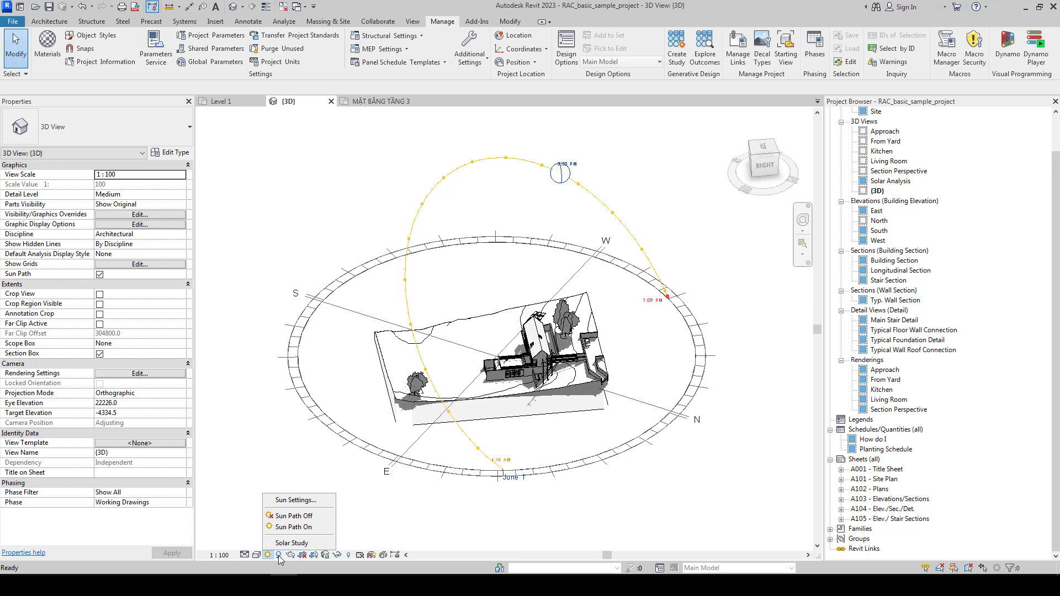
Step: Turn off the sun path display and bring up the Sun Settings window
{"action": "left_click", "coordinate": [294, 517]}
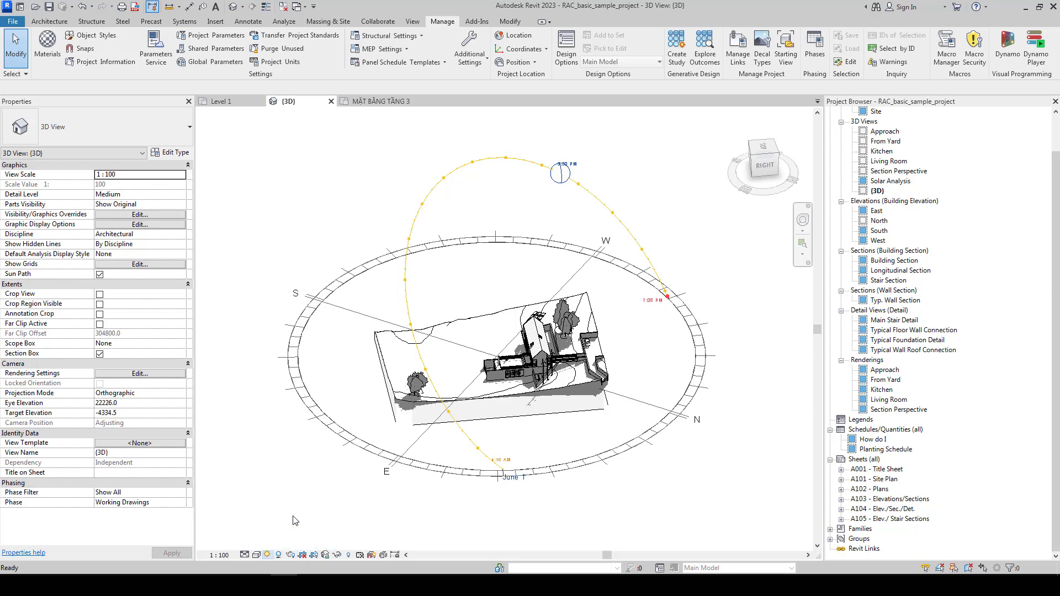
{"action": "left_click", "coordinate": [269, 555]}
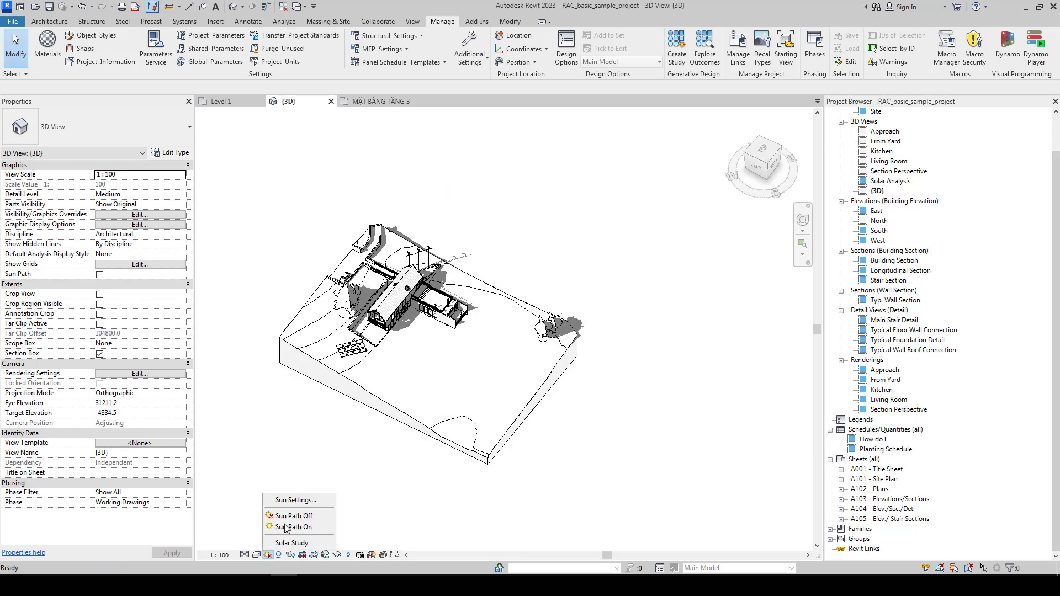
{"action": "left_click", "coordinate": [296, 501]}
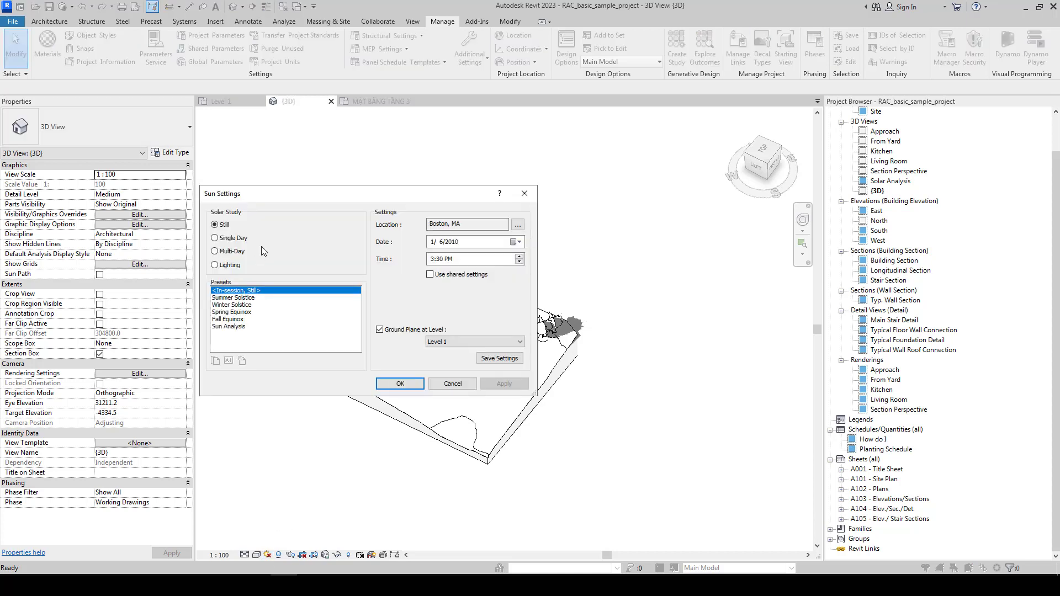
{"action": "left_click_drag", "start_coordinate": [266, 195], "coordinate": [357, 160]}
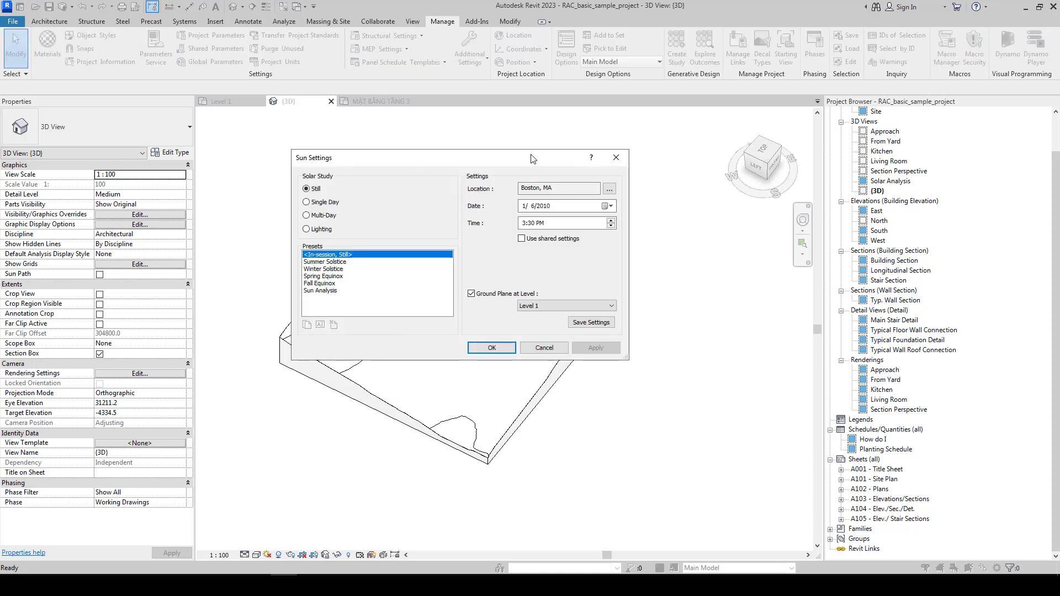
Step: Confirm the project location as Boston, MA on the map and apply the sun settings
{"action": "left_click", "coordinate": [611, 190]}
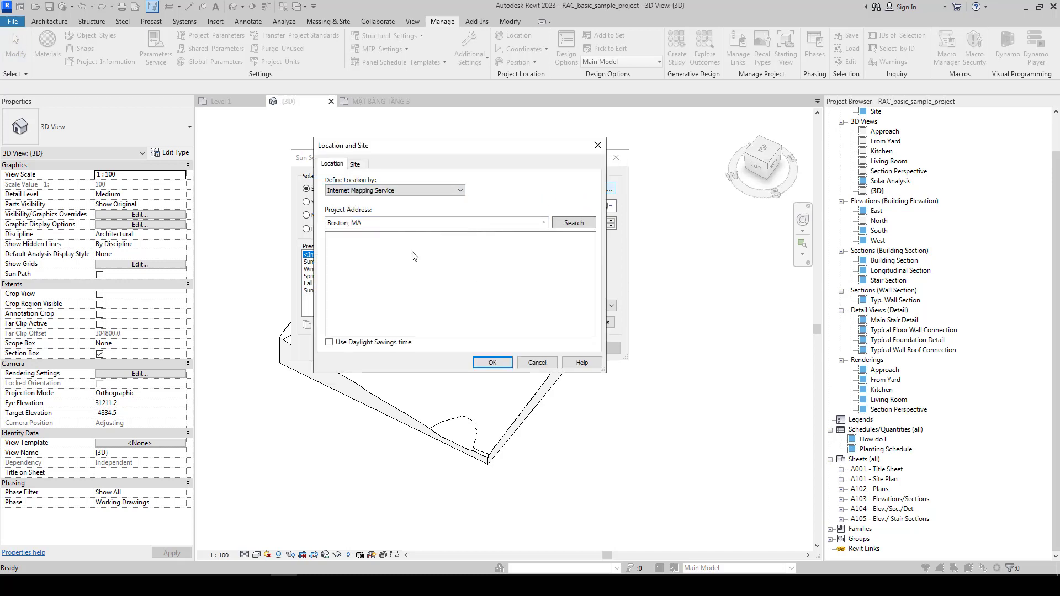
{"action": "left_click", "coordinate": [360, 164]}
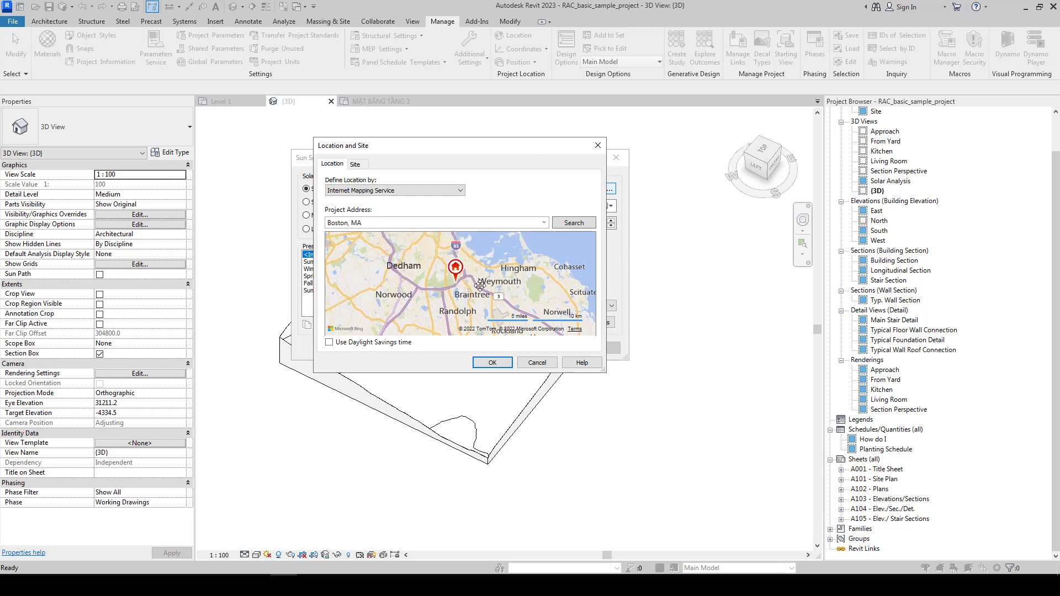
{"action": "mouse_move", "coordinate": [453, 270]}
{"action": "left_mouse_down"}
{"action": "mouse_move", "coordinate": [415, 269]}
{"action": "mouse_move", "coordinate": [433, 282]}
{"action": "left_mouse_up"}
{"action": "scroll", "coordinate": [414, 269], "scroll_direction": "down", "scroll_amount": 1}
{"action": "left_click", "coordinate": [598, 146]}
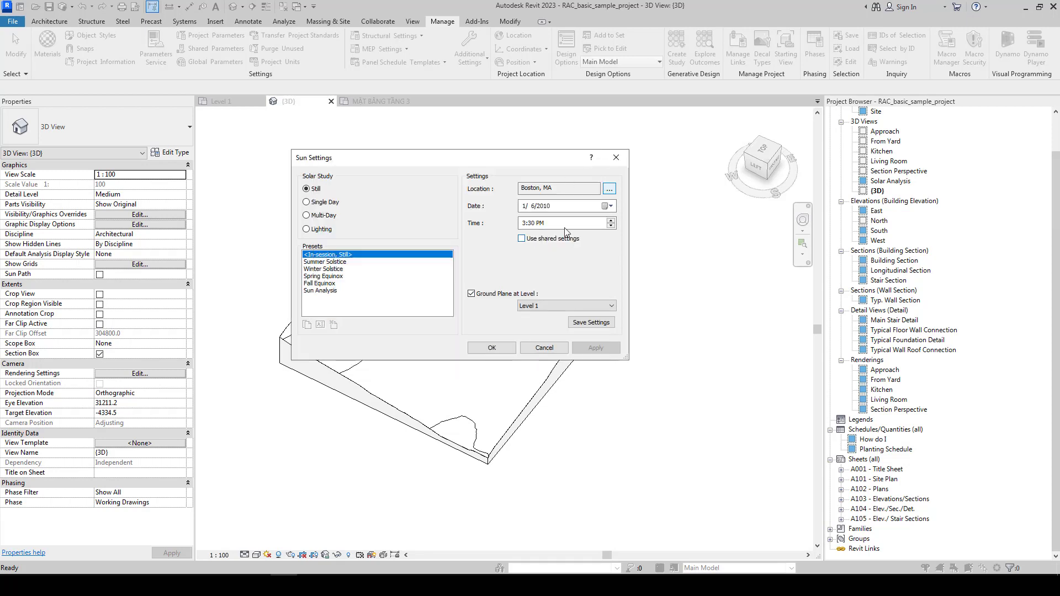
{"action": "left_click", "coordinate": [498, 353]}
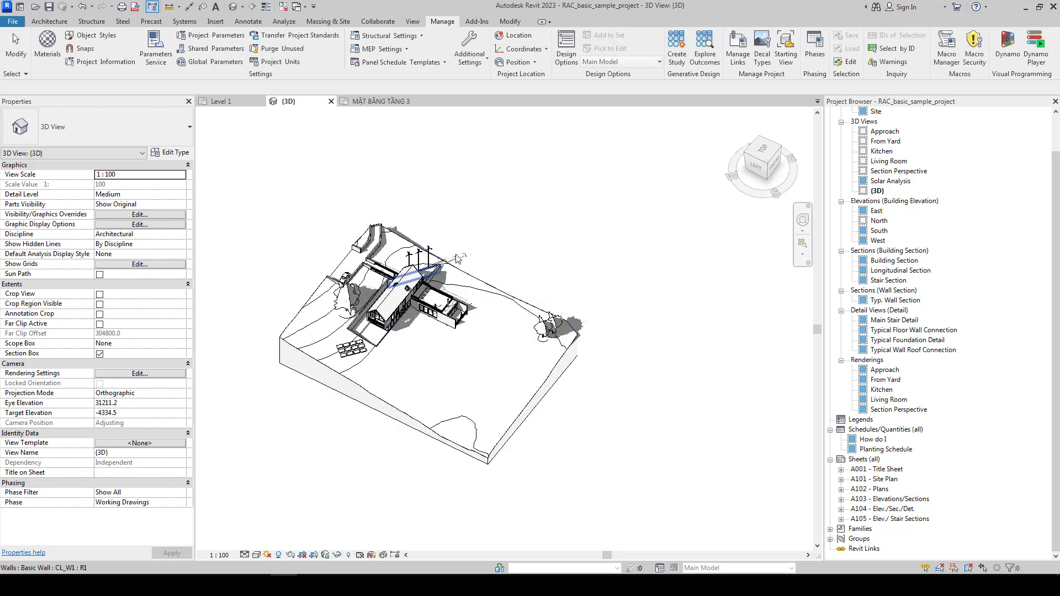
Step: Zoom and shift the shadowed house up and left in the view
{"action": "scroll", "coordinate": [497, 287], "scroll_direction": "up", "scroll_amount": 2}
{"action": "scroll", "coordinate": [475, 343], "scroll_direction": "up", "scroll_amount": 2}
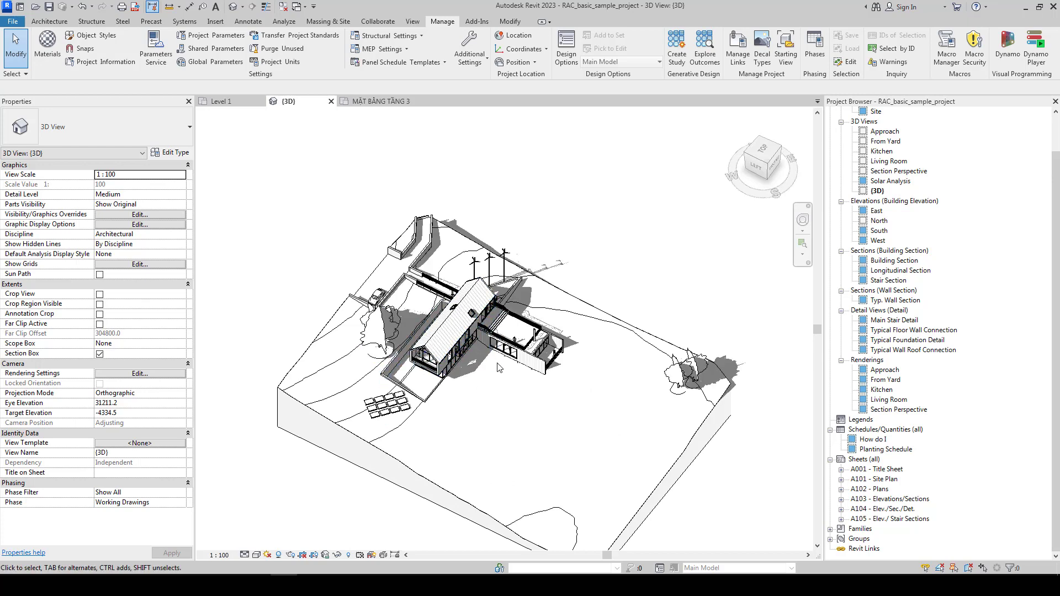
{"action": "middle_click_drag", "start_coordinate": [504, 418], "coordinate": [454, 377]}
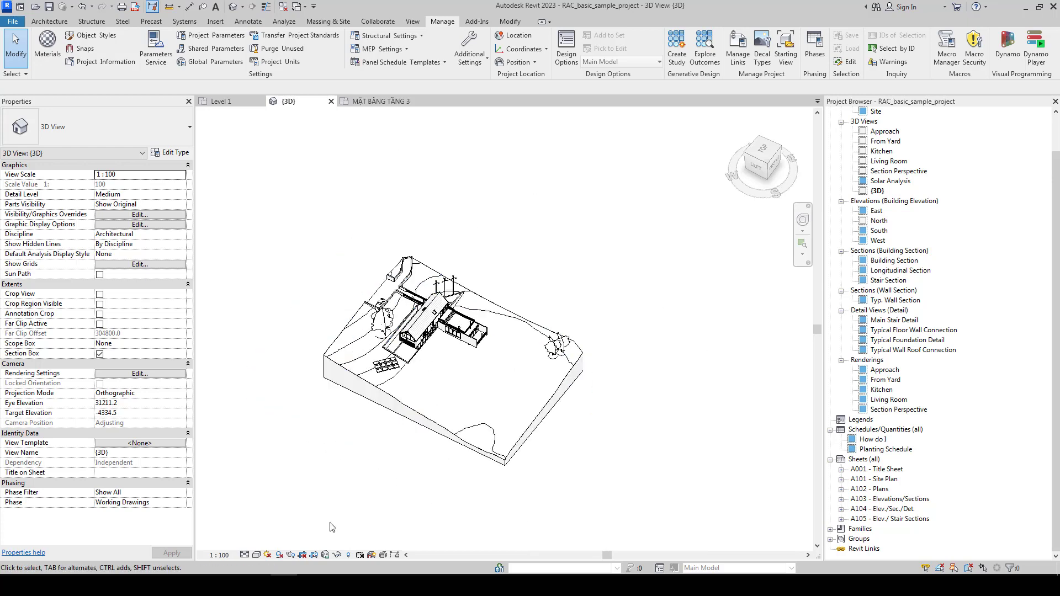
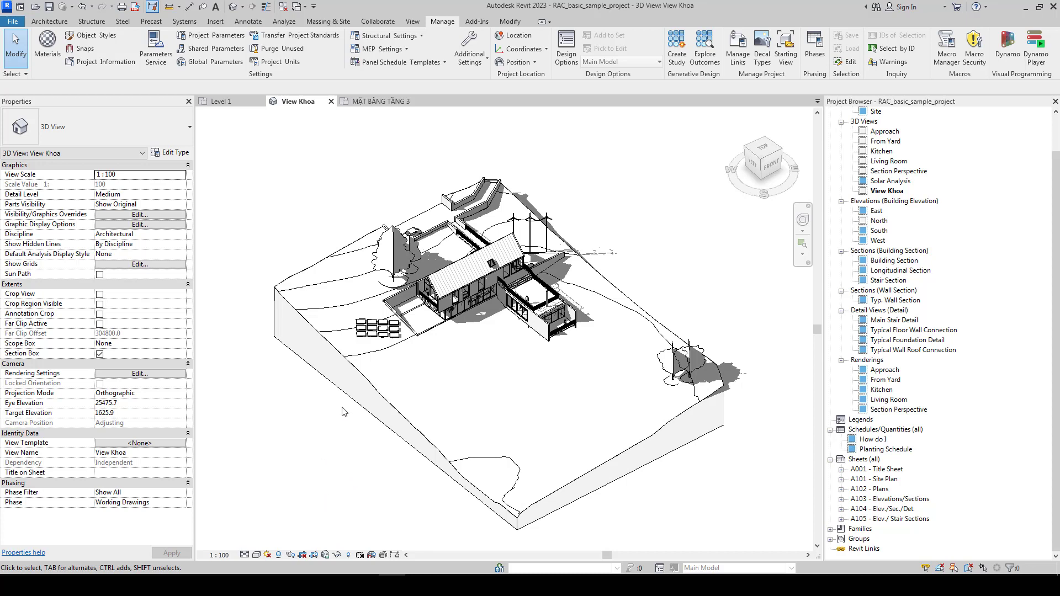
Step: Turn on Crop Region Visible and Crop View, and drag the crop box edges around the house
{"action": "left_click", "coordinate": [314, 555]}
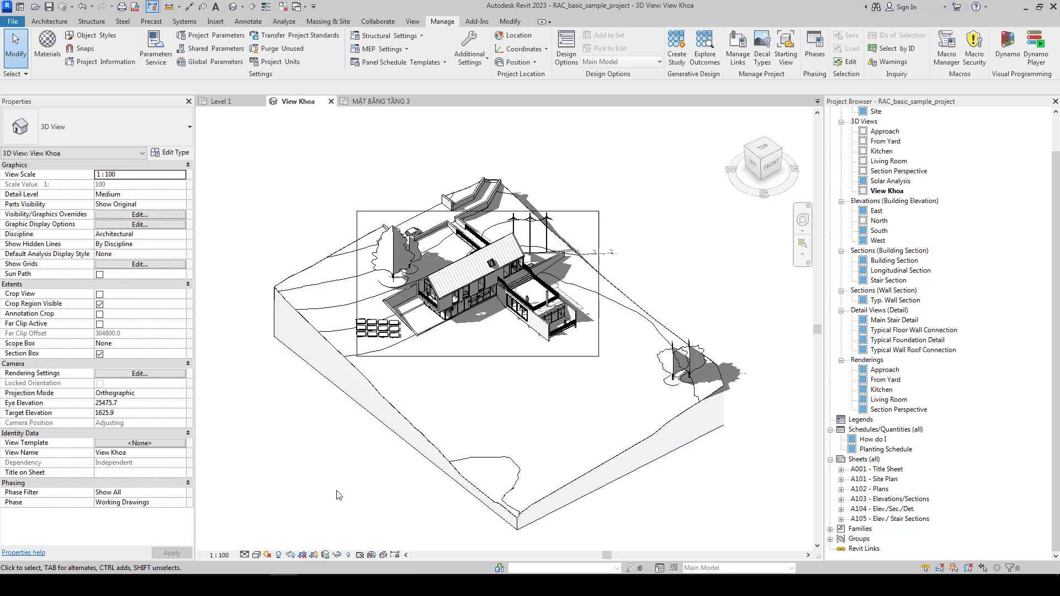
{"action": "left_click", "coordinate": [303, 555]}
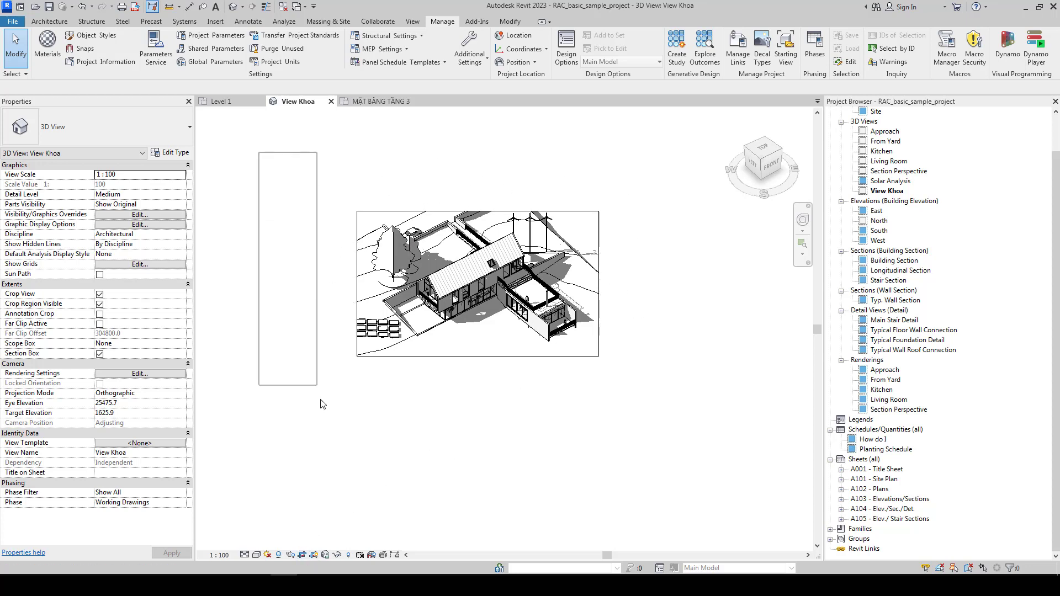
{"action": "left_click_drag", "start_coordinate": [260, 157], "coordinate": [352, 450]}
{"action": "left_click_drag", "start_coordinate": [328, 378], "coordinate": [623, 479]}
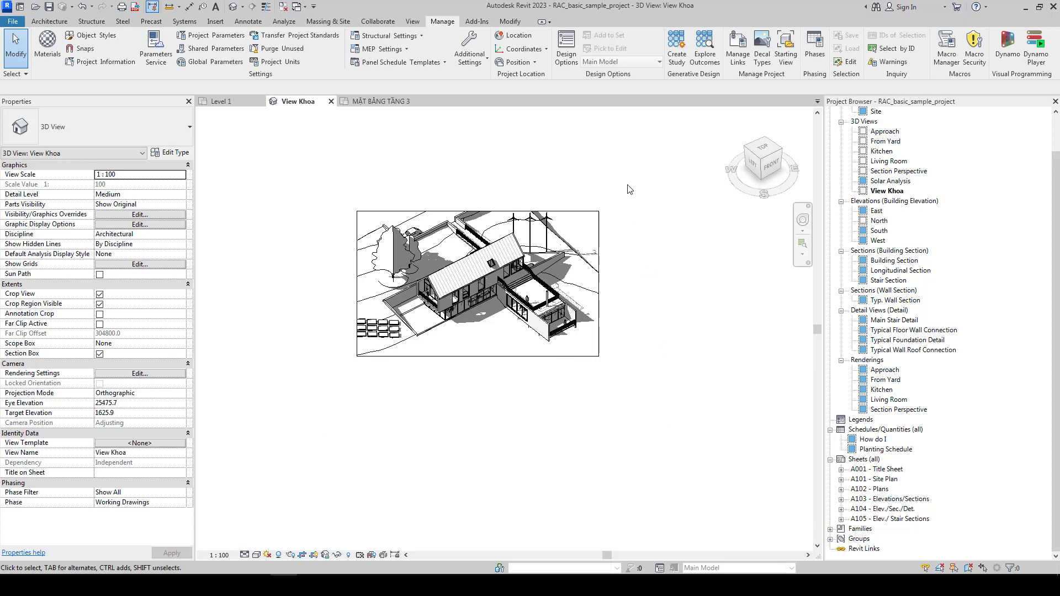
{"action": "left_click_drag", "start_coordinate": [625, 180], "coordinate": [741, 474]}
{"action": "left_click", "coordinate": [333, 535]}
Step: Zoom and pan so the house sits centred inside the crop frame
{"action": "left_click_drag", "start_coordinate": [326, 546], "coordinate": [313, 481]}
{"action": "scroll", "coordinate": [627, 240], "scroll_direction": "up", "scroll_amount": 3}
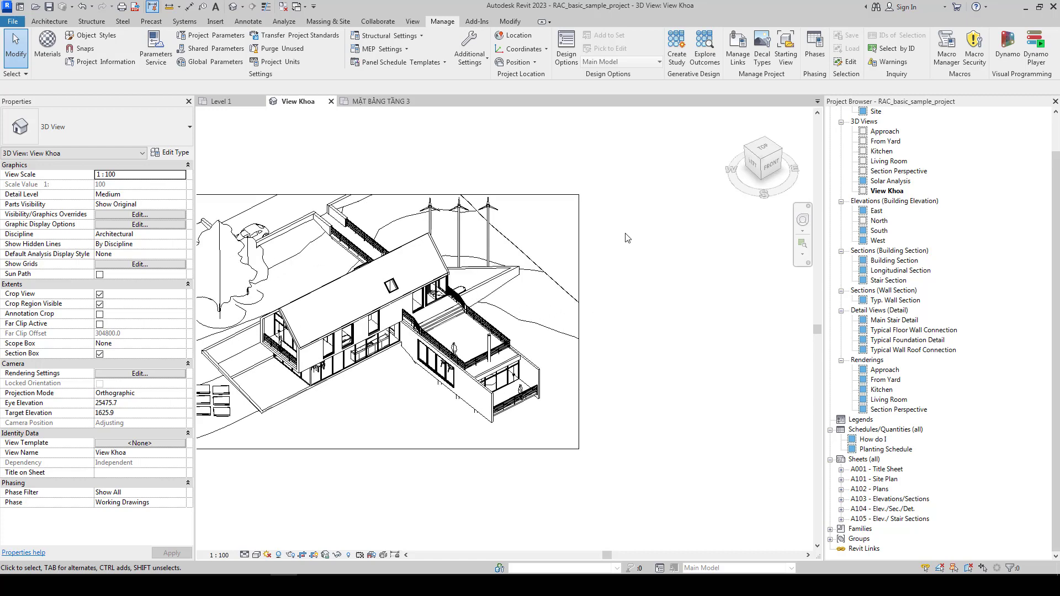
{"action": "middle_click_drag", "start_coordinate": [627, 240], "coordinate": [748, 277]}
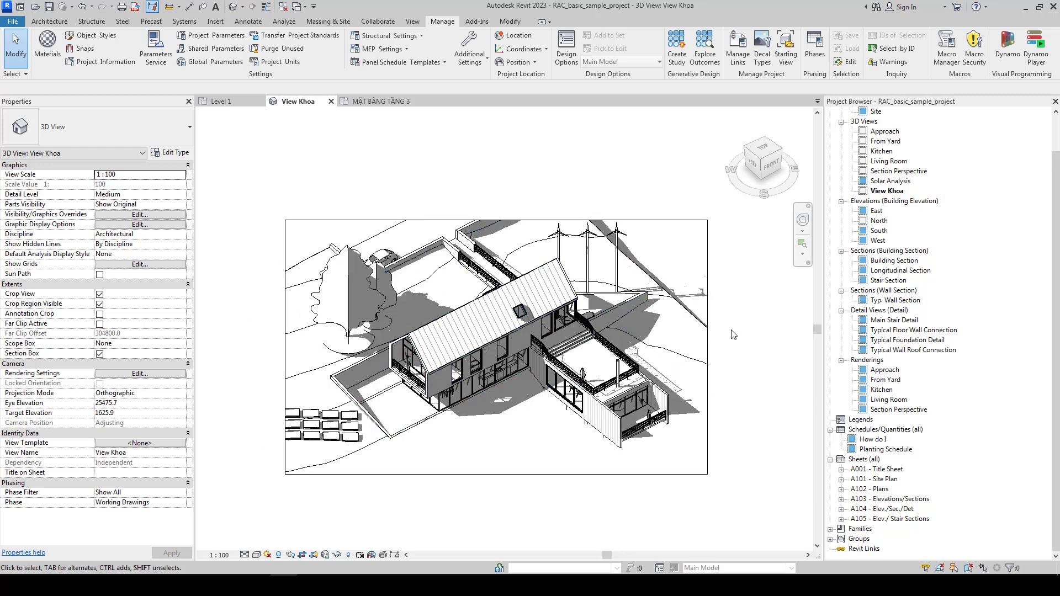
{"action": "scroll", "coordinate": [746, 339], "scroll_direction": "up", "scroll_amount": 2}
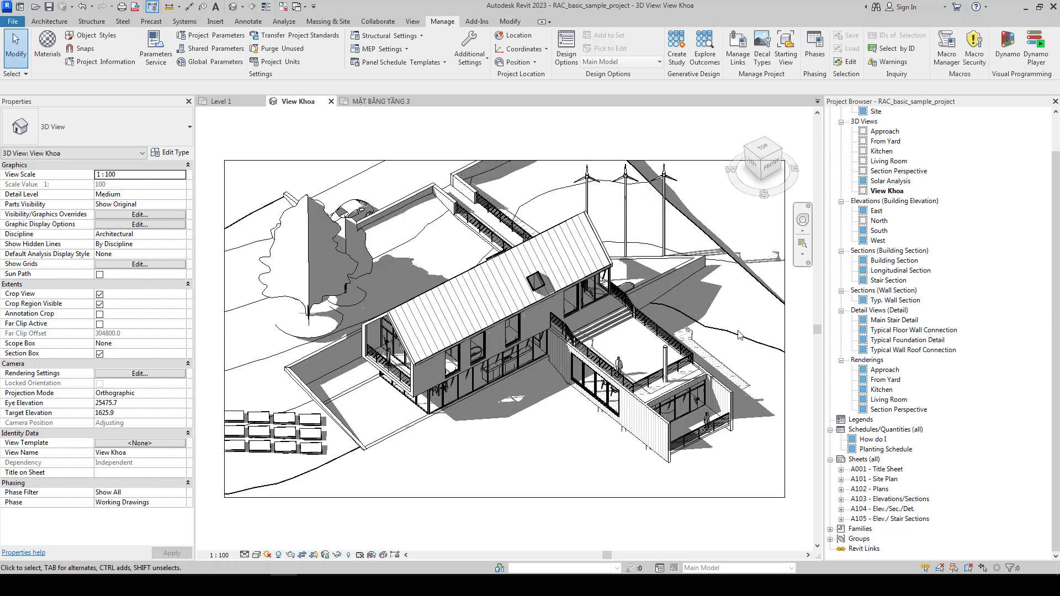
{"action": "scroll", "coordinate": [411, 442], "scroll_direction": "down", "scroll_amount": 1}
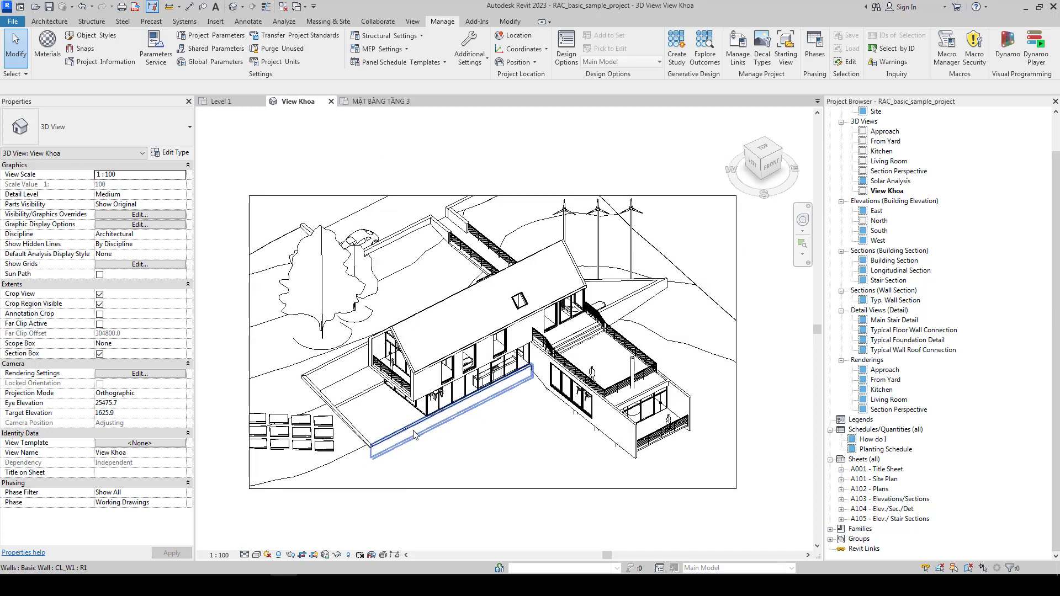
{"action": "middle_click_drag", "start_coordinate": [488, 433], "coordinate": [479, 434]}
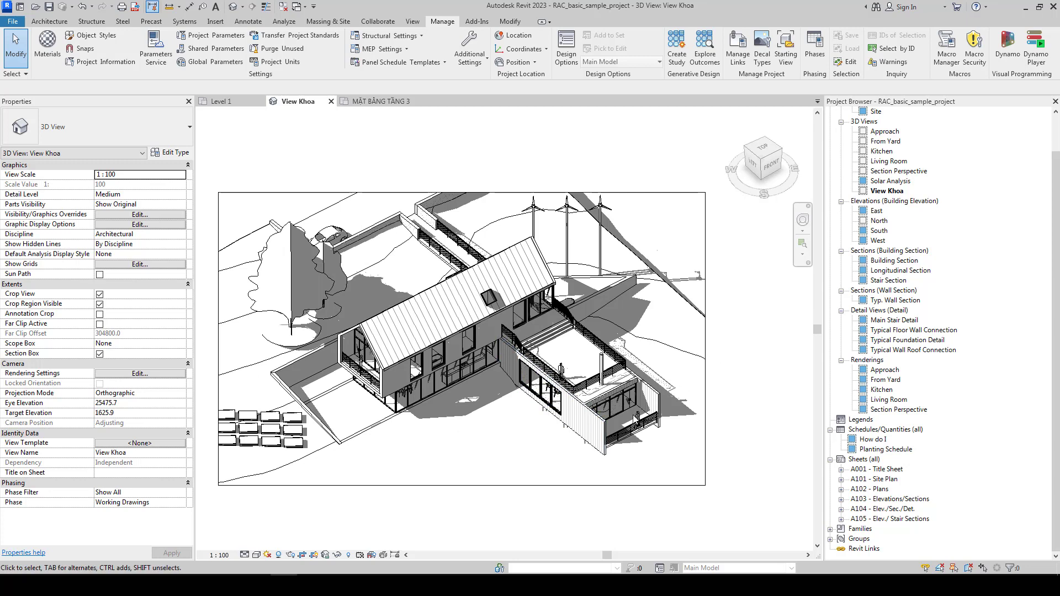
Step: Save and lock the 3D view orientation, then pan to reposition the house
{"action": "left_click", "coordinate": [326, 555]}
{"action": "left_click", "coordinate": [347, 522]}
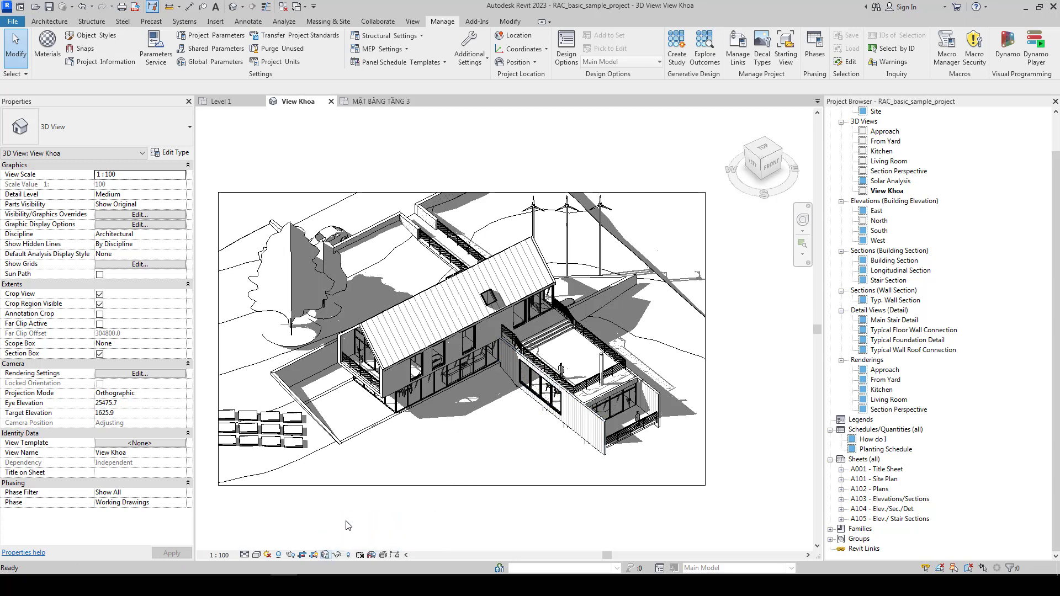
{"action": "scroll", "coordinate": [576, 344], "scroll_direction": "down", "scroll_amount": 3}
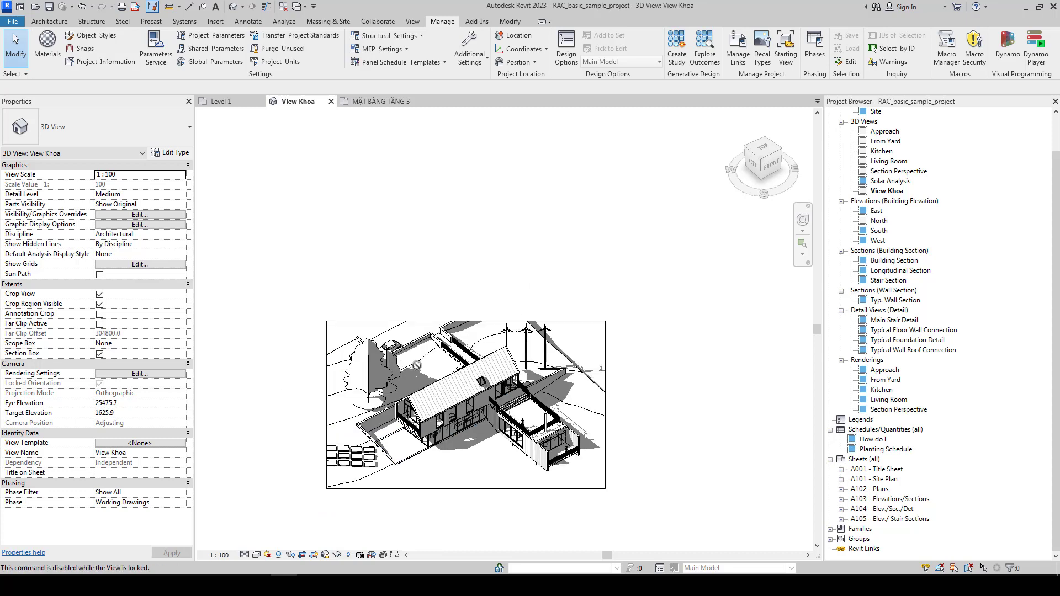
{"action": "mouse_move", "coordinate": [574, 420]}
{"action": "middle_mouse_down"}
{"action": "mouse_move", "coordinate": [568, 304]}
{"action": "mouse_move", "coordinate": [576, 397]}
{"action": "middle_mouse_up"}
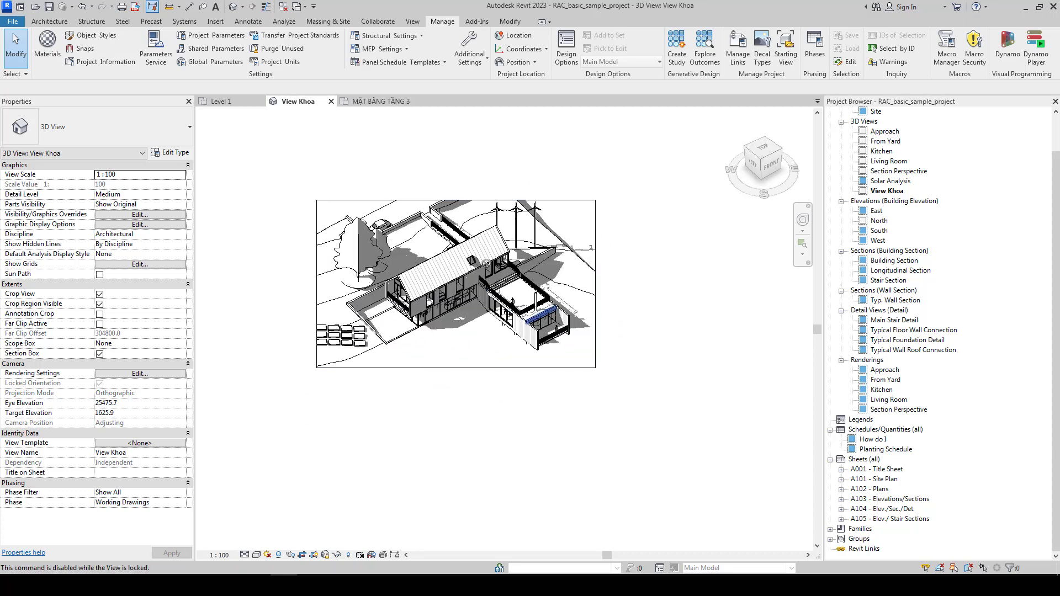
{"action": "scroll", "coordinate": [442, 437], "scroll_direction": "up", "scroll_amount": 2}
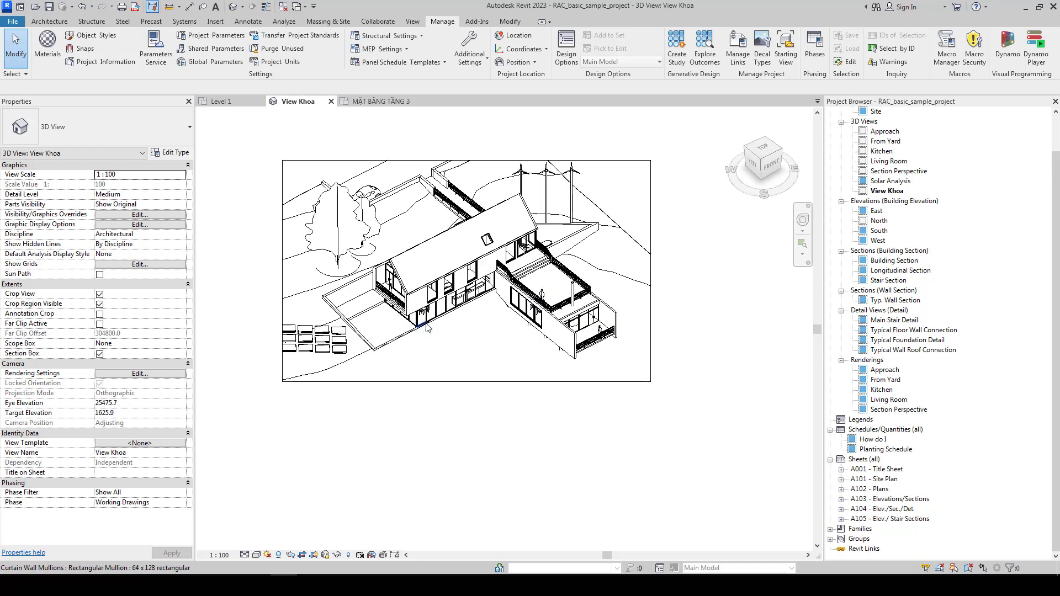
Step: Unlock the view orientation and orbit the house to a lower, front-facing oblique angle
{"action": "left_click", "coordinate": [326, 555]}
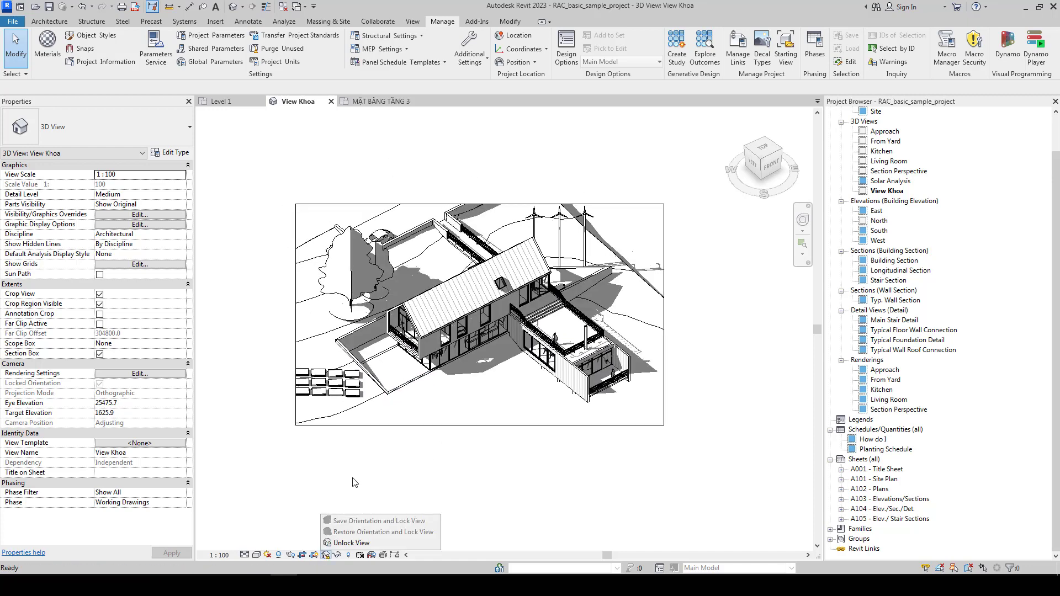
{"action": "left_click", "coordinate": [365, 544]}
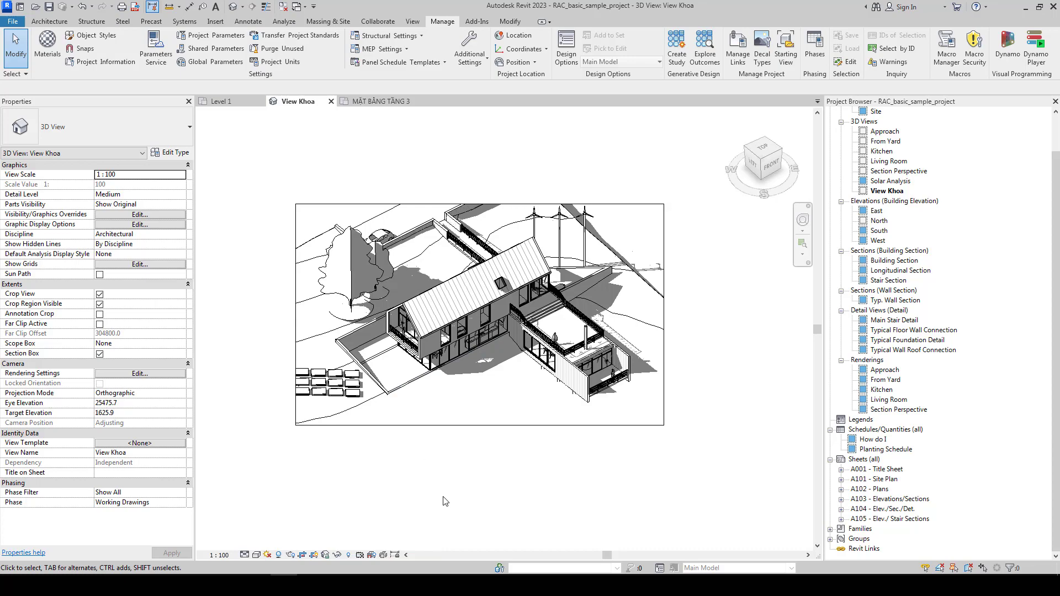
{"action": "mouse_move", "coordinate": [520, 384]}
{"action": "middle_mouse_down", "text": "shift"}
{"action": "mouse_move", "coordinate": [462, 278]}
{"action": "mouse_move", "coordinate": [481, 414]}
{"action": "middle_mouse_up", "text": "shift"}
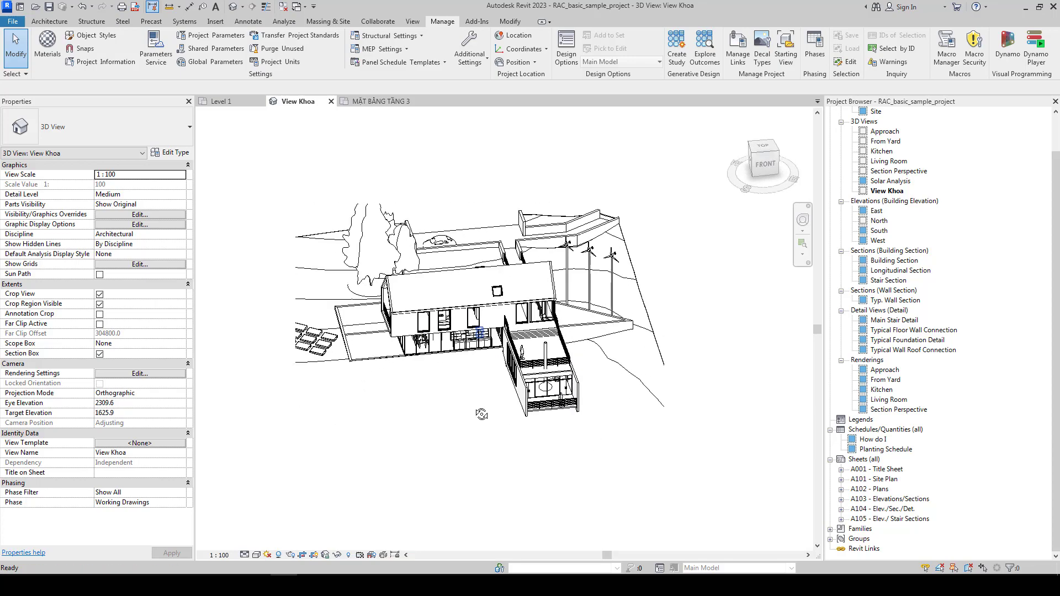
{"action": "mouse_move", "coordinate": [434, 487]}
{"action": "middle_mouse_down", "text": "shift"}
{"action": "mouse_move", "coordinate": [476, 510]}
{"action": "mouse_move", "coordinate": [528, 490]}
{"action": "middle_mouse_up", "text": "shift"}
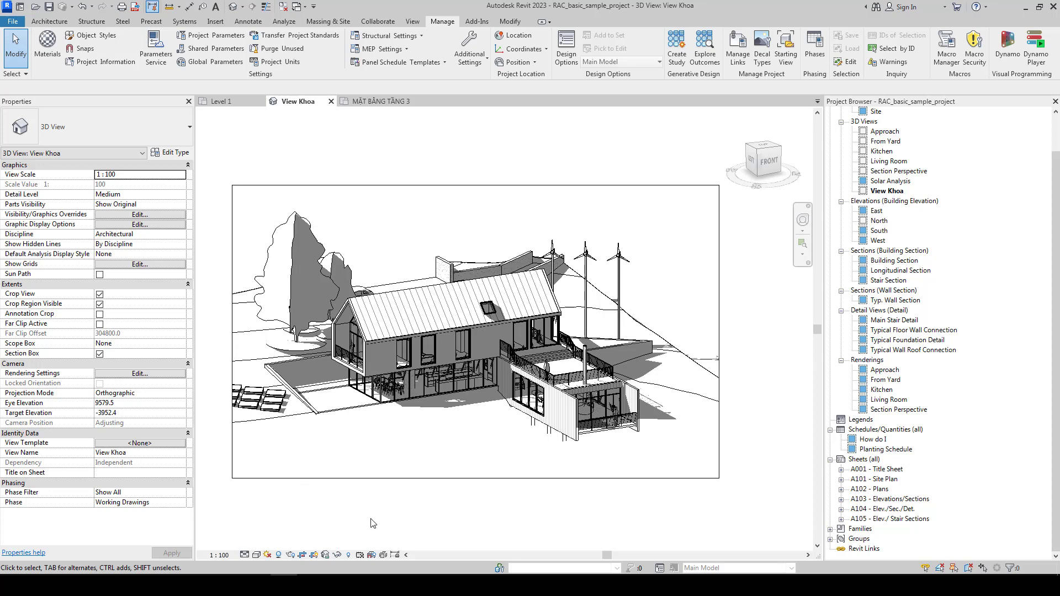
Step: Select the roof and temporarily isolate the Roofs category in the view
{"action": "left_click", "coordinate": [407, 297]}
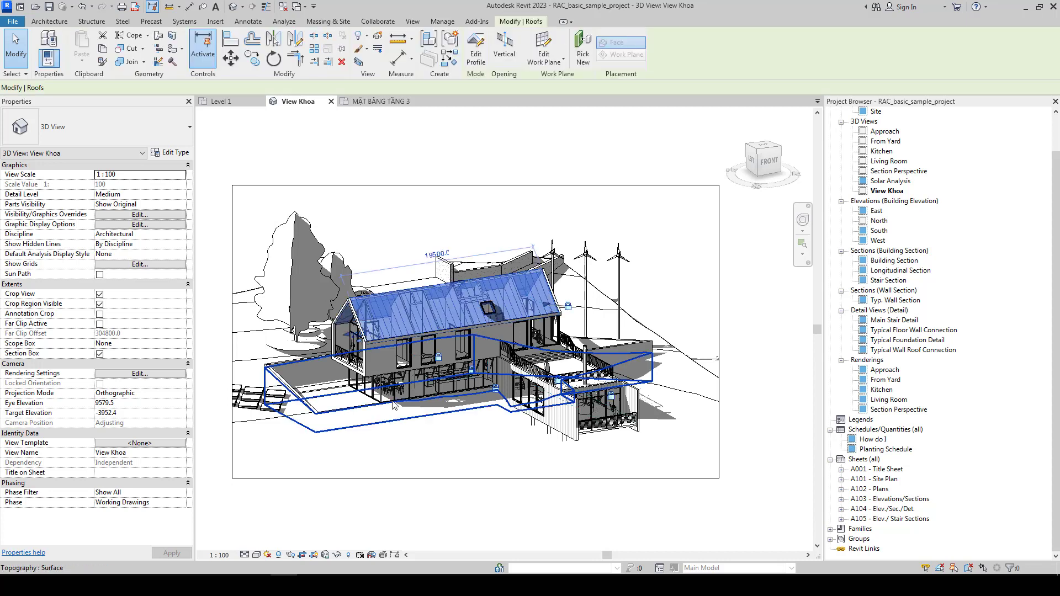
{"action": "left_click", "coordinate": [338, 556]}
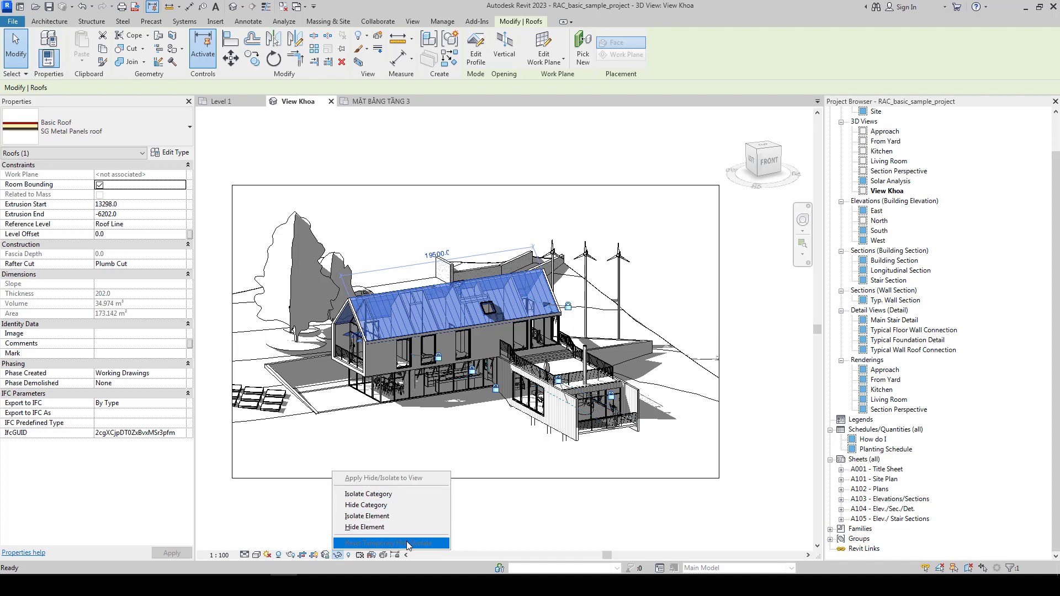
{"action": "left_click", "coordinate": [409, 500]}
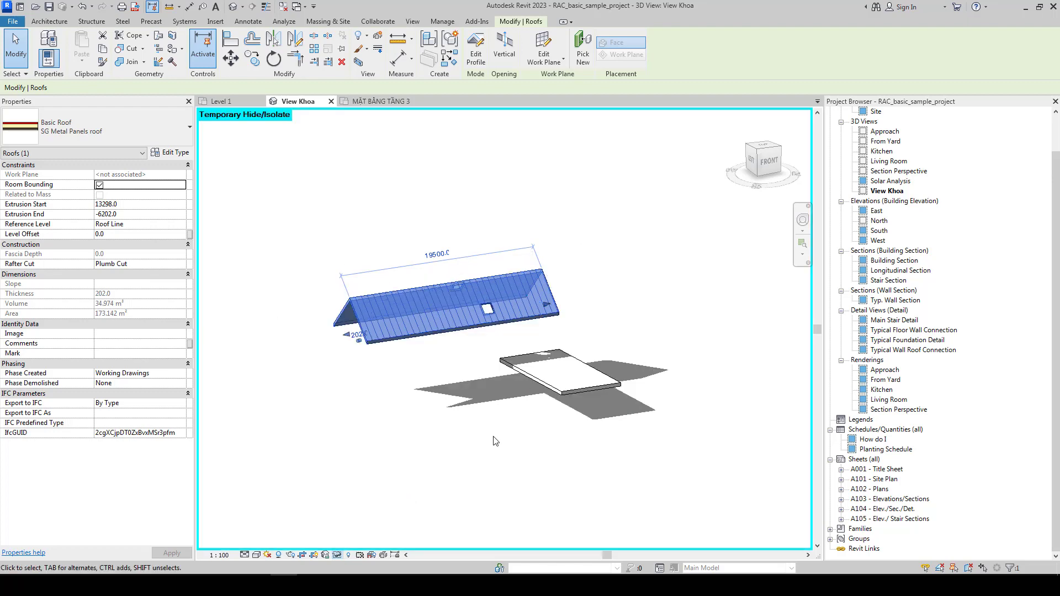
{"action": "left_click", "coordinate": [585, 252]}
Step: Window-select both roofs, reset the temporary isolation, and reselect the main roof
{"action": "left_click_drag", "start_coordinate": [631, 236], "coordinate": [375, 463]}
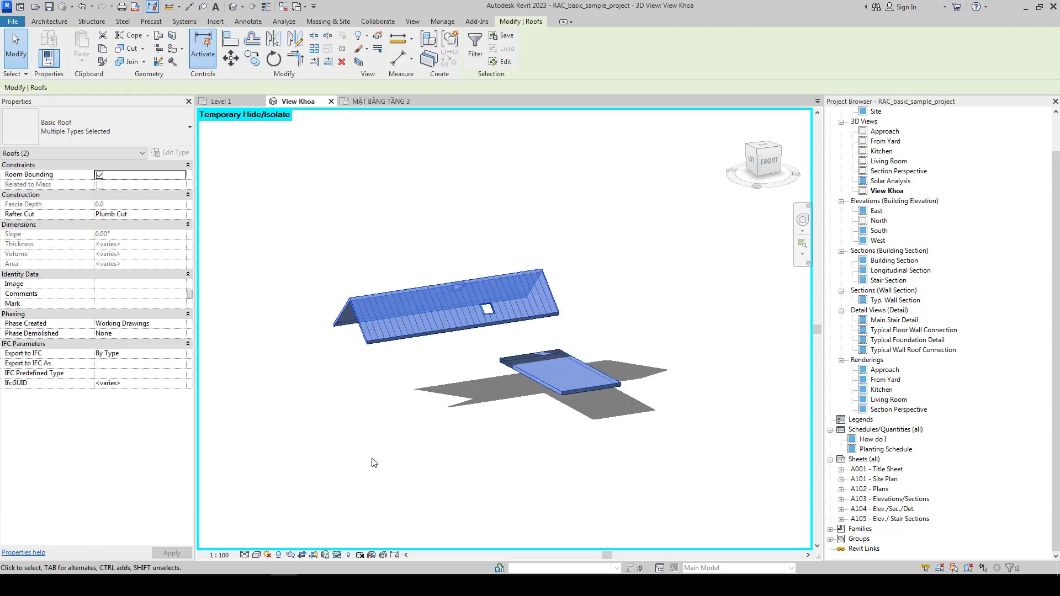
{"action": "left_click", "coordinate": [589, 286]}
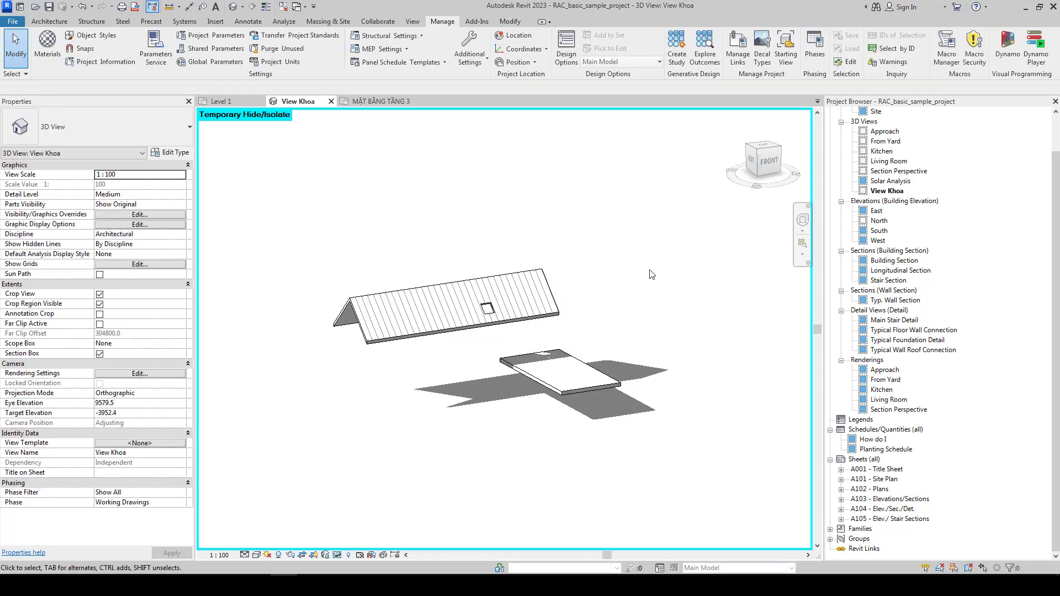
{"action": "left_click_drag", "start_coordinate": [650, 269], "coordinate": [298, 439]}
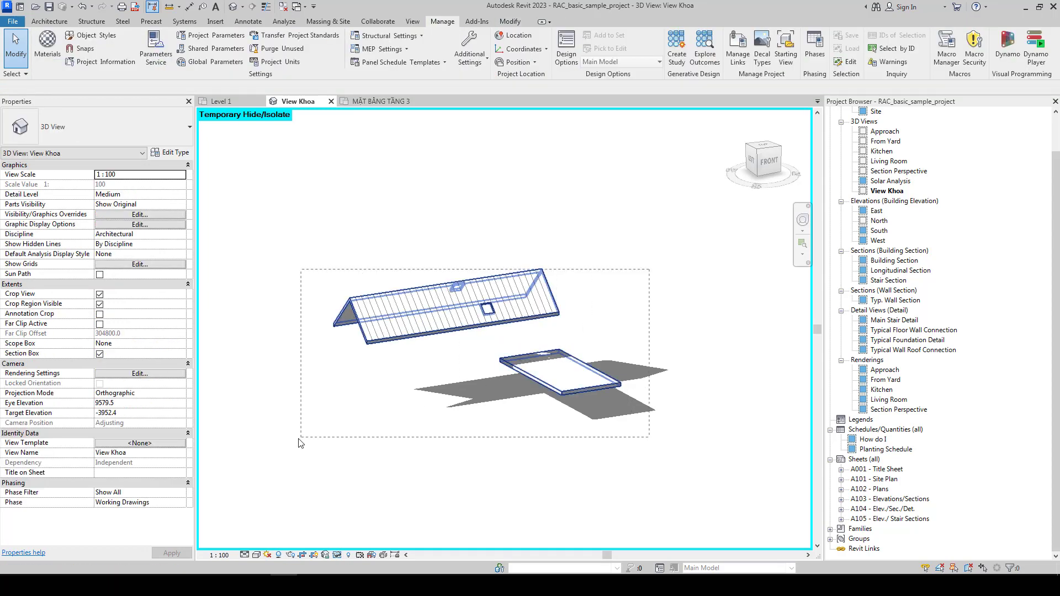
{"action": "left_click", "coordinate": [337, 555]}
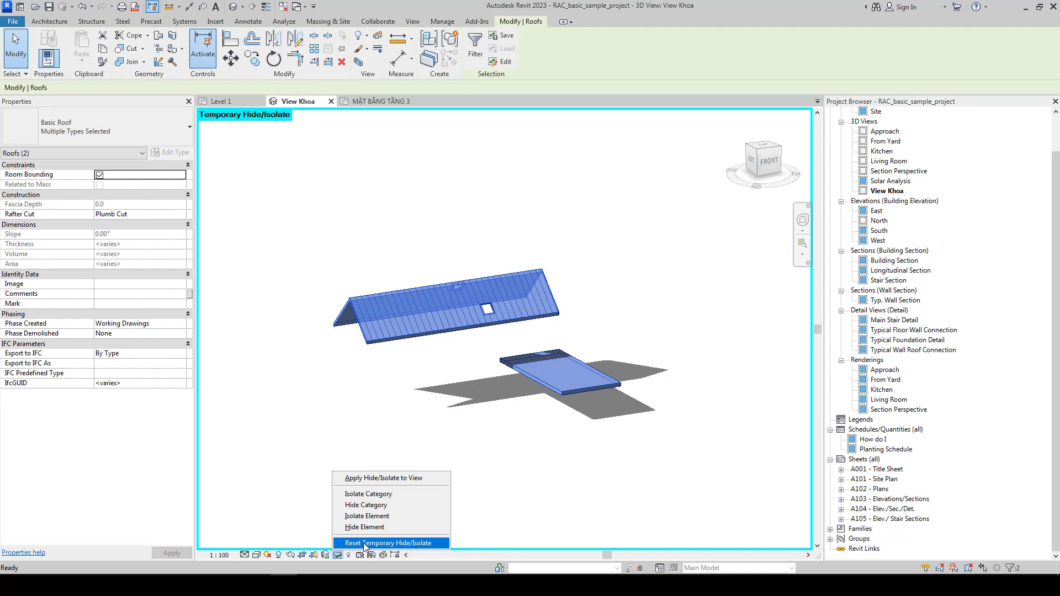
{"action": "left_click", "coordinate": [364, 543]}
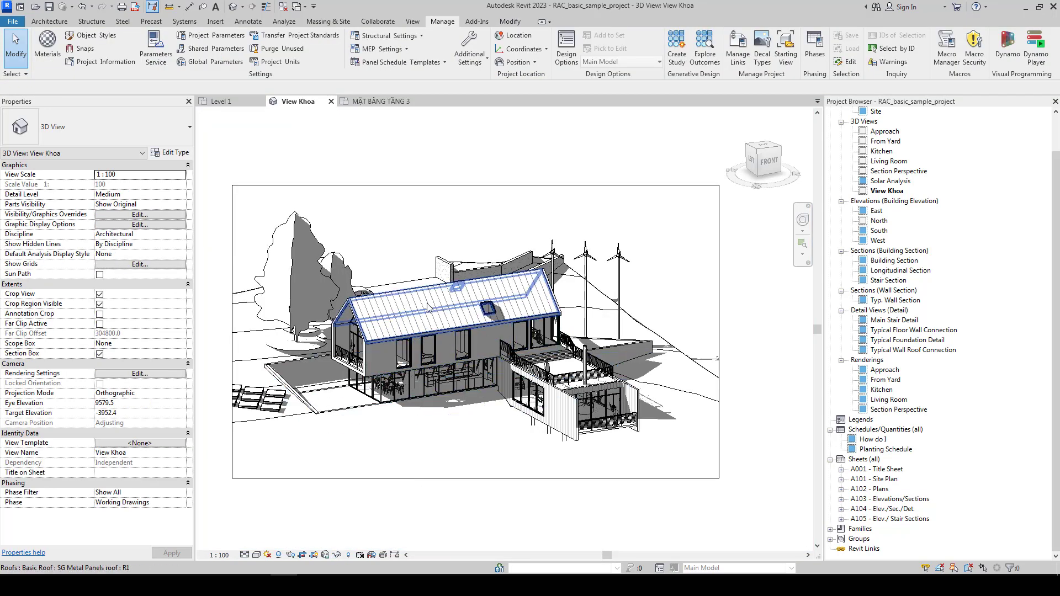
{"action": "left_click", "coordinate": [429, 308]}
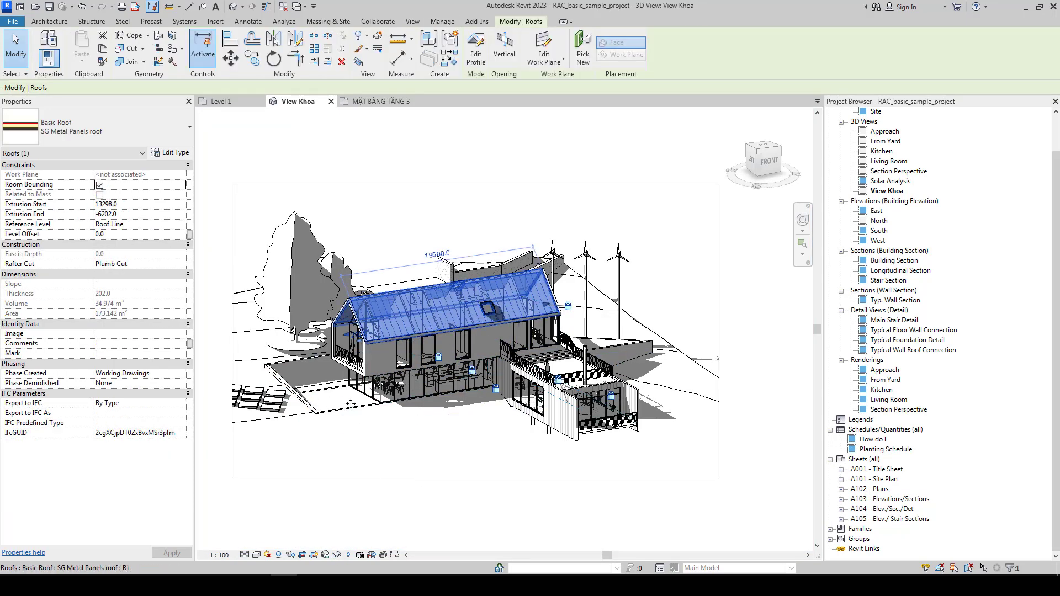
{"action": "left_click", "coordinate": [337, 555]}
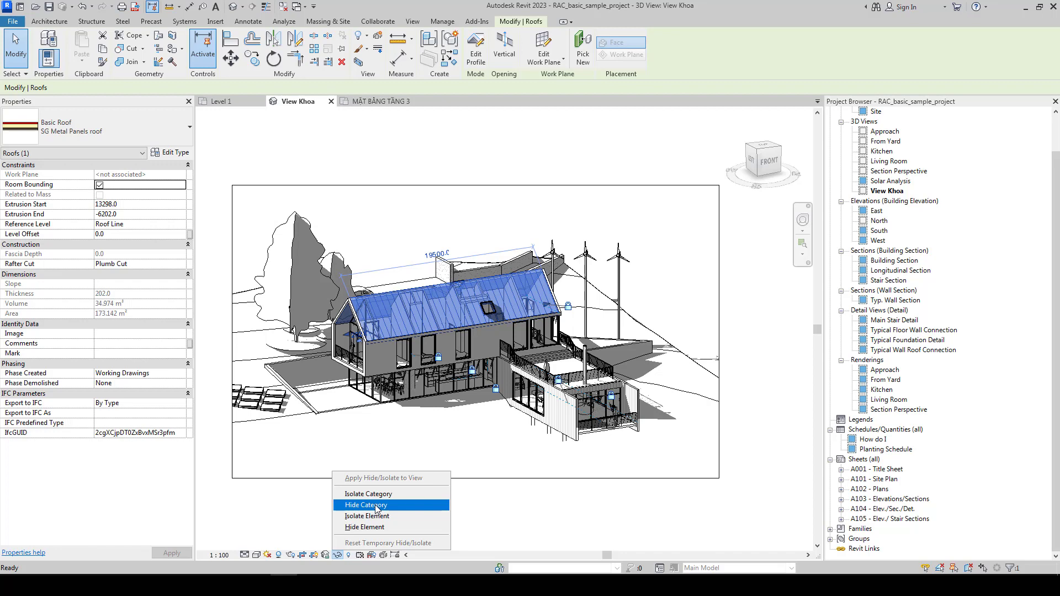
Step: Temporarily hide the Roofs category, then isolate the roof element, restoring the house after each
{"action": "left_click", "coordinate": [376, 506]}
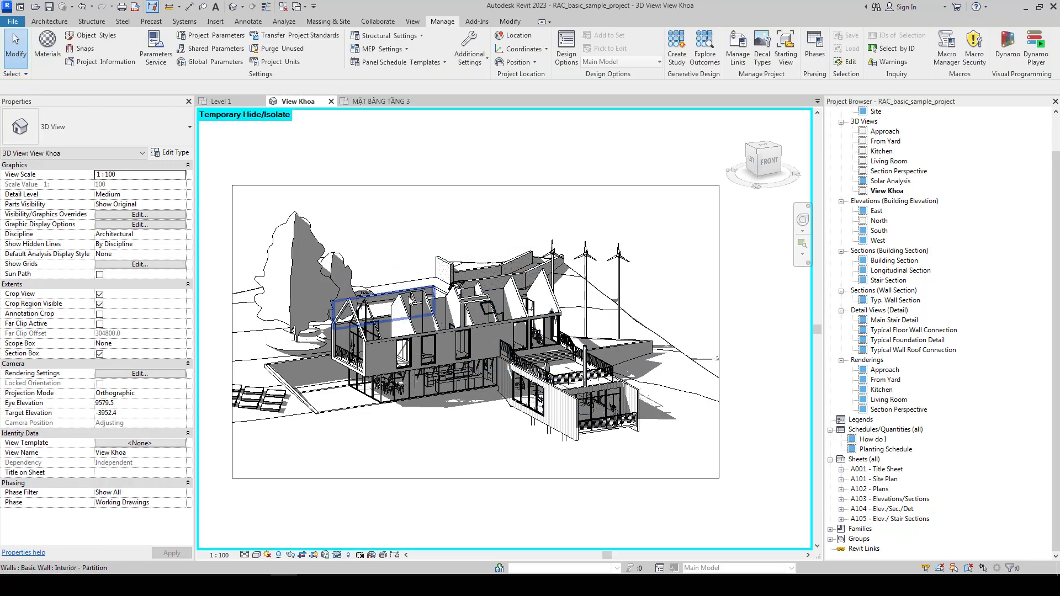
{"action": "left_click", "coordinate": [338, 556]}
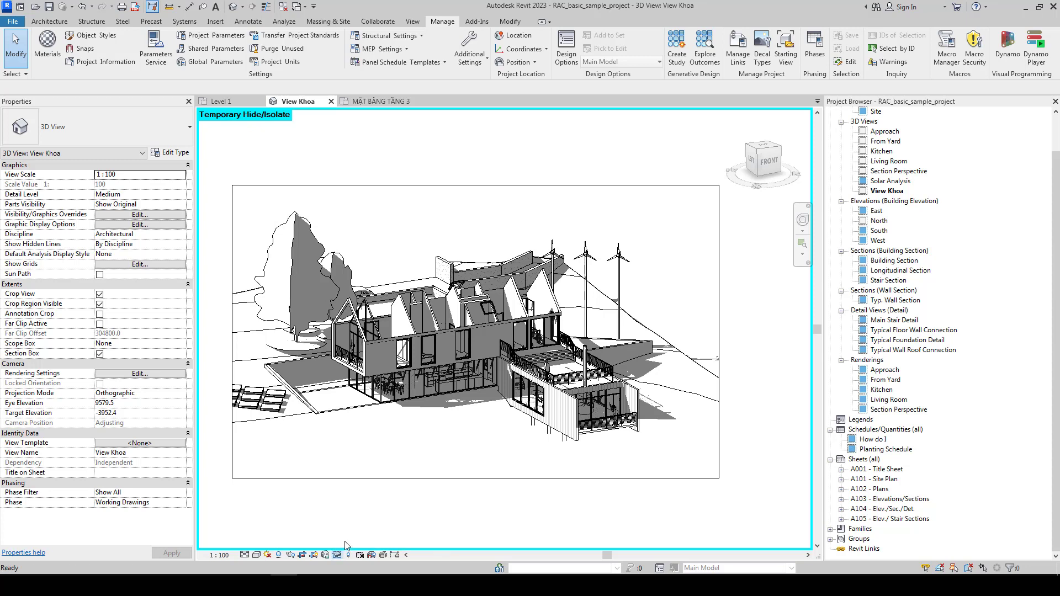
{"action": "left_click", "coordinate": [381, 494]}
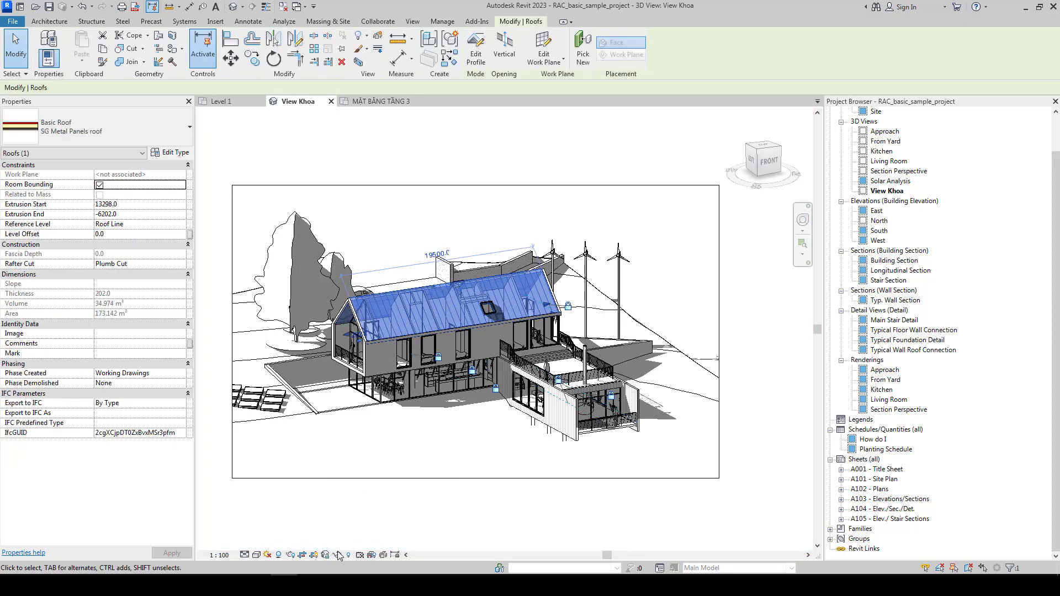
{"action": "left_click", "coordinate": [338, 555]}
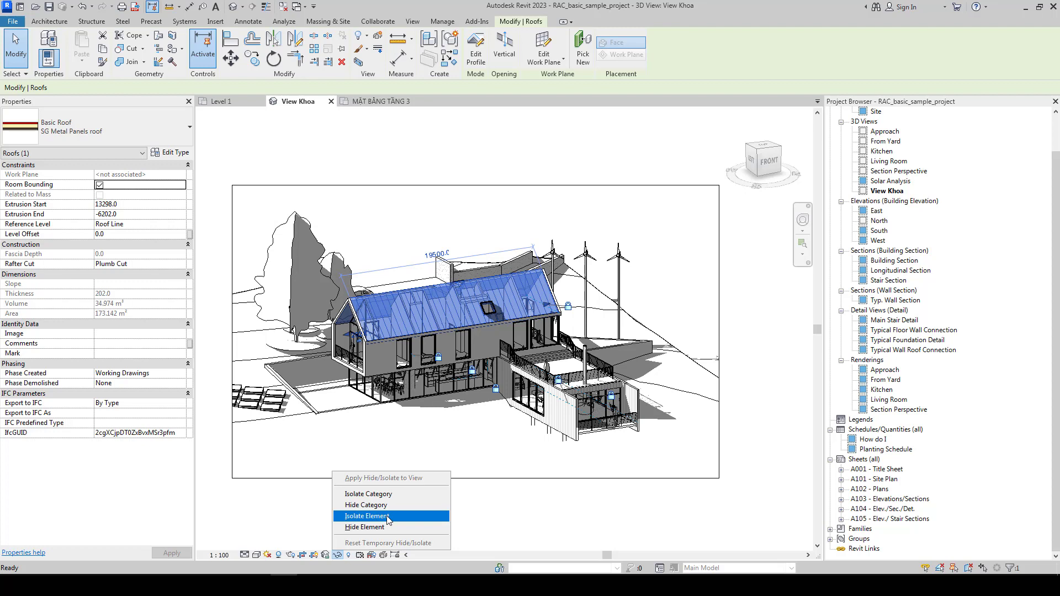
{"action": "left_click", "coordinate": [388, 518]}
{"action": "left_click", "coordinate": [343, 543]}
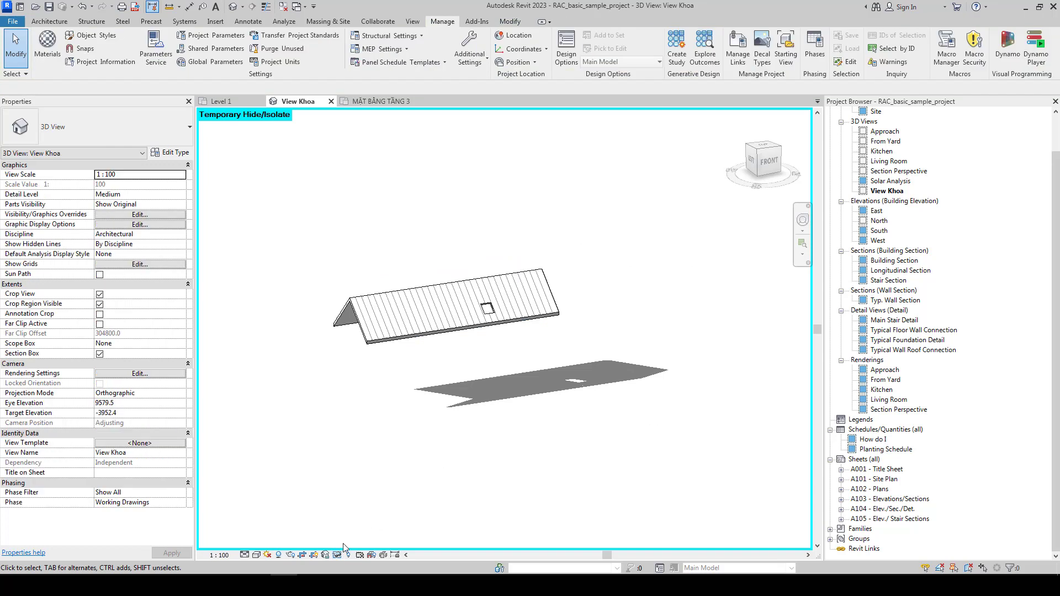
{"action": "left_click", "coordinate": [336, 555]}
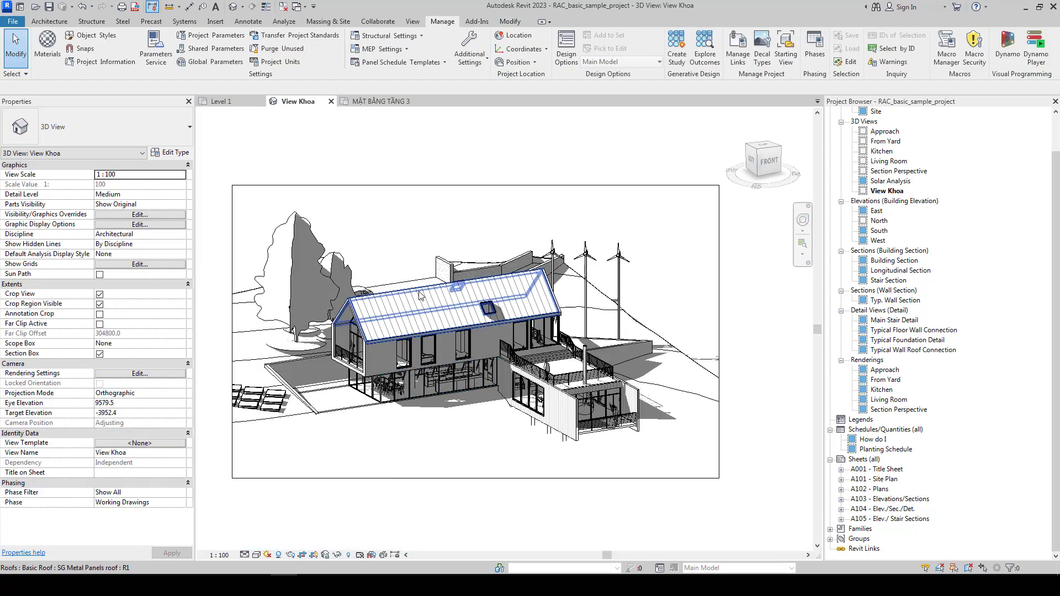
Step: Temporarily hide just the selected roof element, then reset to show it again
{"action": "left_click", "coordinate": [442, 310]}
{"action": "left_click", "coordinate": [337, 556]}
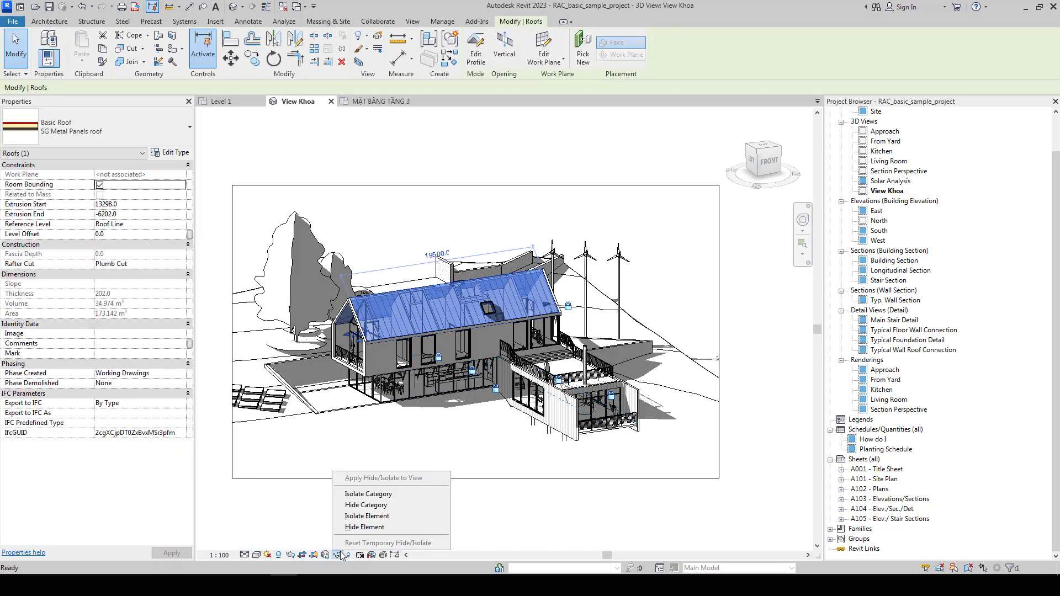
{"action": "left_click", "coordinate": [355, 528]}
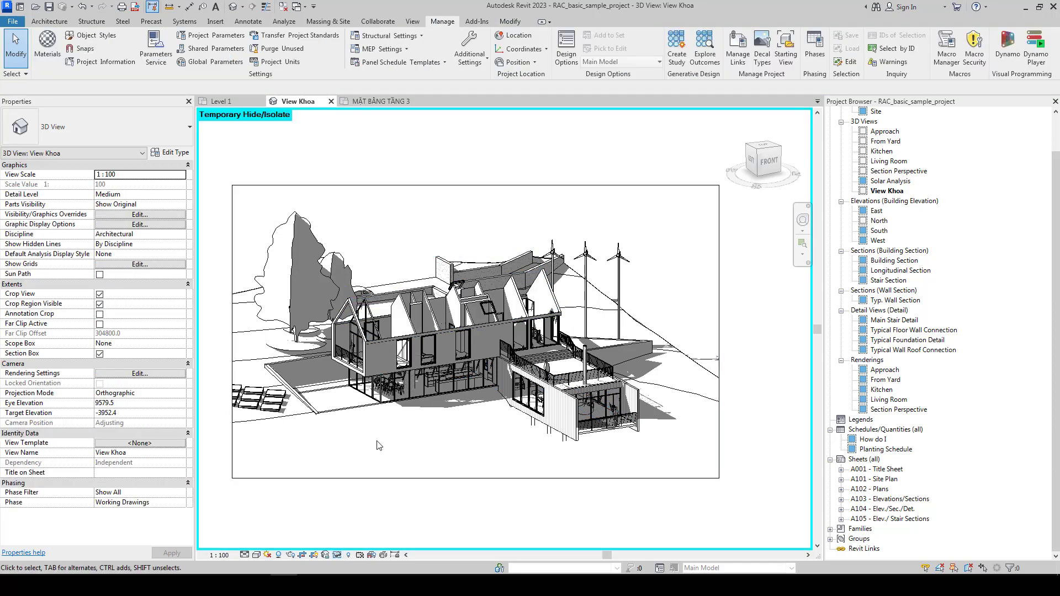
{"action": "left_click", "coordinate": [337, 555]}
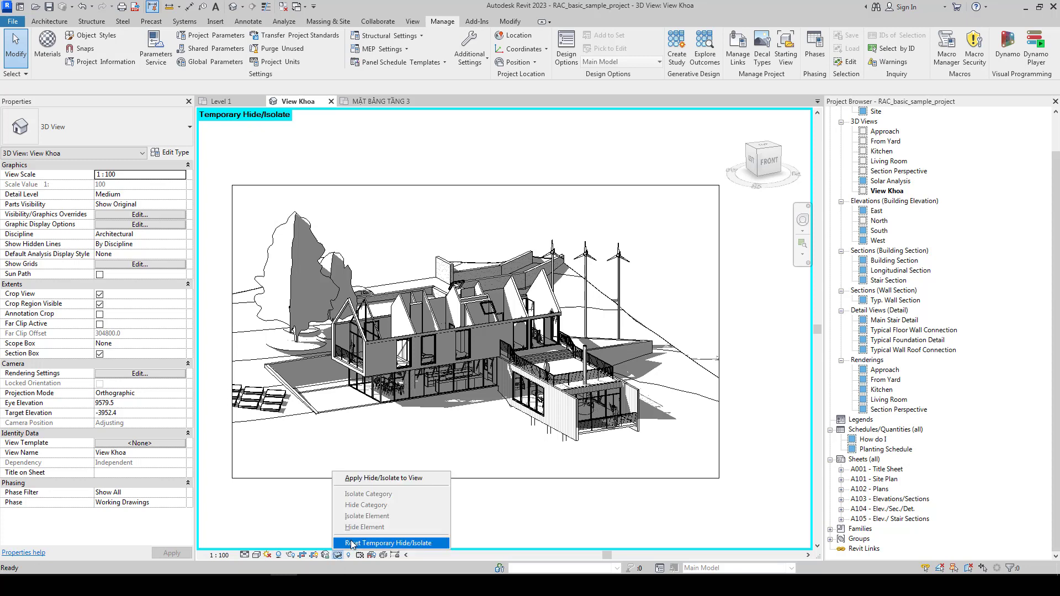
{"action": "left_click", "coordinate": [351, 544]}
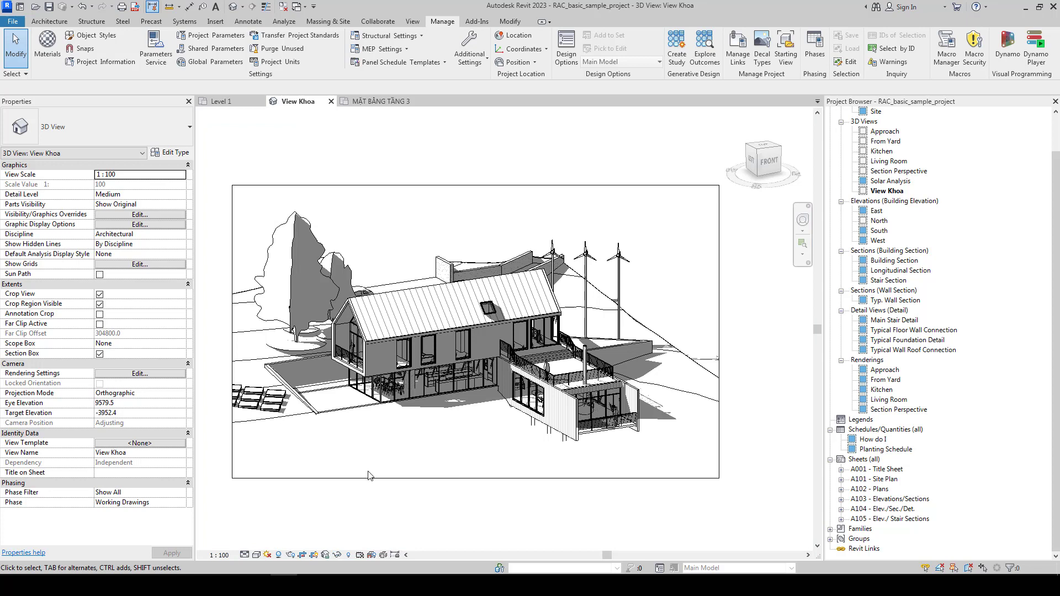
Step: Hide the roof in View Khoa, undo it, then reselect the roof and hide it again
{"action": "left_click", "coordinate": [400, 303]}
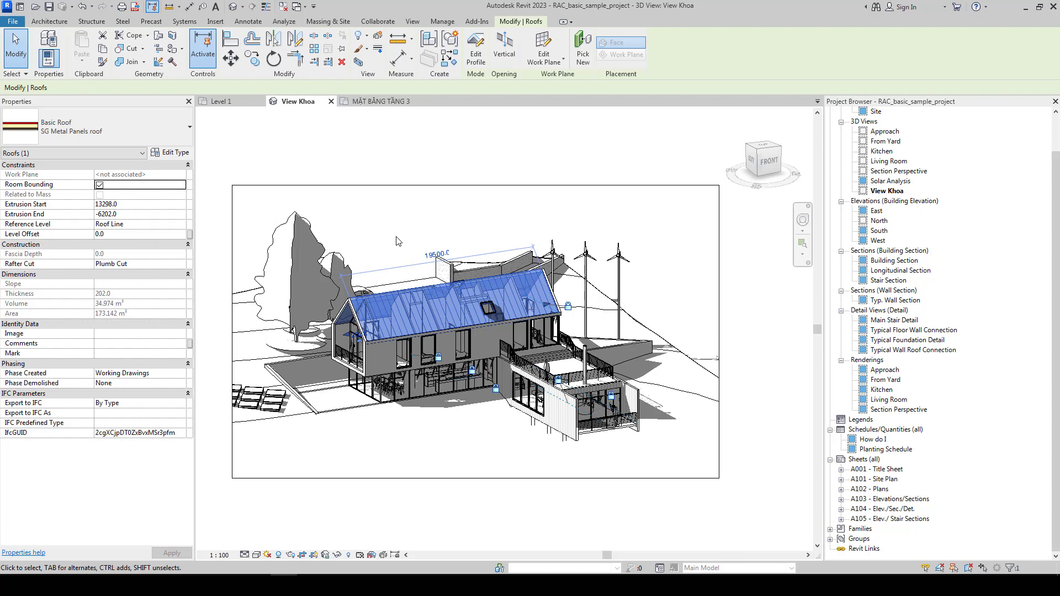
{"action": "key", "text": "Delete"}
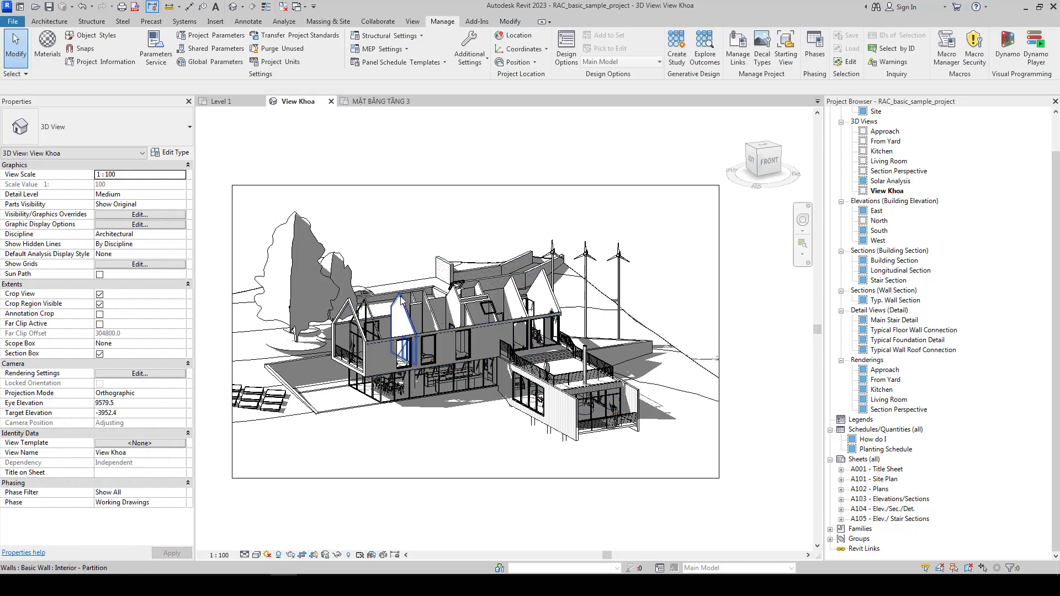
{"action": "key", "text": "ctrl+z"}
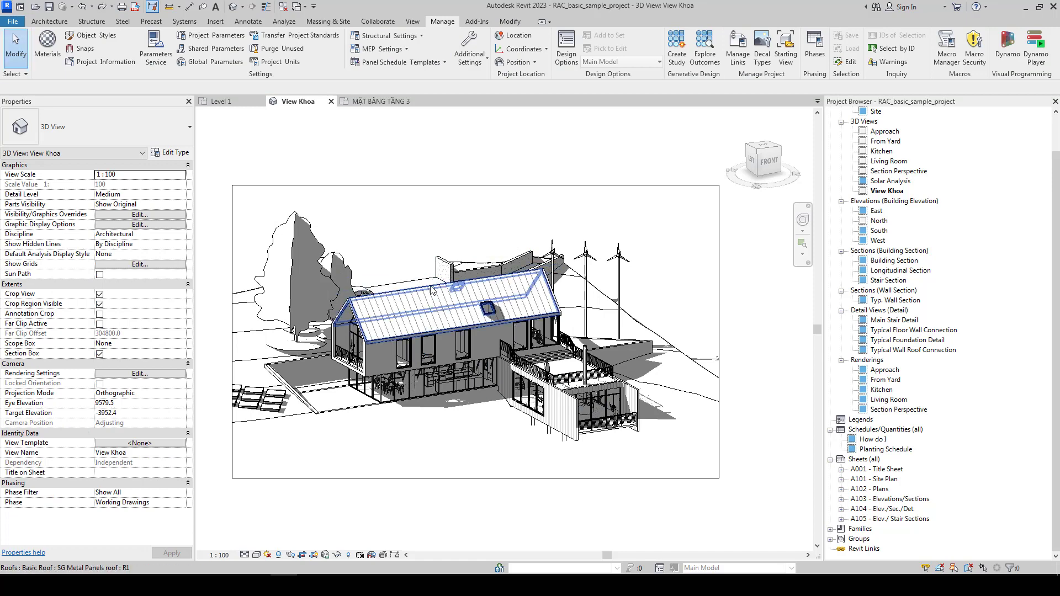
{"action": "left_click", "coordinate": [431, 290]}
{"action": "key", "text": "Delete"}
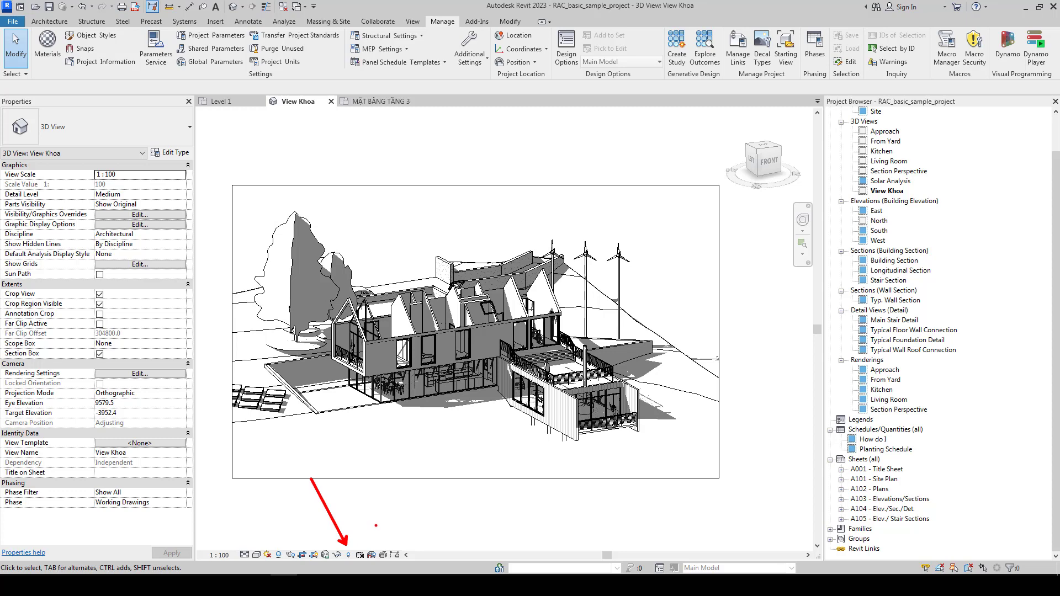
Step: With hidden elements revealed, unhide the category of both roofs, then turn reveal mode off
{"action": "left_click", "coordinate": [348, 556]}
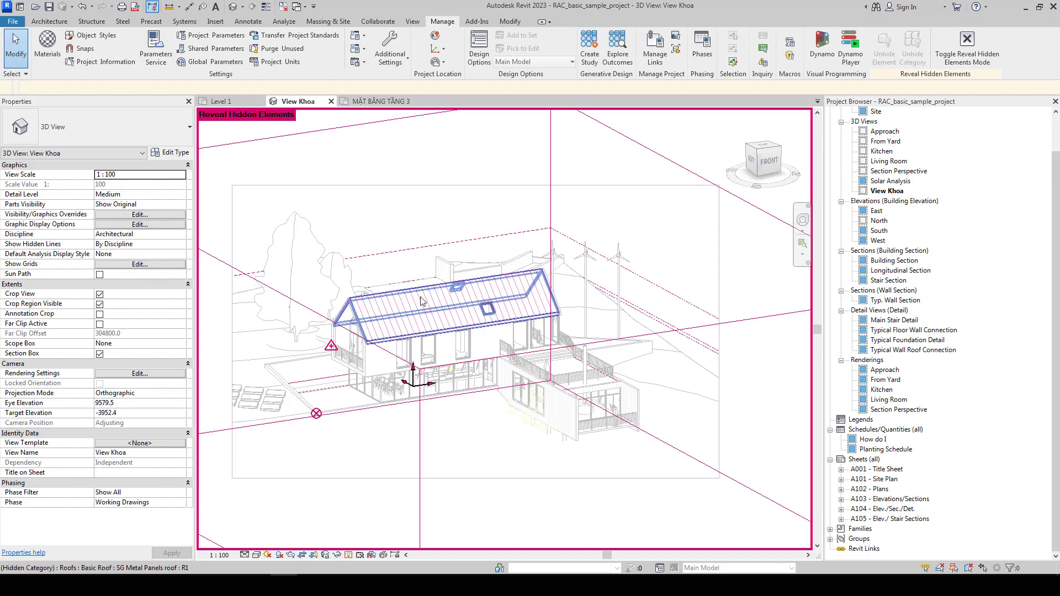
{"action": "left_click", "coordinate": [438, 302]}
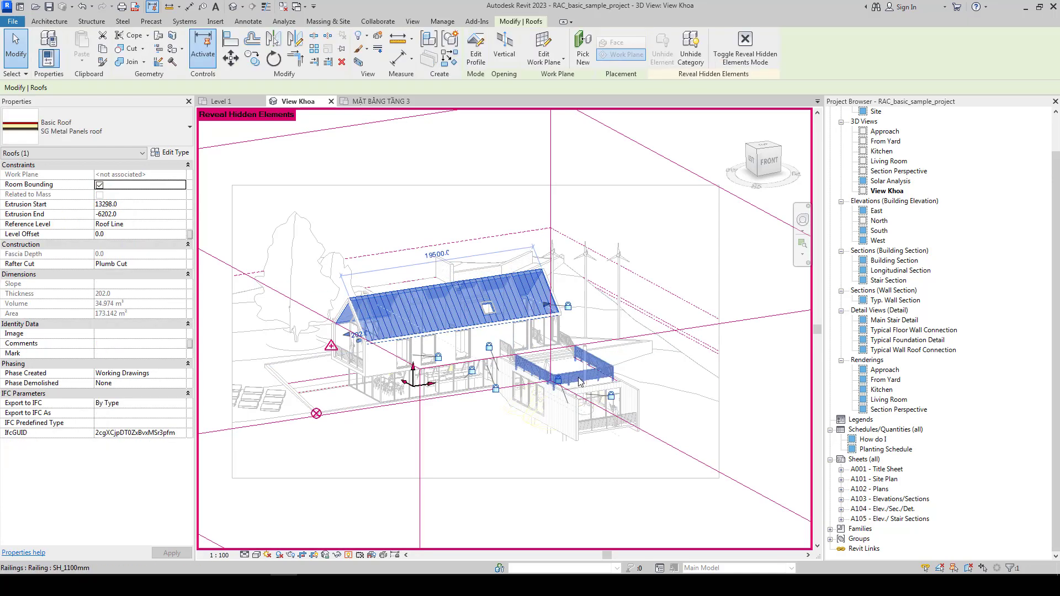
{"action": "left_click", "coordinate": [458, 306], "text": "ctrl"}
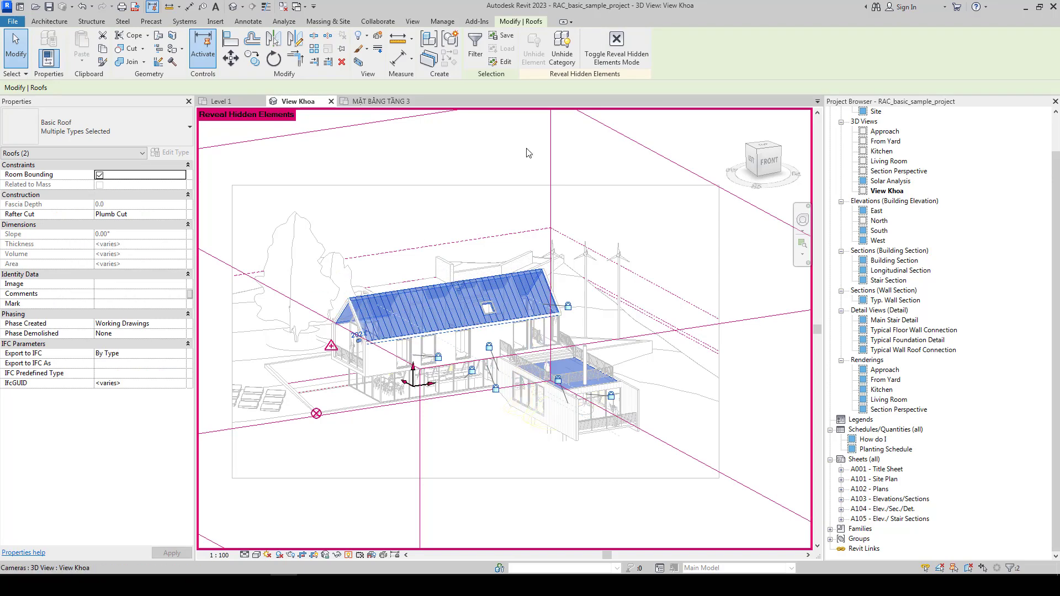
{"action": "left_click", "coordinate": [570, 59]}
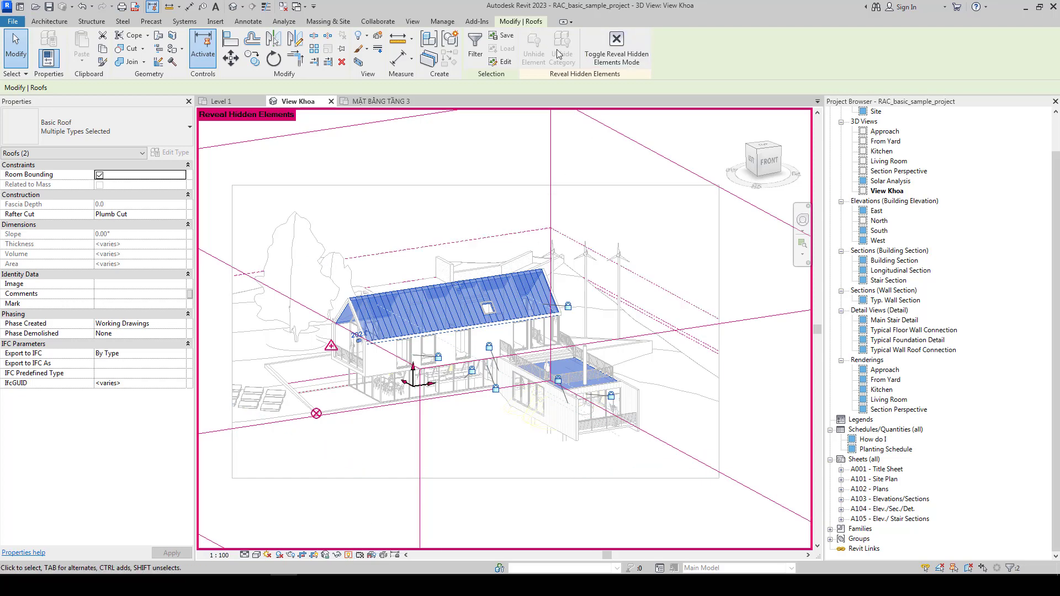
{"action": "key", "text": "Escape"}
{"action": "left_click", "coordinate": [350, 555]}
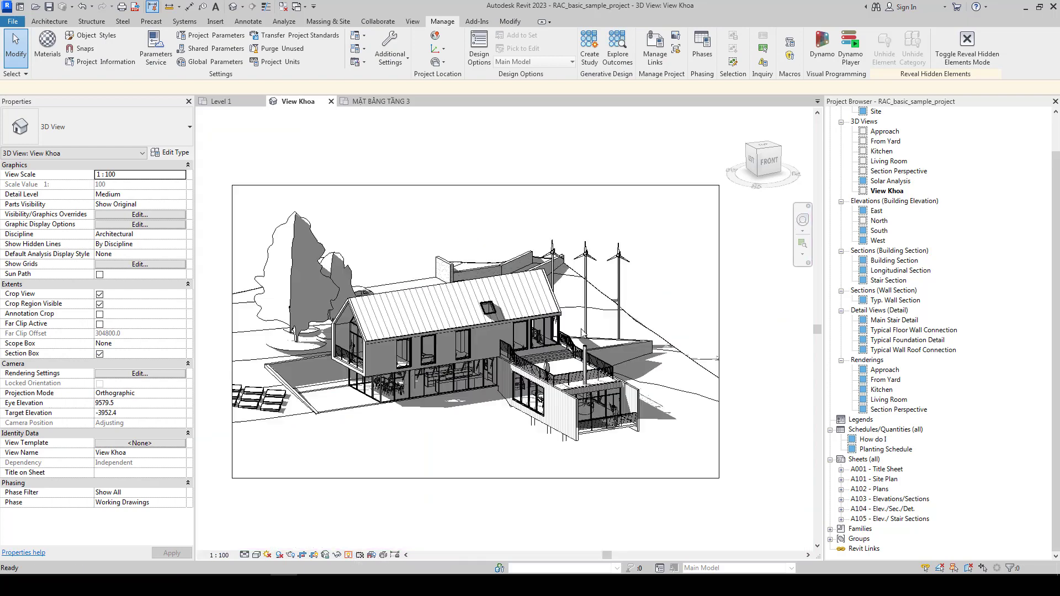